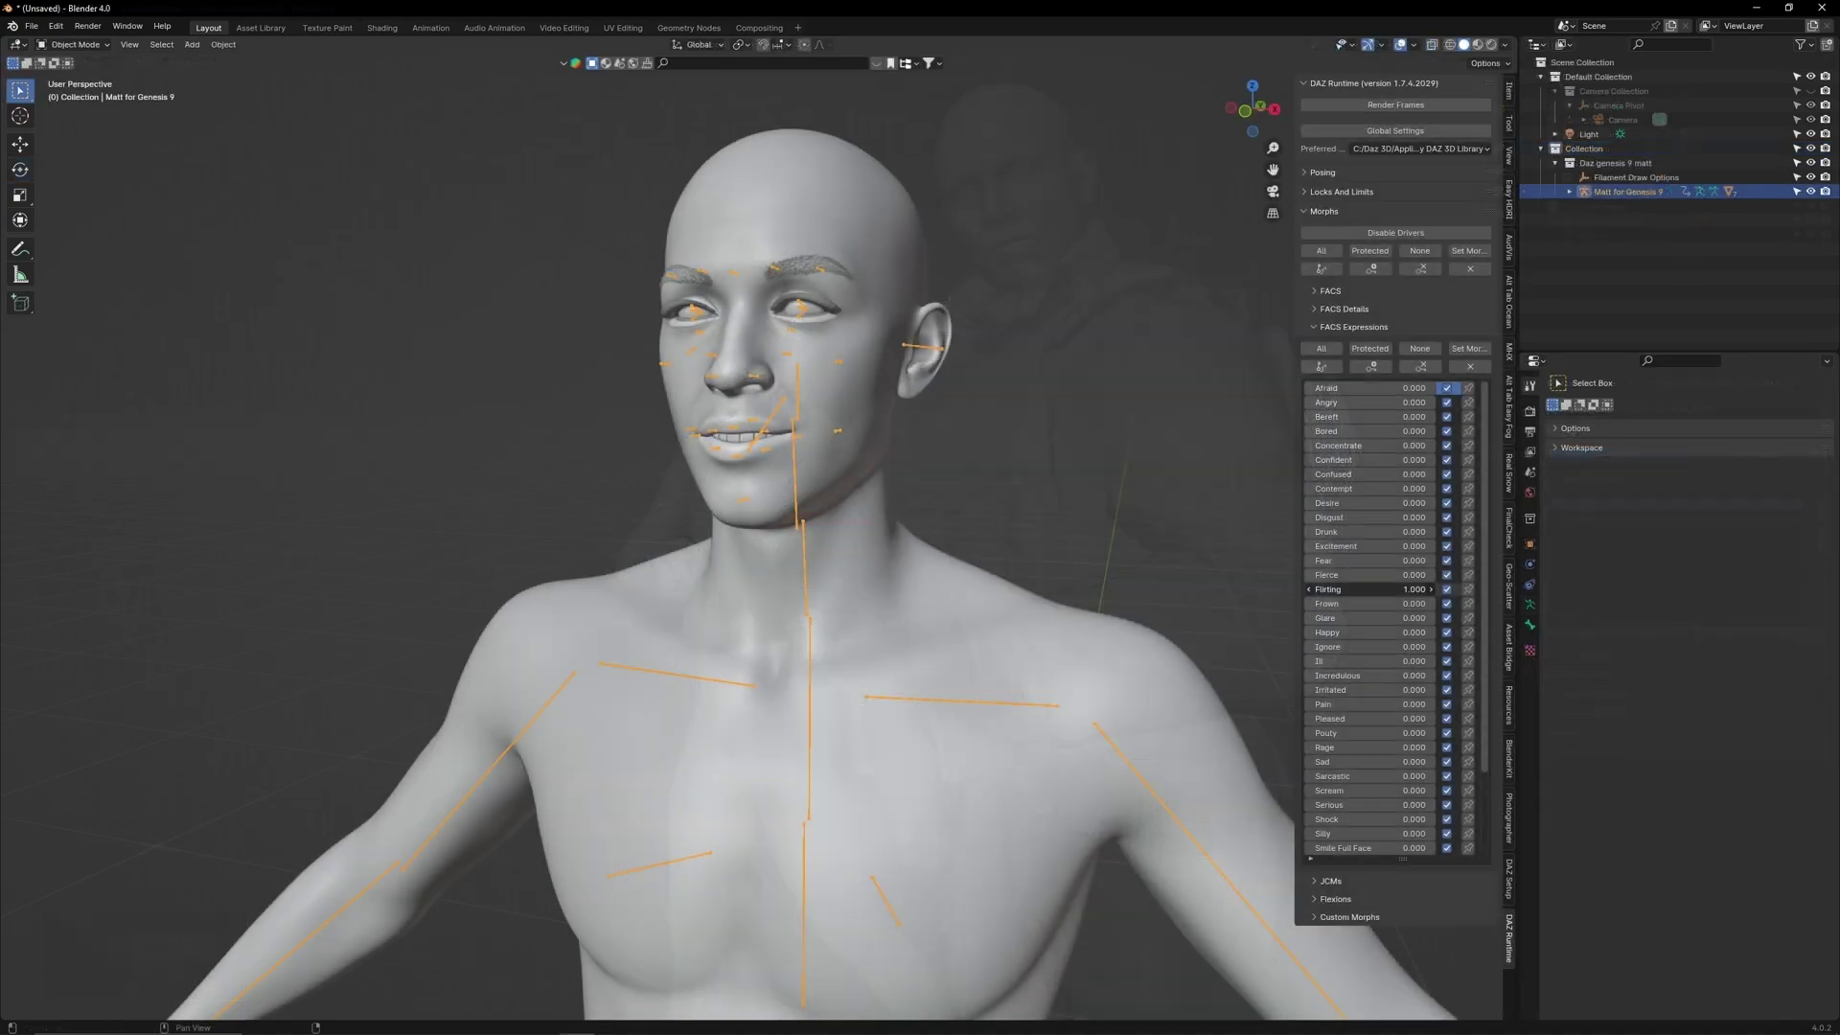
{"action": "left_click_drag", "start_coordinate": [1327, 532], "coordinate": [1342, 534]}
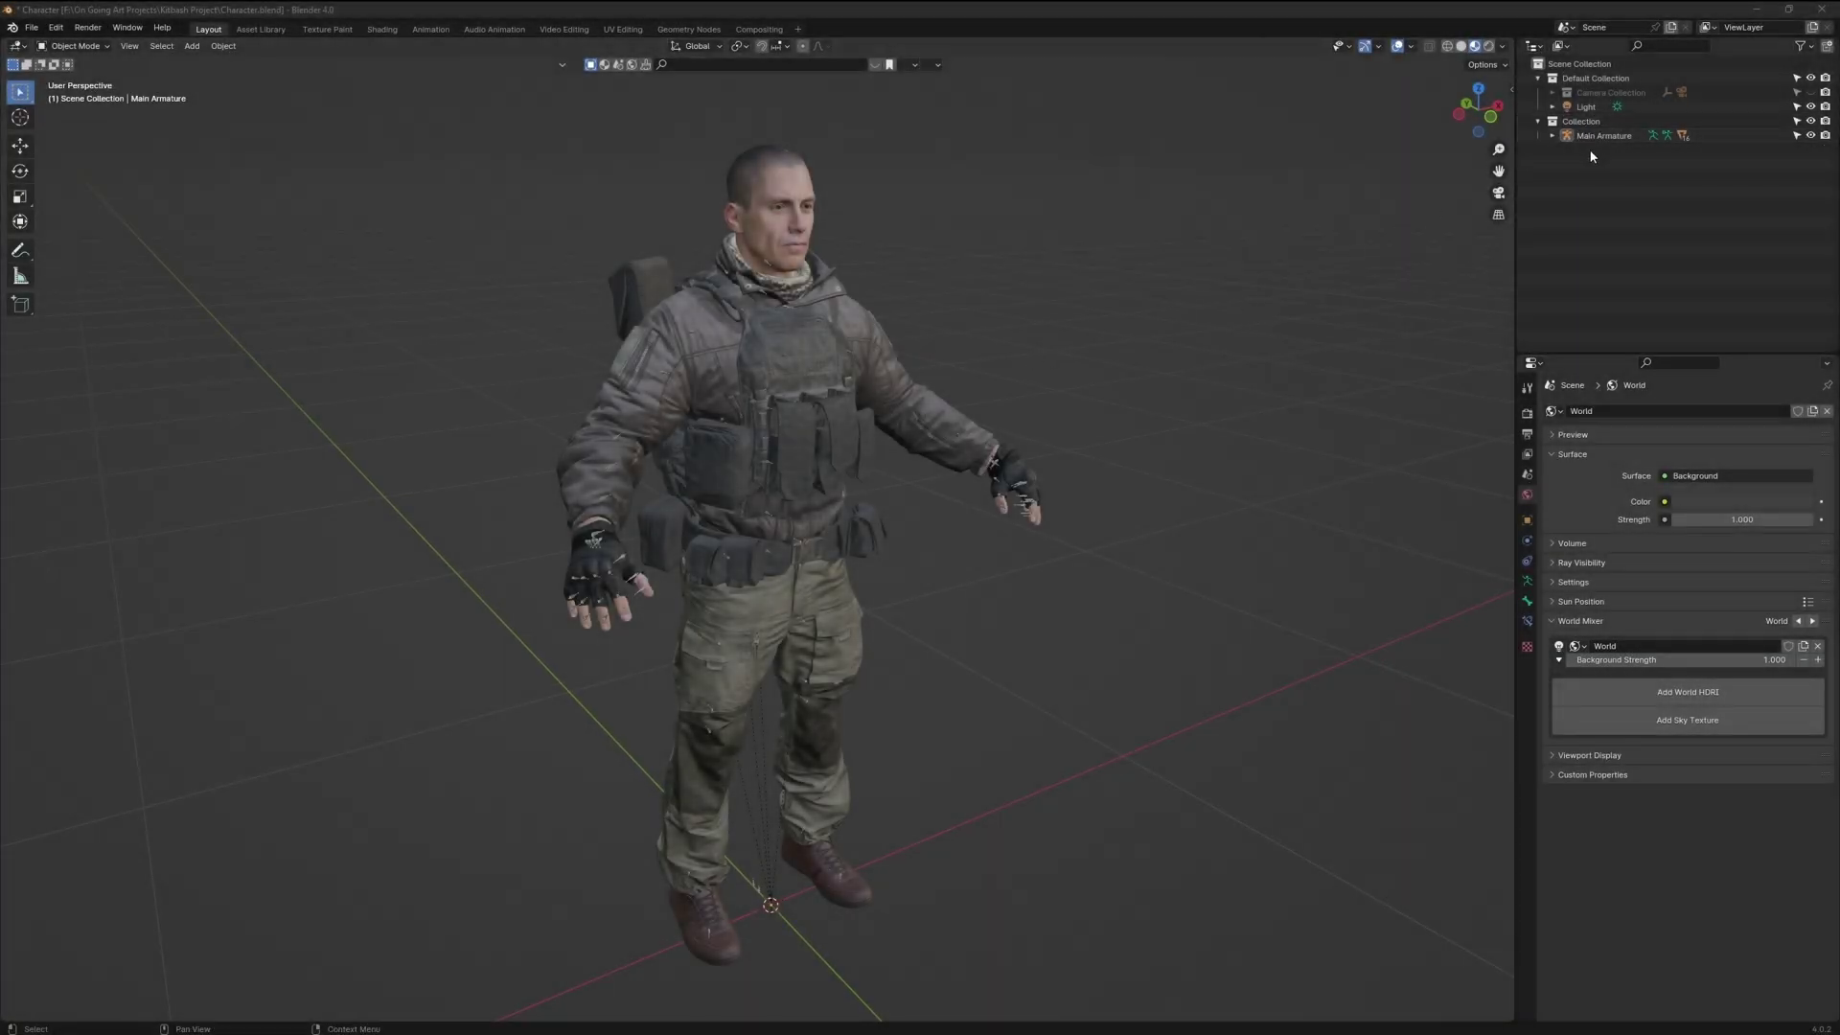
Rename the collection that holds the character's armature to "Main Character".
{"action": "double_click", "coordinate": [1584, 122]}
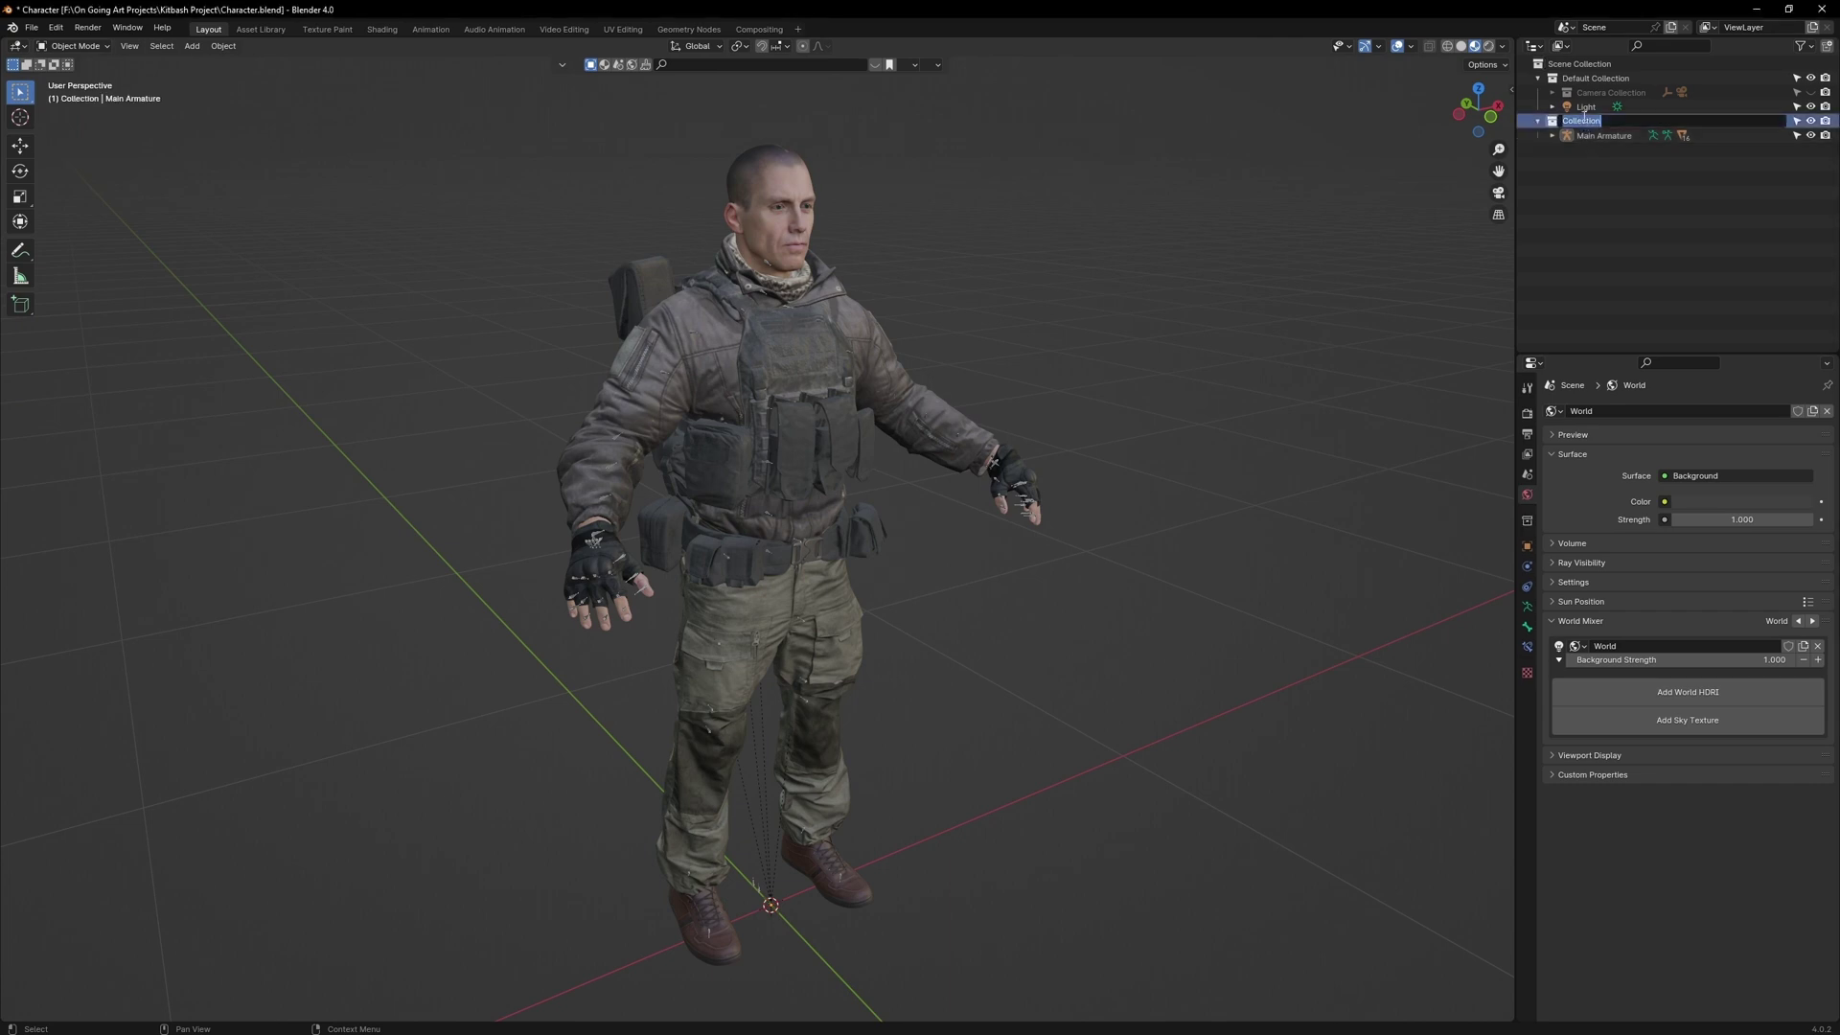
{"action": "type", "text": "Main Character"}
{"action": "key", "text": "Return"}
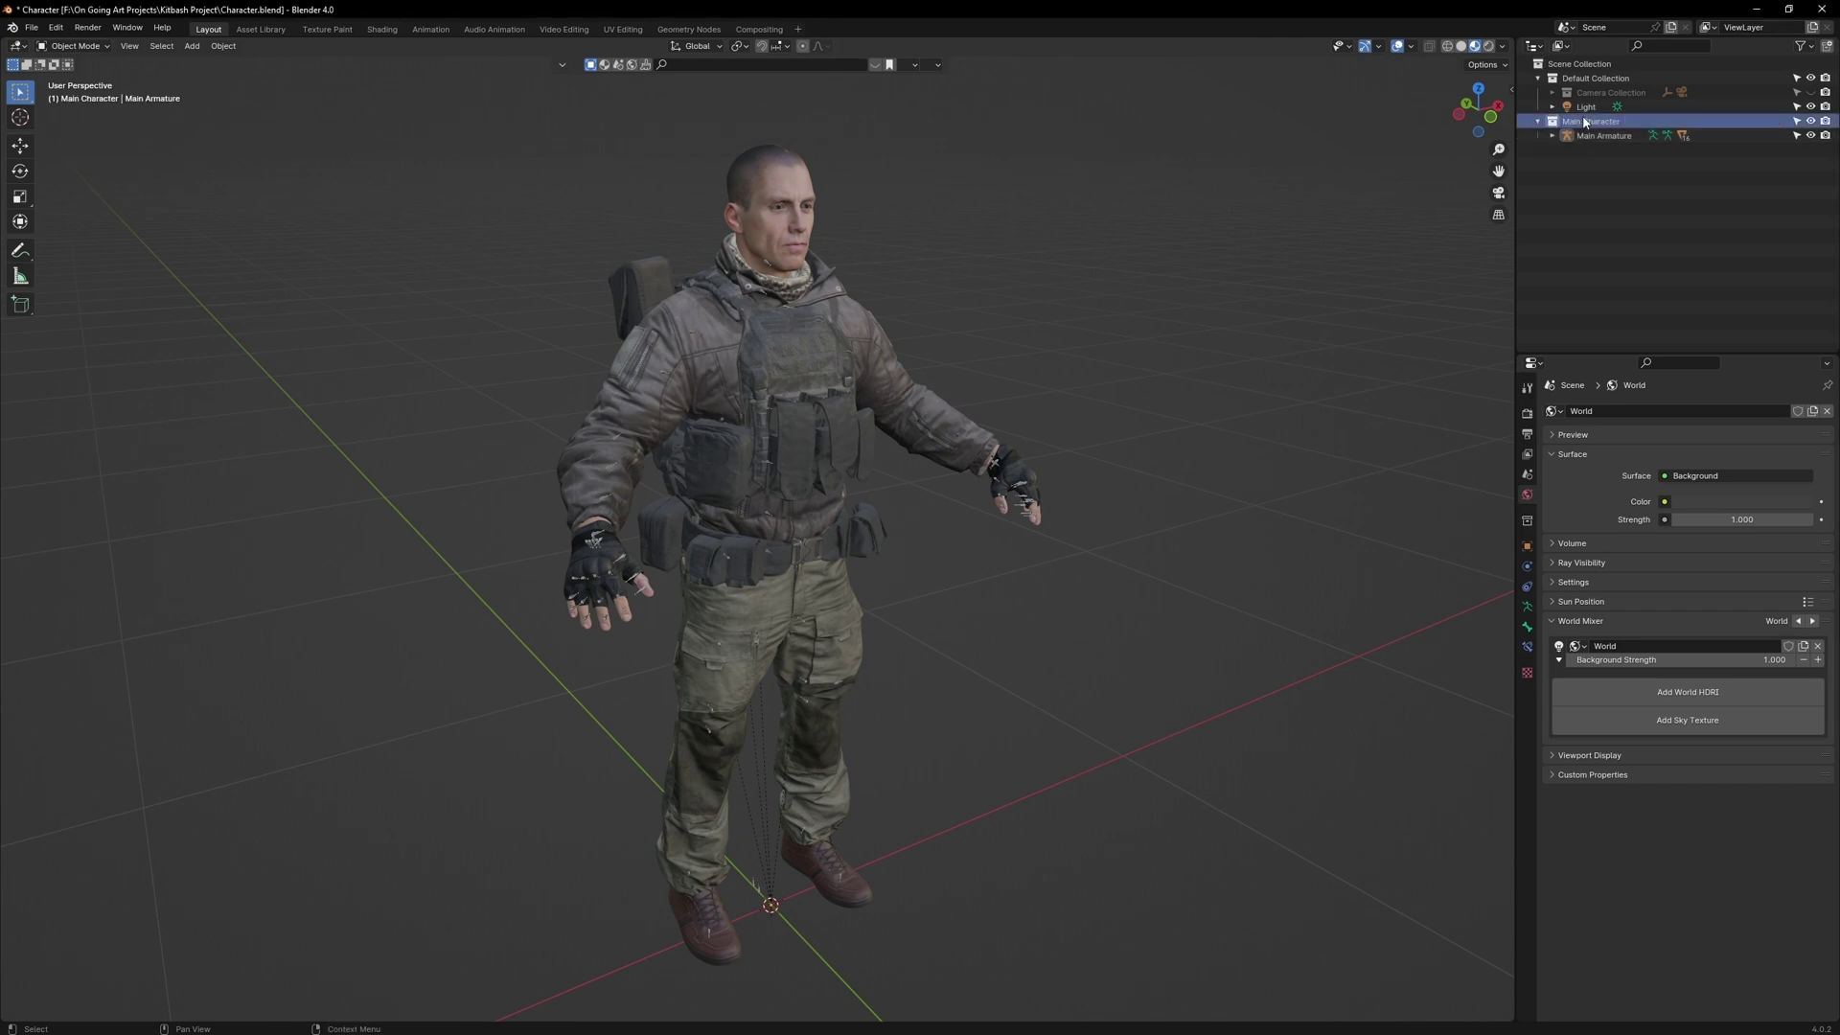
Create a sub-collection inside the Main Character collection and name it "Main Character - Parts".
{"action": "left_click", "coordinate": [1827, 46]}
{"action": "double_click", "coordinate": [1657, 135]}
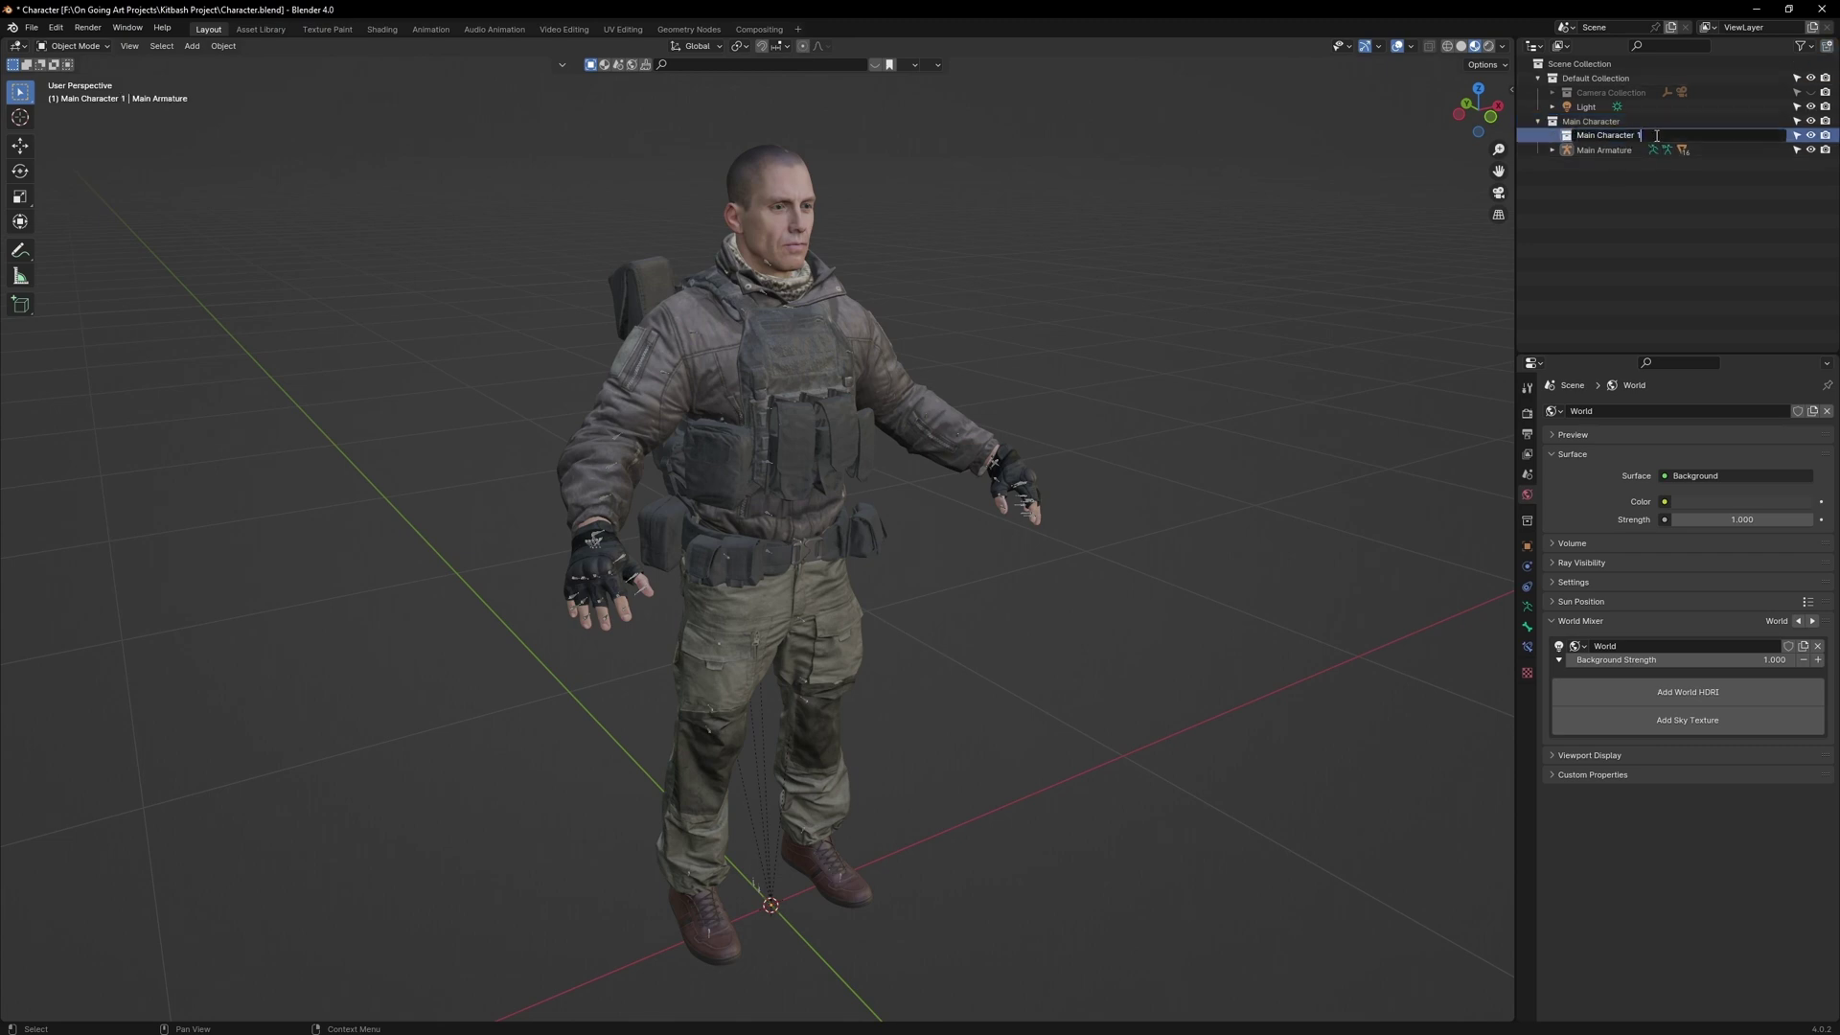
{"action": "type", "text": "- Parts"}
{"action": "key", "text": "Return"}
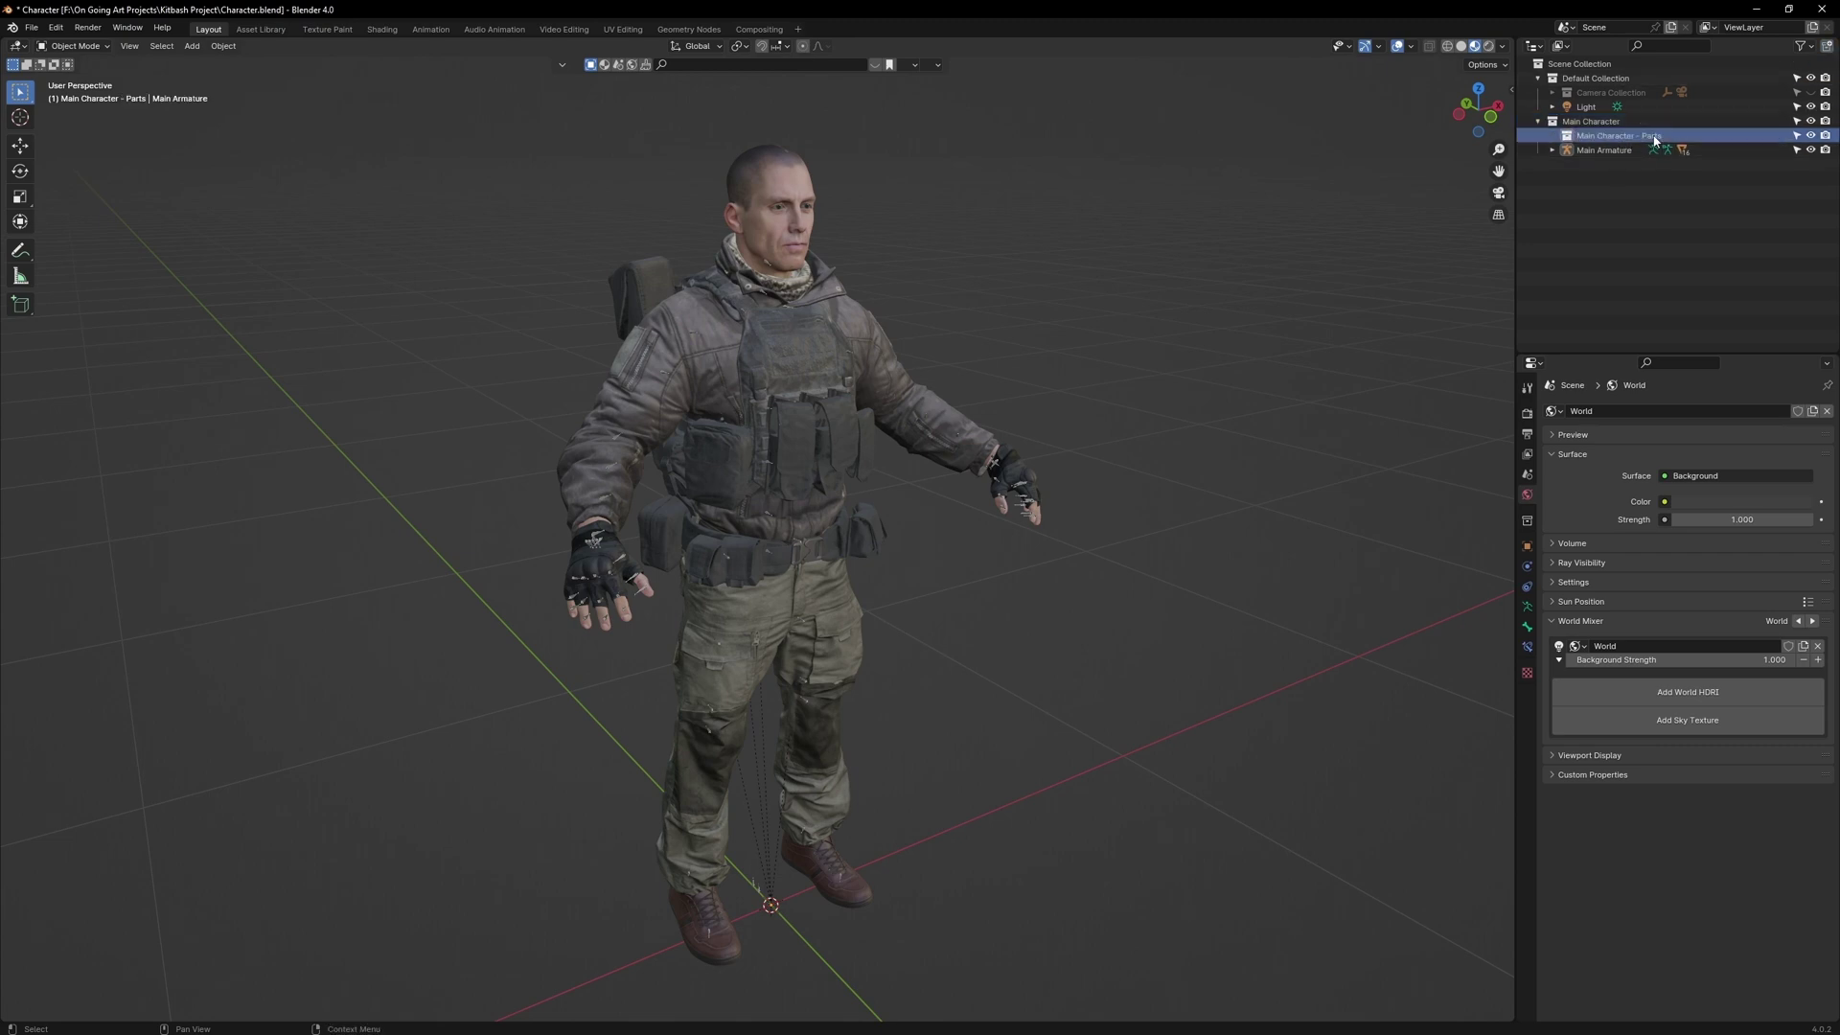
Move all armature meshes from ForeArms.smd through Torso_R1_Helikon.smd into Main Character - Parts, and make that collection unselectable in the viewport.
{"action": "left_click", "coordinate": [1553, 150]}
{"action": "scroll", "coordinate": [1619, 239], "scroll_direction": "down", "scroll_amount": 3}
{"action": "left_click", "coordinate": [1629, 337]}
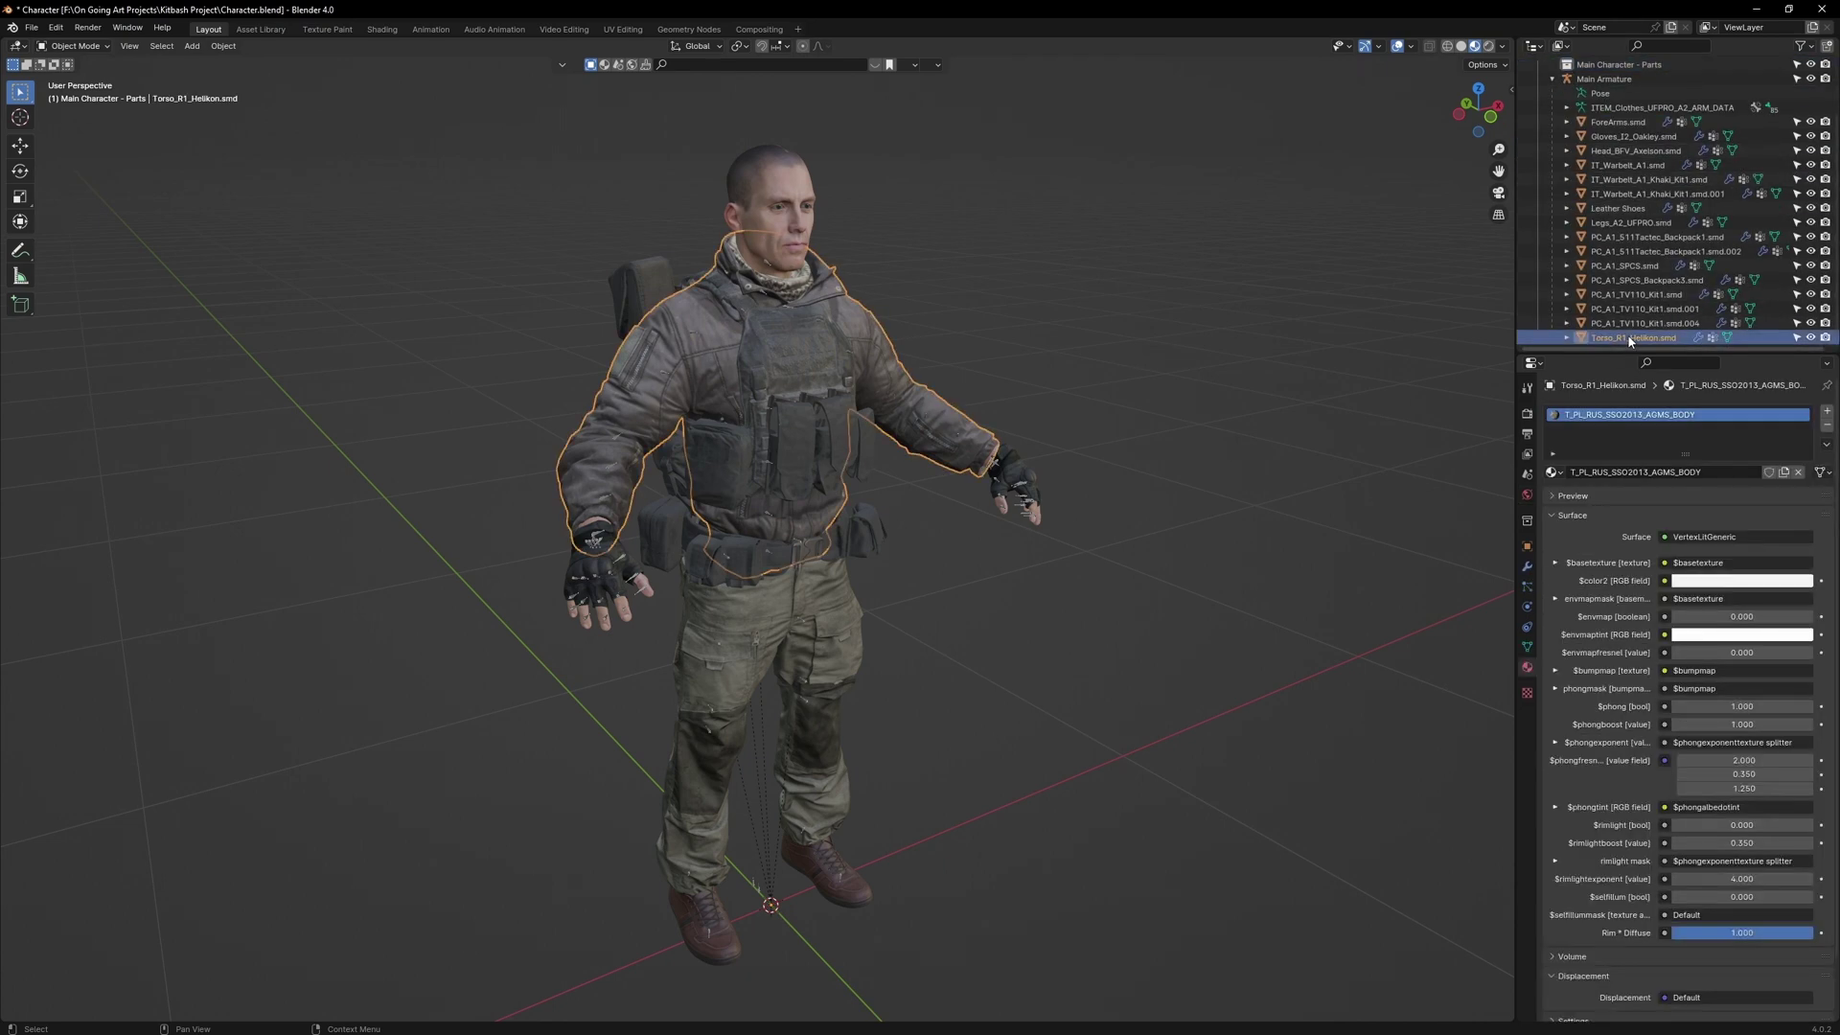
{"action": "left_click", "coordinate": [1618, 122], "text": "shift"}
{"action": "mouse_move", "coordinate": [1617, 122]}
{"action": "left_mouse_down"}
{"action": "mouse_move", "coordinate": [1657, 144]}
{"action": "mouse_move", "coordinate": [1629, 135]}
{"action": "left_mouse_up"}
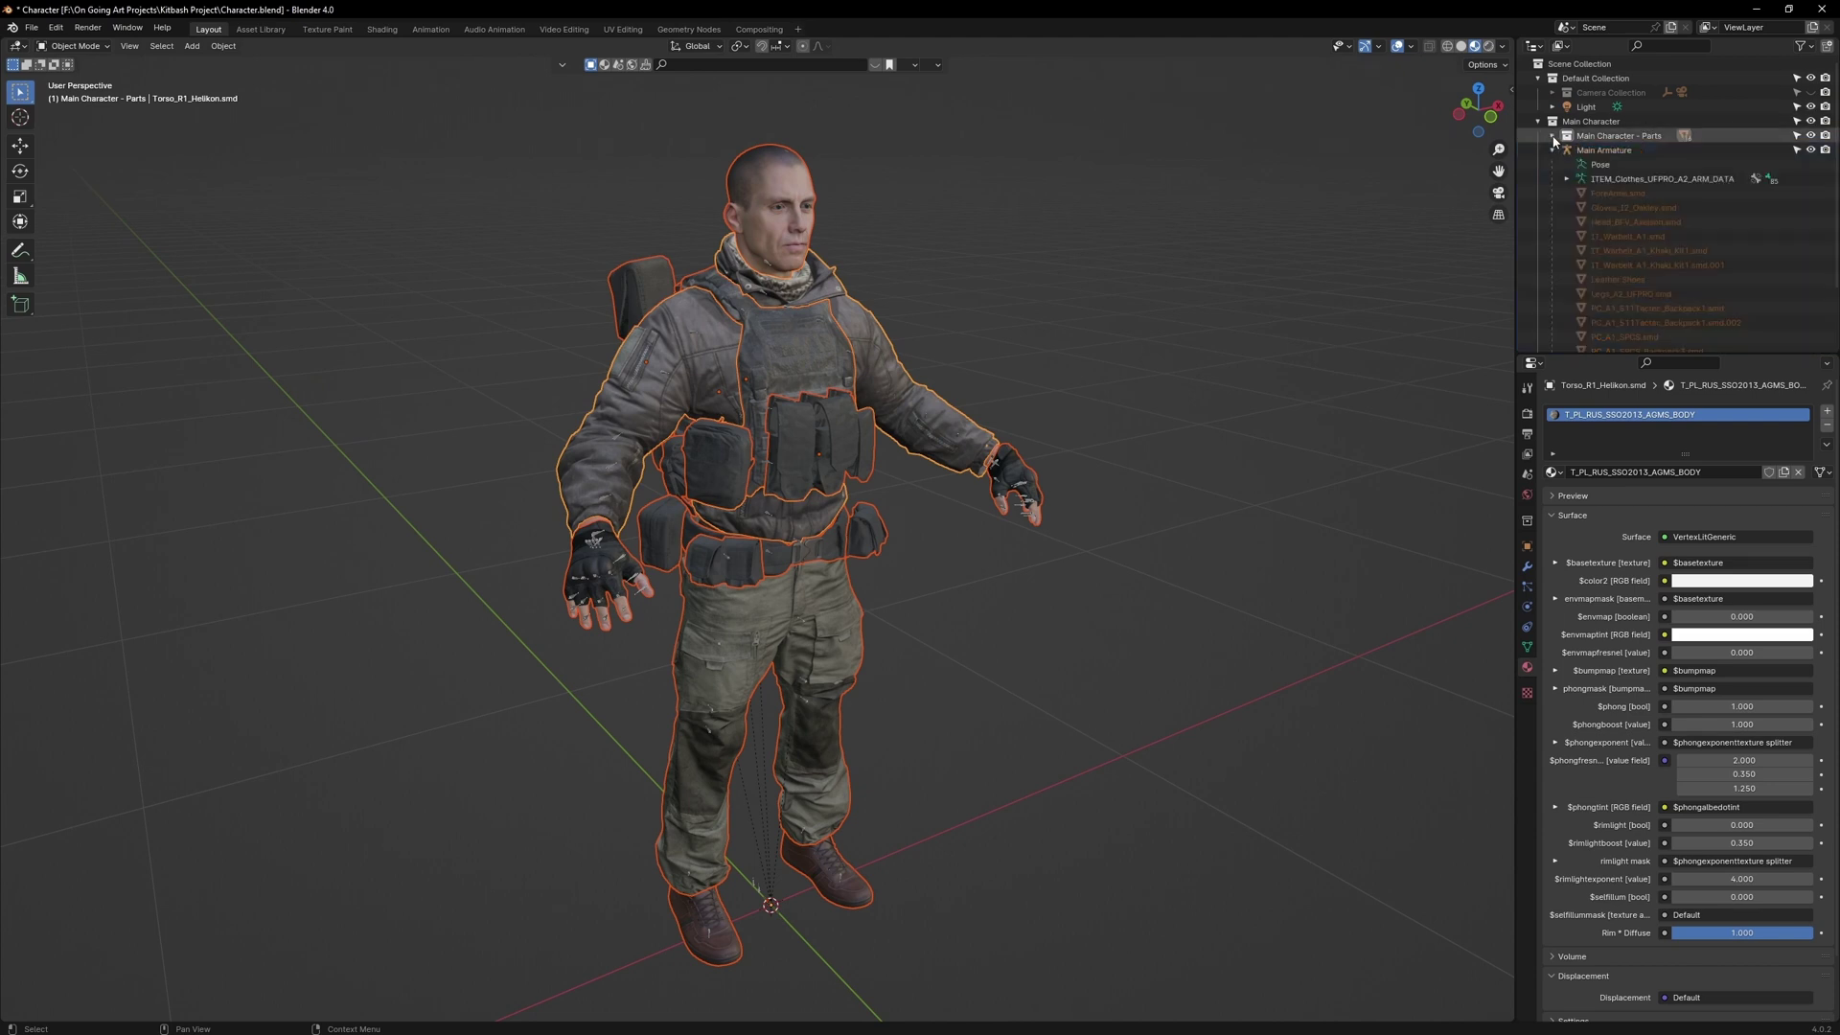
{"action": "left_click", "coordinate": [1552, 150]}
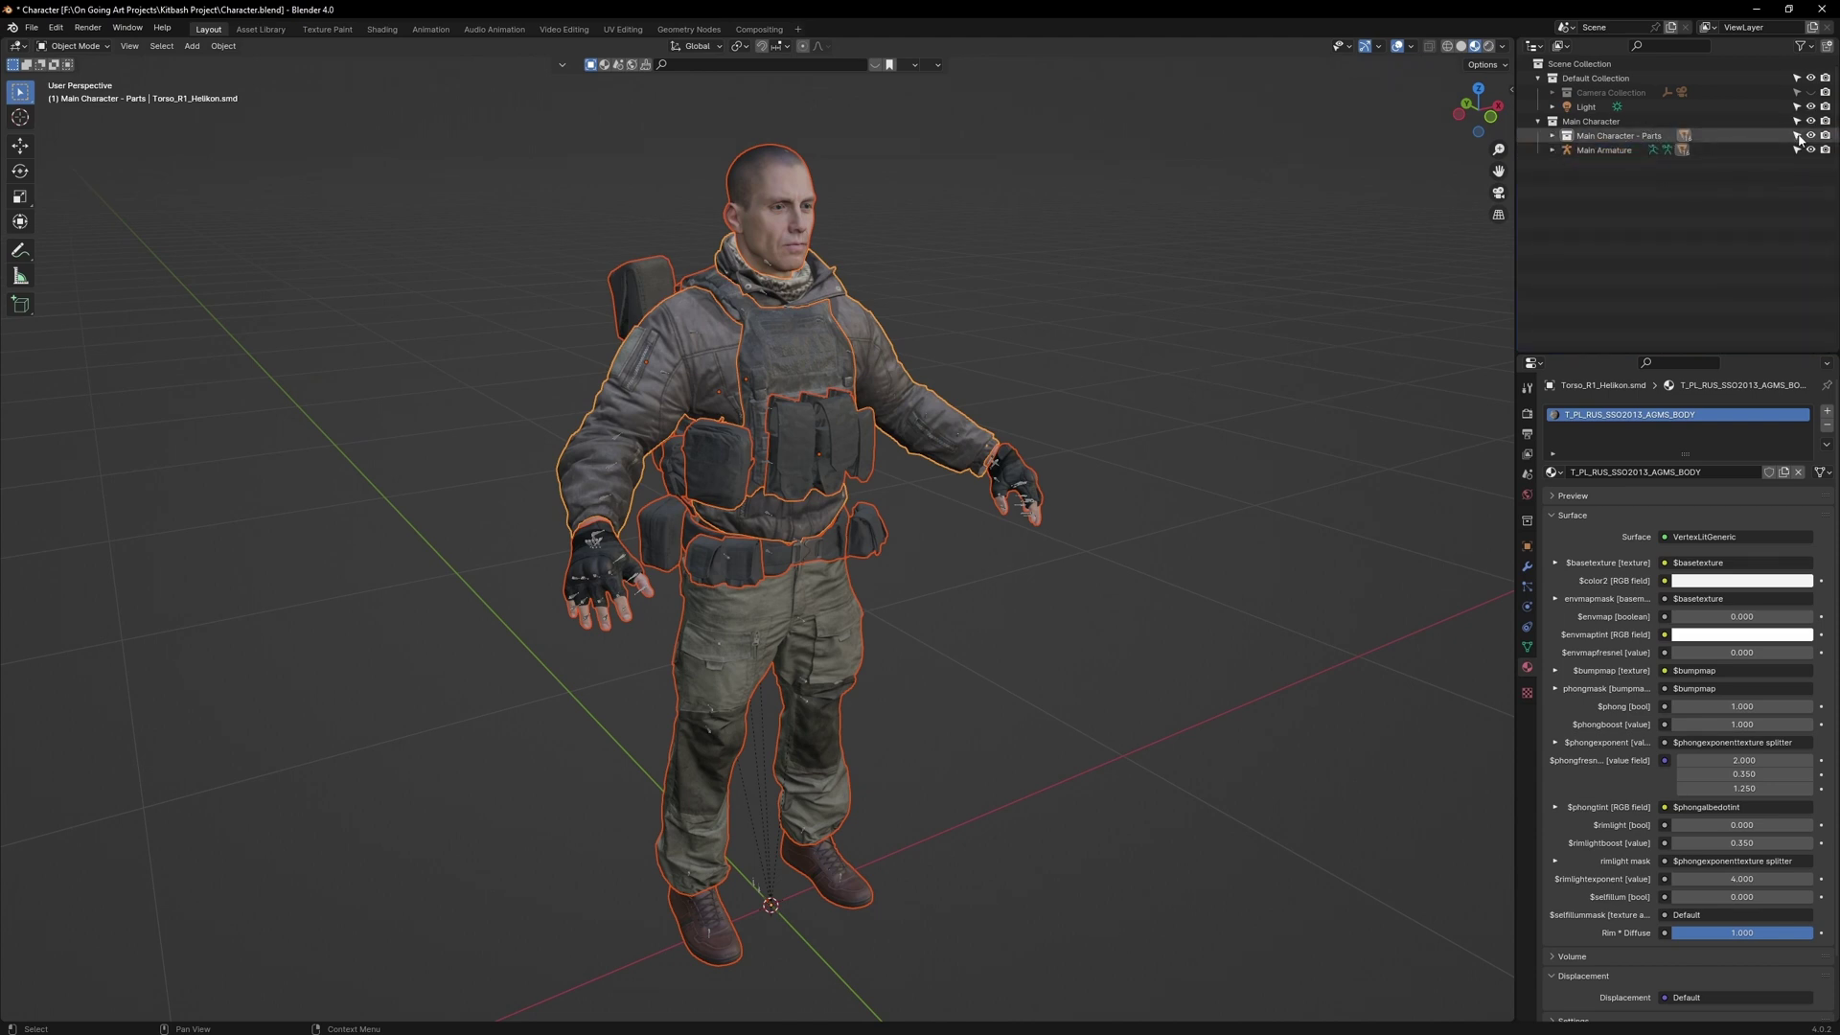
{"action": "left_click", "coordinate": [1796, 136]}
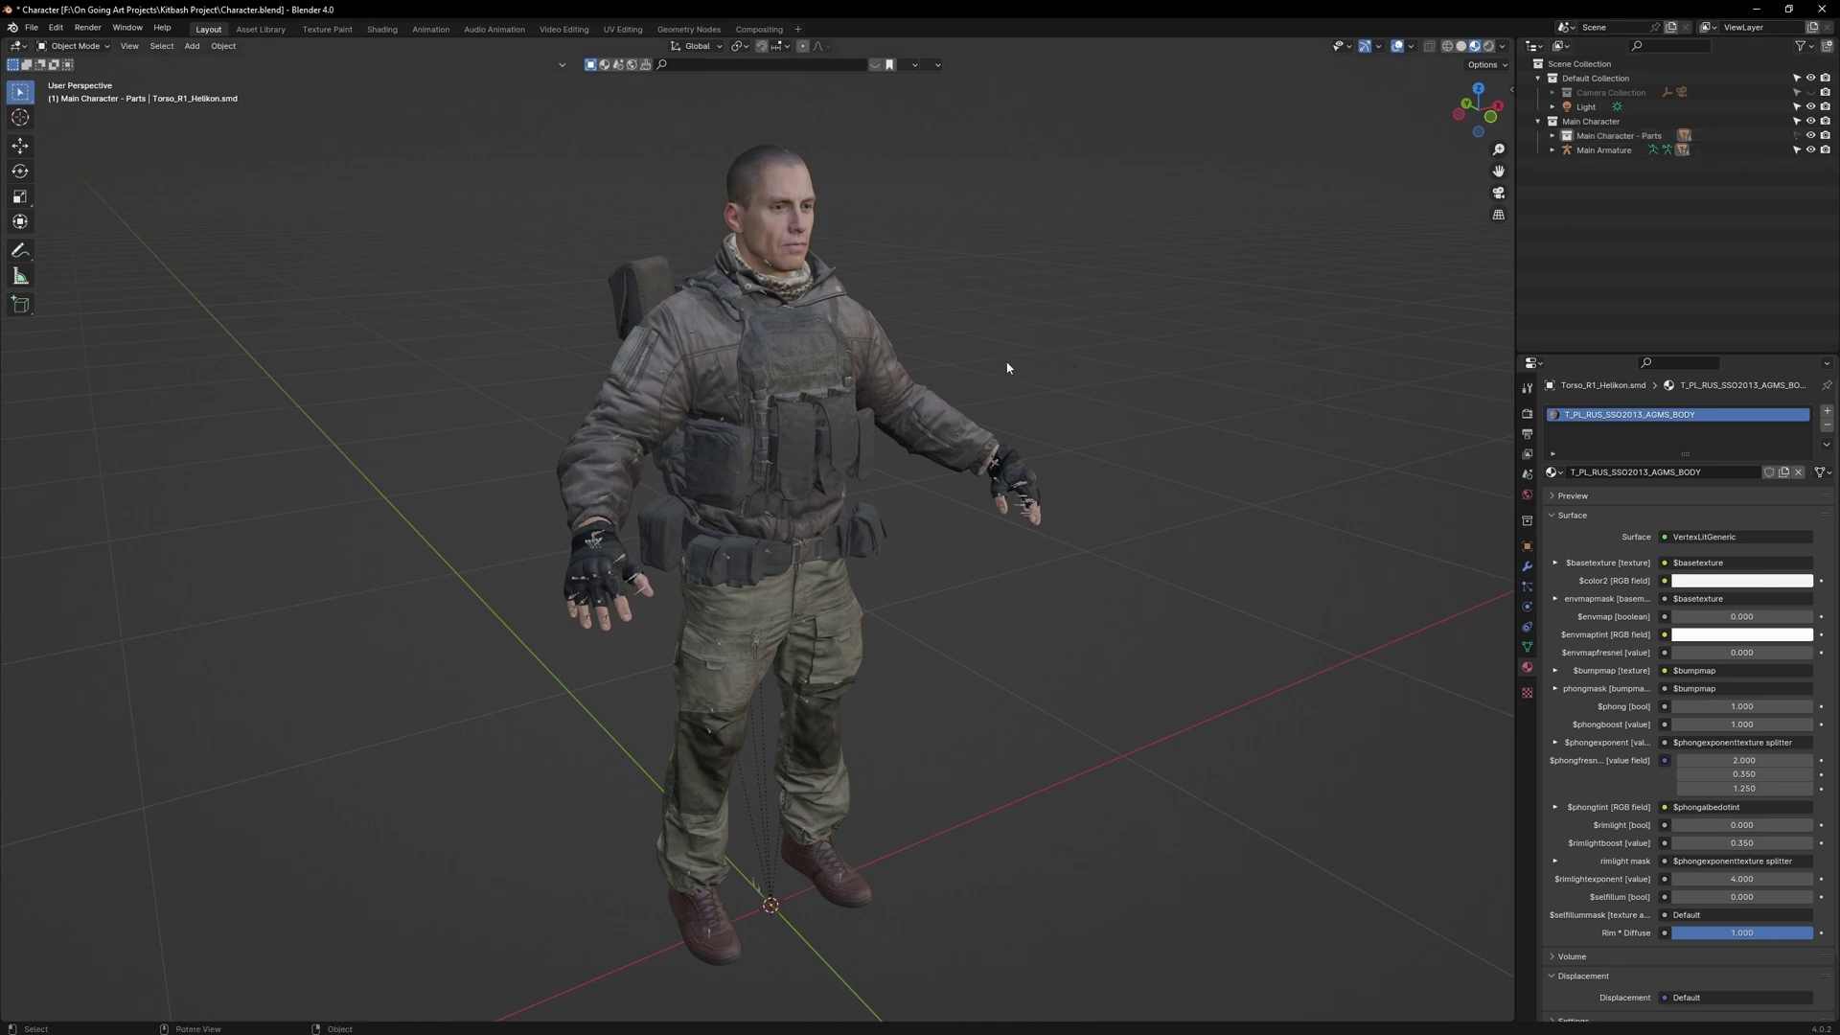
Select the character's armature around the torso and switch it to Pose Mode.
{"action": "middle_click_drag", "start_coordinate": [1007, 367], "coordinate": [949, 383]}
{"action": "scroll", "coordinate": [912, 394], "scroll_direction": "up", "scroll_amount": 5}
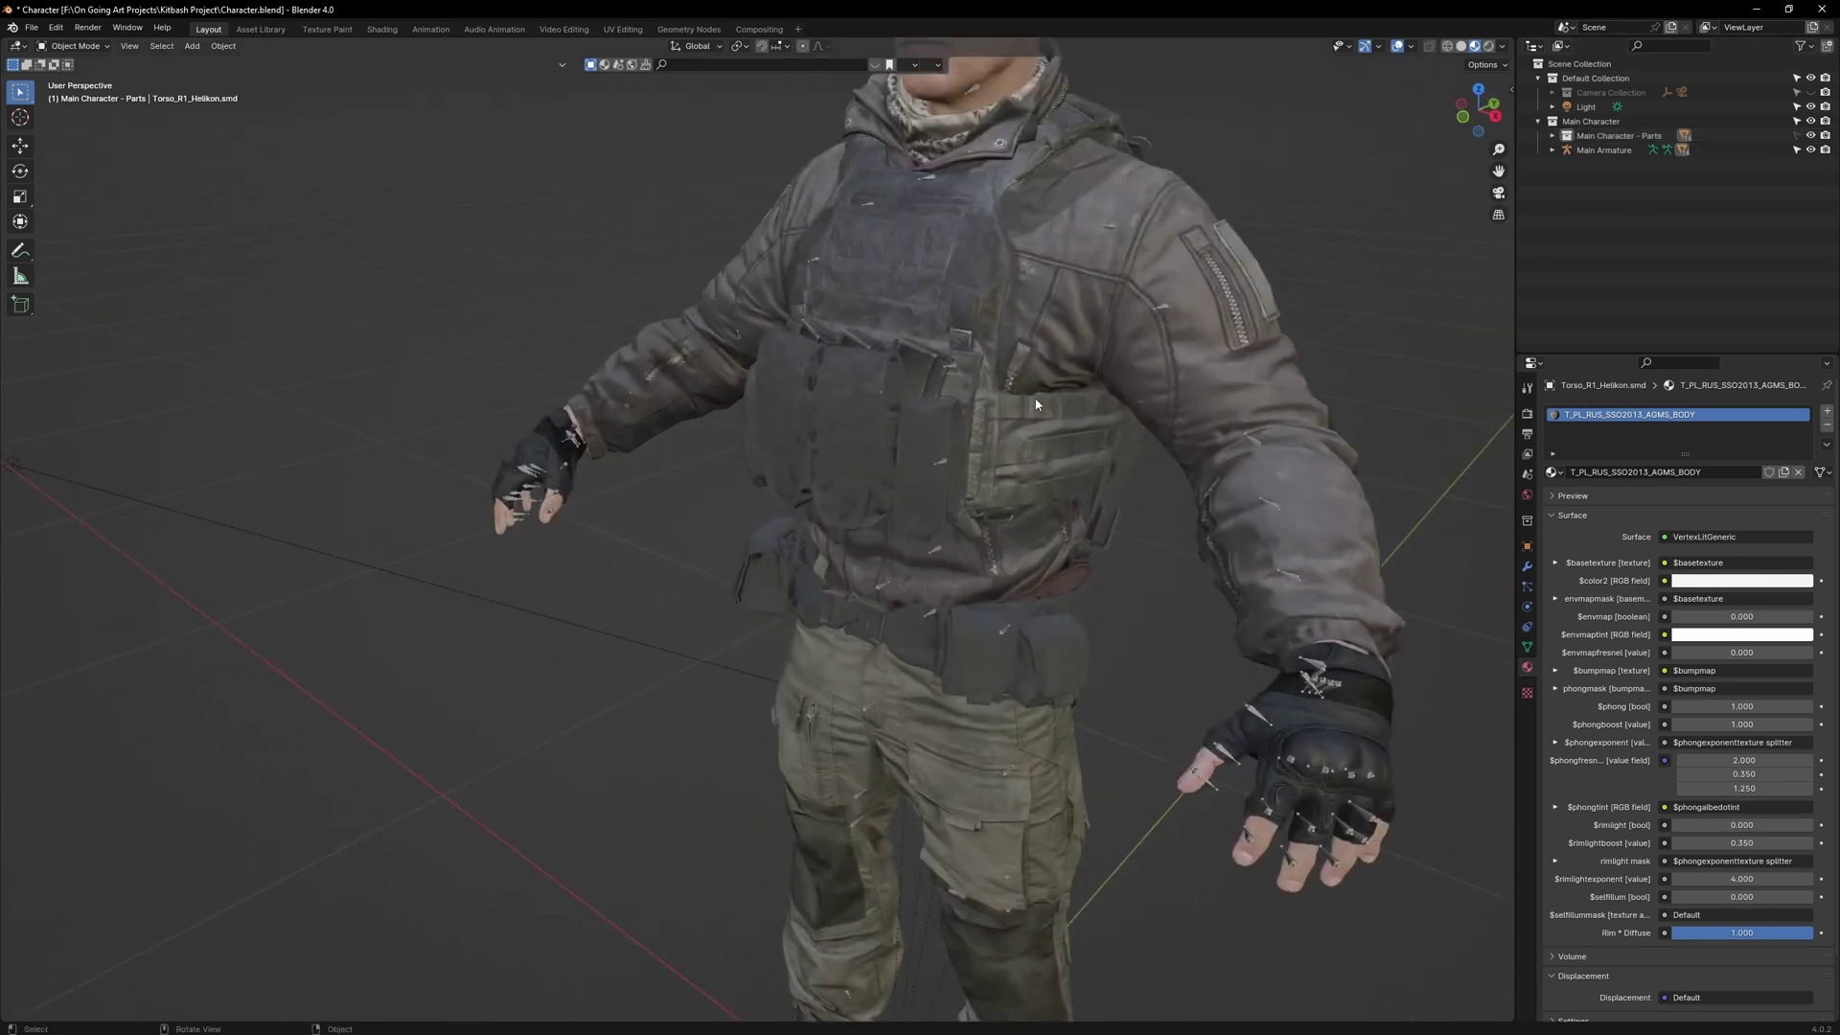
{"action": "left_click", "coordinate": [959, 367]}
{"action": "middle_click_drag", "start_coordinate": [1236, 369], "coordinate": [1040, 476], "text": "shift"}
{"action": "middle_click_drag", "start_coordinate": [1039, 475], "coordinate": [1075, 487]}
{"action": "key", "text": "ctrl+Tab"}
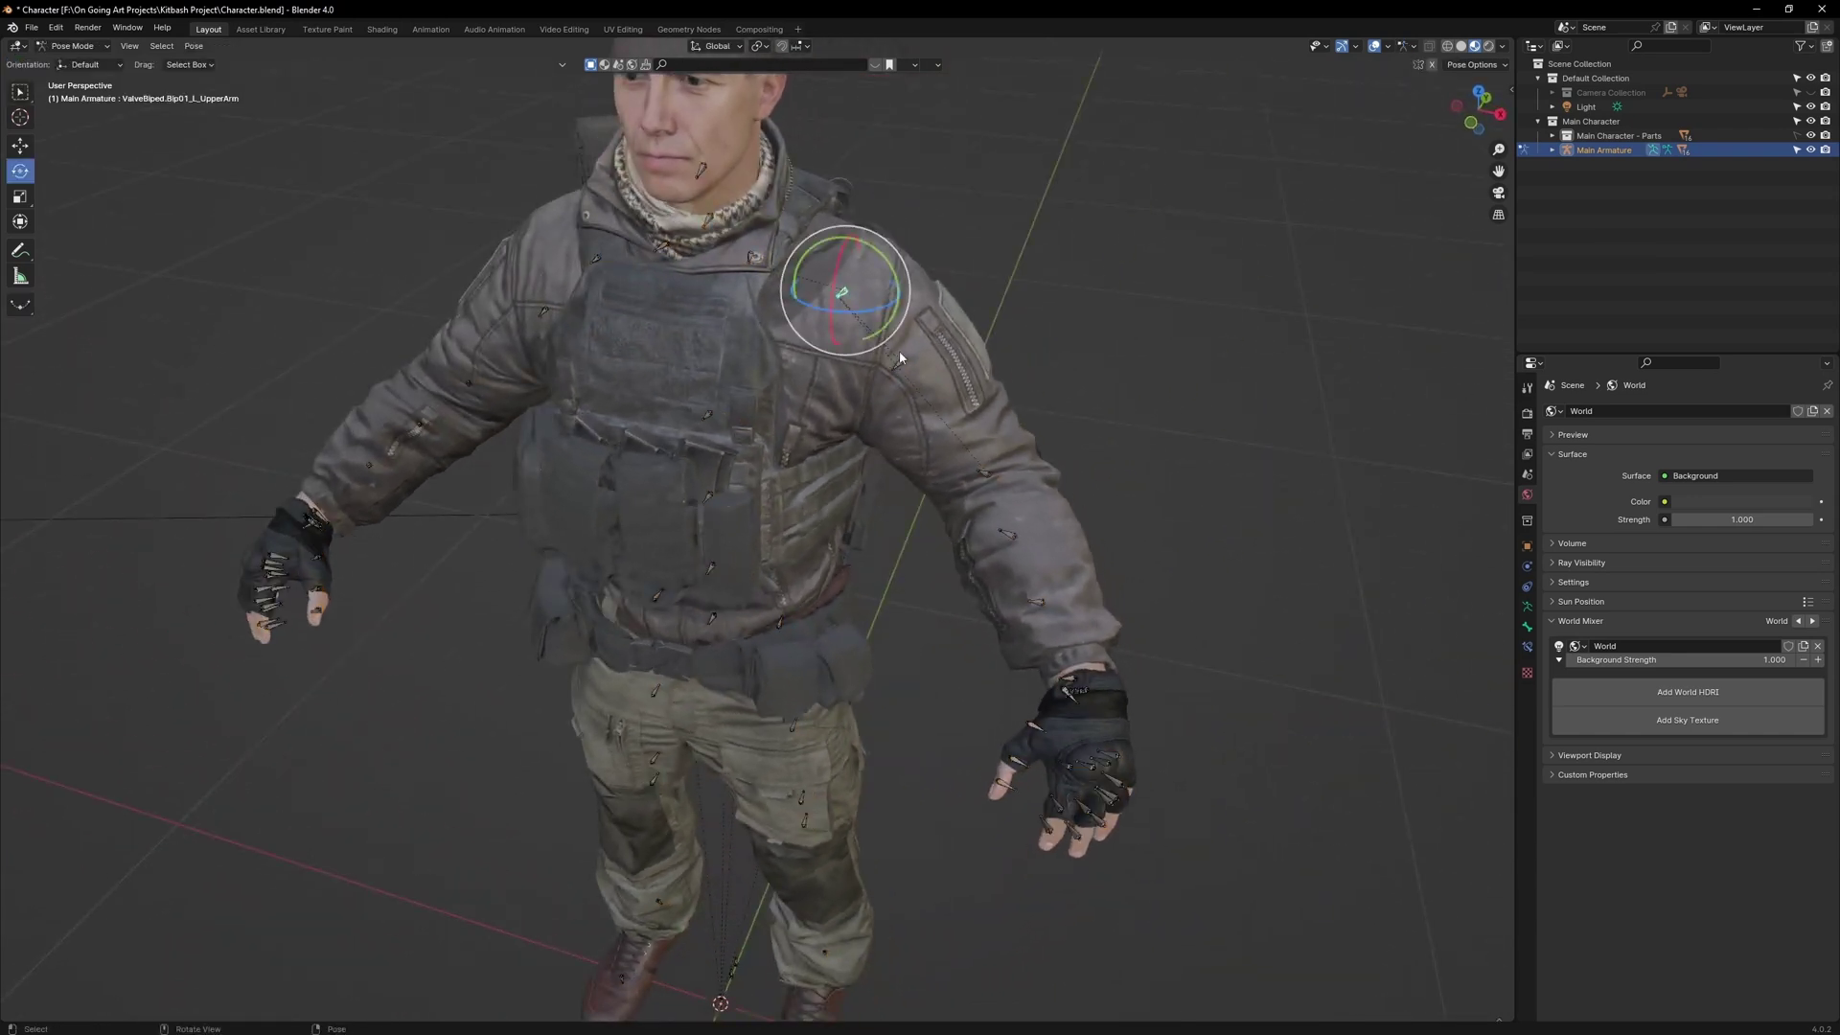
Cycle through the overlapping bones on the left upper arm and test-rotate the LeftArm_Phys_Base01 bone freely.
{"action": "left_click", "coordinate": [901, 362]}
{"action": "left_click", "coordinate": [901, 369]}
{"action": "left_click", "coordinate": [901, 376]}
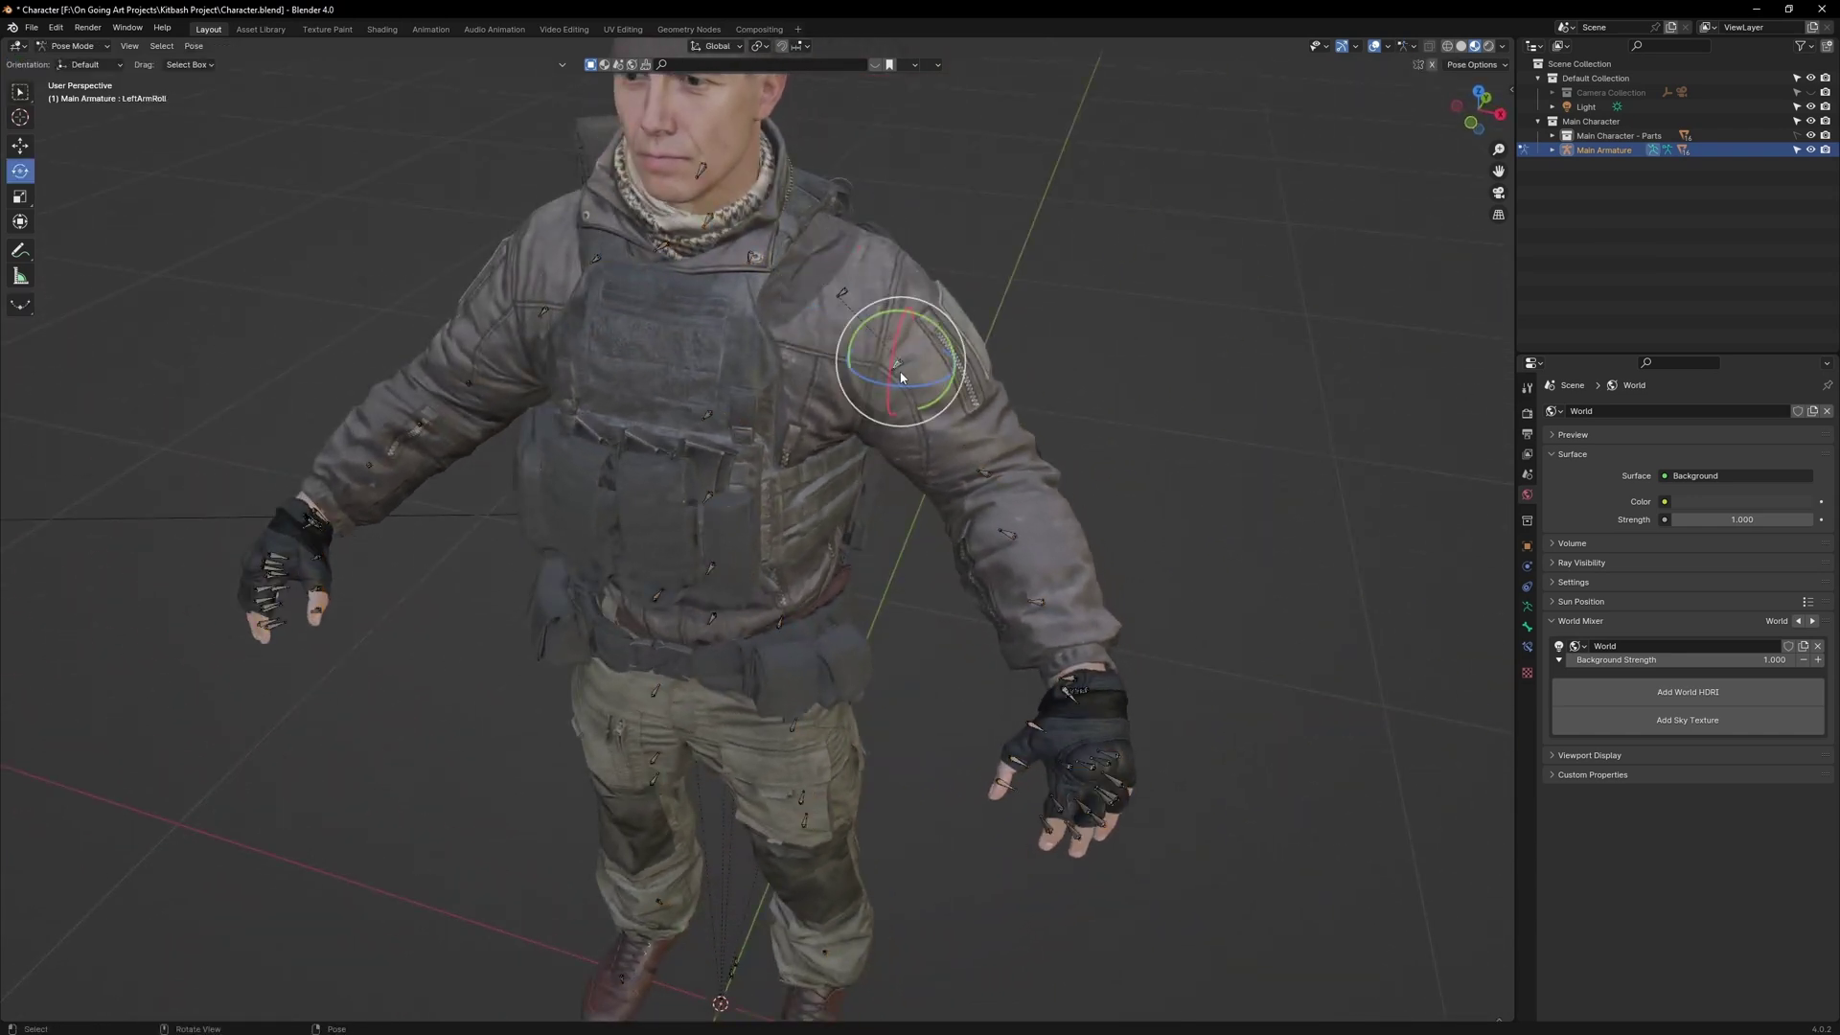
{"action": "left_click", "coordinate": [901, 374]}
{"action": "scroll", "coordinate": [901, 374], "scroll_direction": "up", "scroll_amount": 2}
{"action": "key", "text": "r"}
{"action": "key", "text": "r"}
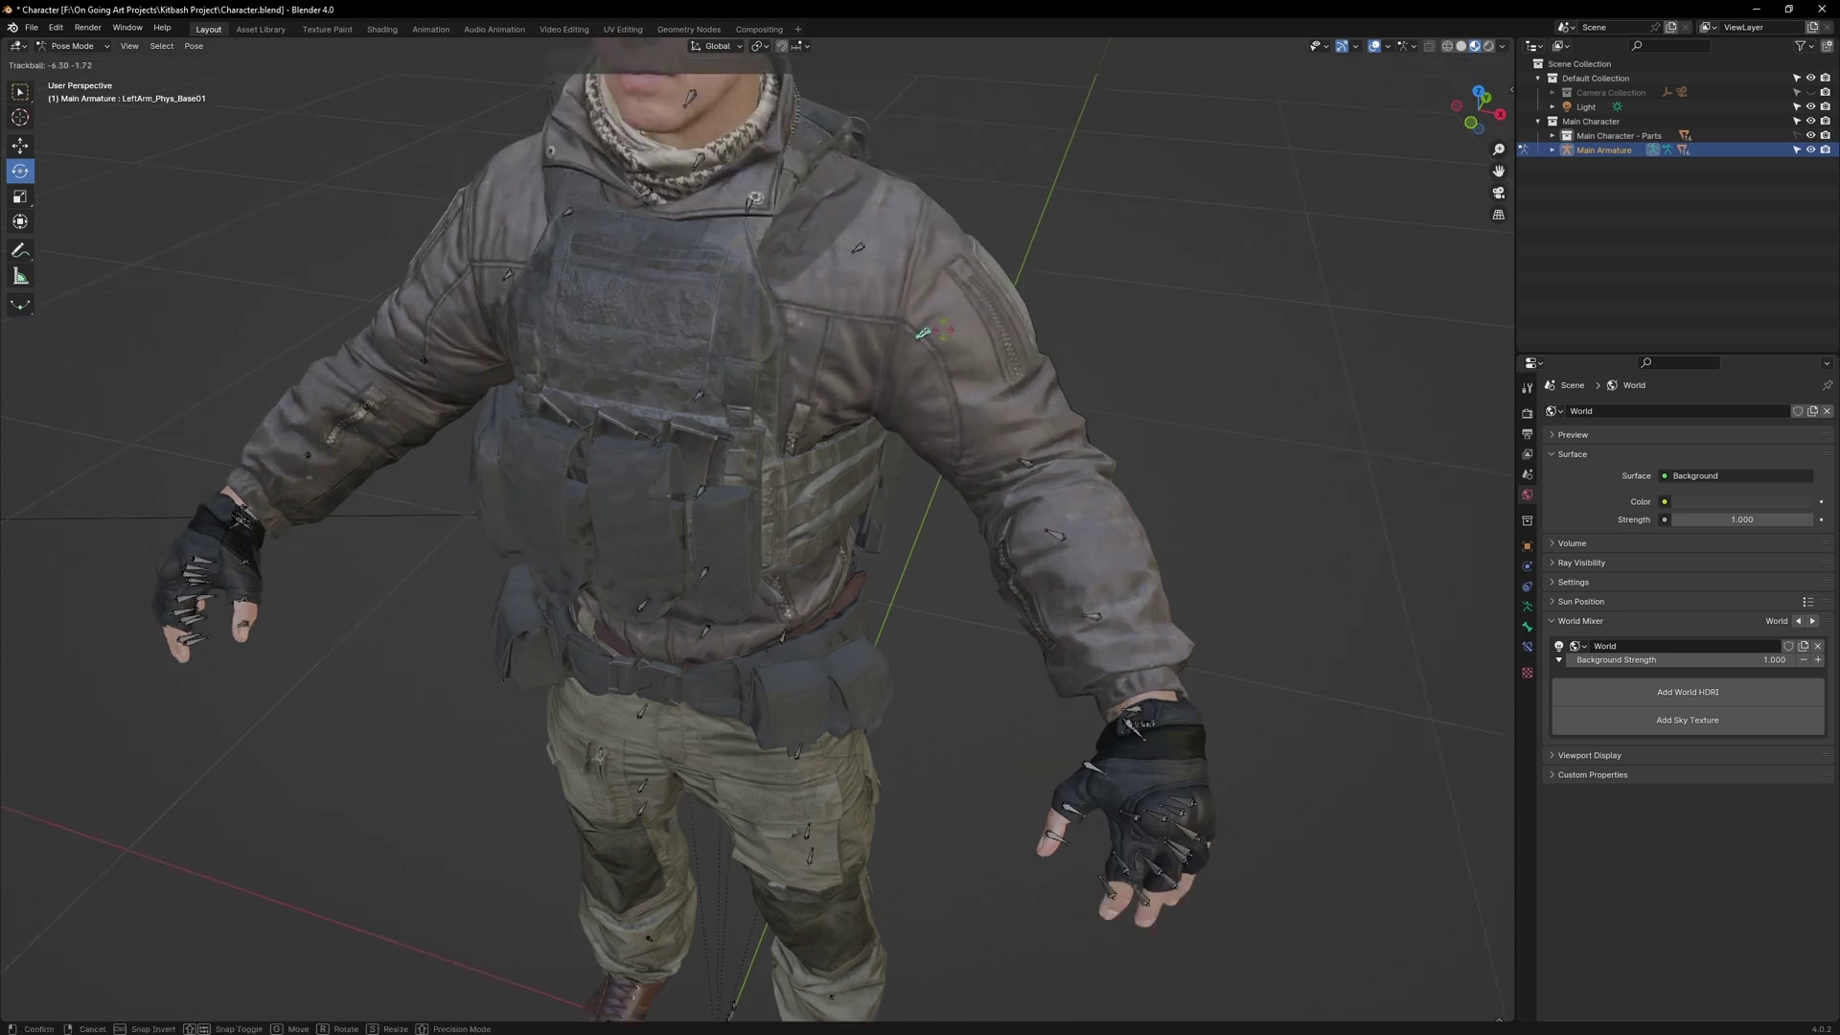
{"action": "left_click", "coordinate": [923, 333]}
Test-rotate the left forearm roll bone and the right upper arm bone freely to check how they deform the mesh.
{"action": "left_click", "coordinate": [1057, 534]}
{"action": "key", "text": "r"}
{"action": "key", "text": "r"}
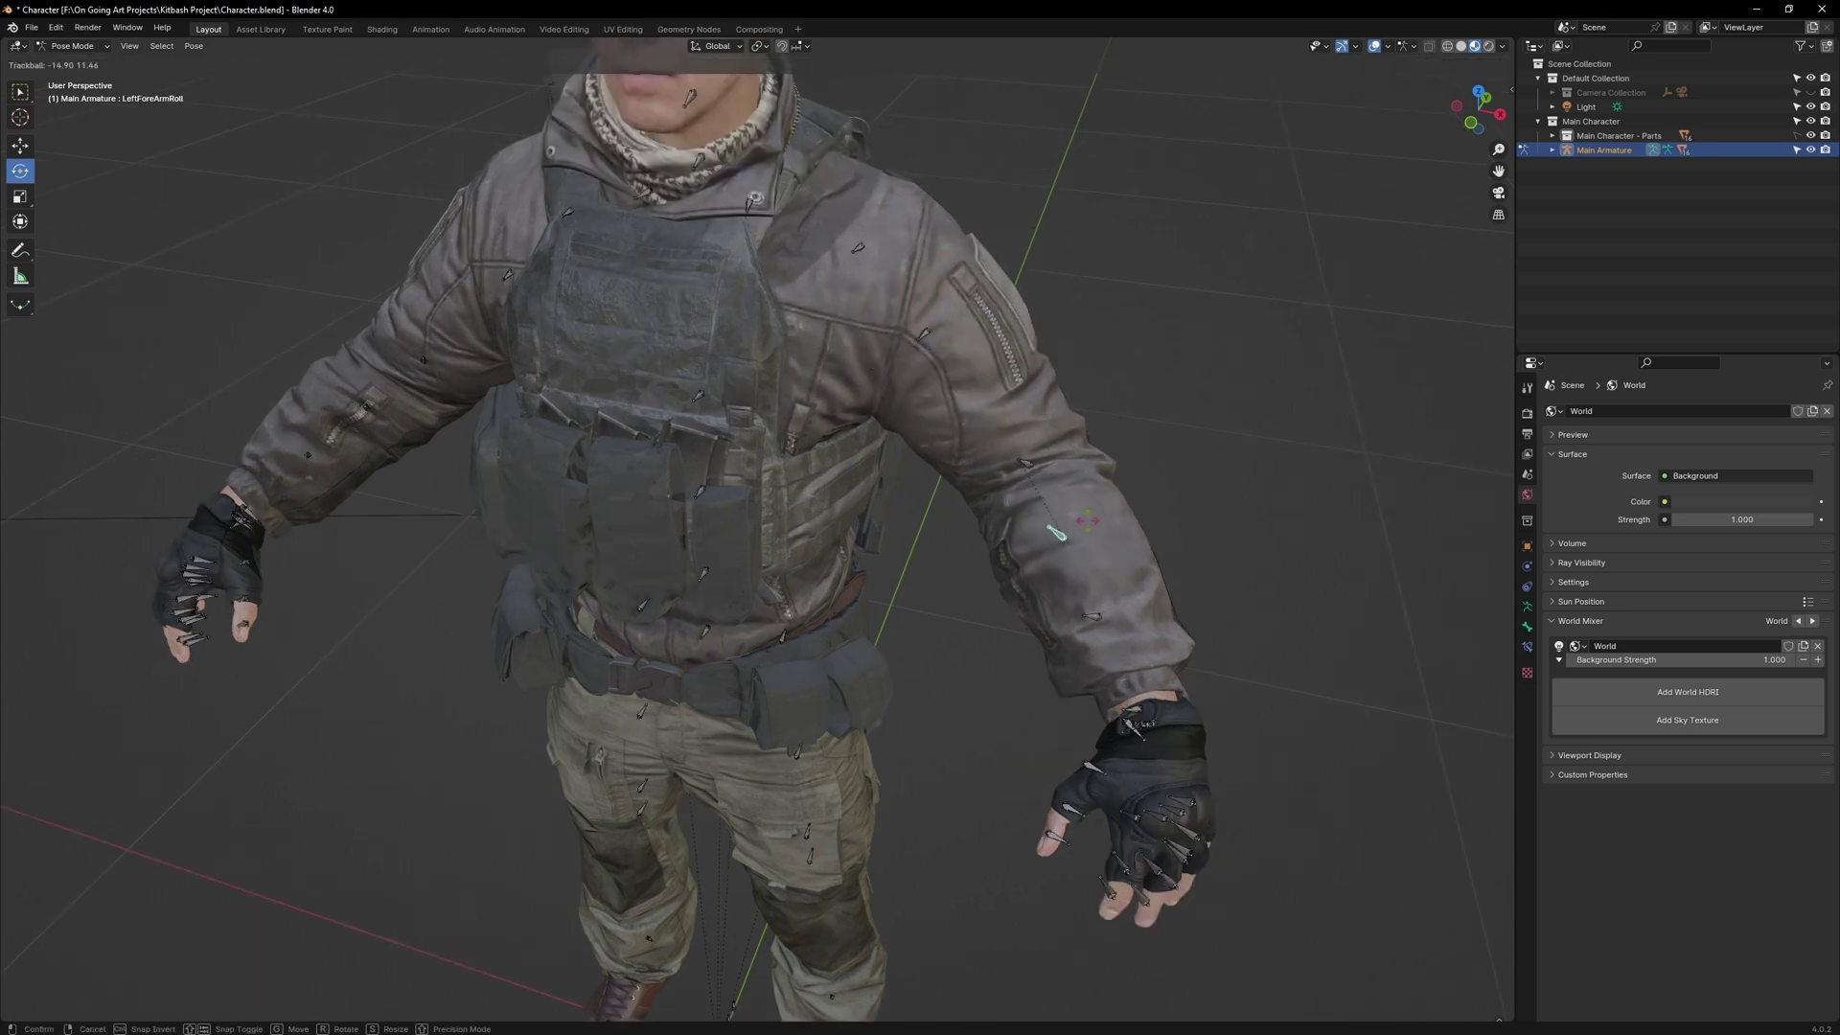
{"action": "left_click", "coordinate": [1057, 534]}
{"action": "middle_click_drag", "start_coordinate": [1057, 534], "coordinate": [582, 395]}
{"action": "scroll", "coordinate": [955, 448], "scroll_direction": "down", "scroll_amount": 3}
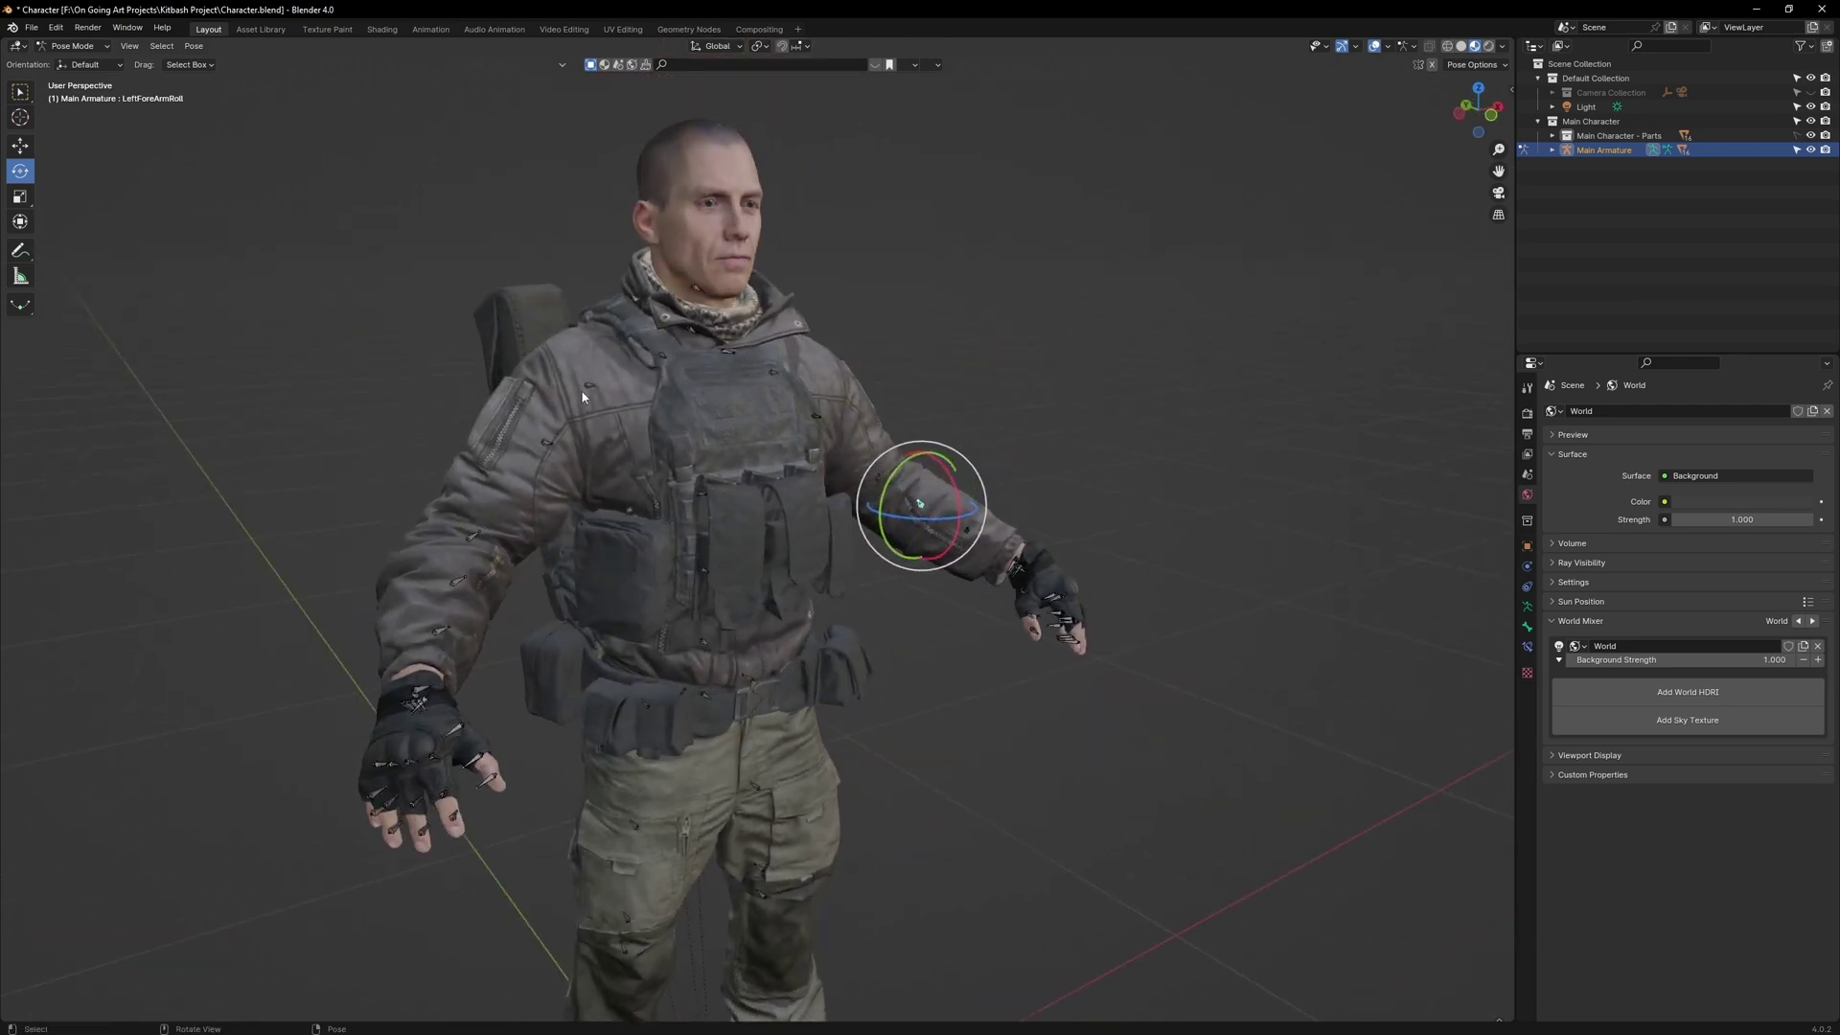
{"action": "left_click", "coordinate": [582, 395]}
{"action": "key", "text": "r"}
{"action": "key", "text": "r"}
{"action": "key", "text": "Escape"}
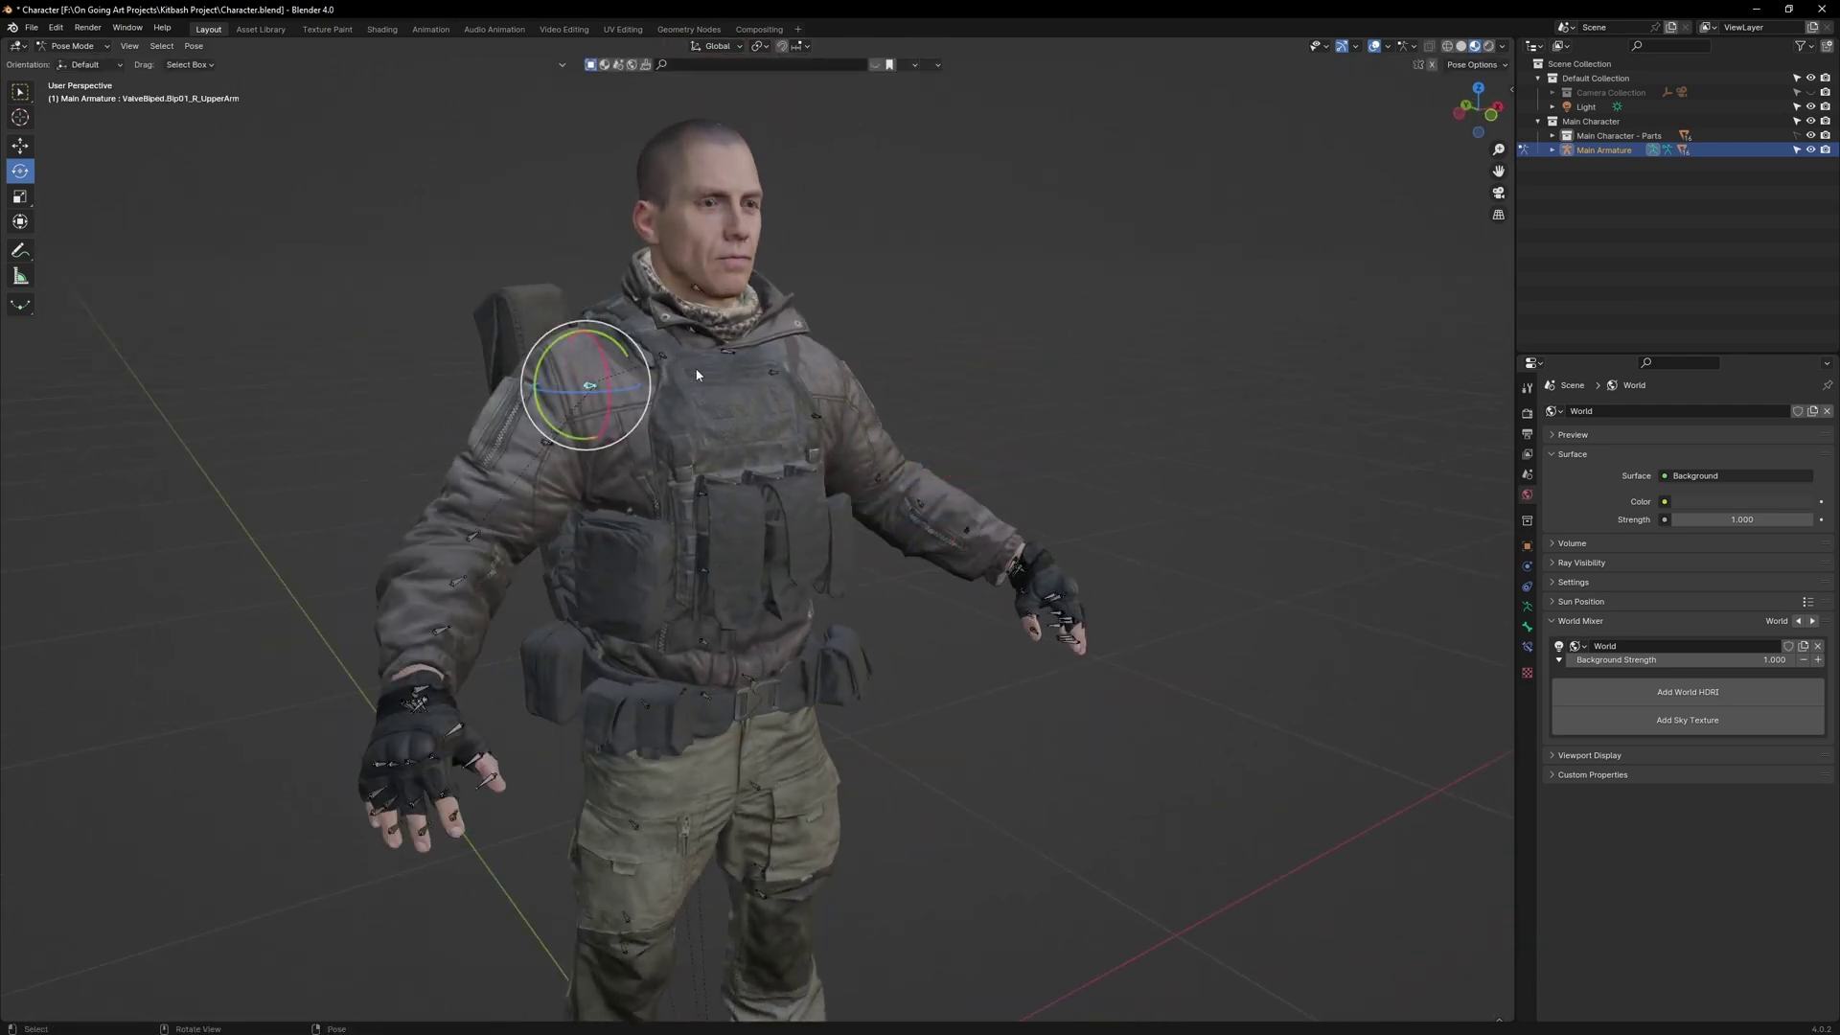
Select the Bip01_Pelvis bone among the overlapping bones at the character's belt.
{"action": "middle_click_drag", "start_coordinate": [740, 473], "coordinate": [701, 475]}
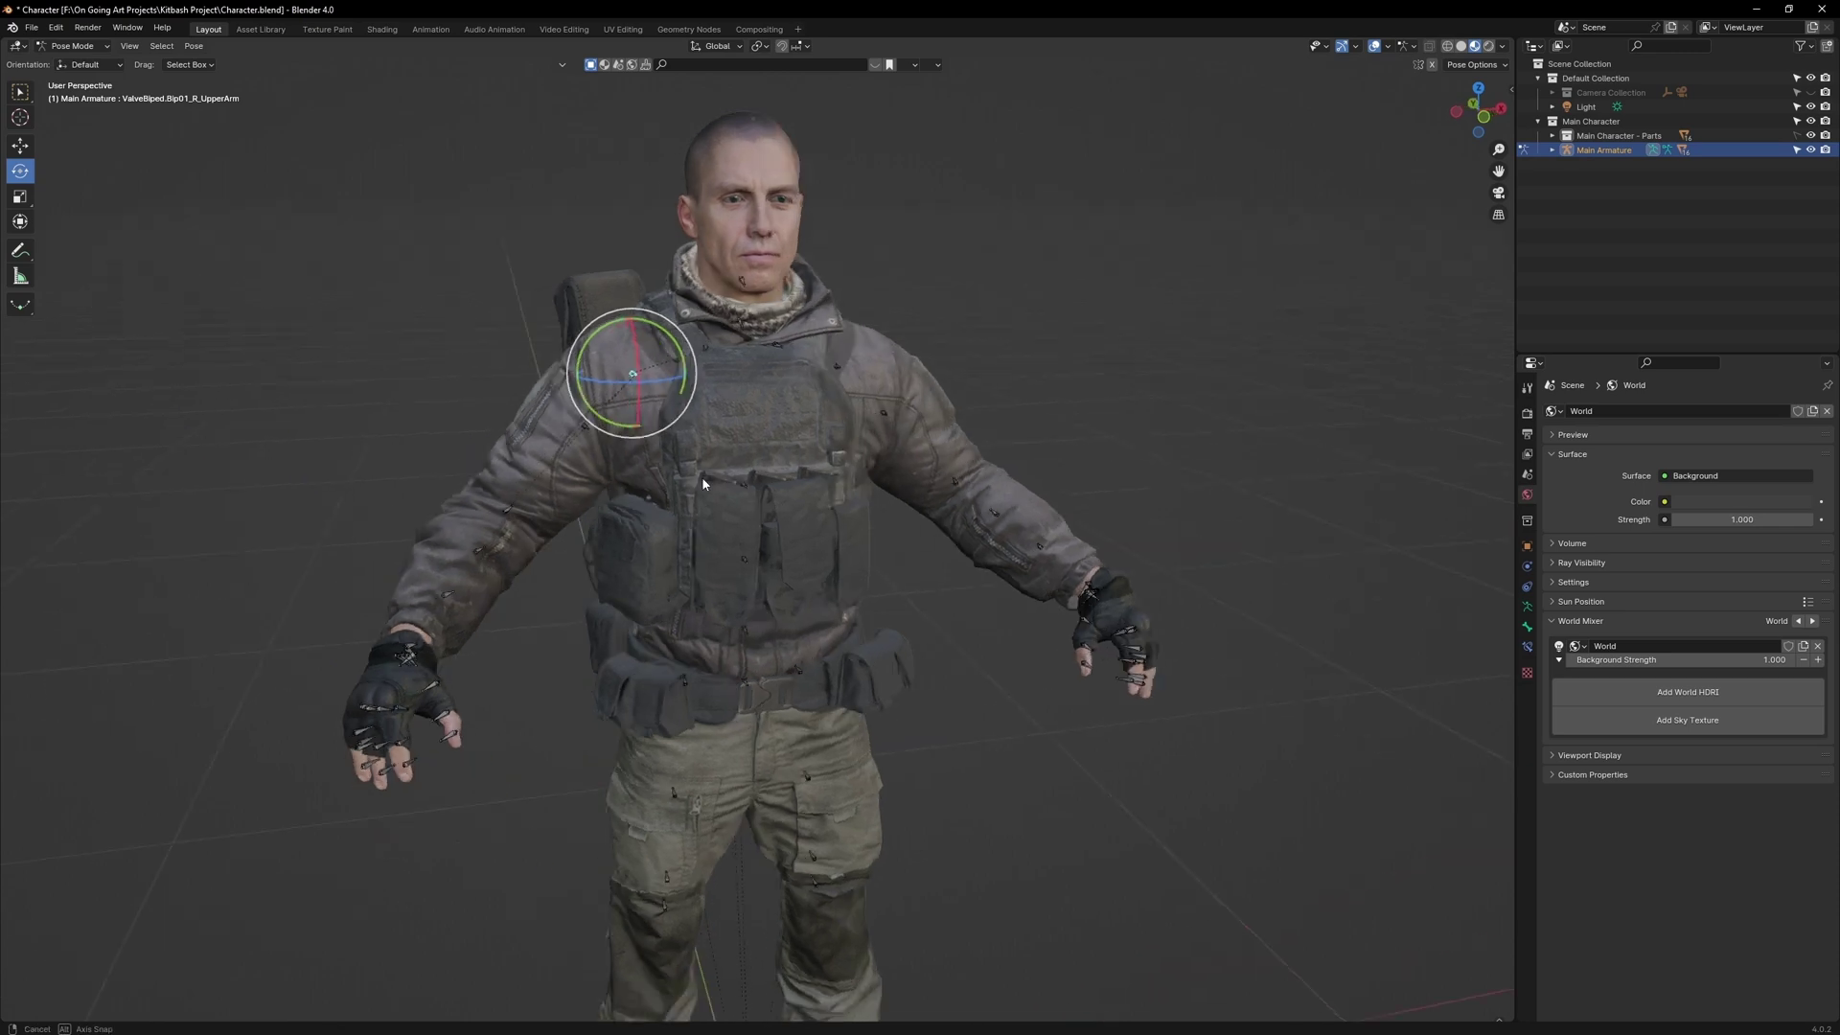
{"action": "scroll", "coordinate": [733, 506], "scroll_direction": "up", "scroll_amount": 2}
{"action": "scroll", "coordinate": [740, 604], "scroll_direction": "up", "scroll_amount": 4}
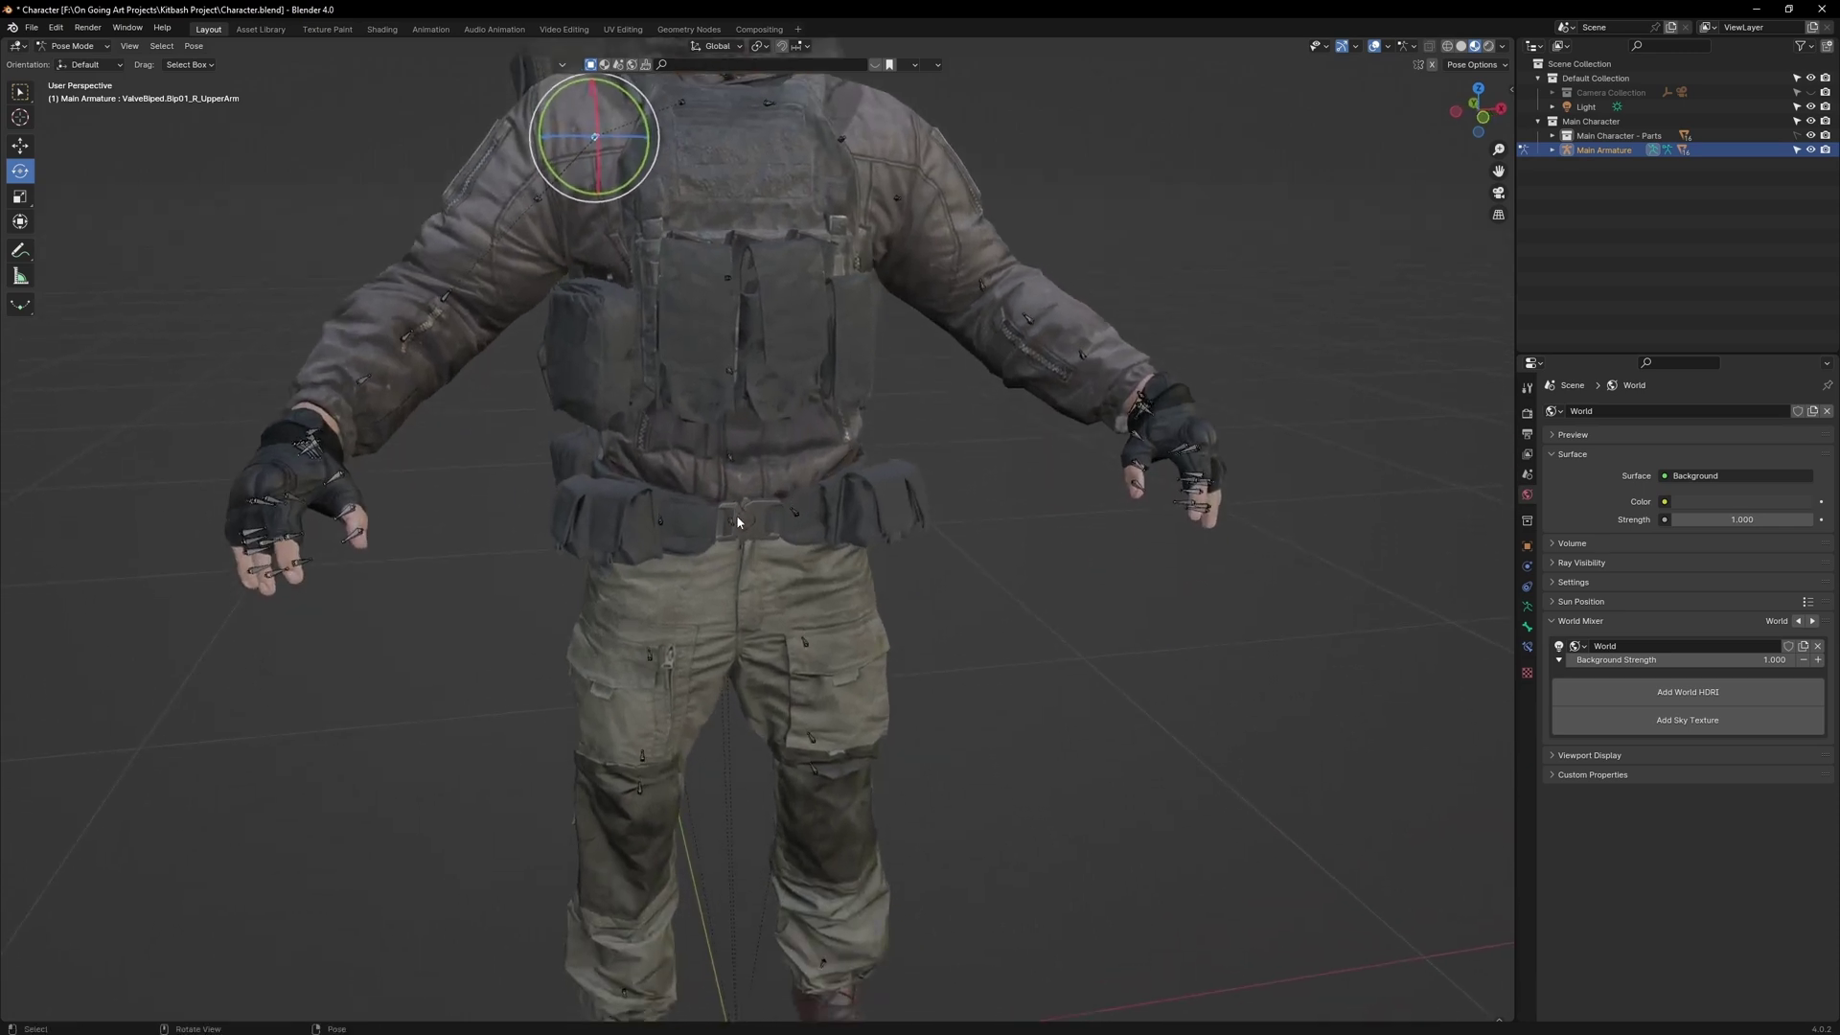
{"action": "scroll", "coordinate": [708, 537], "scroll_direction": "up", "scroll_amount": 2}
{"action": "left_click", "coordinate": [757, 507]}
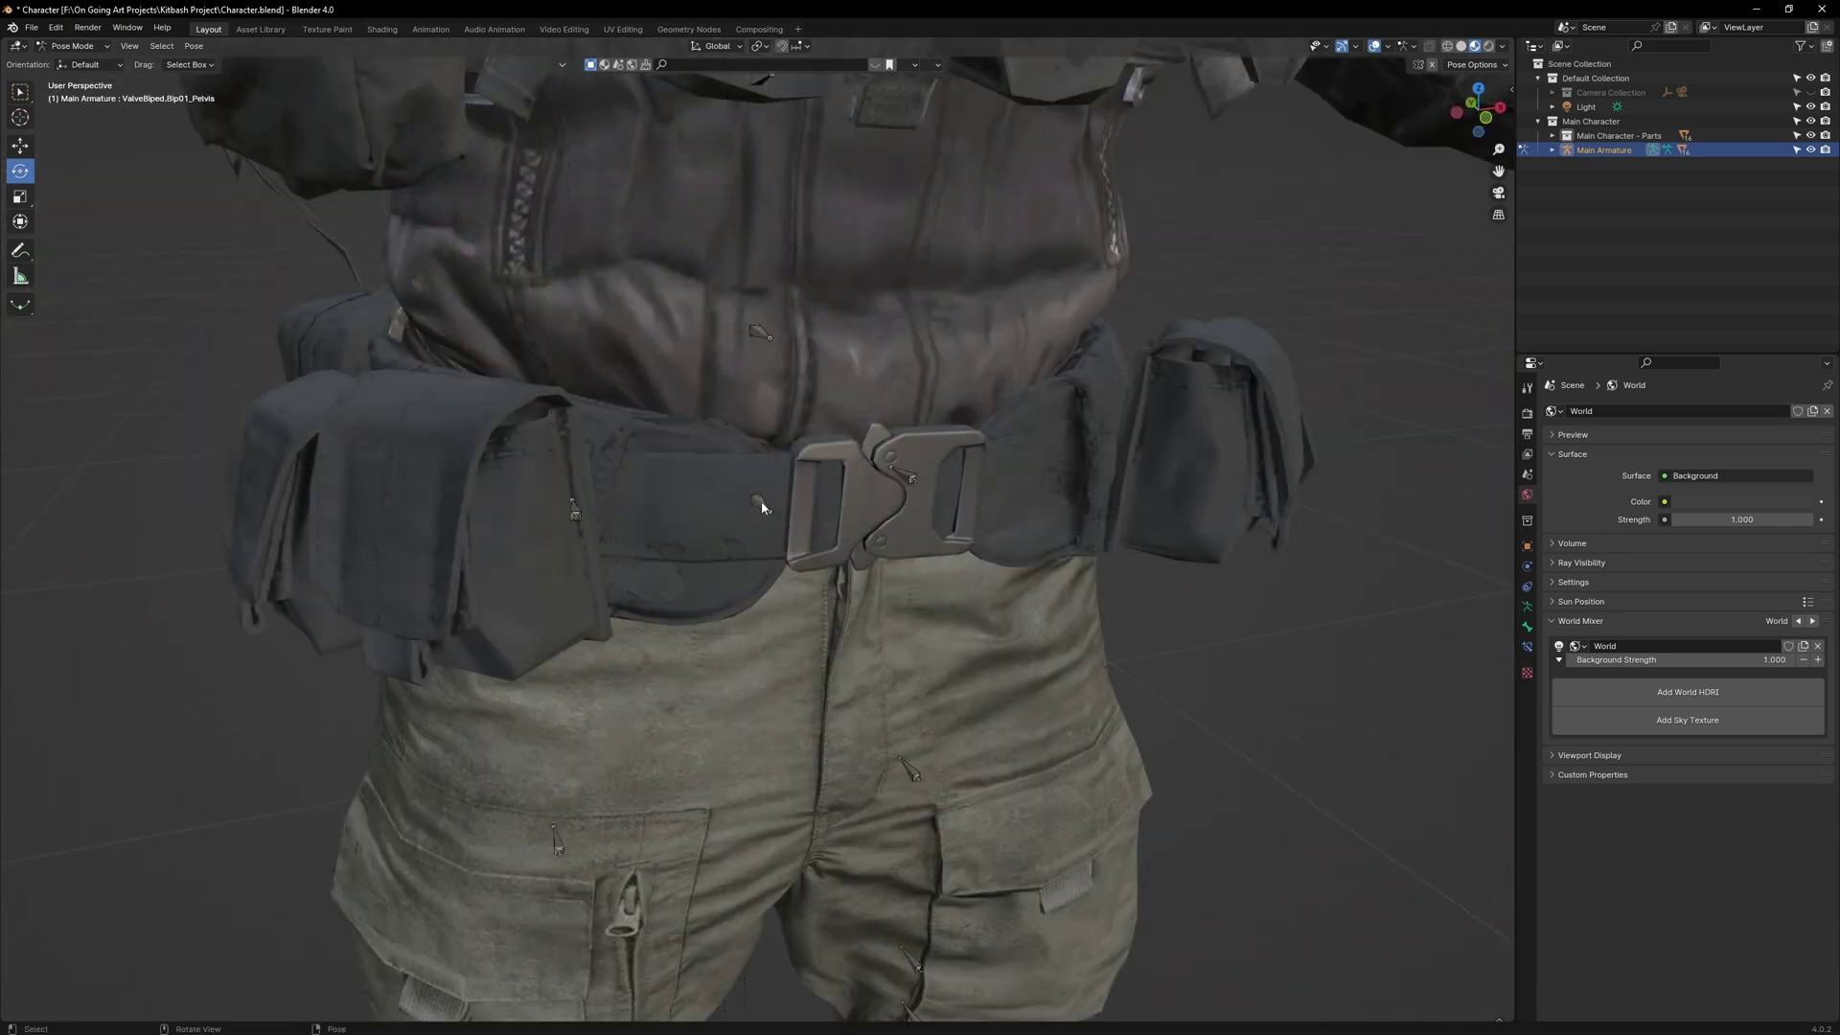
{"action": "left_click", "coordinate": [762, 507]}
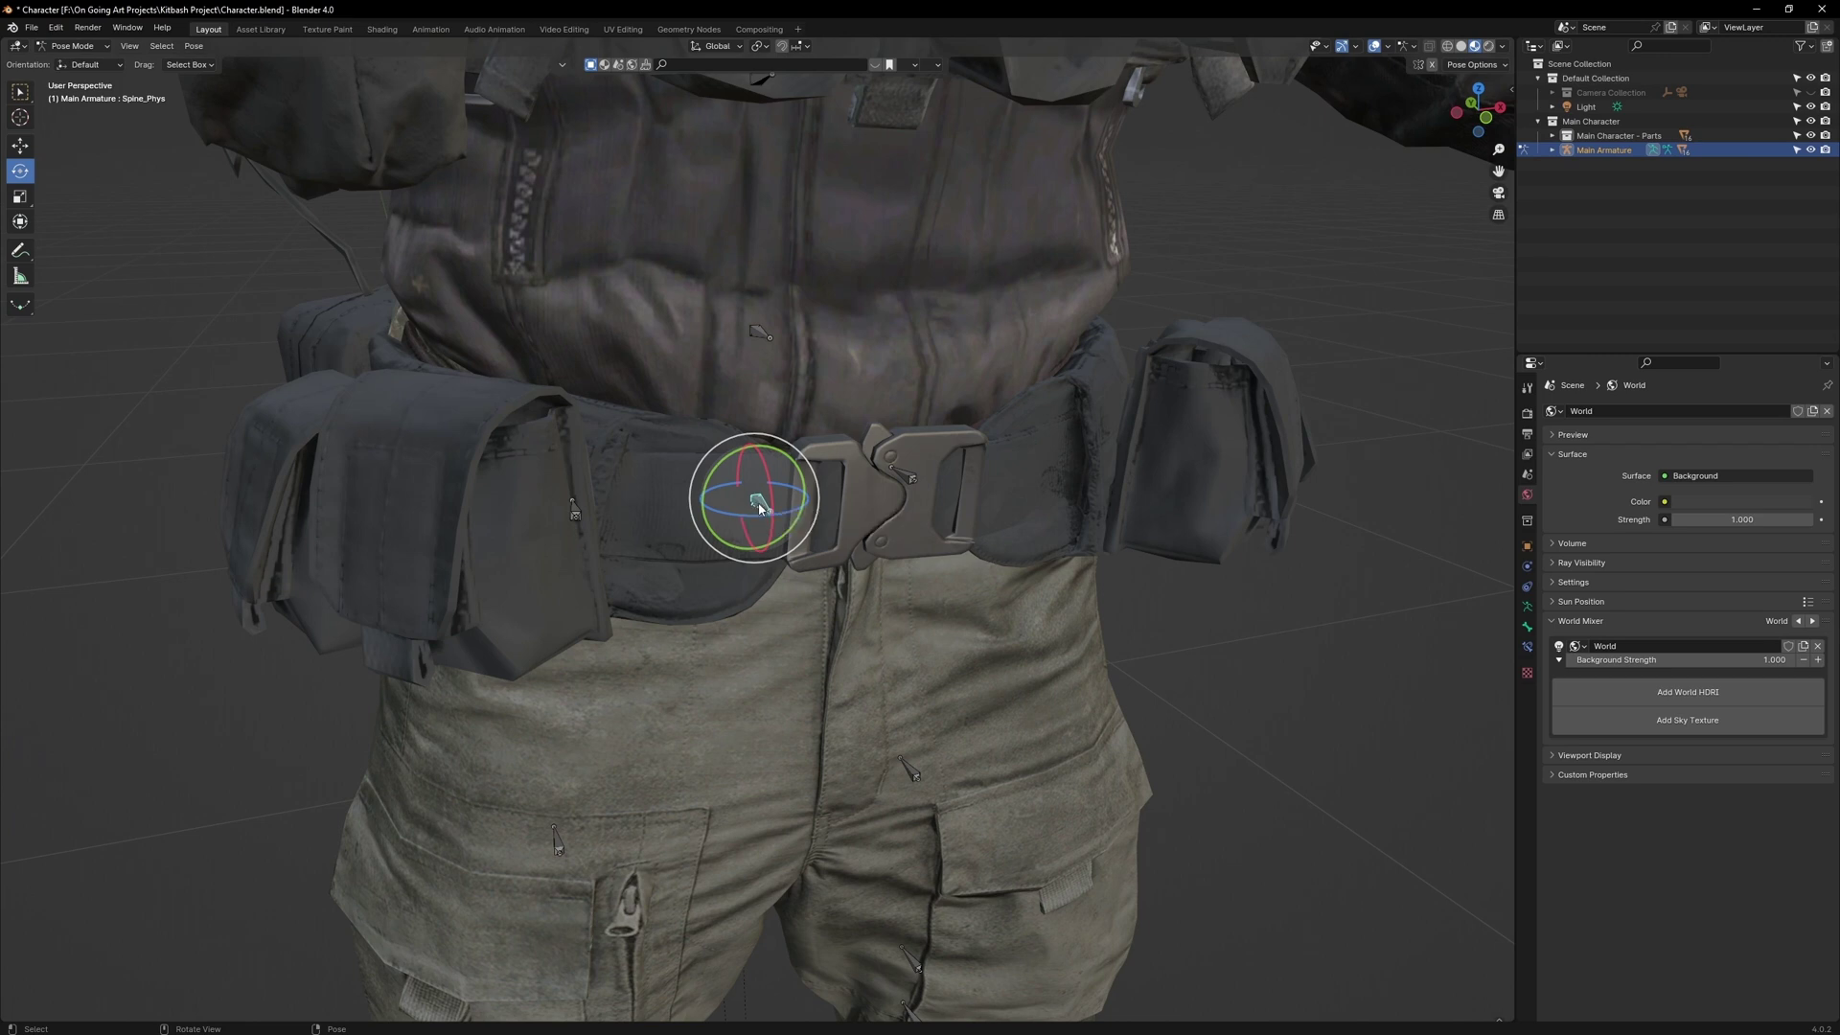
{"action": "left_click", "coordinate": [757, 507]}
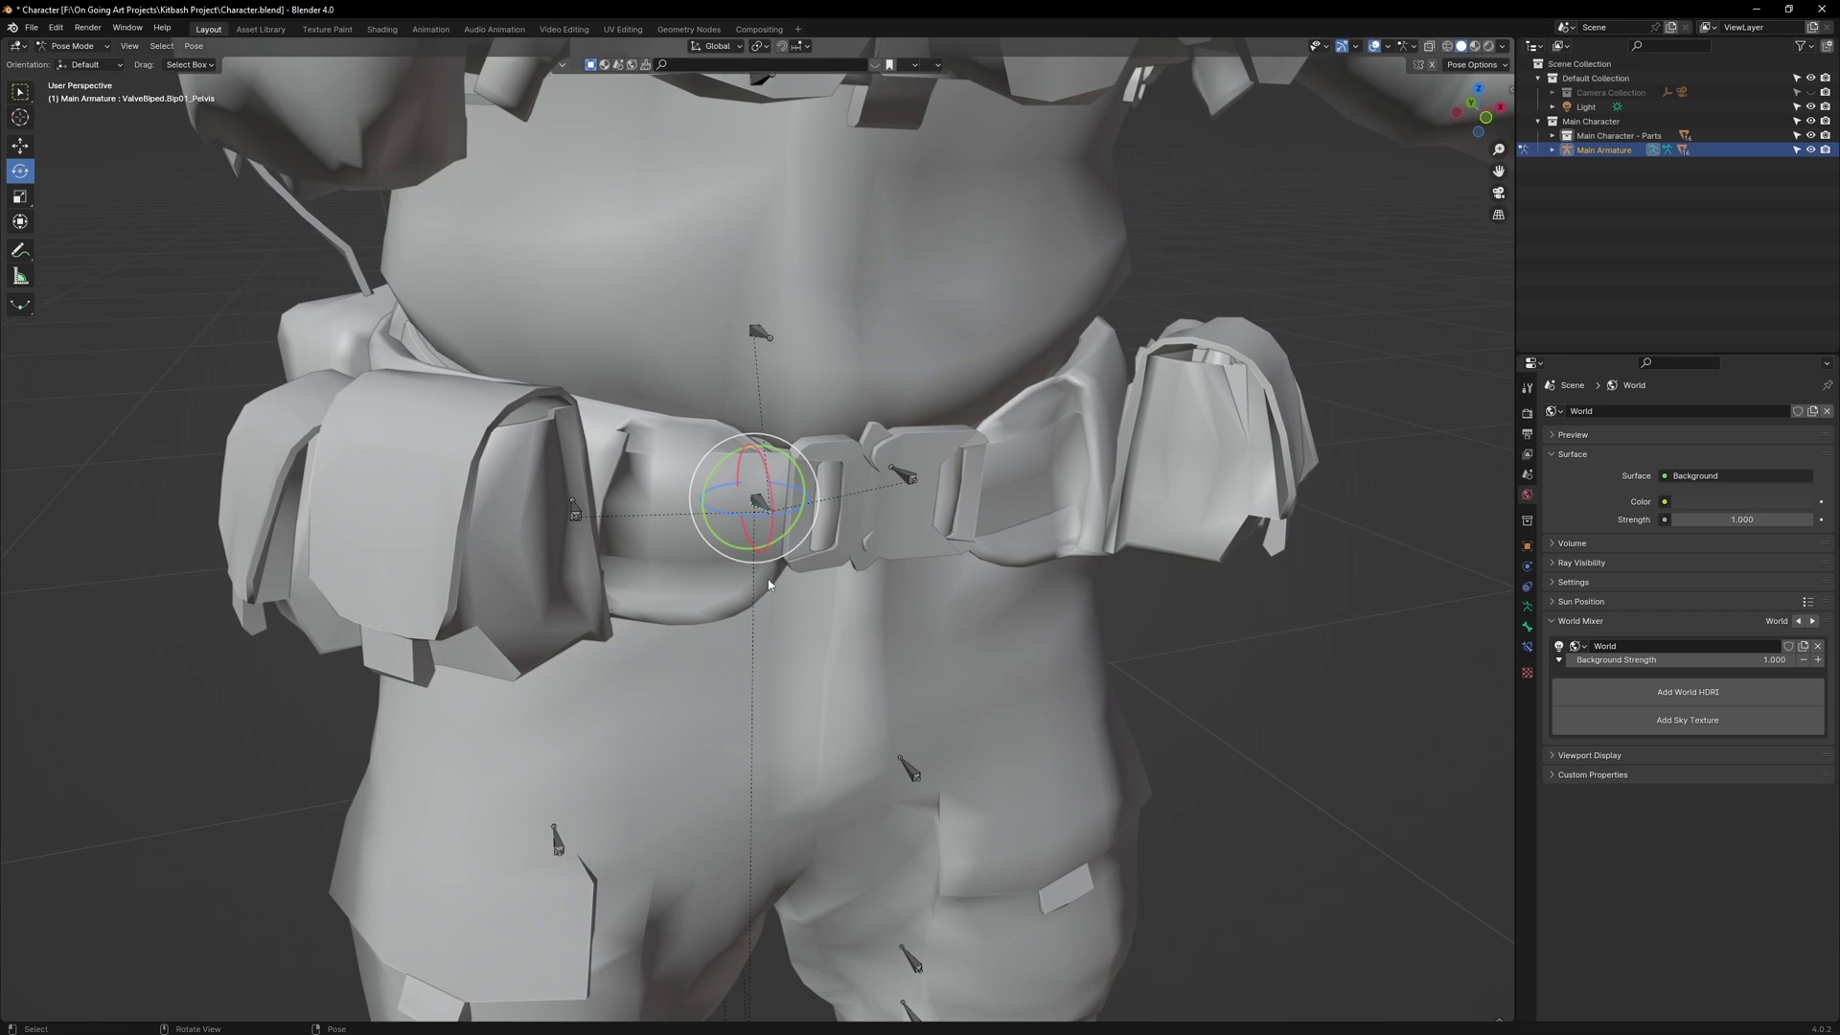
{"action": "scroll", "coordinate": [768, 582], "scroll_direction": "down", "scroll_amount": 4}
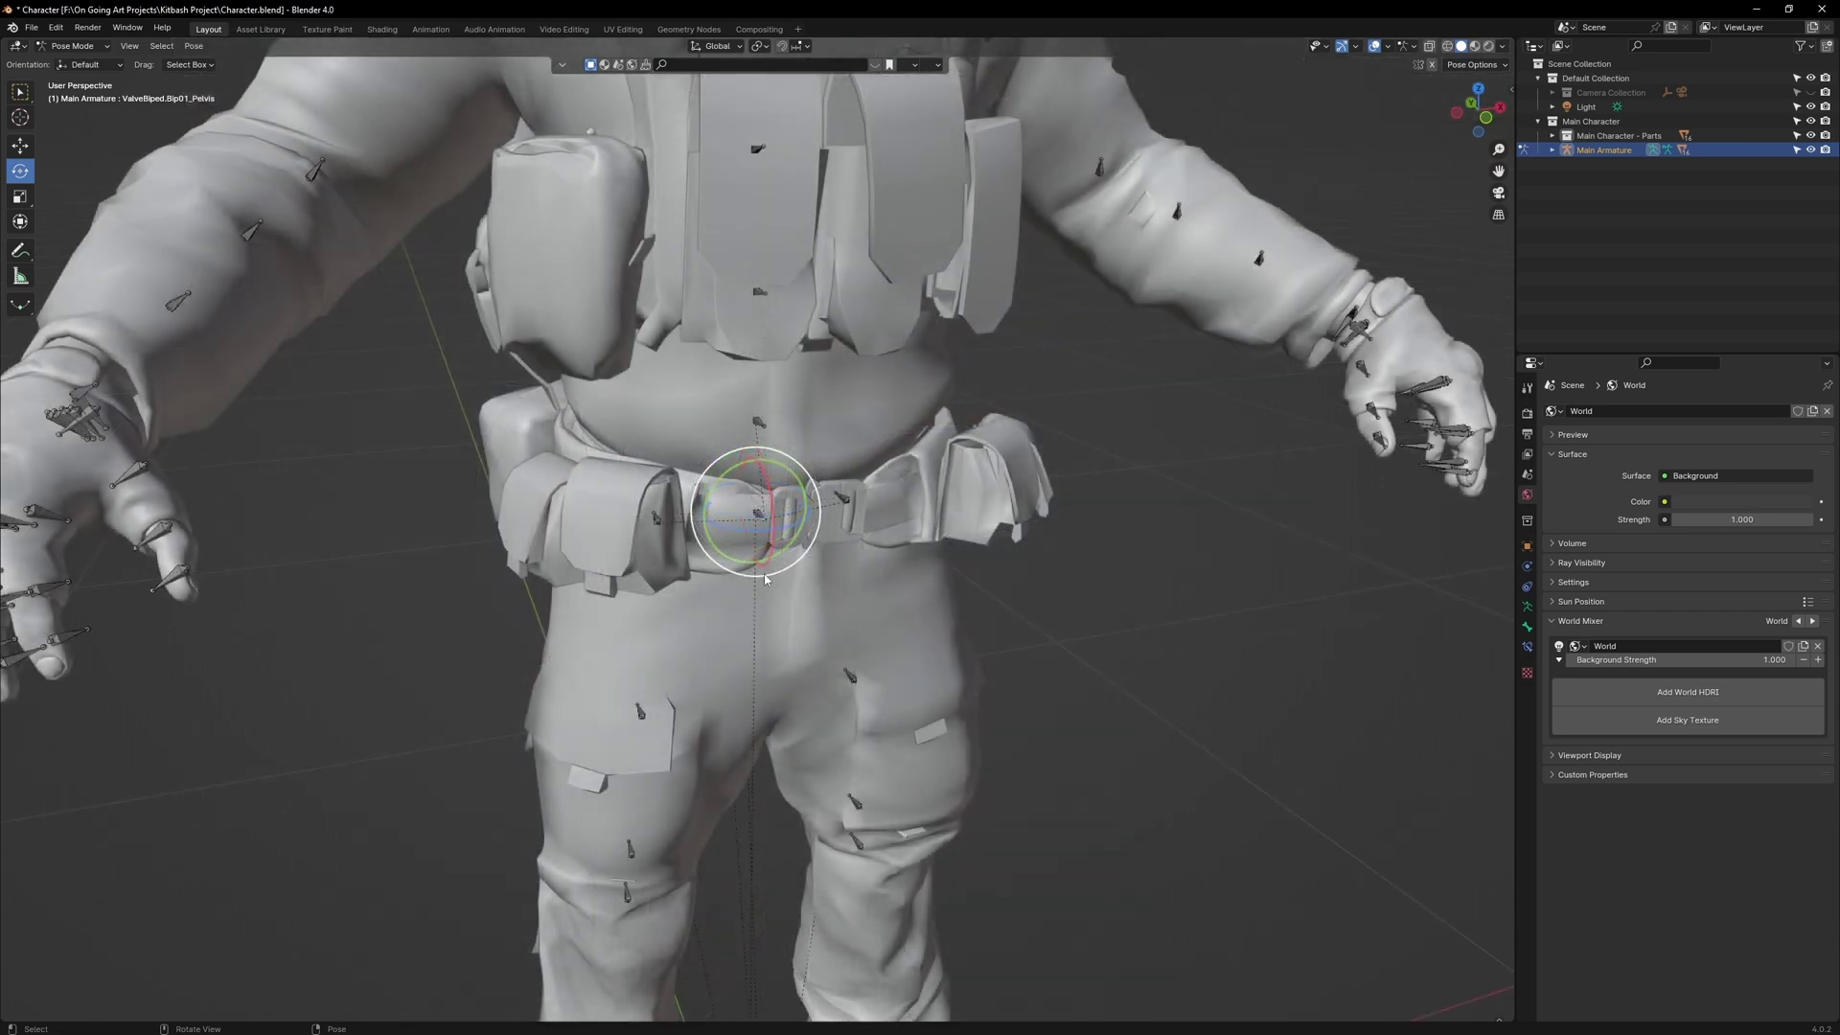
{"action": "scroll", "coordinate": [770, 561], "scroll_direction": "down", "scroll_amount": 5}
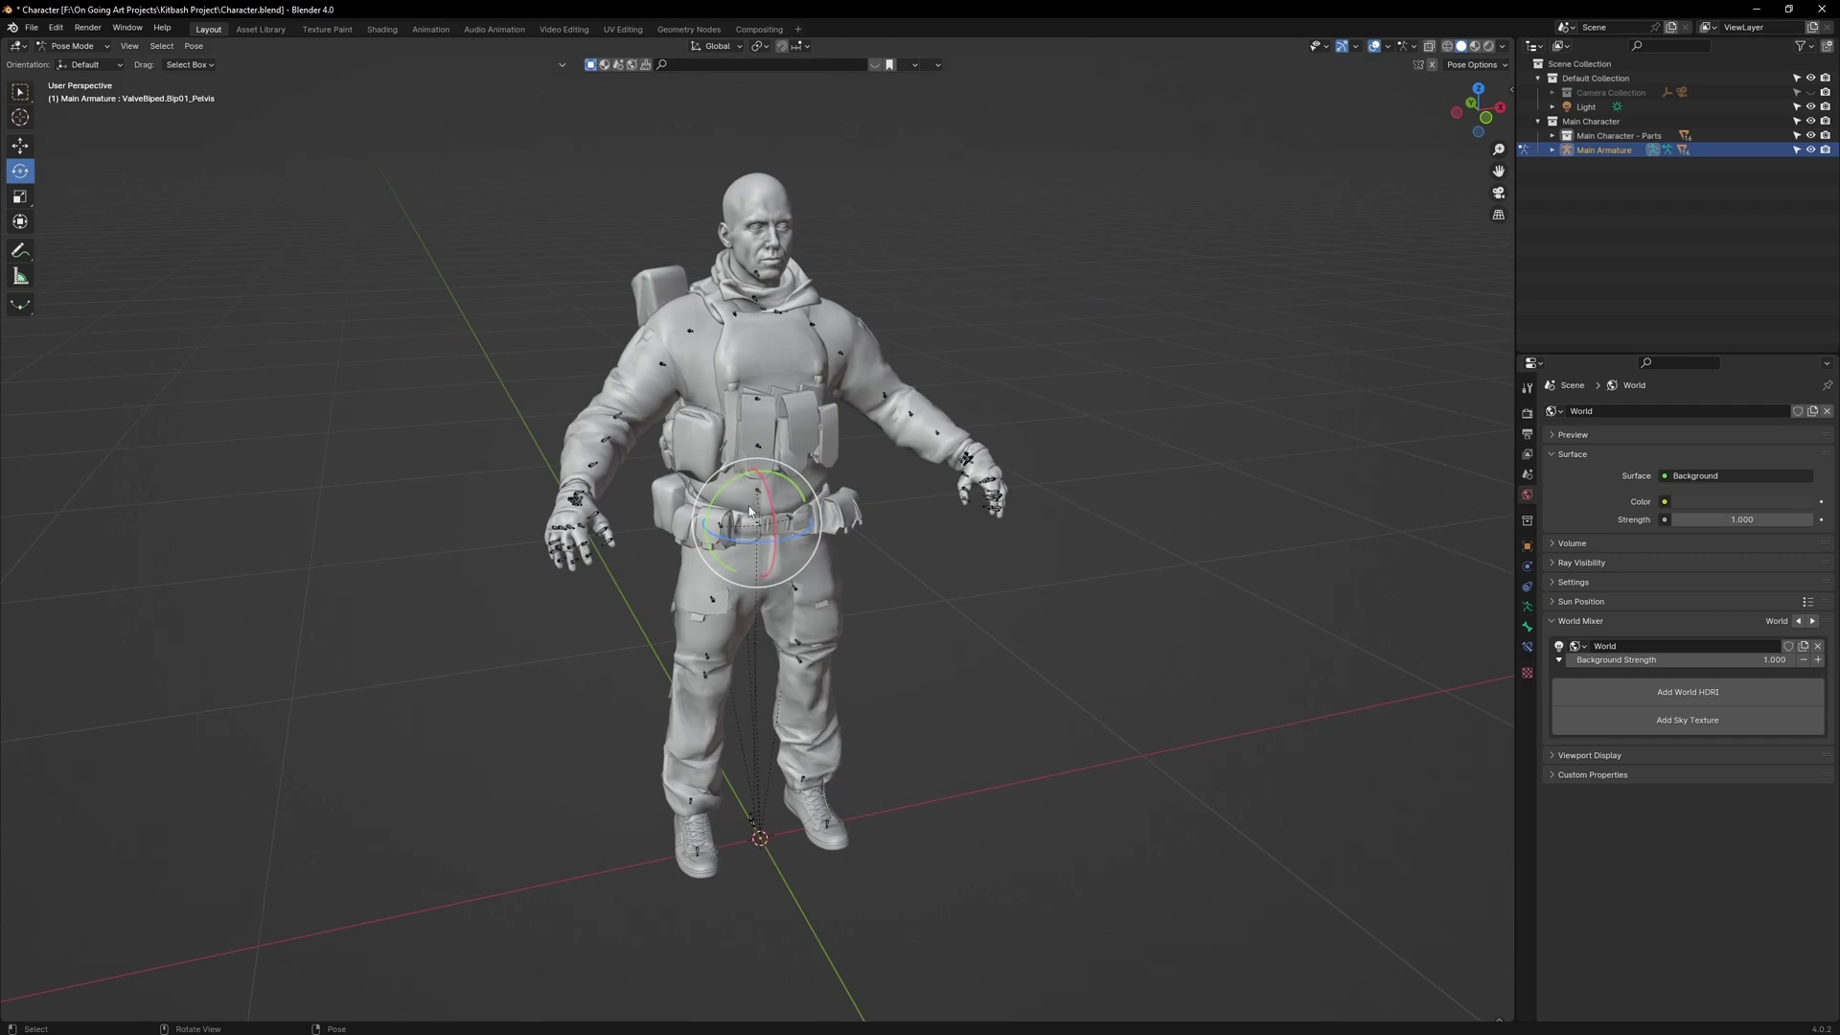
{"action": "mouse_move", "coordinate": [757, 525]}
{"action": "left_mouse_down"}
{"action": "mouse_move", "coordinate": [729, 516]}
{"action": "mouse_move", "coordinate": [736, 499]}
{"action": "mouse_move", "coordinate": [707, 518]}
{"action": "mouse_move", "coordinate": [729, 561]}
{"action": "mouse_move", "coordinate": [794, 568]}
{"action": "mouse_move", "coordinate": [815, 526]}
{"action": "mouse_move", "coordinate": [770, 547]}
{"action": "left_mouse_up"}
{"action": "right_click", "coordinate": [769, 547]}
Add the right and left thigh bones to the pelvis bone selection.
{"action": "scroll", "coordinate": [769, 547], "scroll_direction": "up", "scroll_amount": 5}
{"action": "scroll", "coordinate": [770, 547], "scroll_direction": "up", "scroll_amount": 4}
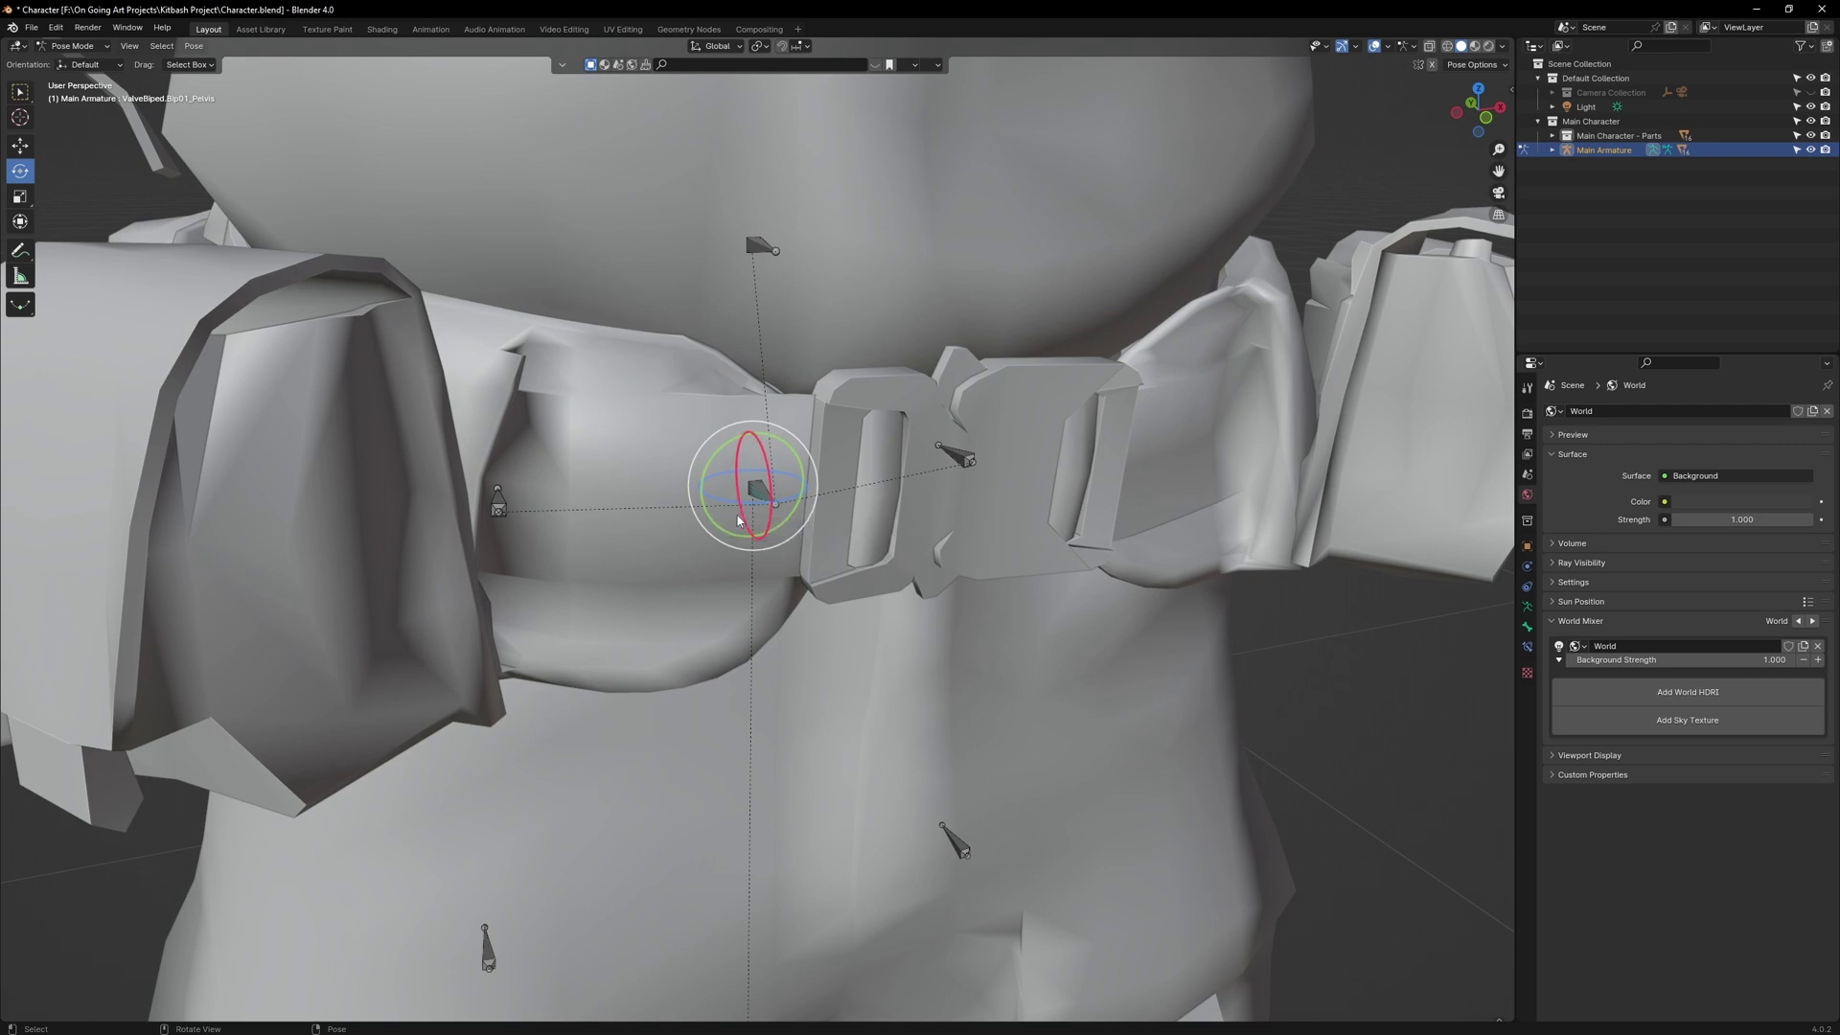
{"action": "left_click", "coordinate": [499, 502], "text": "shift"}
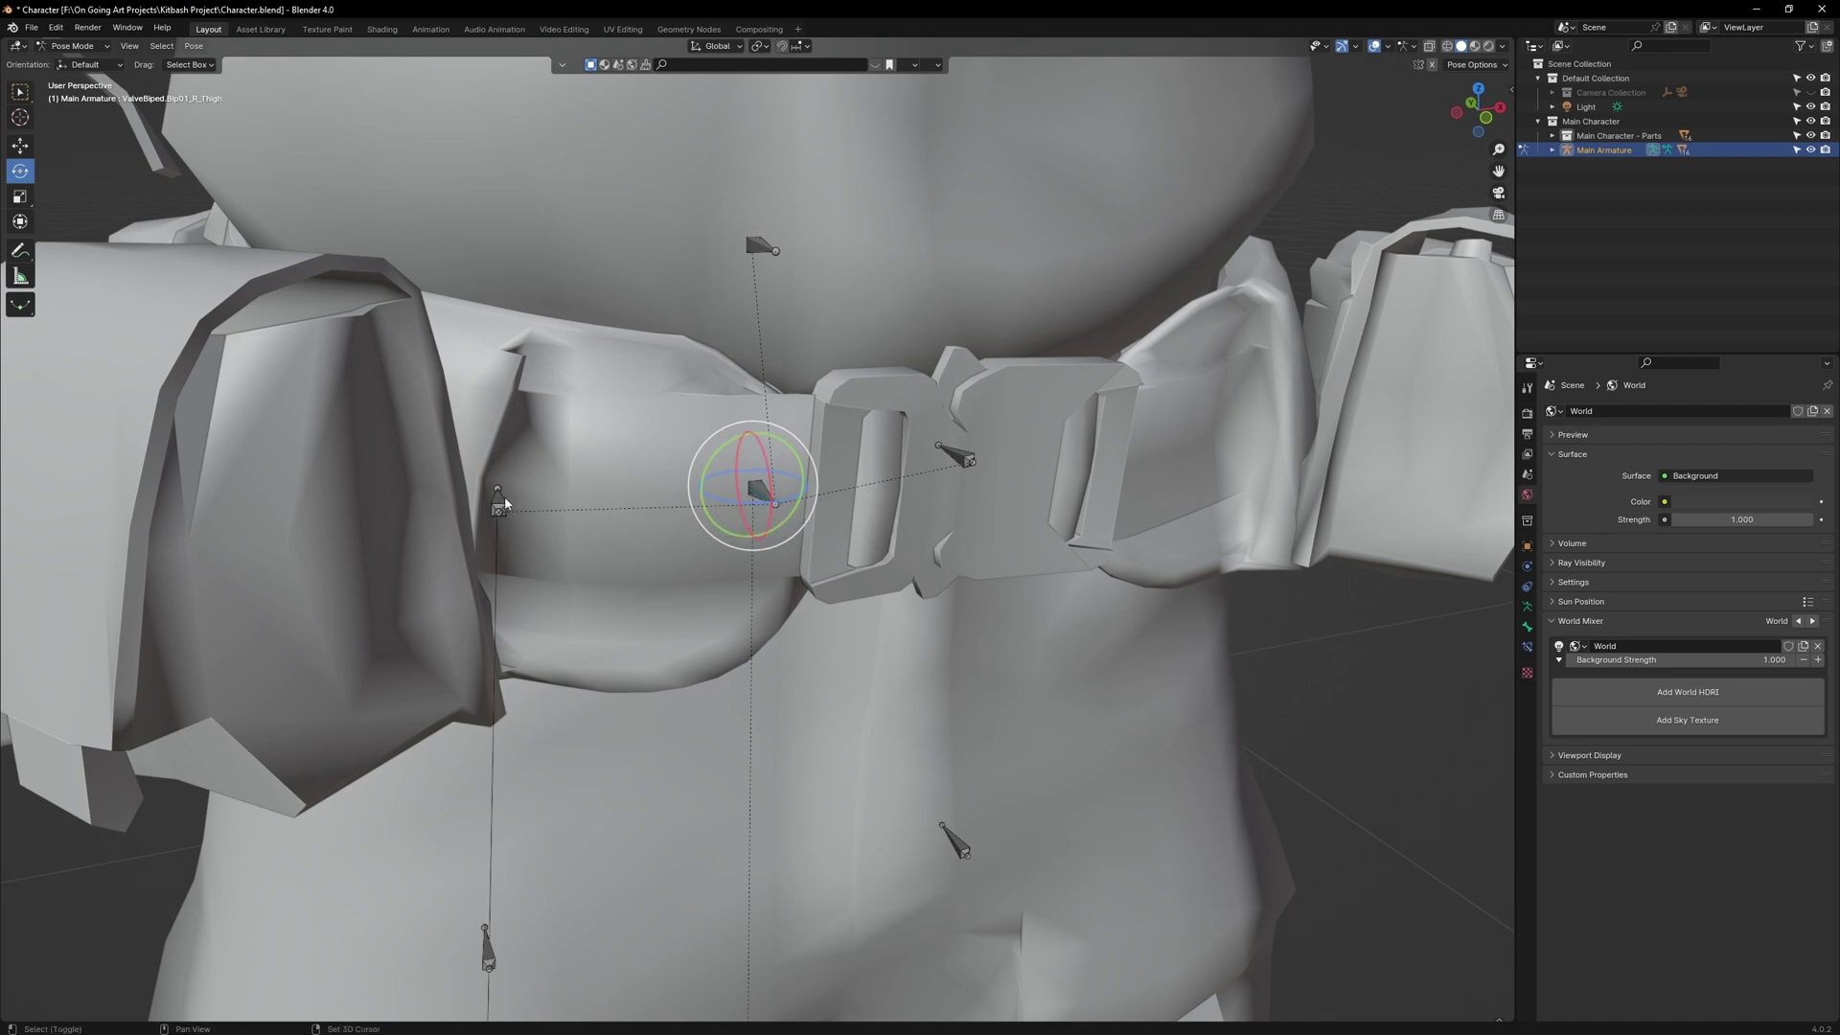
{"action": "left_click", "coordinate": [962, 457], "text": "shift"}
Extend the bone selection down the legs with the left calf bone and the foot and toe bones of both feet.
{"action": "scroll", "coordinate": [970, 464], "scroll_direction": "down", "scroll_amount": 2}
{"action": "middle_click_drag", "start_coordinate": [842, 671], "coordinate": [956, 349], "text": "shift"}
{"action": "middle_click_drag", "start_coordinate": [956, 551], "coordinate": [930, 487], "text": "shift"}
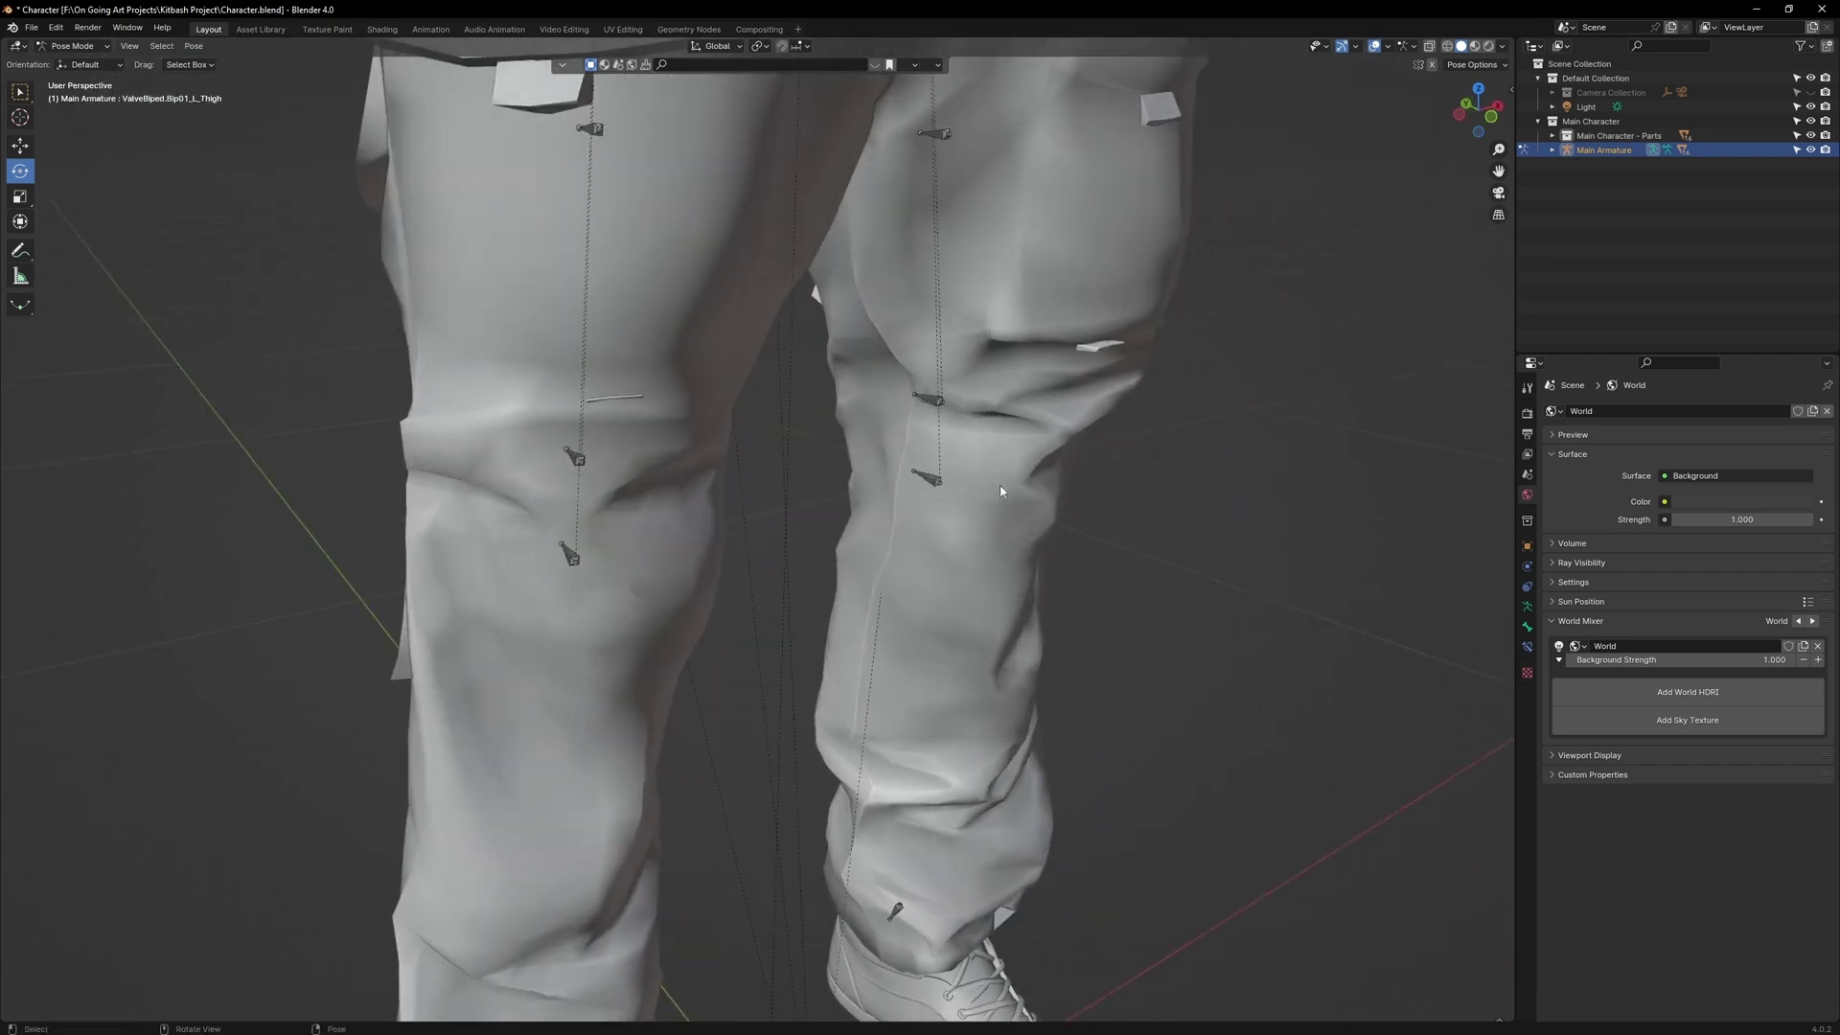
{"action": "left_click", "coordinate": [926, 490]}
{"action": "scroll", "coordinate": [575, 563], "scroll_direction": "down", "scroll_amount": 3}
{"action": "middle_click_drag", "start_coordinate": [636, 548], "coordinate": [668, 297], "text": "shift"}
{"action": "scroll", "coordinate": [482, 491], "scroll_direction": "up", "scroll_amount": 4}
{"action": "left_click", "coordinate": [464, 464]}
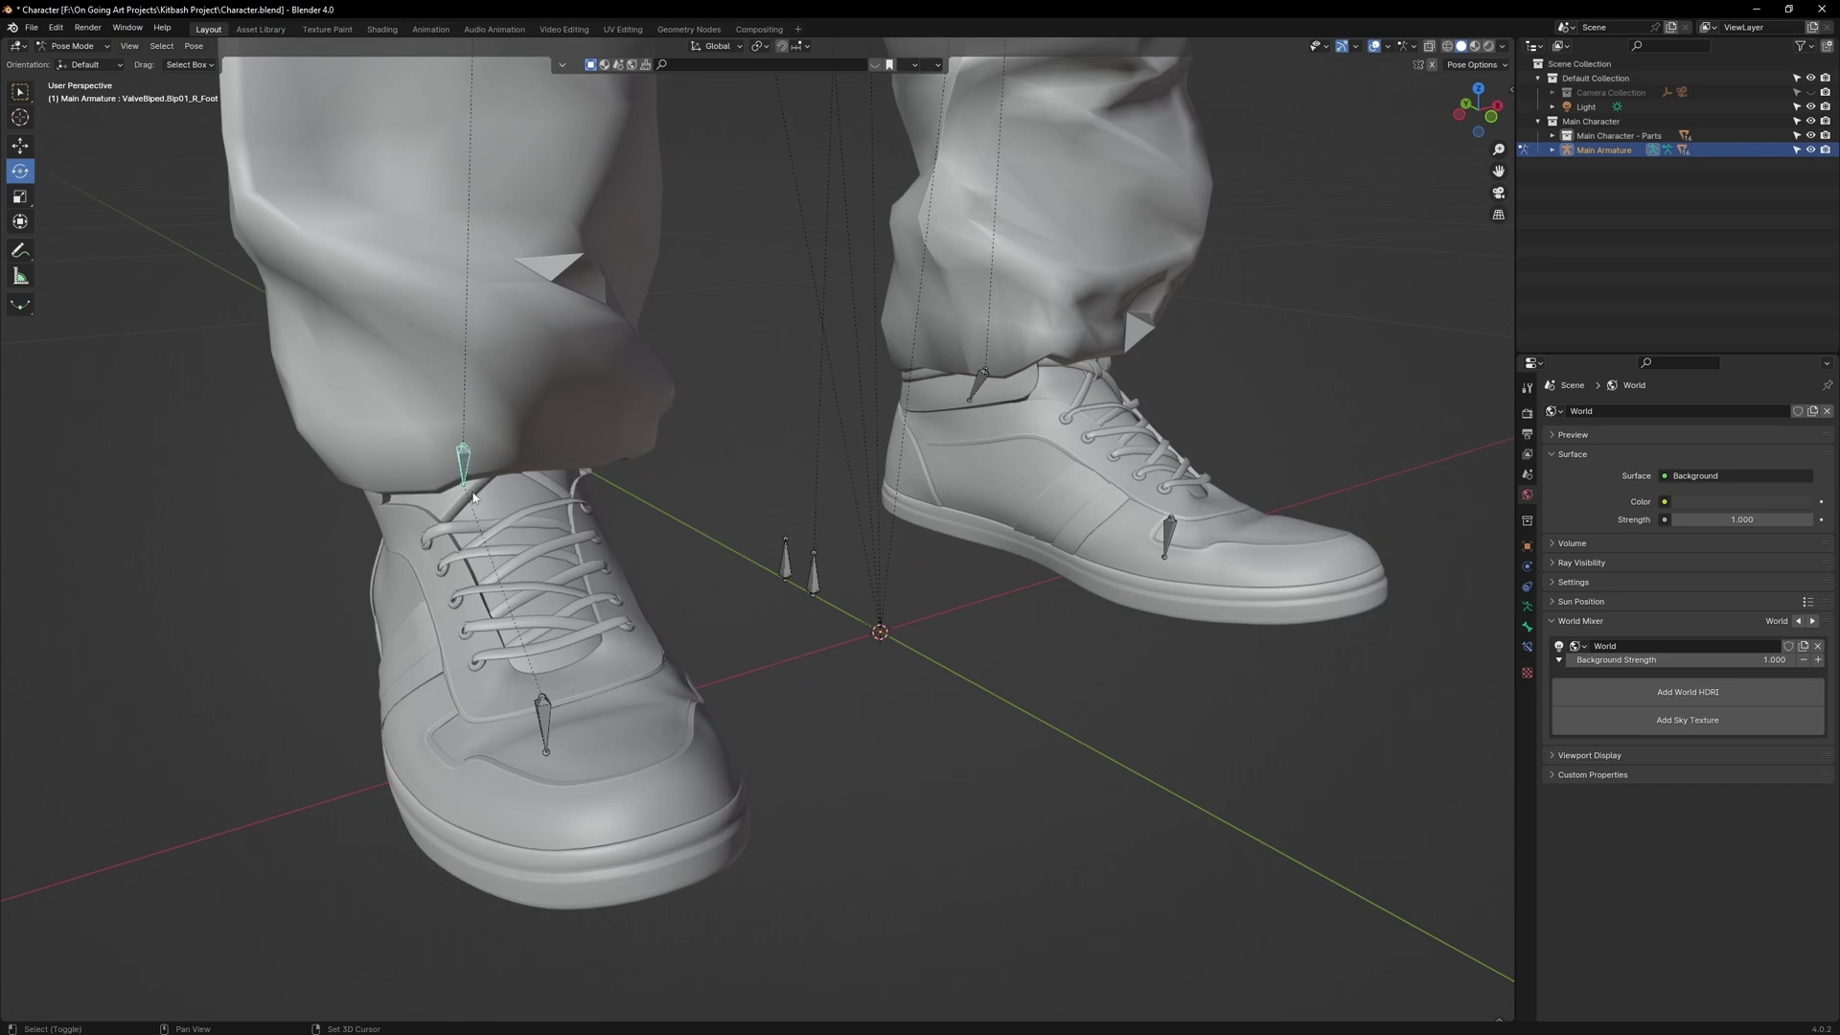
{"action": "left_click", "coordinate": [543, 717]}
{"action": "left_click", "coordinate": [1167, 535], "text": "shift"}
{"action": "left_click", "coordinate": [979, 385], "text": "shift"}
Add the Spine, Spine1 and Spine2 bones along the torso to the selection.
{"action": "scroll", "coordinate": [983, 316], "scroll_direction": "down", "scroll_amount": 2}
{"action": "middle_click_drag", "start_coordinate": [891, 229], "coordinate": [887, 447], "text": "shift"}
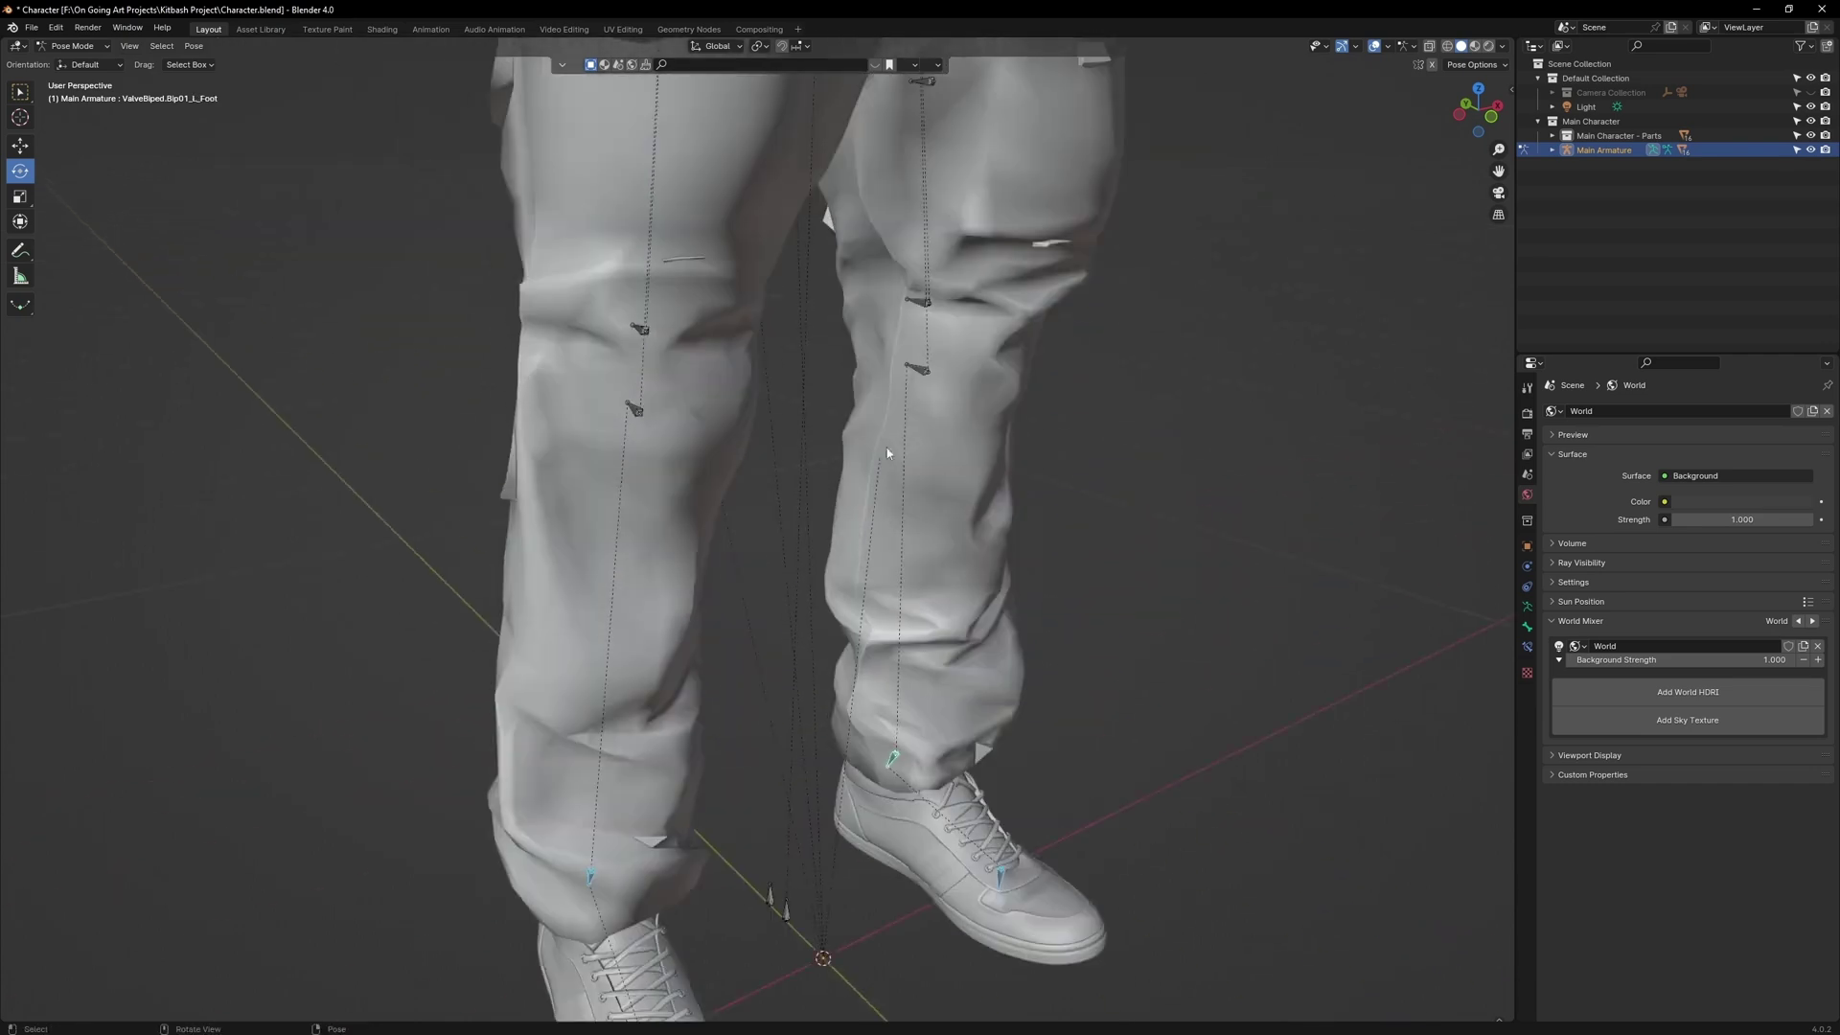
{"action": "scroll", "coordinate": [888, 446], "scroll_direction": "down", "scroll_amount": 3}
{"action": "middle_click_drag", "start_coordinate": [803, 306], "coordinate": [770, 662], "text": "shift"}
{"action": "scroll", "coordinate": [751, 454], "scroll_direction": "up", "scroll_amount": 2}
{"action": "scroll", "coordinate": [750, 452], "scroll_direction": "up", "scroll_amount": 2}
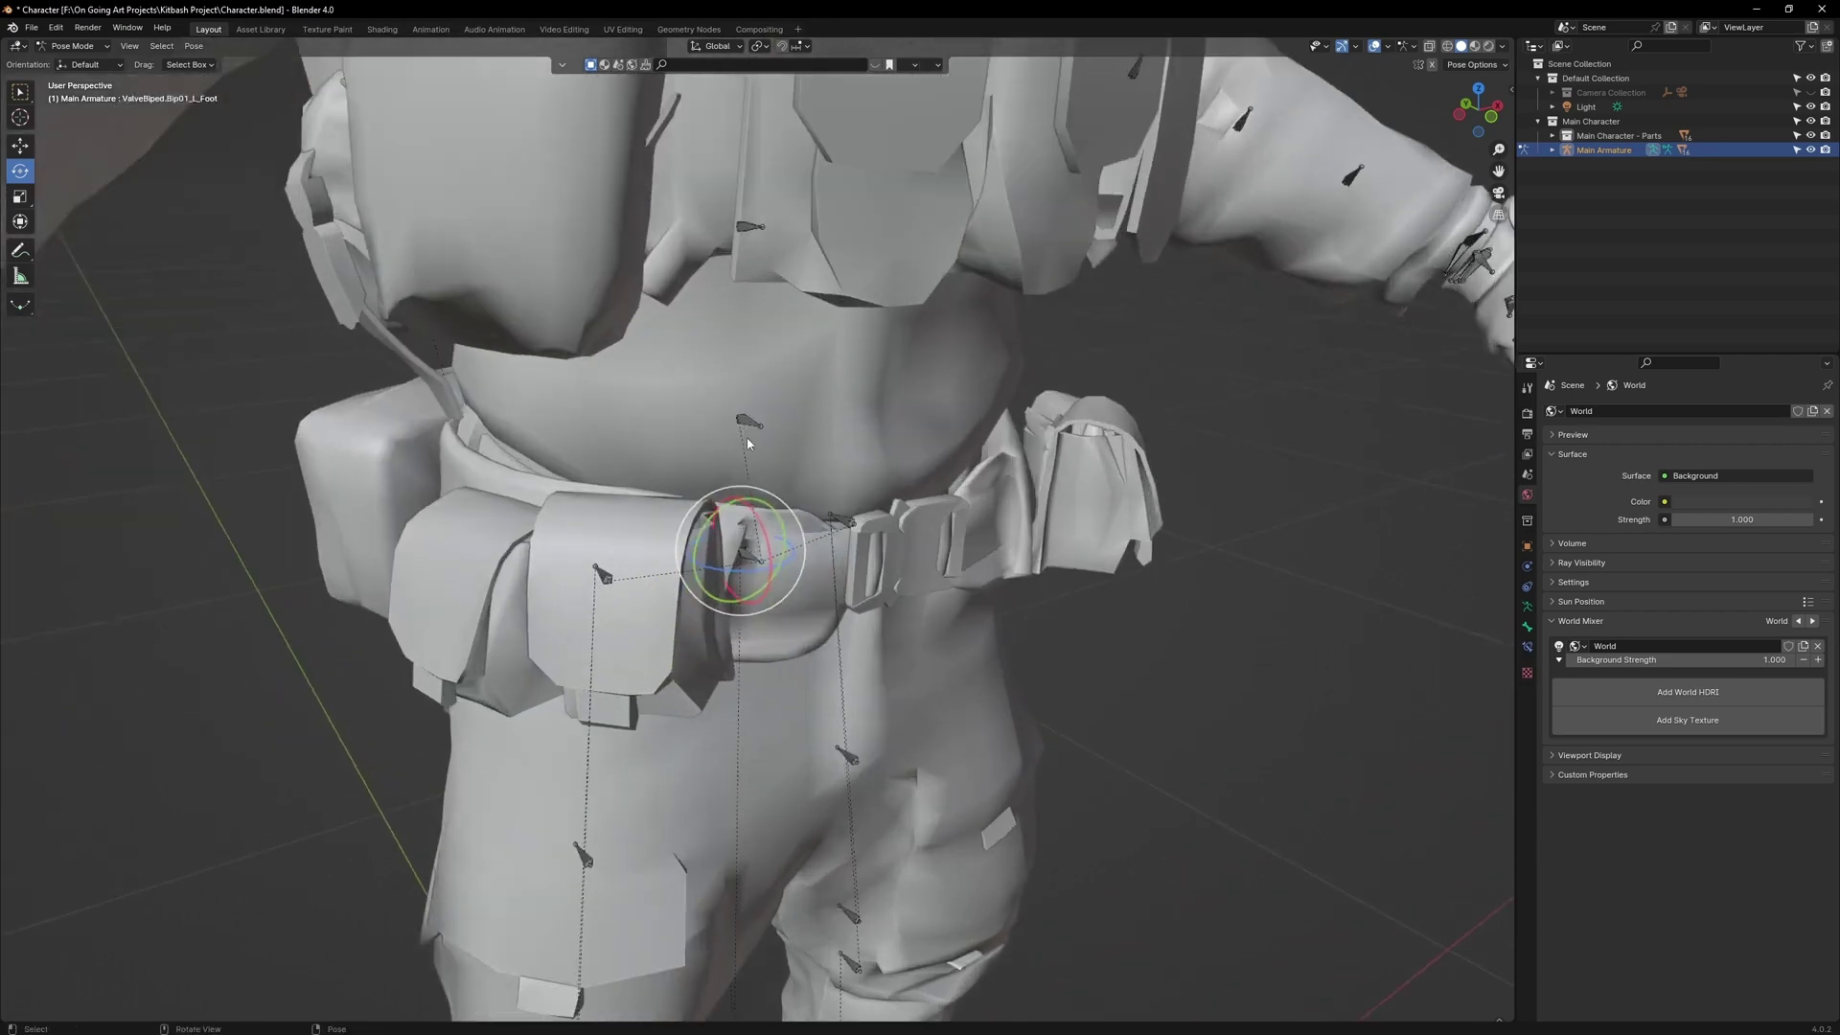
{"action": "middle_click_drag", "start_coordinate": [771, 342], "coordinate": [760, 462], "text": "shift"}
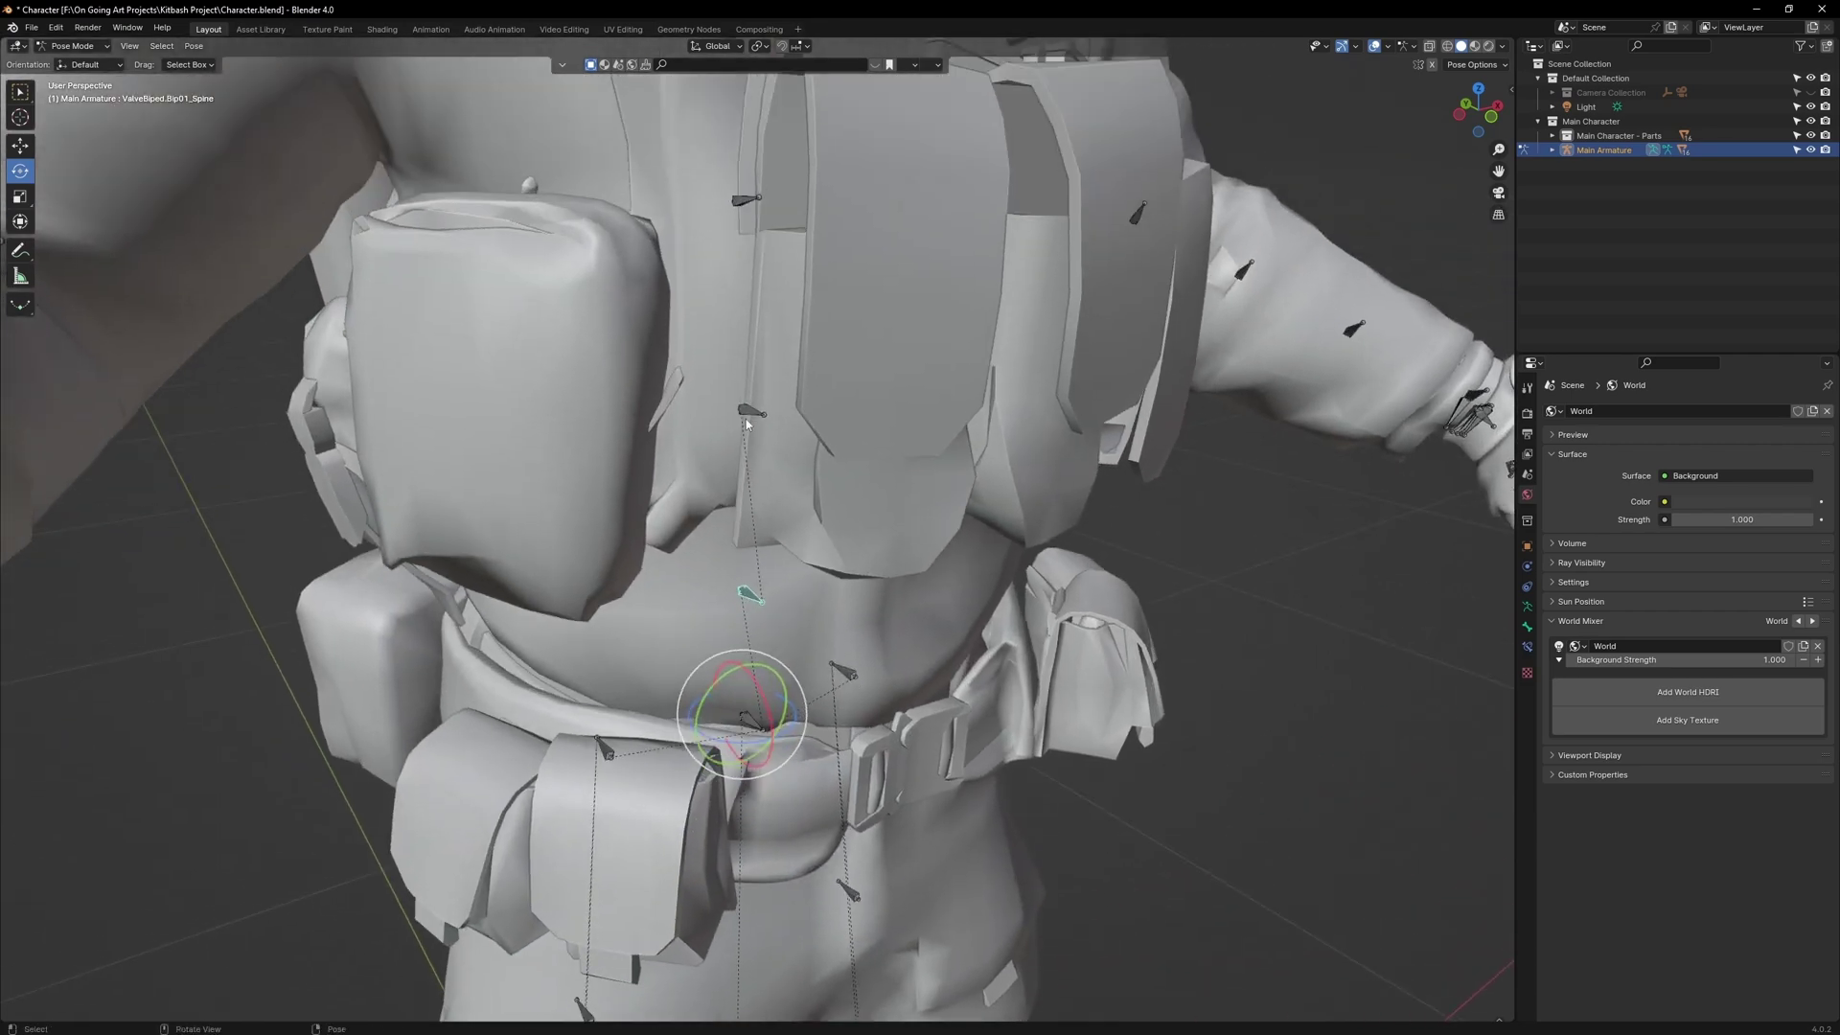
{"action": "left_click", "coordinate": [748, 413]}
{"action": "middle_click_drag", "start_coordinate": [763, 287], "coordinate": [753, 498], "text": "shift"}
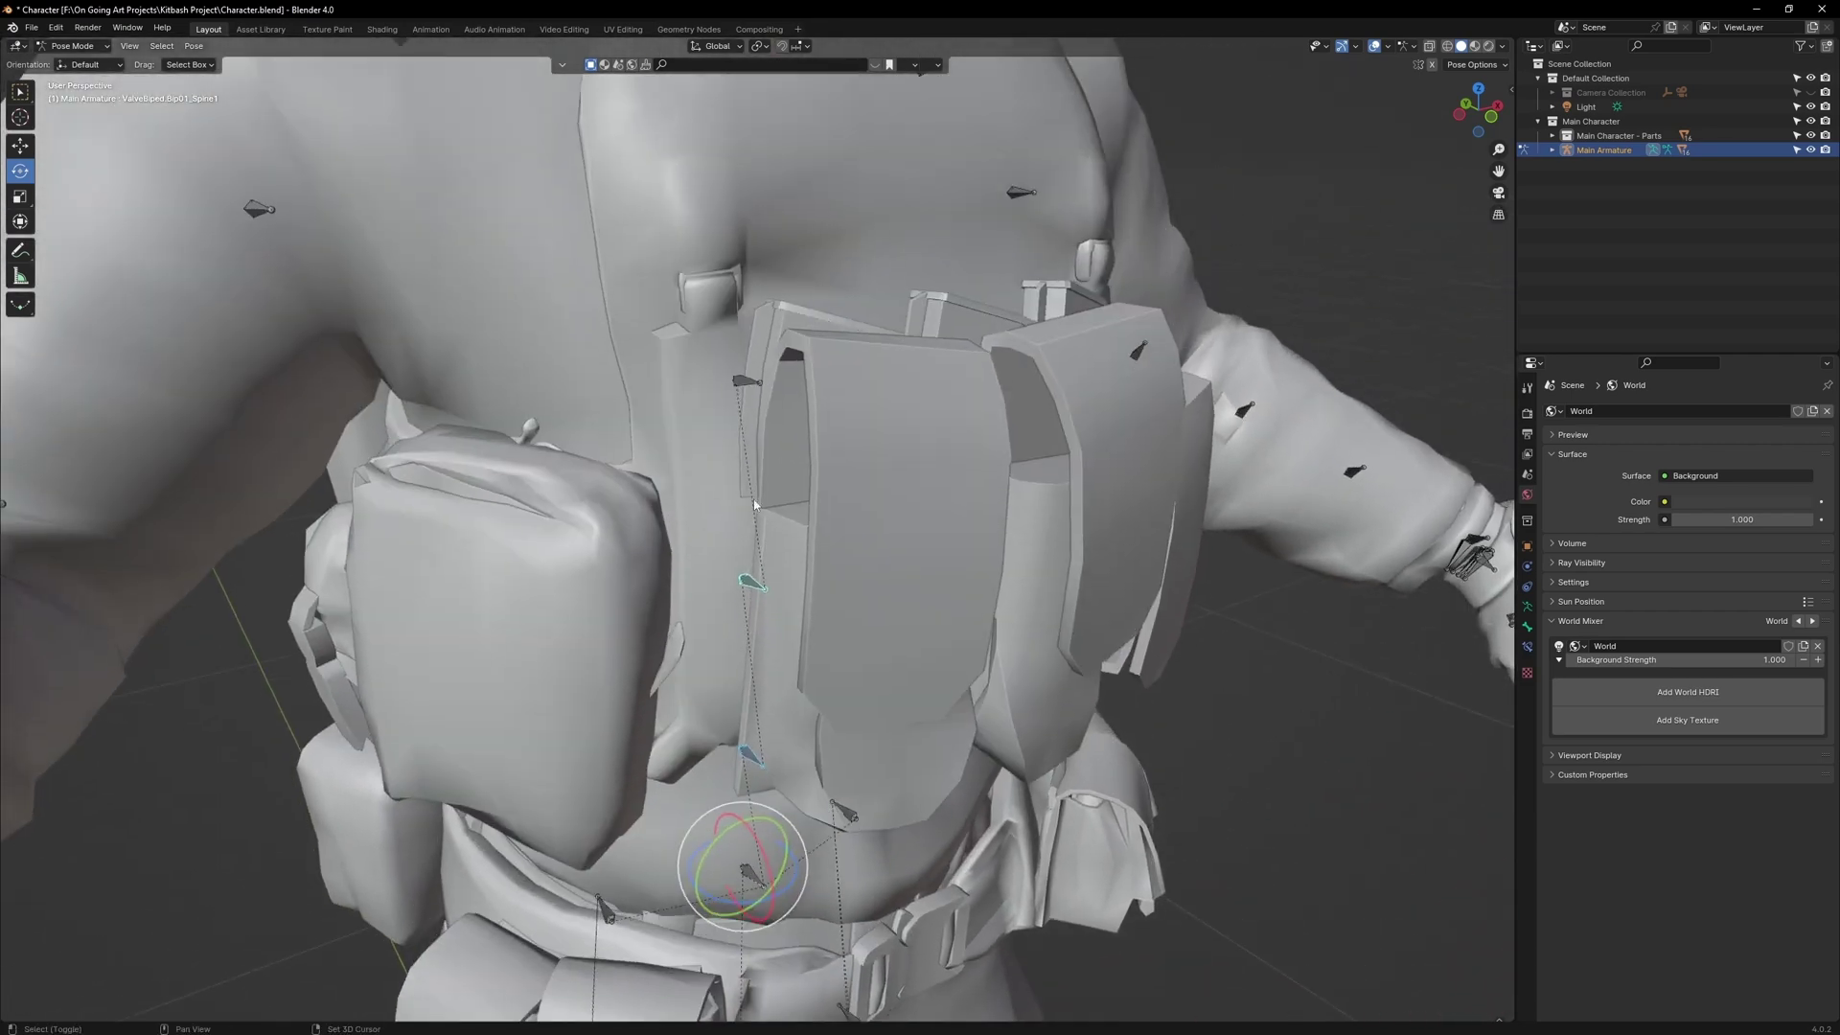
{"action": "left_click", "coordinate": [743, 383], "text": "shift"}
Add the right clavicle, neck, head and both upper arm bones to the selection.
{"action": "scroll", "coordinate": [757, 391], "scroll_direction": "down", "scroll_amount": 2}
{"action": "middle_click_drag", "start_coordinate": [768, 393], "coordinate": [706, 529], "text": "shift"}
{"action": "scroll", "coordinate": [704, 522], "scroll_direction": "up", "scroll_amount": 1}
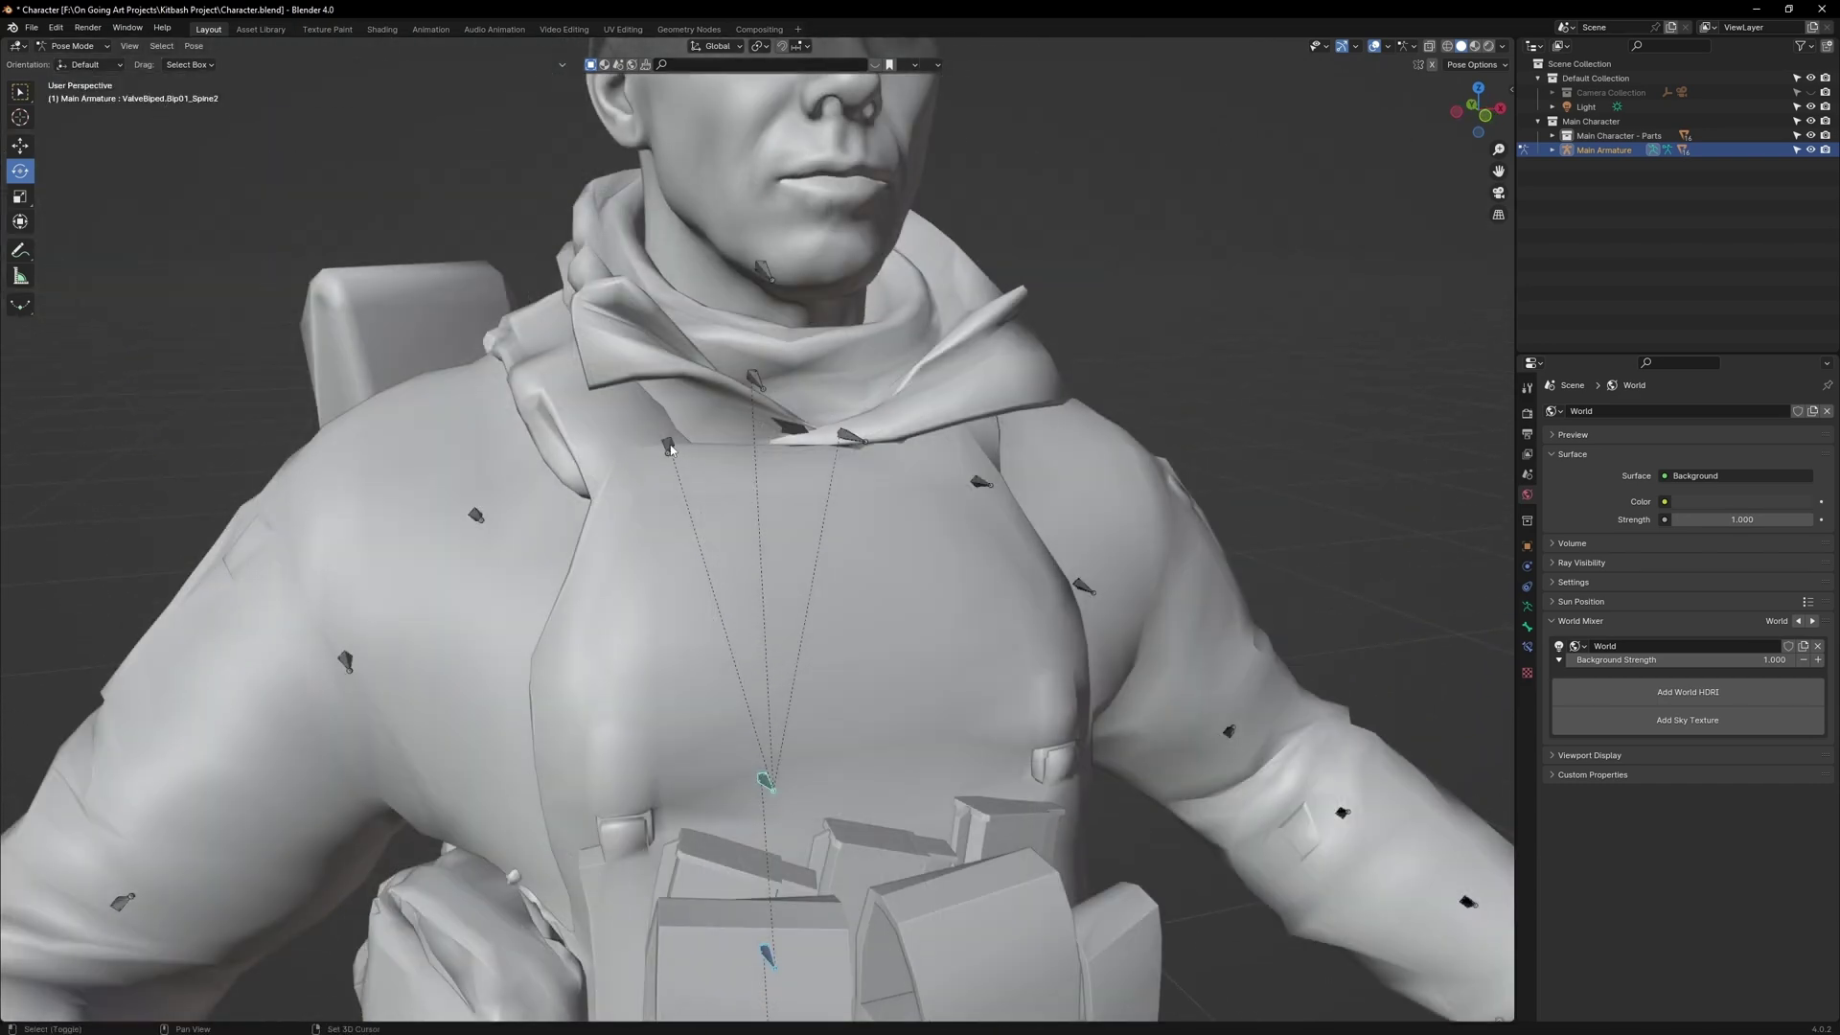
{"action": "left_click", "coordinate": [669, 447]}
{"action": "left_click", "coordinate": [755, 380], "text": "shift"}
{"action": "left_click", "coordinate": [763, 272], "text": "shift"}
{"action": "left_click", "coordinate": [978, 483], "text": "shift"}
{"action": "left_click", "coordinate": [476, 516], "text": "shift"}
Add the right and left forearm bones to the selection.
{"action": "middle_click_drag", "start_coordinate": [476, 517], "coordinate": [525, 446]}
{"action": "left_click", "coordinate": [509, 425], "text": "shift"}
{"action": "scroll", "coordinate": [613, 444], "scroll_direction": "down", "scroll_amount": 2}
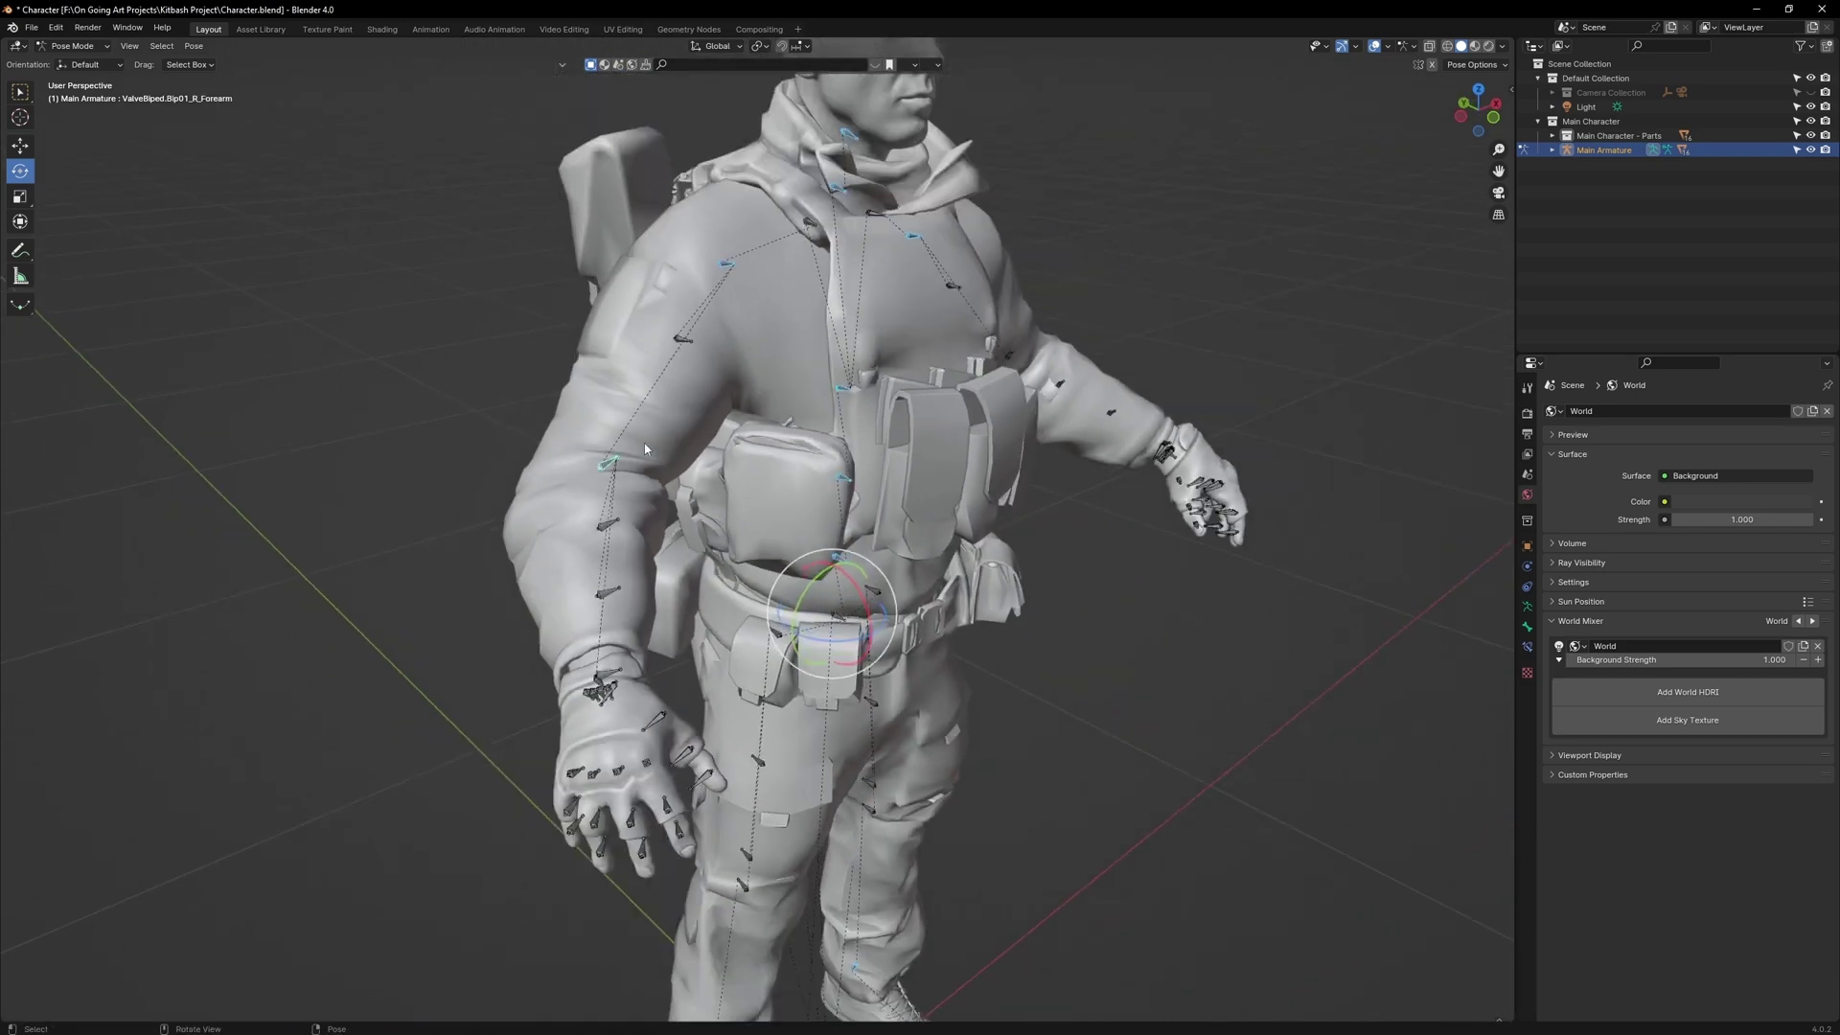
{"action": "middle_click_drag", "start_coordinate": [644, 447], "coordinate": [421, 460]}
{"action": "left_click", "coordinate": [1054, 492], "text": "shift"}
Add the right wrist bones and all hand and finger bones of the right hand to the selection.
{"action": "middle_click_drag", "start_coordinate": [707, 527], "coordinate": [968, 536]}
{"action": "scroll", "coordinate": [814, 527], "scroll_direction": "up", "scroll_amount": 3}
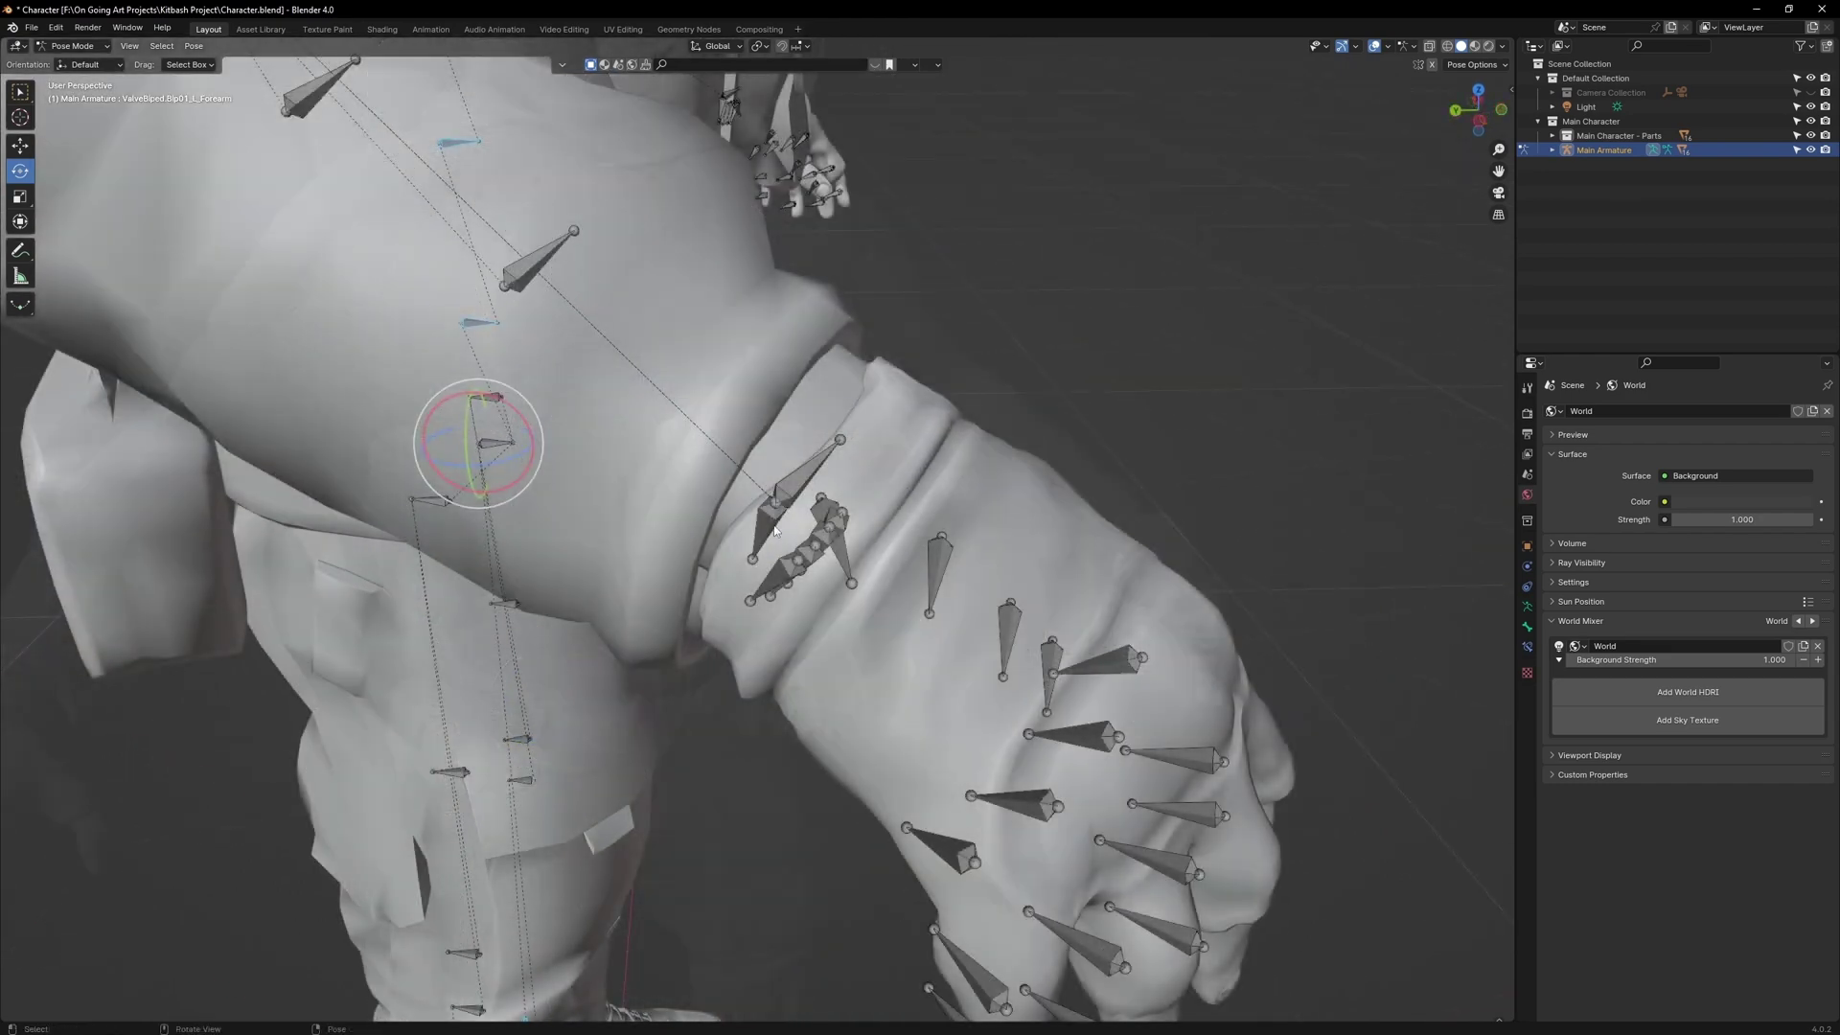
{"action": "left_click", "coordinate": [767, 527], "text": "shift"}
{"action": "left_click", "coordinate": [802, 482], "text": "shift"}
{"action": "scroll", "coordinate": [796, 482], "scroll_direction": "down", "scroll_amount": 4}
{"action": "left_click_drag", "start_coordinate": [728, 456], "coordinate": [1101, 879], "text": "shift"}
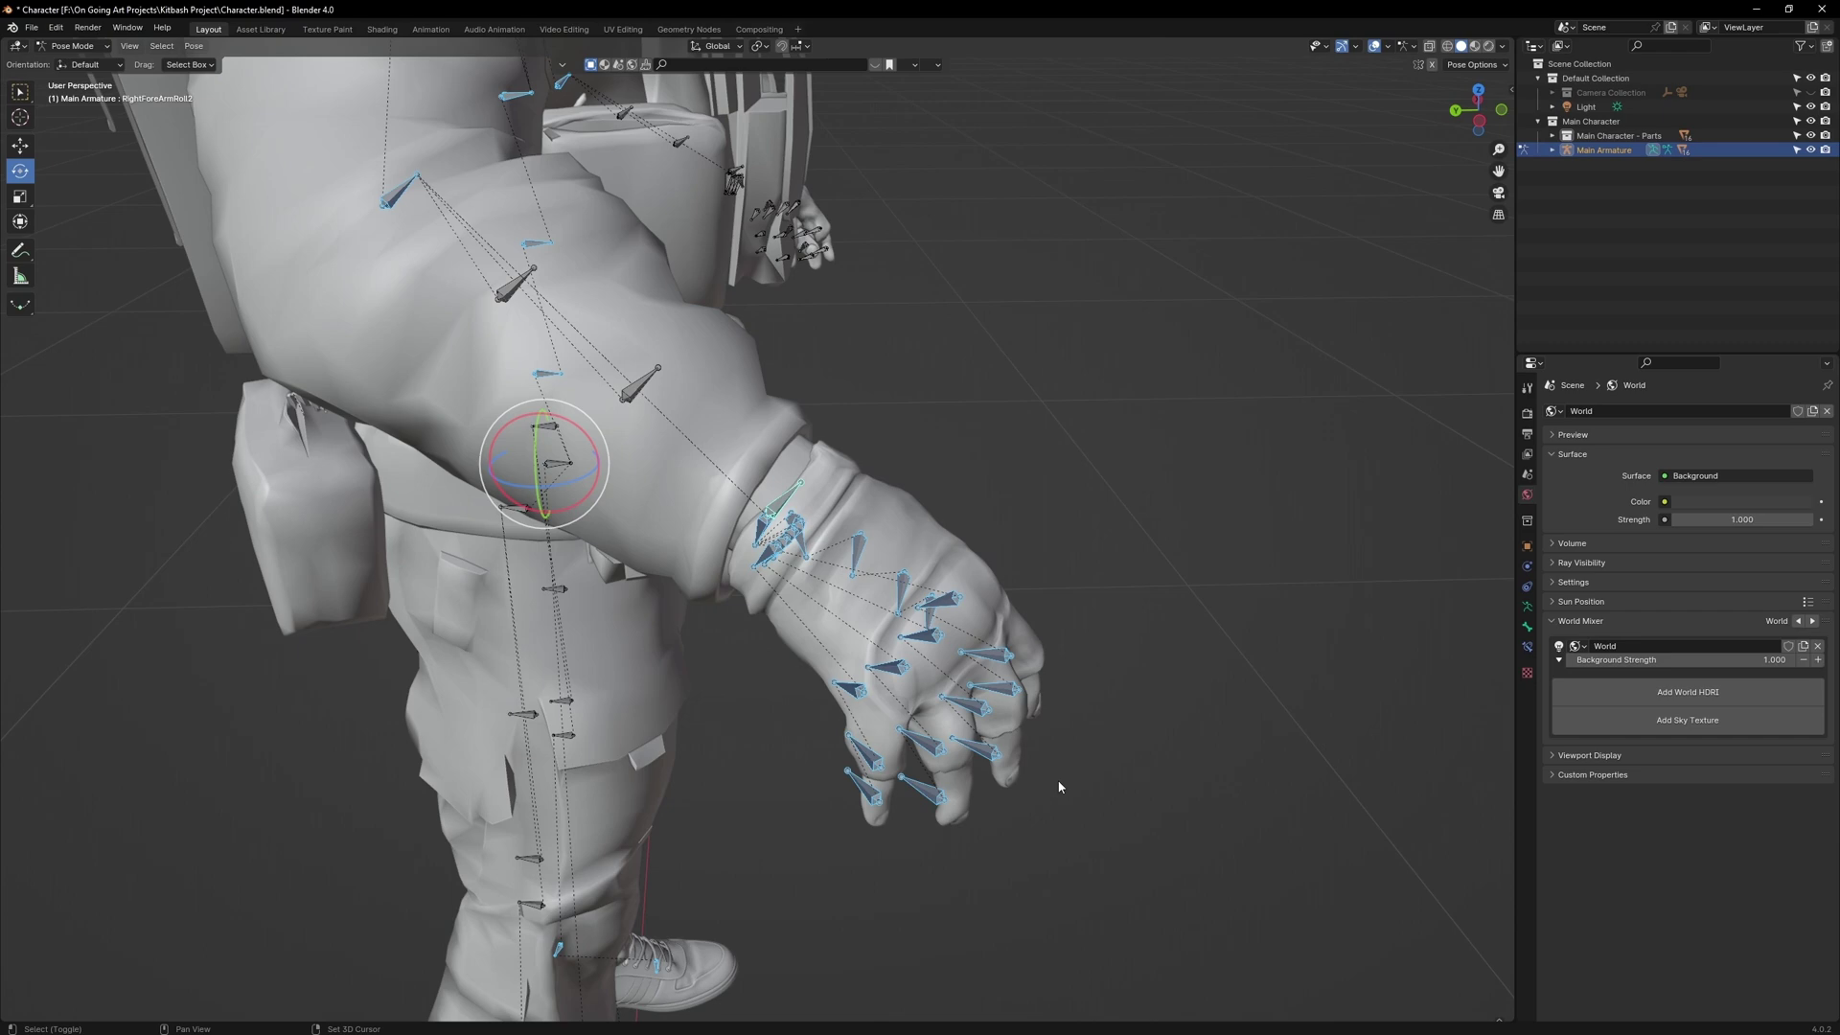
Add the left wrist bones and all hand and finger bones of the left hand to the selection.
{"action": "scroll", "coordinate": [829, 452], "scroll_direction": "down", "scroll_amount": 5}
{"action": "middle_click_drag", "start_coordinate": [830, 451], "coordinate": [638, 455]}
{"action": "middle_click_drag", "start_coordinate": [1150, 403], "coordinate": [754, 354], "text": "shift"}
{"action": "scroll", "coordinate": [754, 355], "scroll_direction": "up", "scroll_amount": 1}
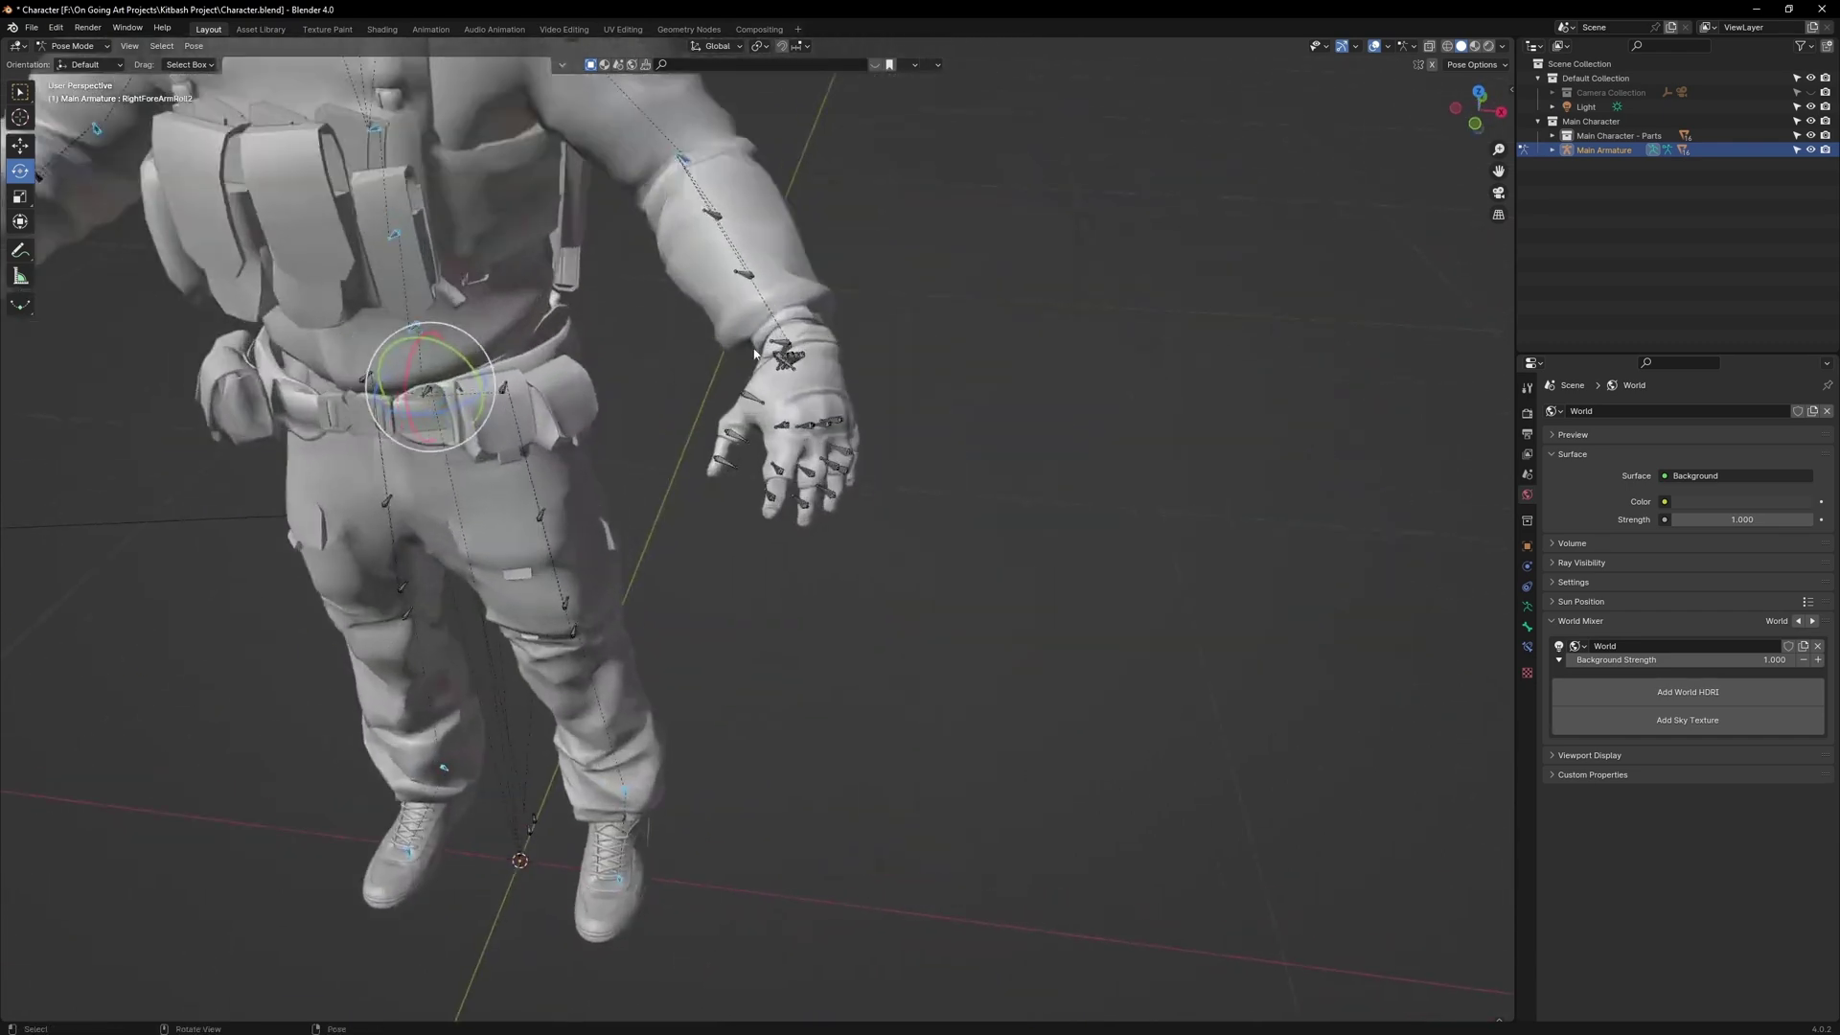
{"action": "left_click_drag", "start_coordinate": [682, 337], "coordinate": [985, 578], "text": "shift"}
{"action": "scroll", "coordinate": [699, 459], "scroll_direction": "down", "scroll_amount": 3}
{"action": "middle_click_drag", "start_coordinate": [699, 460], "coordinate": [867, 402]}
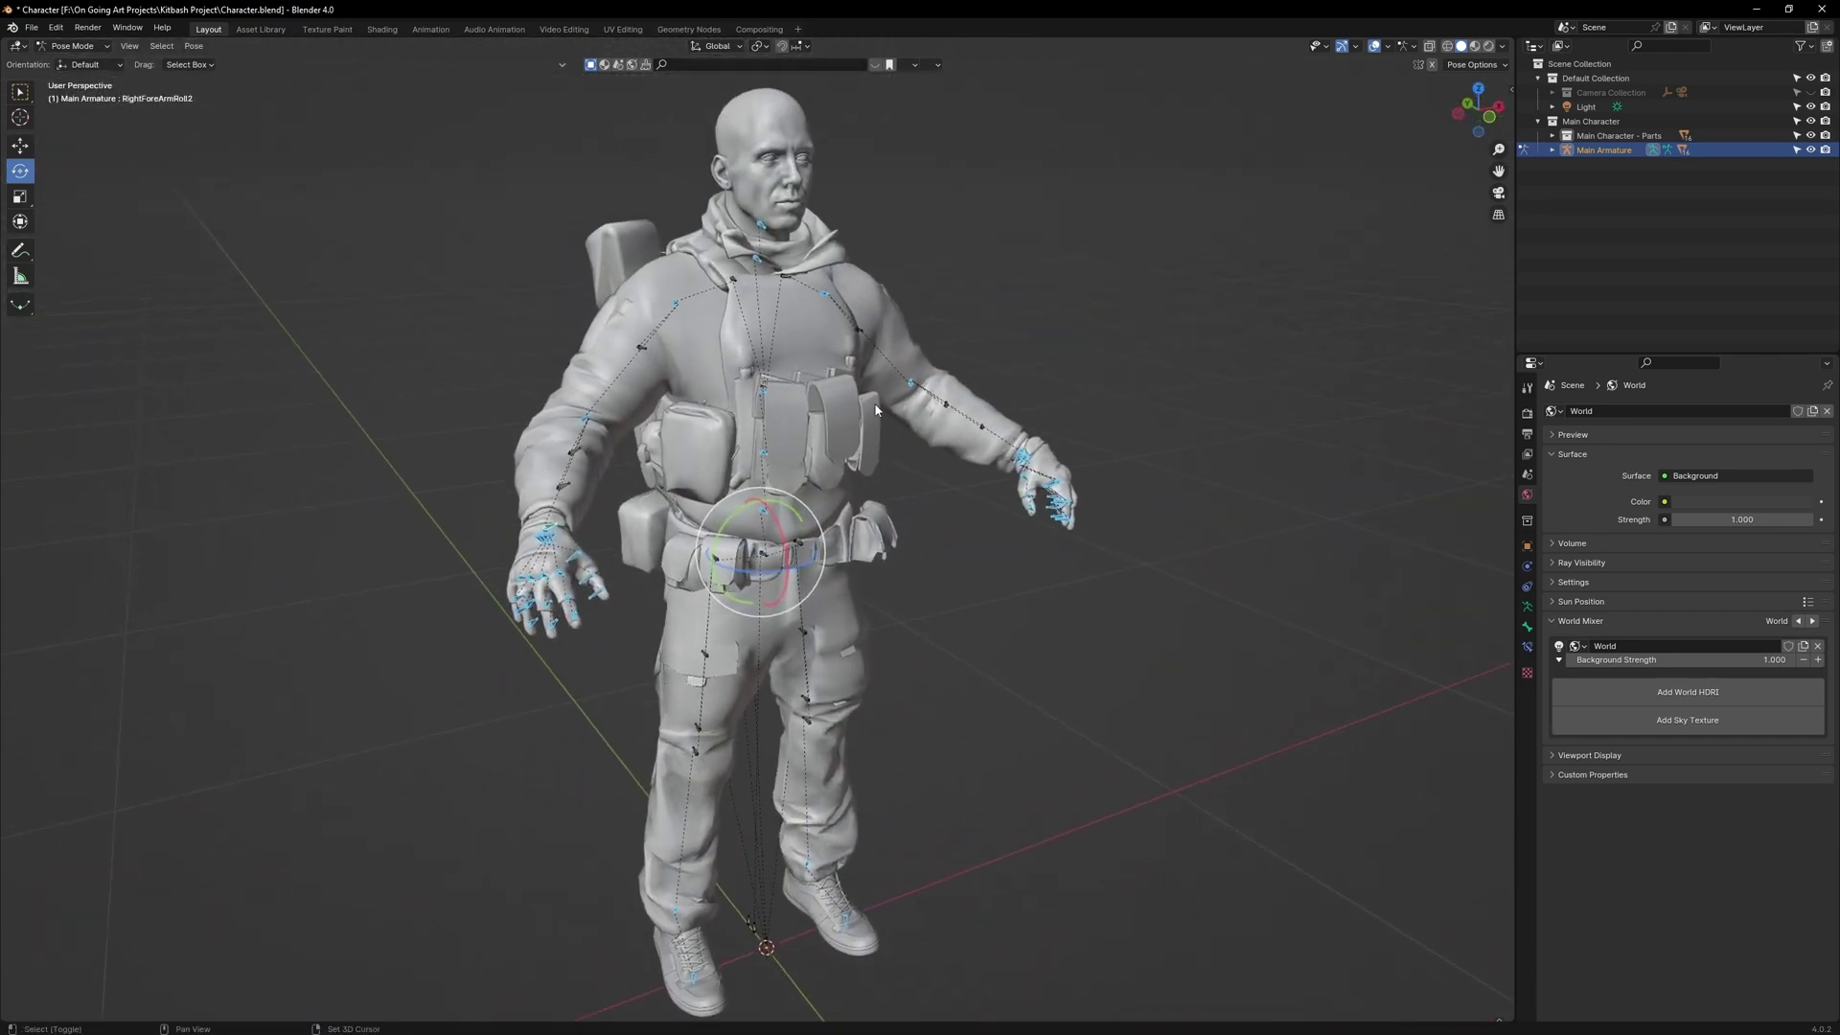
Delete the Layer 1 bone collection from the armature data.
{"action": "left_click", "coordinate": [1526, 608]}
{"action": "left_click_drag", "start_coordinate": [1684, 515], "coordinate": [1684, 616]}
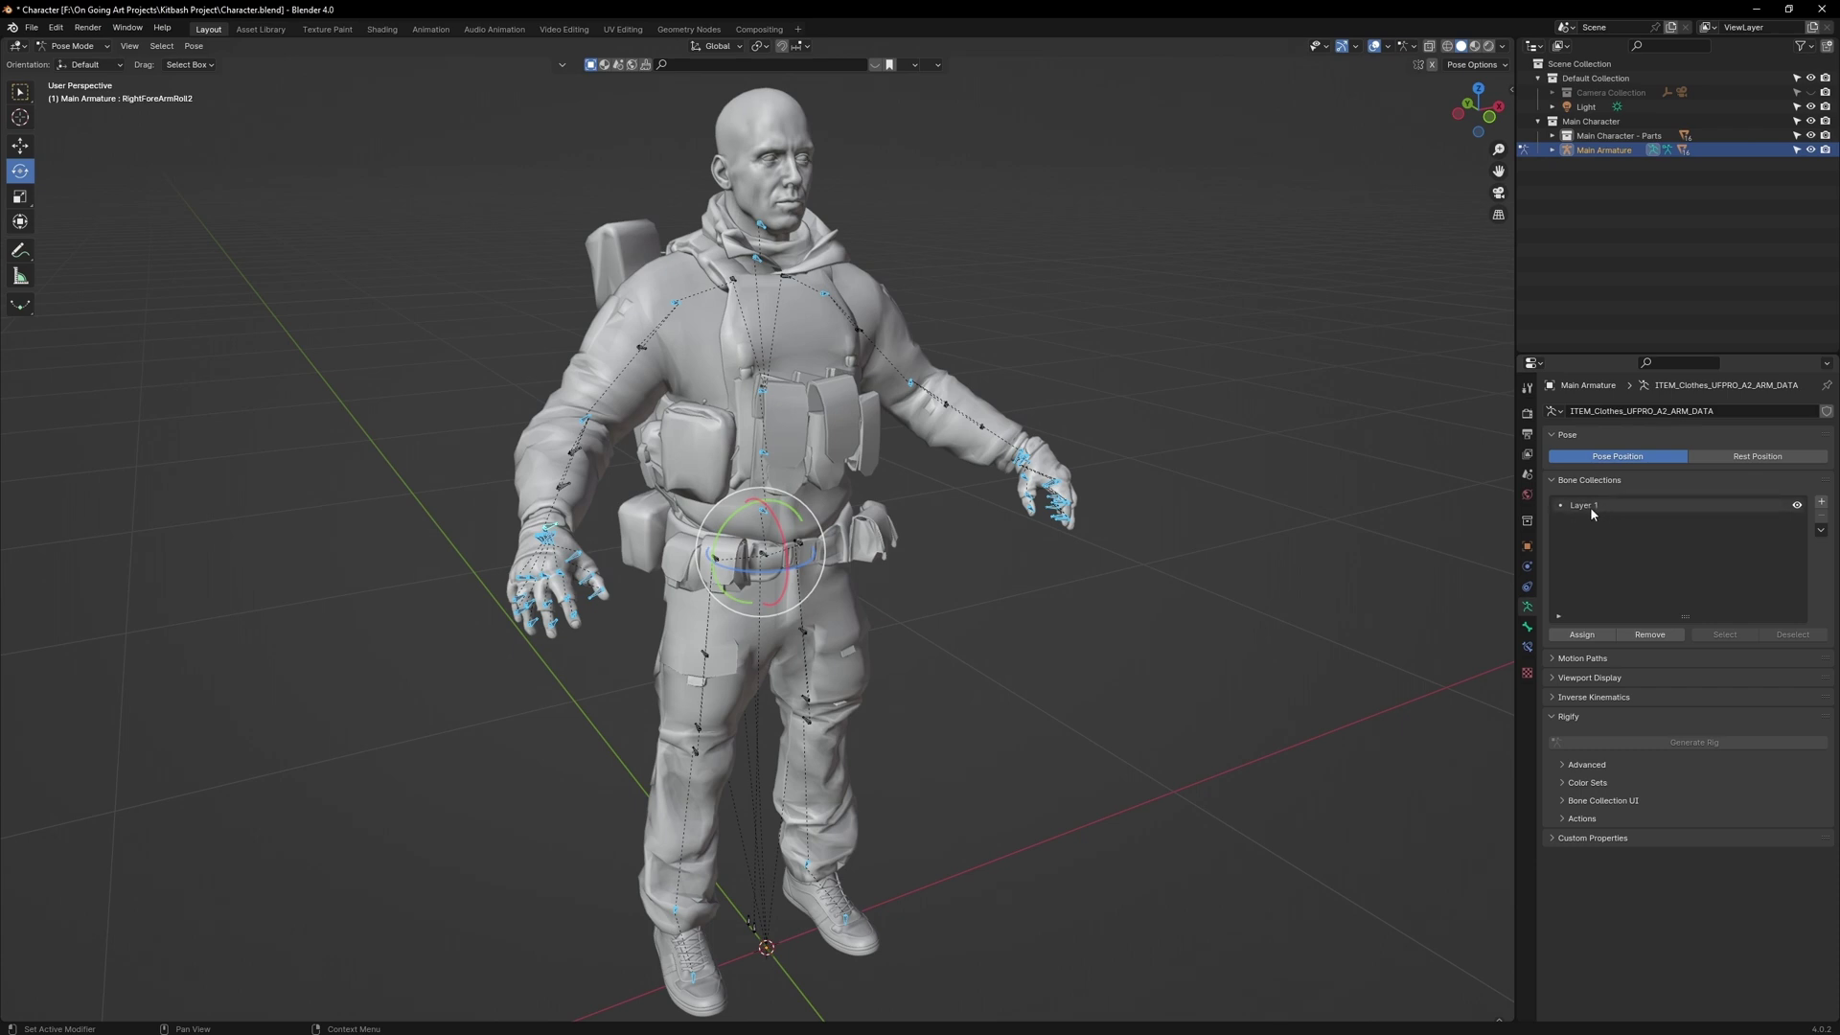
{"action": "left_click", "coordinate": [1699, 511]}
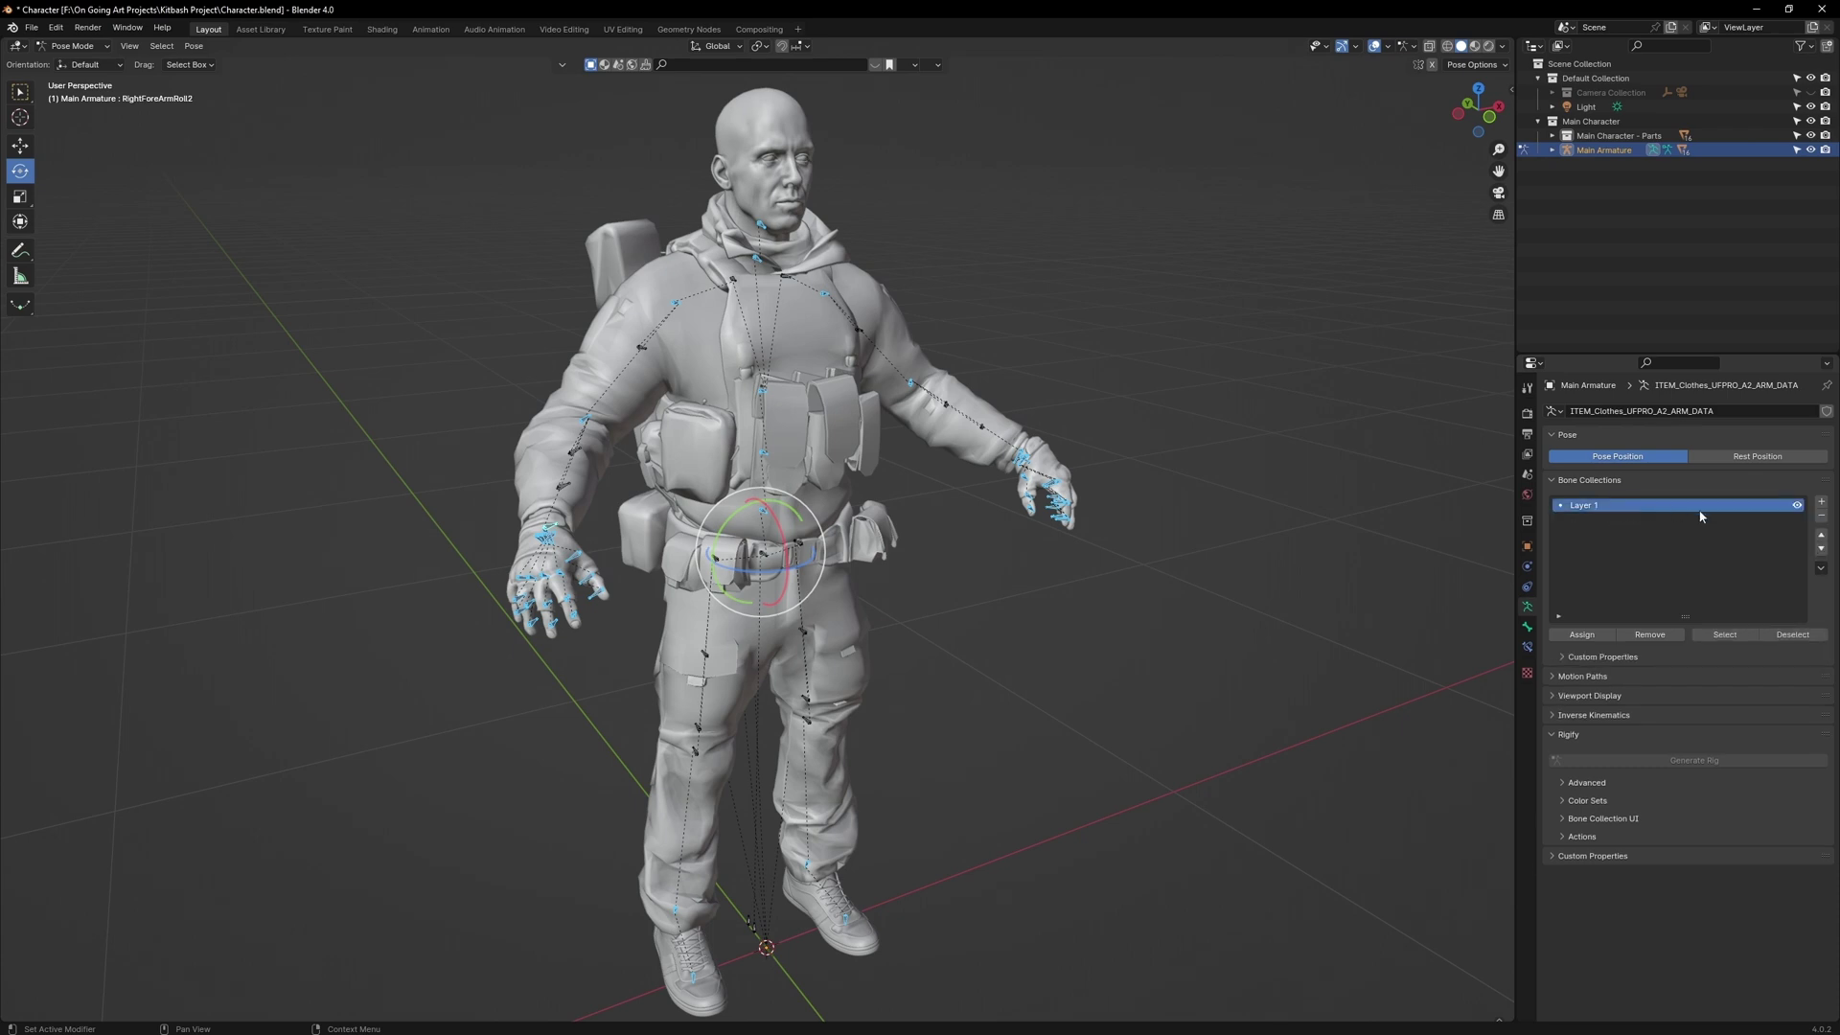
{"action": "left_click", "coordinate": [1820, 519]}
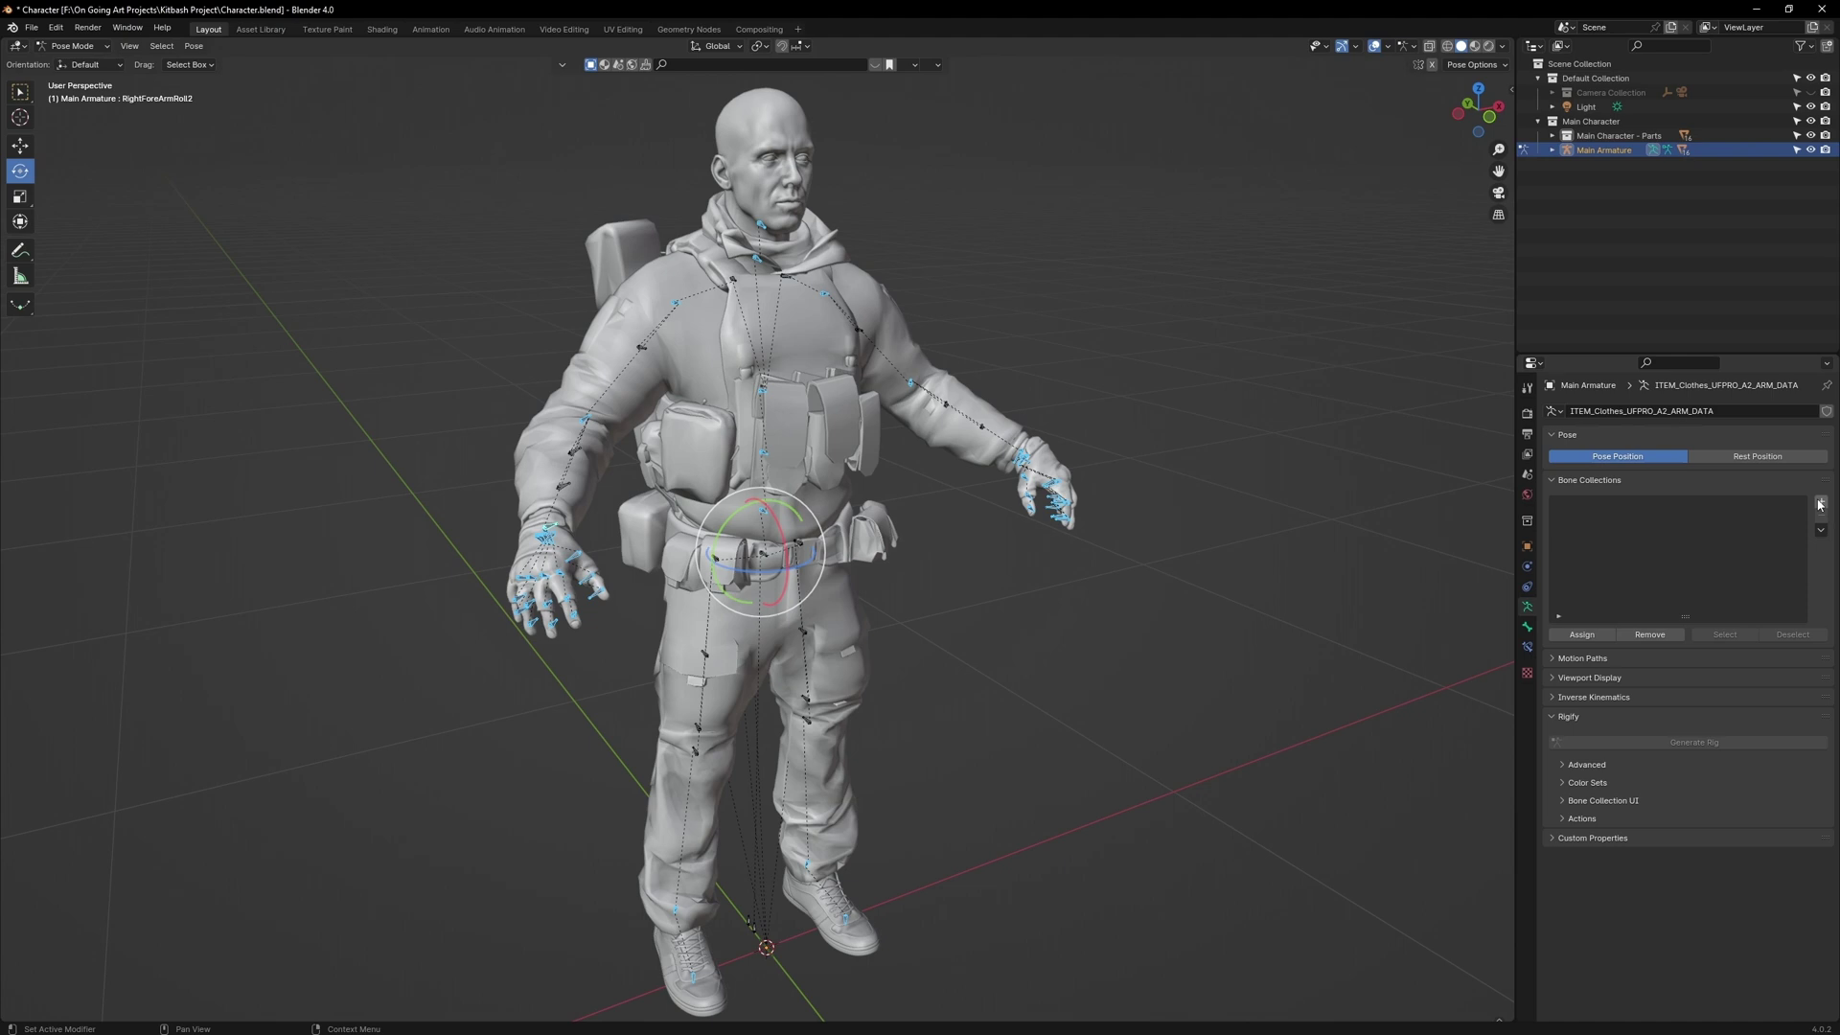
Create a bone collection named Joint Bones, assign the selected bones to it and deselect all bones.
{"action": "left_click", "coordinate": [1821, 503]}
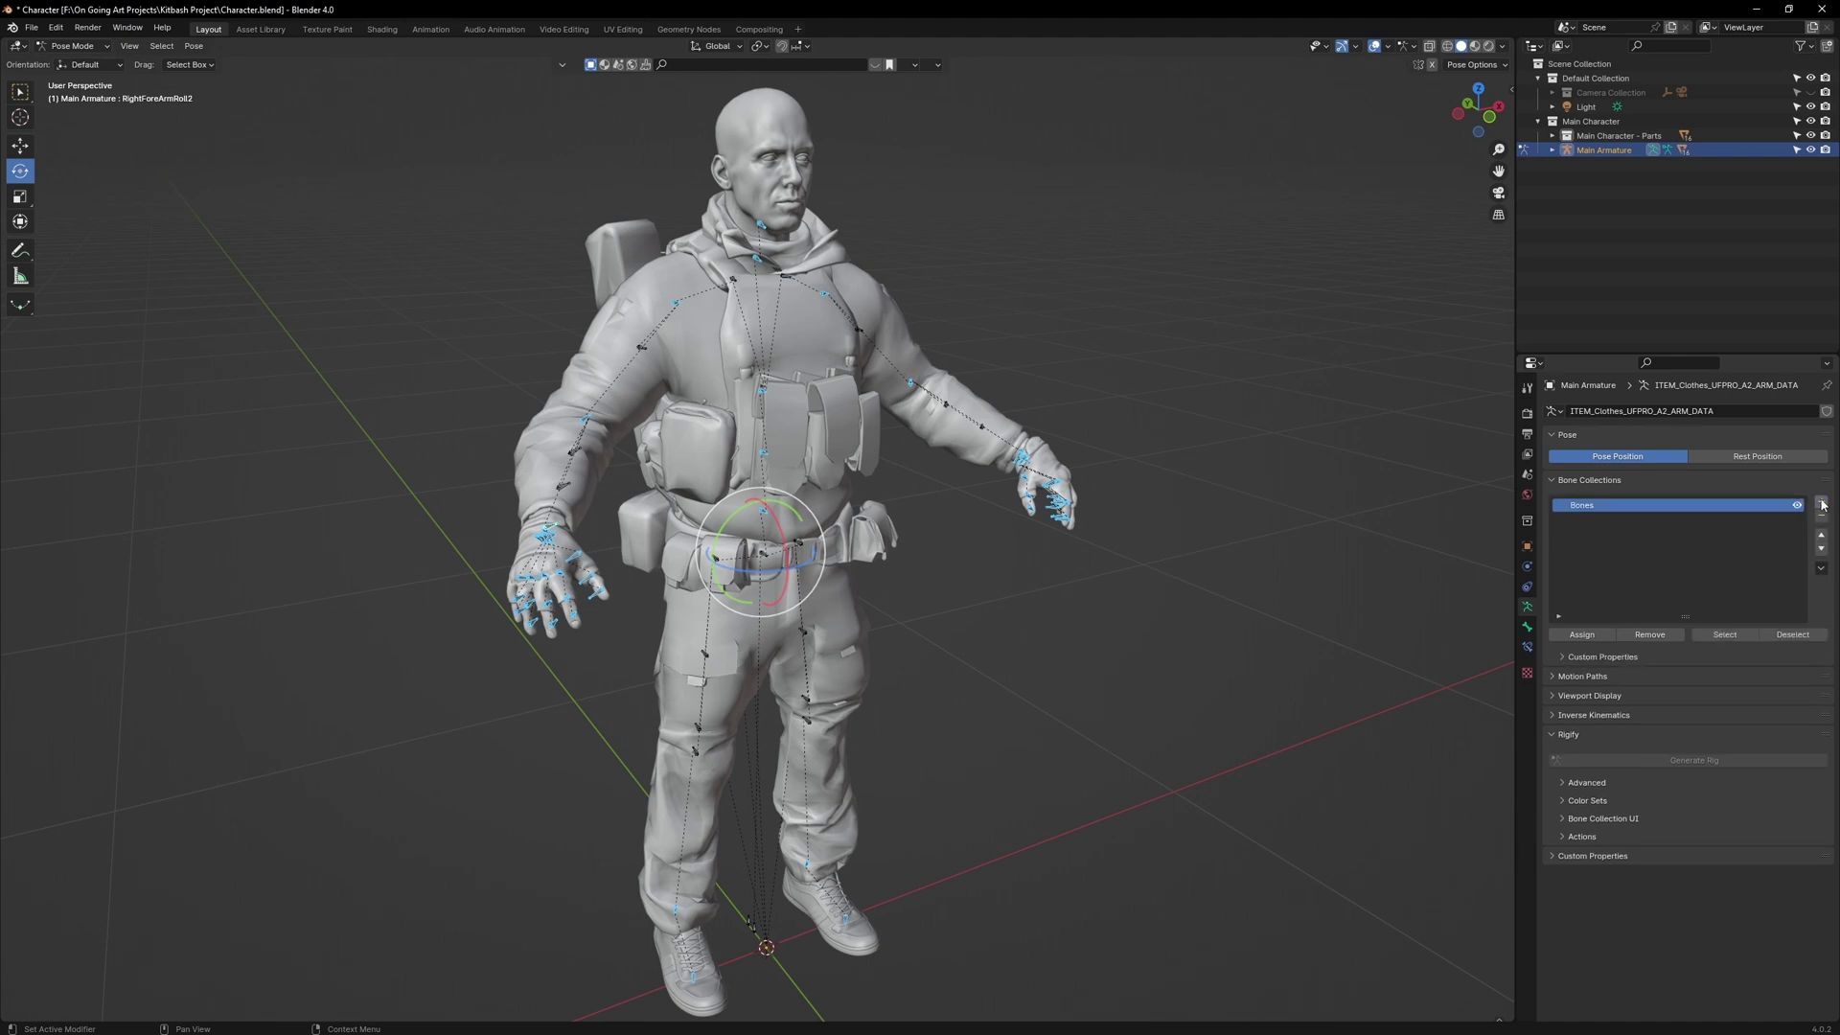
{"action": "double_click", "coordinate": [1584, 510]}
{"action": "type", "text": "Joint Bon"}
{"action": "left_click", "coordinate": [1235, 488]}
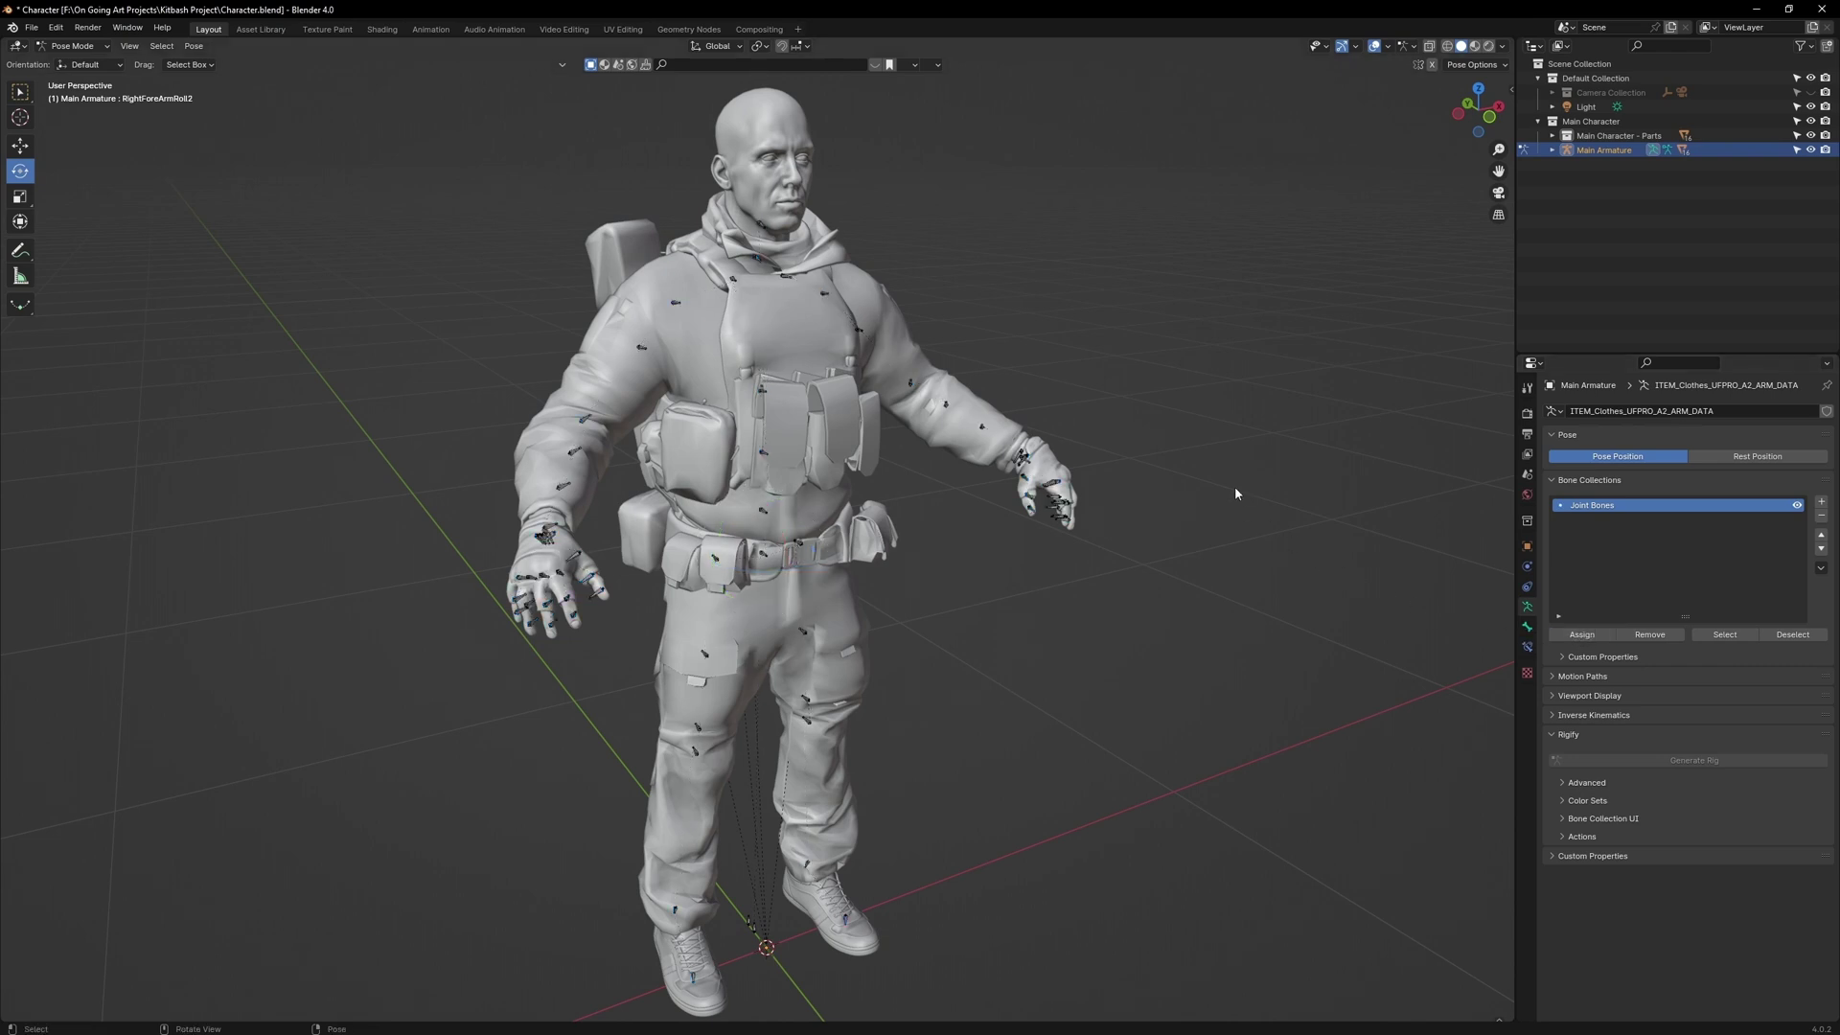
Select the bones in the Joint Bones collection and invert the selection.
{"action": "left_click", "coordinate": [1725, 634]}
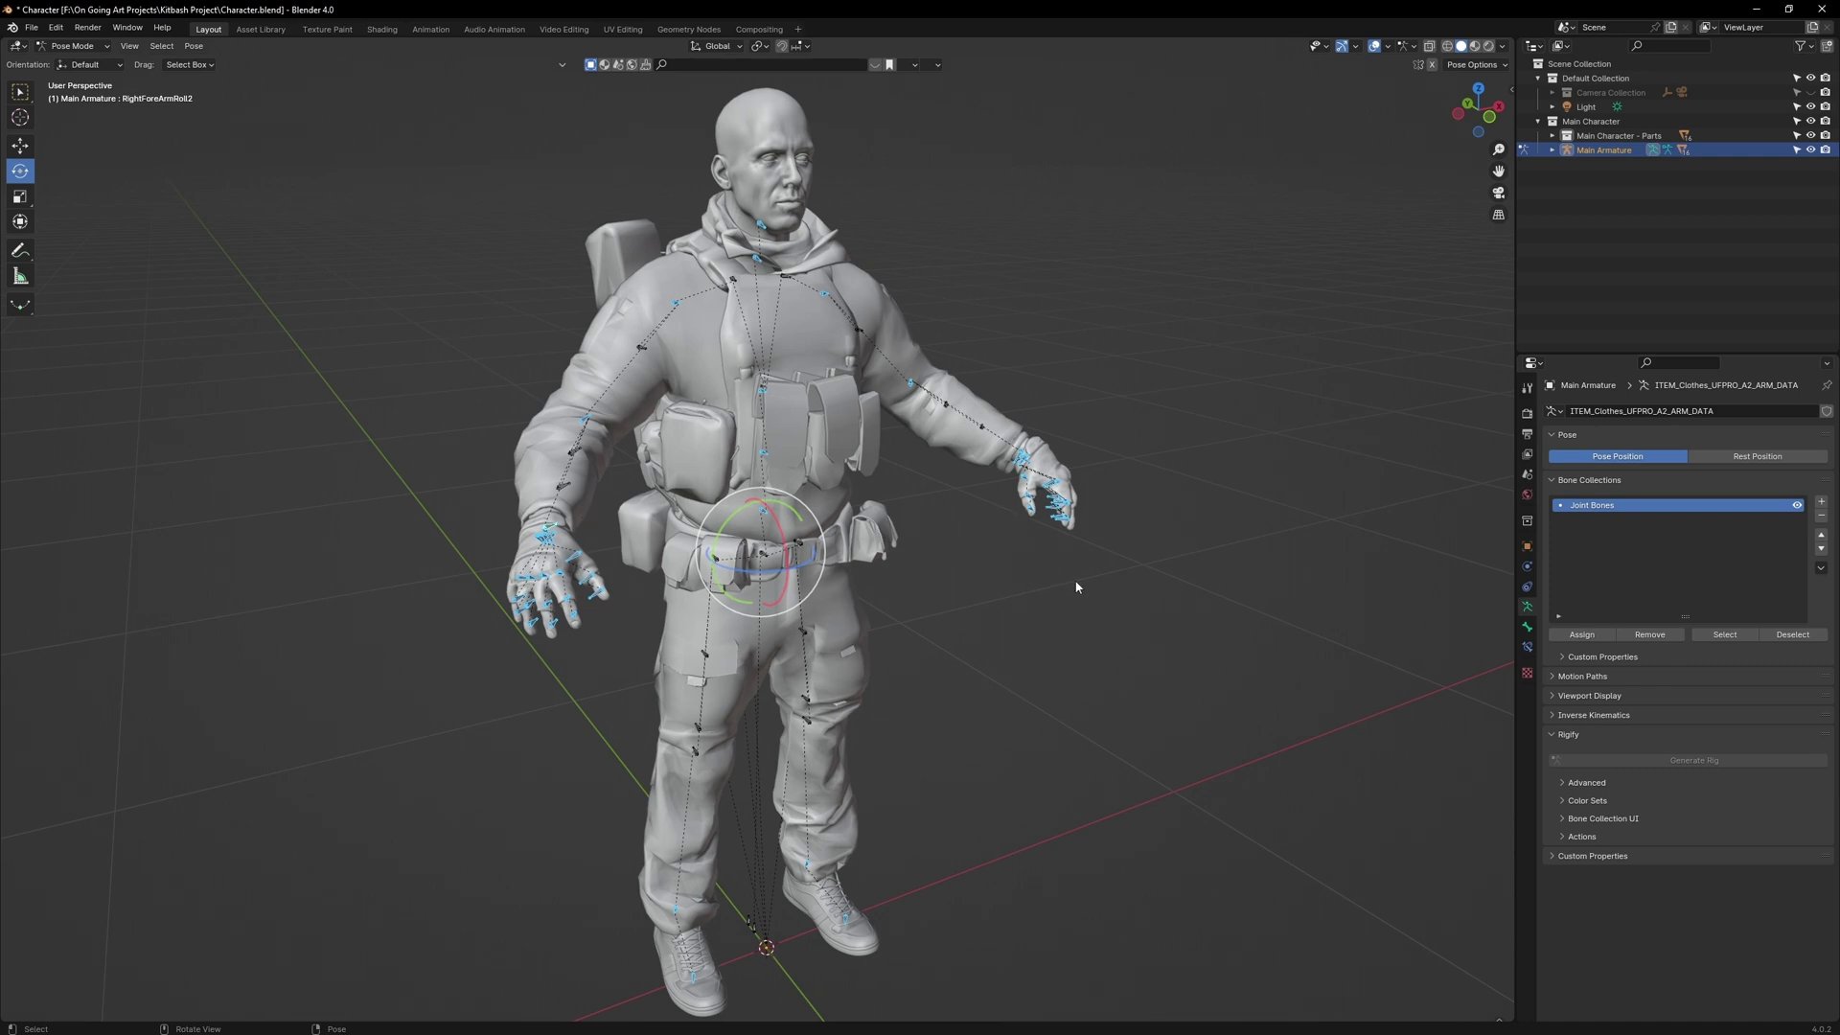
{"action": "left_click", "coordinate": [161, 46]}
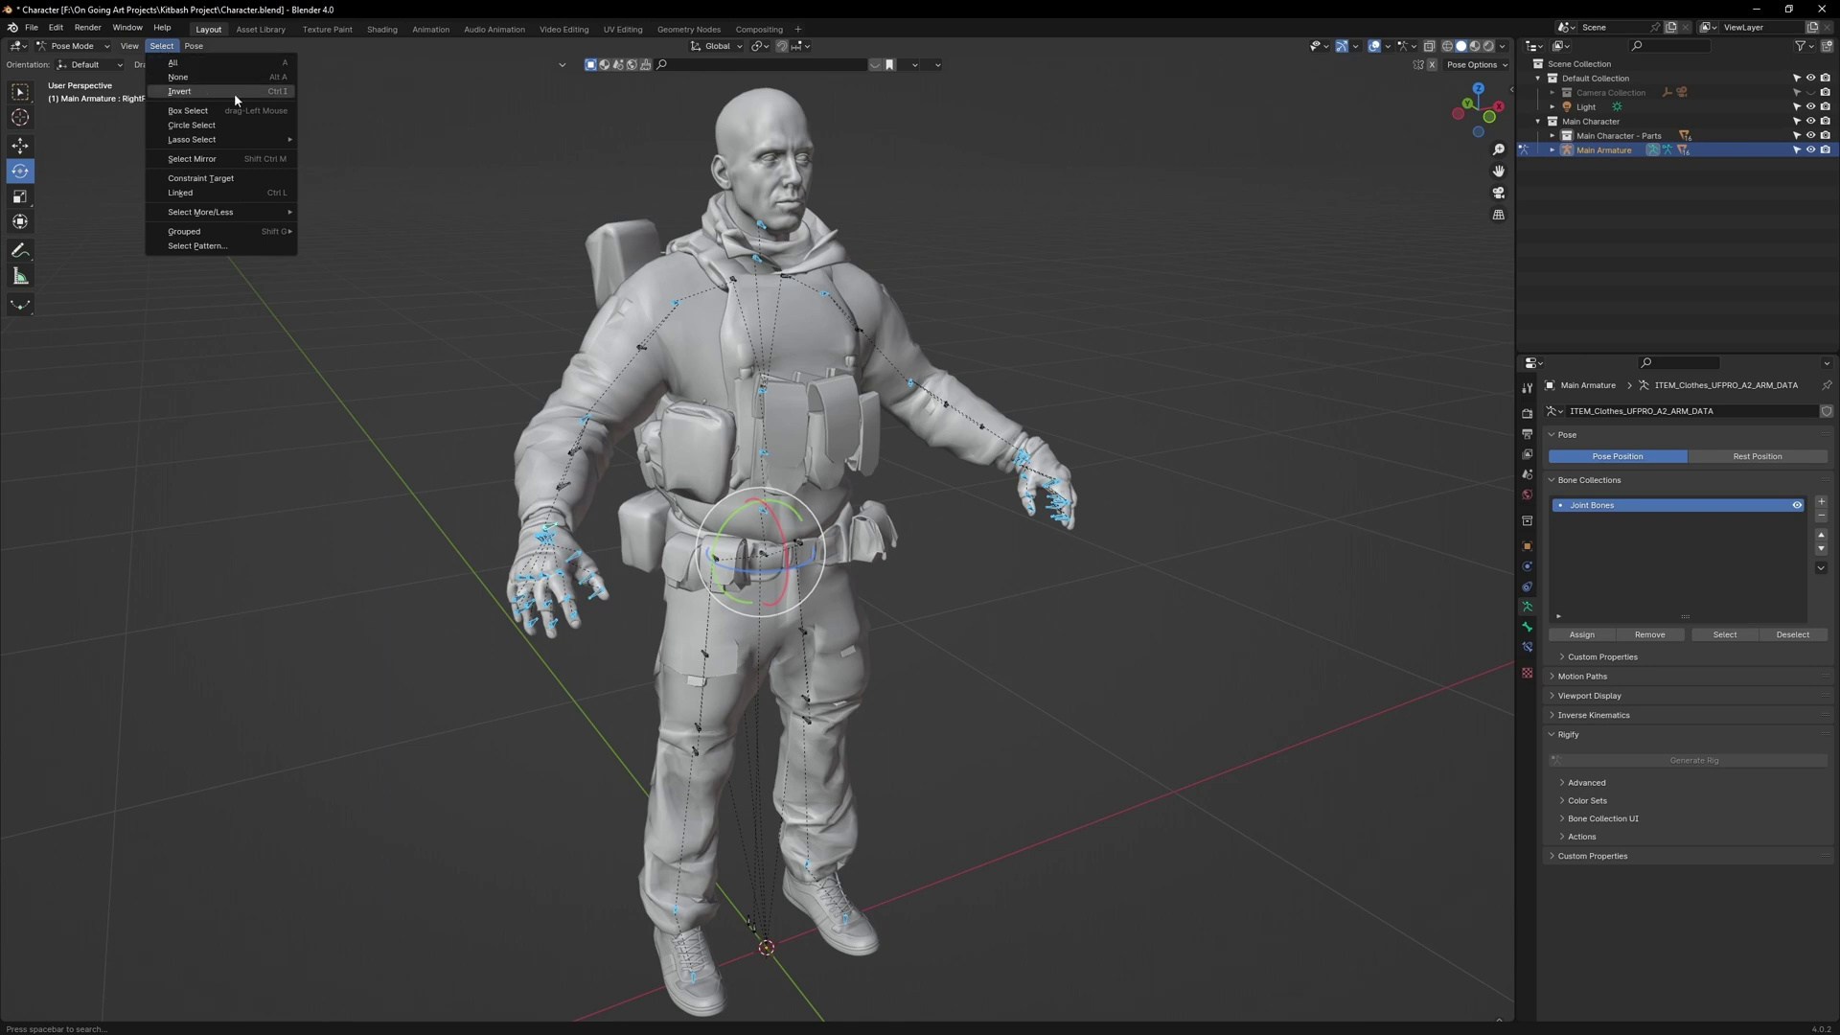
{"action": "left_click", "coordinate": [273, 94]}
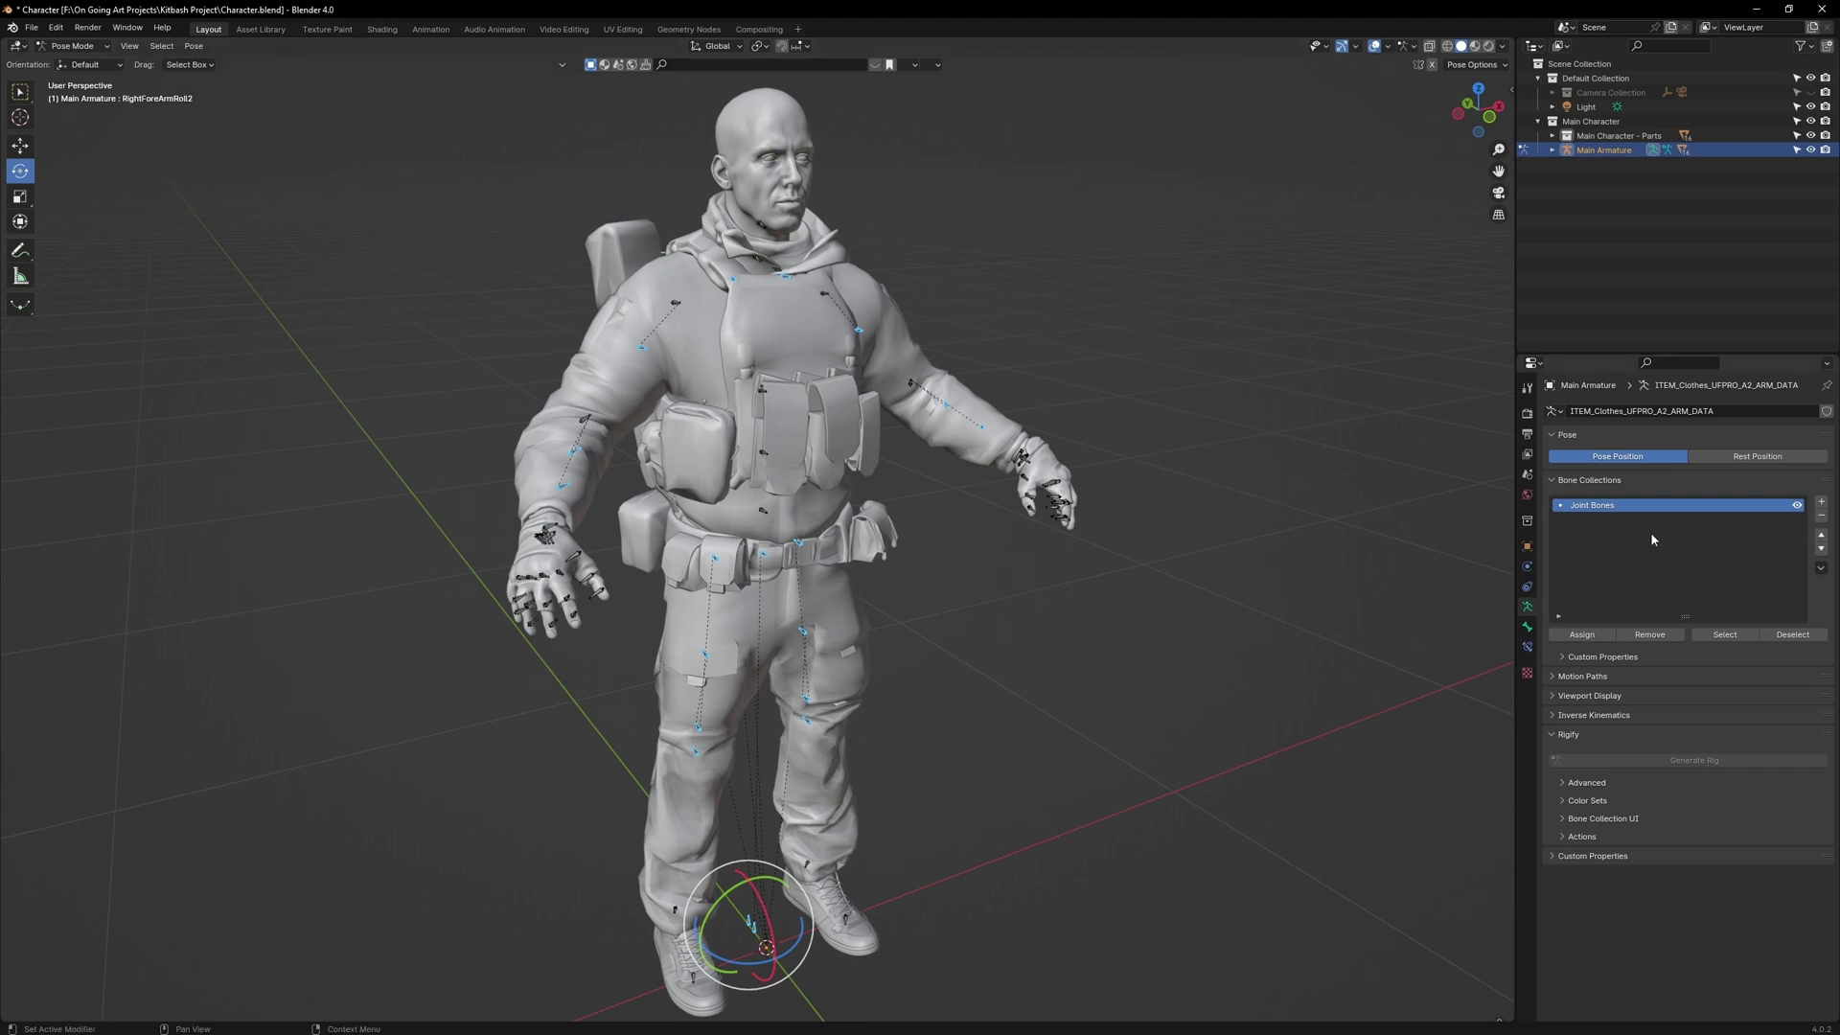
Create a bone collection named Hidden Bones, assign the selected bones to it and hide the collection.
{"action": "left_click", "coordinate": [1822, 503]}
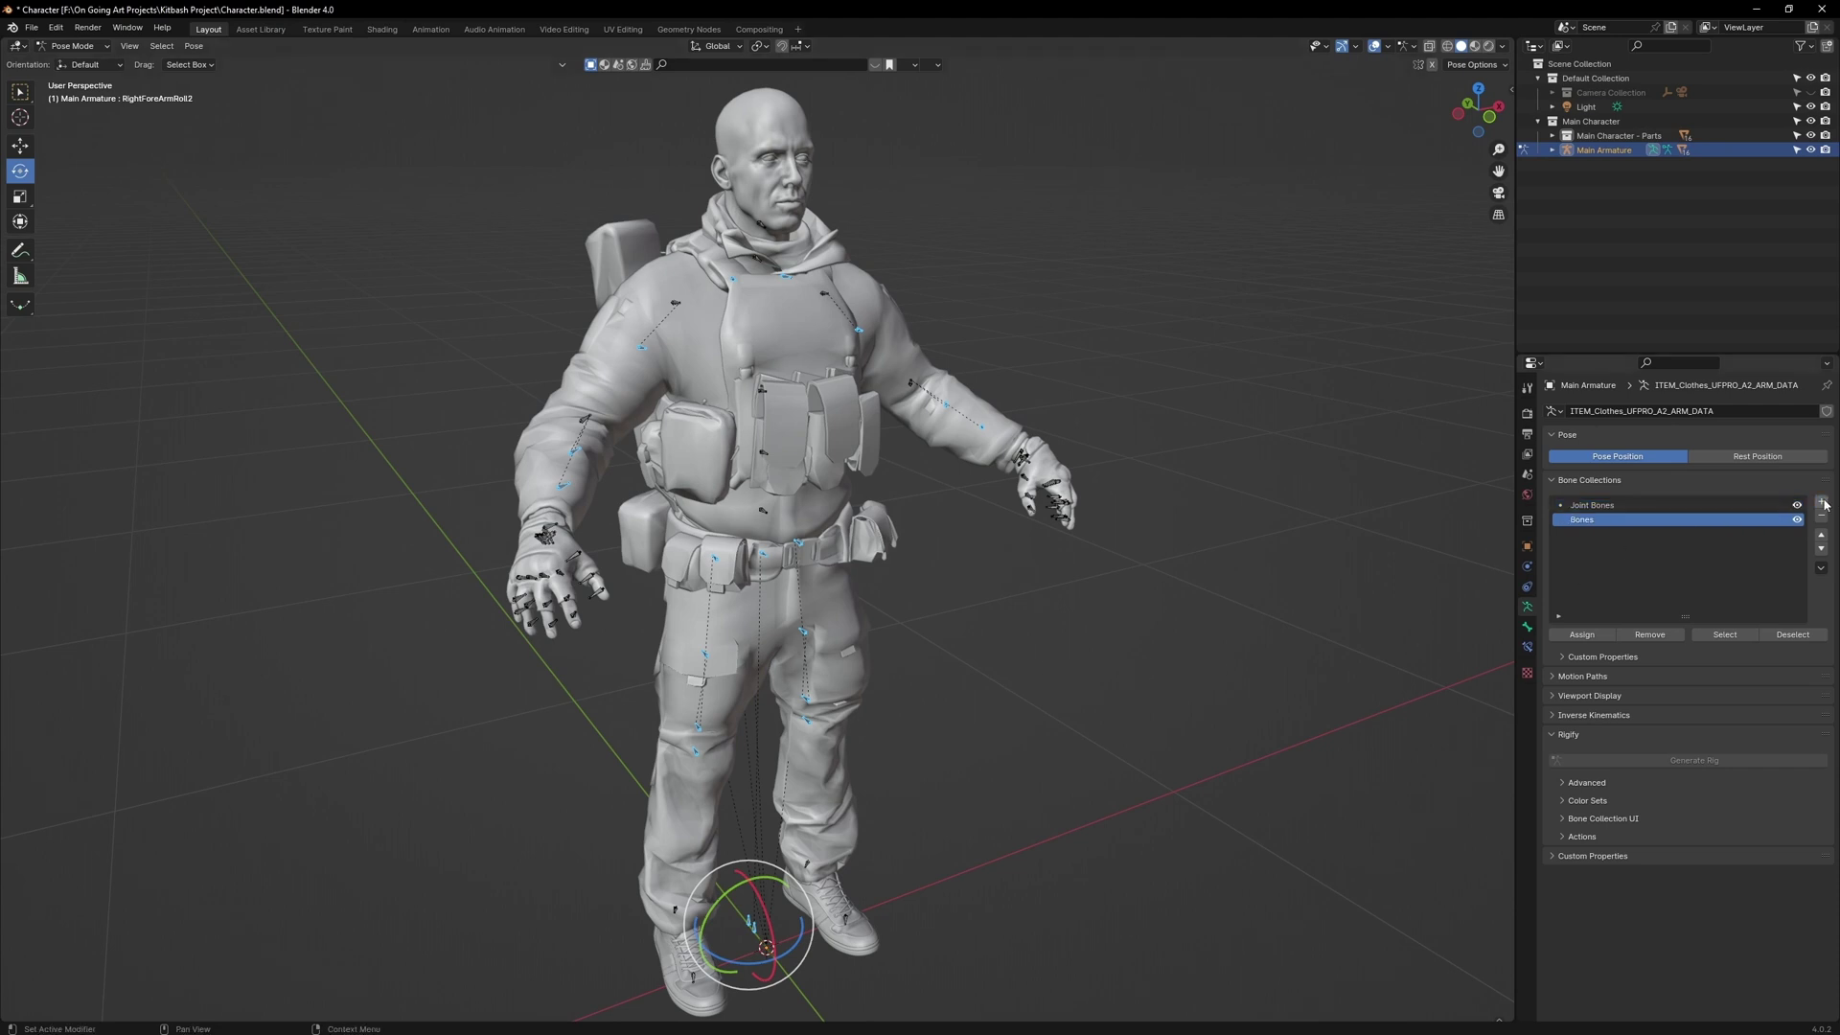
{"action": "double_click", "coordinate": [1586, 520]}
{"action": "type", "text": "Hidden Bo"}
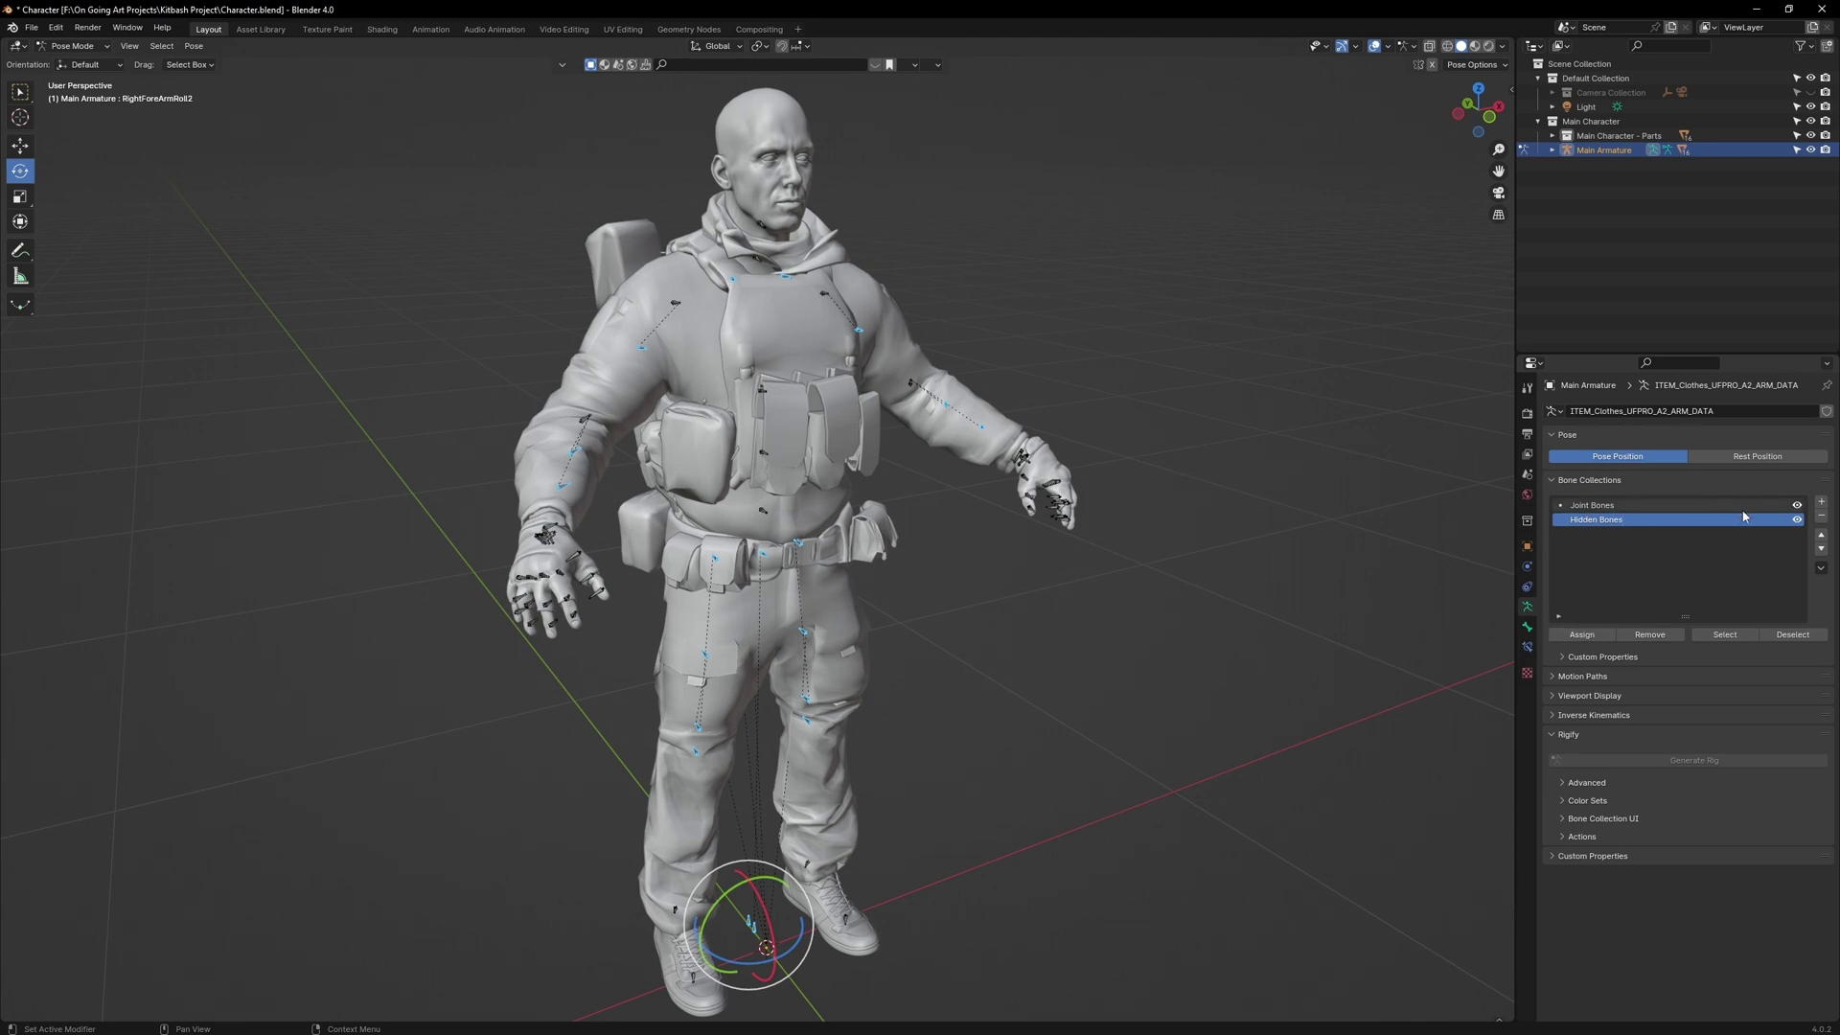
{"action": "left_click", "coordinate": [1798, 520]}
Try rotating the left thigh, calf and toe bones one by one, undoing each rotation.
{"action": "middle_click_drag", "start_coordinate": [1294, 574], "coordinate": [1150, 586]}
{"action": "left_click", "coordinate": [903, 574]}
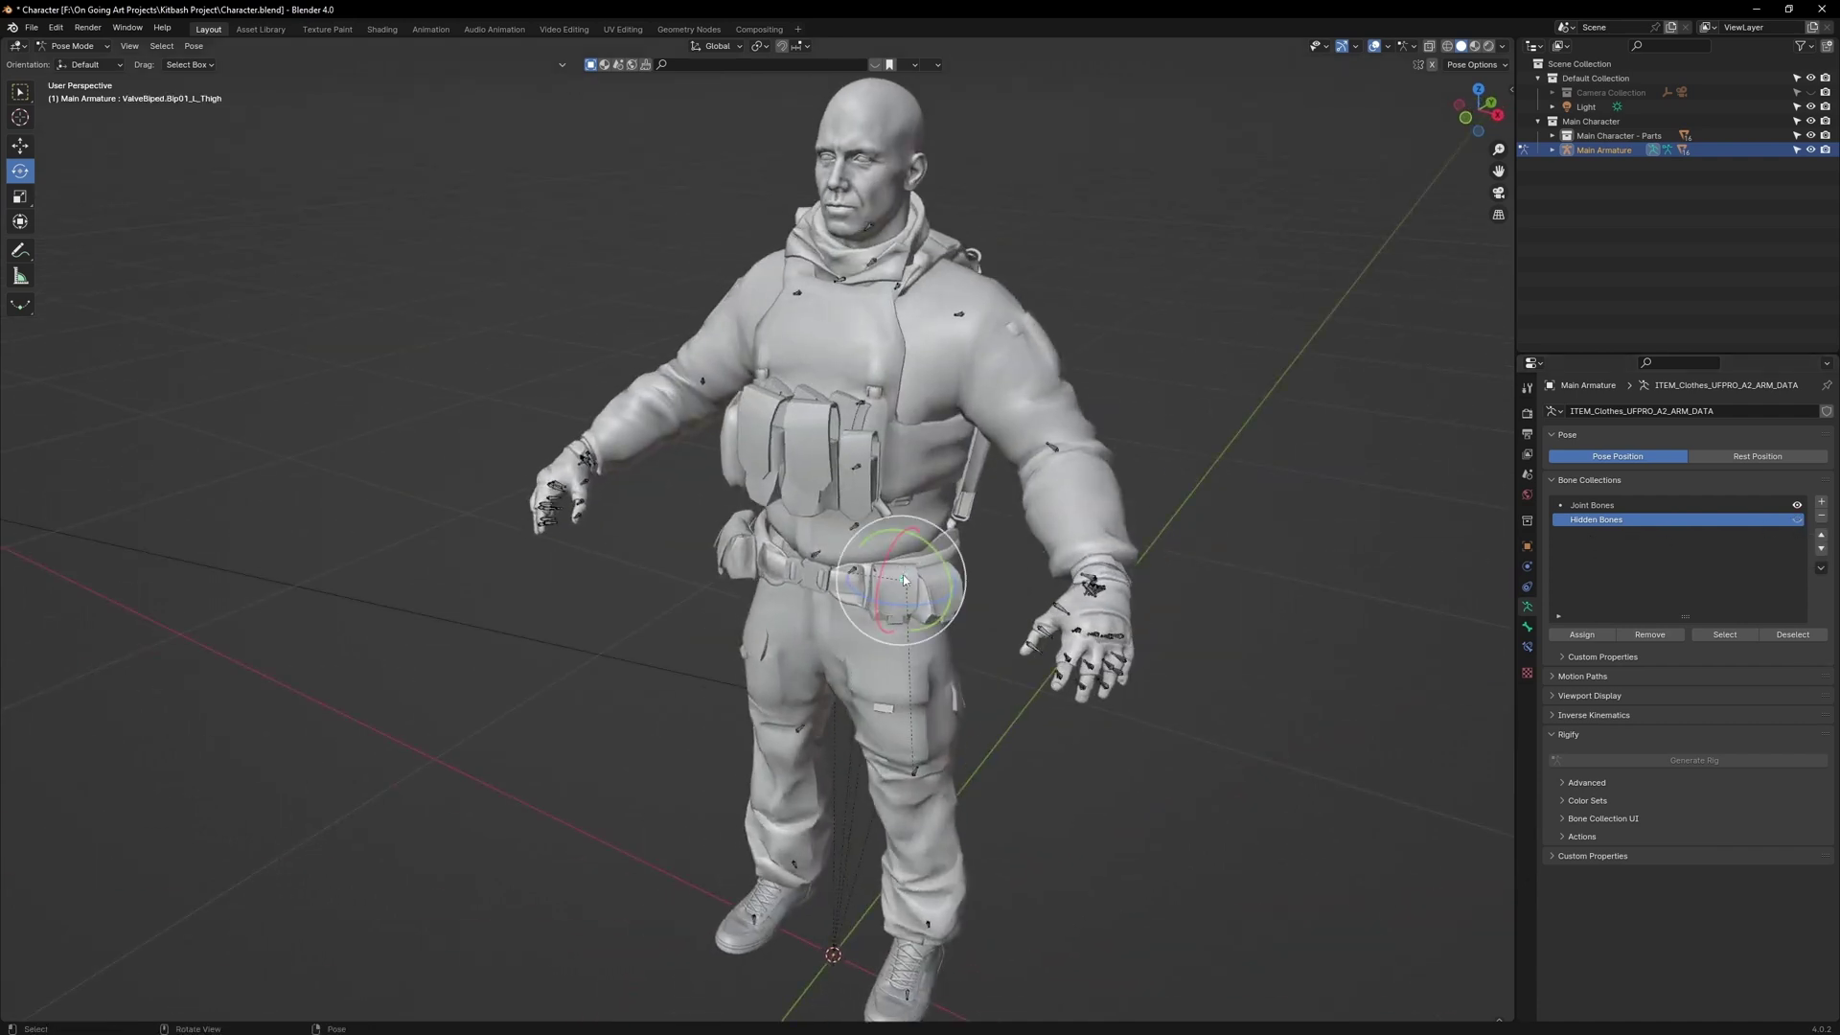
{"action": "left_click_drag", "start_coordinate": [903, 575], "coordinate": [911, 582]}
{"action": "key", "text": "ctrl+z"}
{"action": "left_click", "coordinate": [906, 773]}
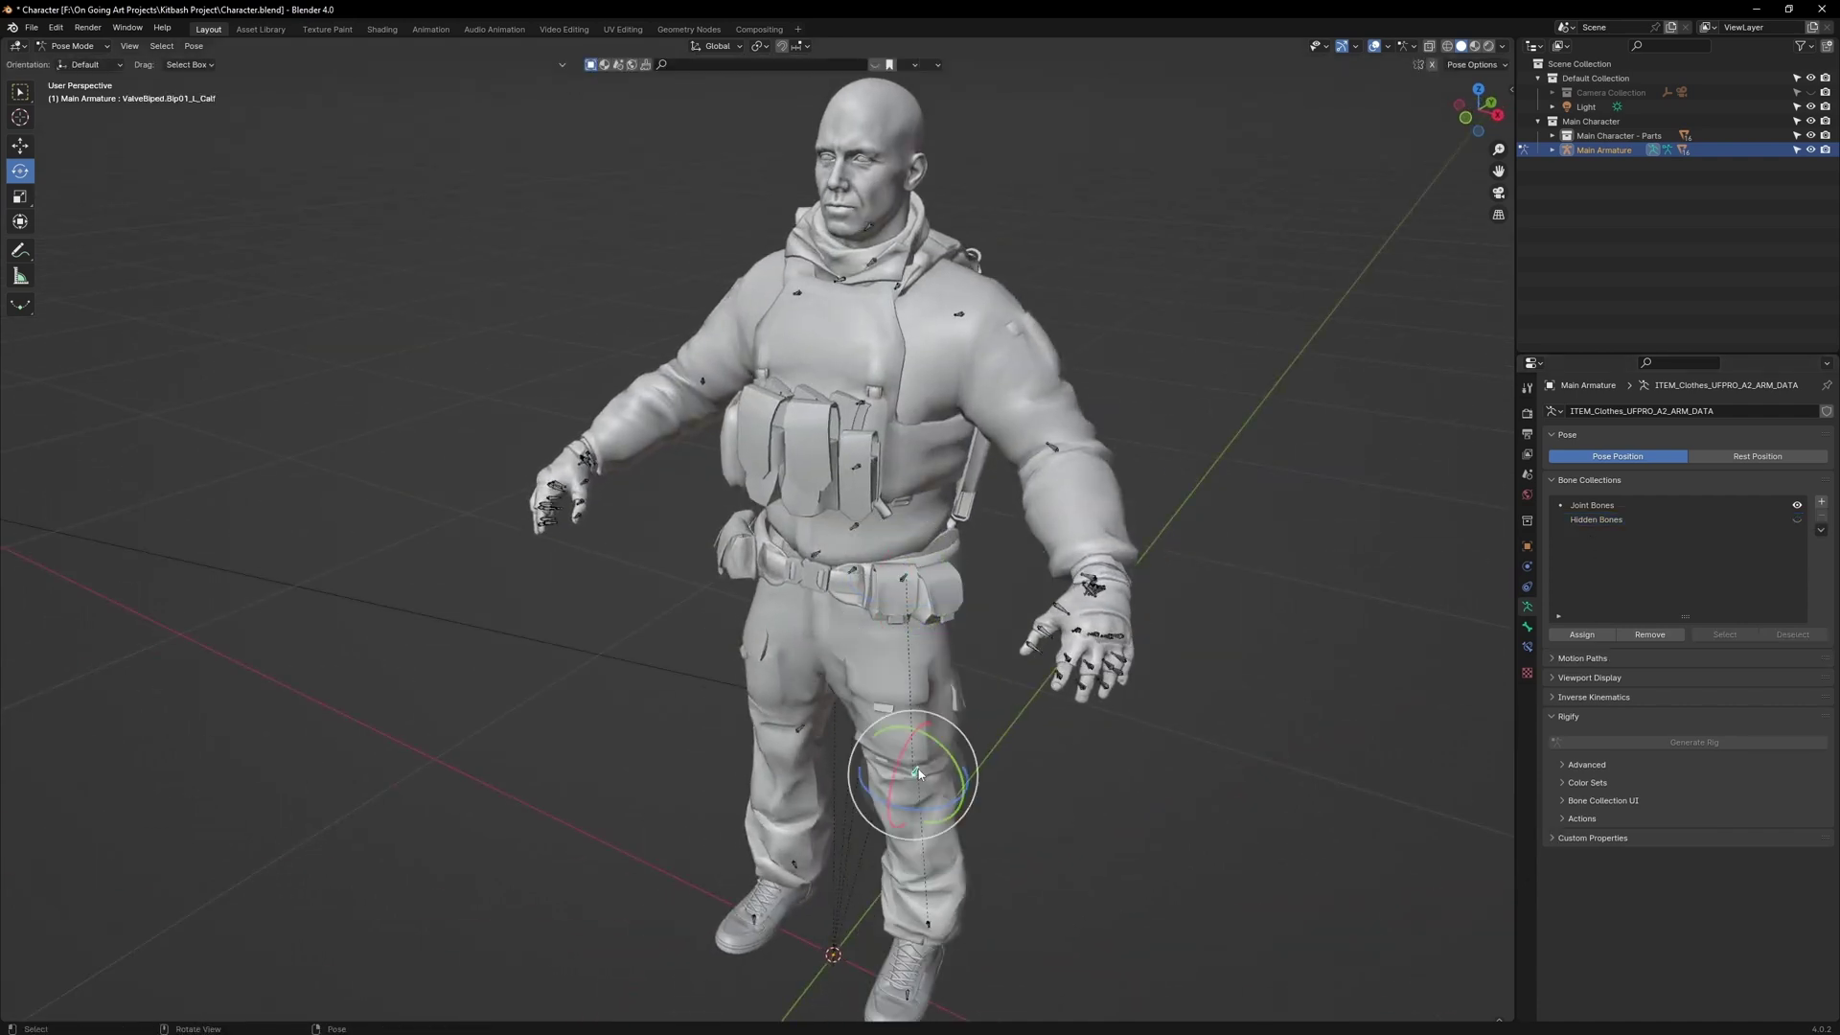
{"action": "left_click_drag", "start_coordinate": [906, 773], "coordinate": [929, 815]}
{"action": "key", "text": "ctrl+z"}
{"action": "middle_click_drag", "start_coordinate": [945, 840], "coordinate": [900, 689], "text": "shift"}
{"action": "left_click", "coordinate": [888, 787]}
{"action": "left_click_drag", "start_coordinate": [889, 786], "coordinate": [895, 803]}
{"action": "key", "text": "ctrl+z"}
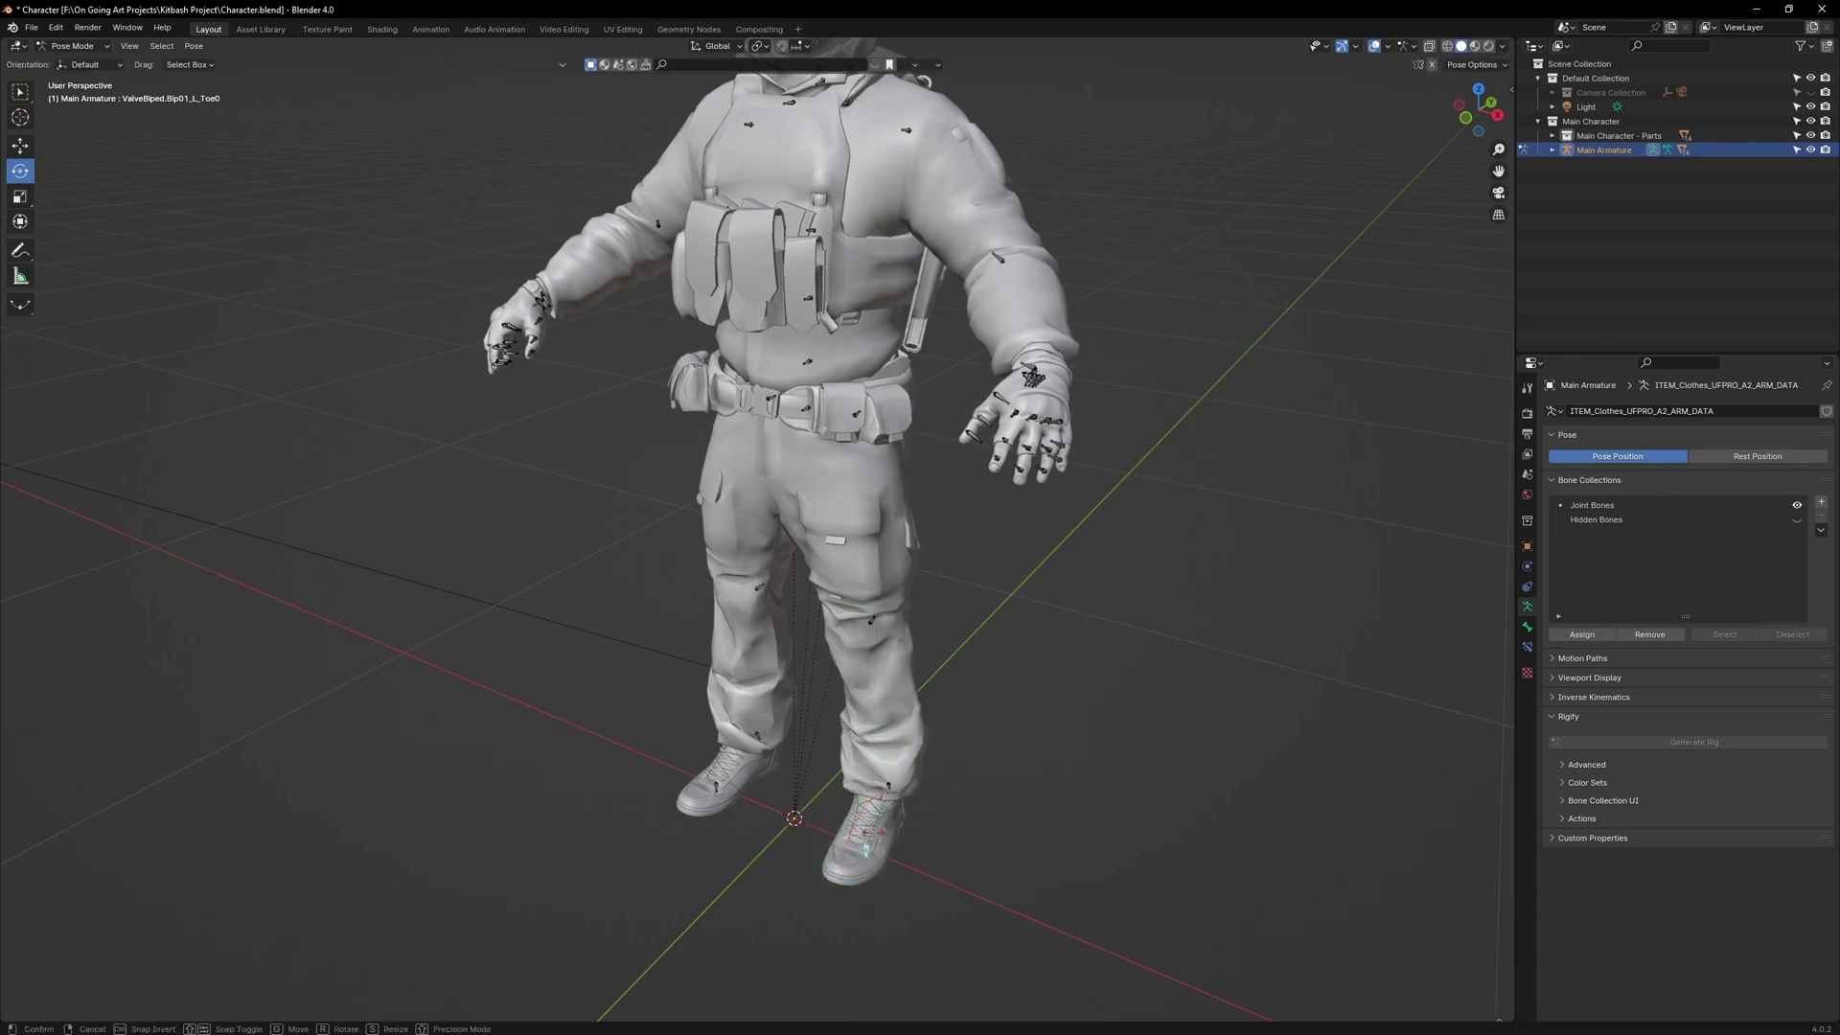
Try rotating the right foot bone, undo it, and check the right leg, pelvis and spine bones by selecting them.
{"action": "left_click", "coordinate": [757, 736]}
{"action": "left_click_drag", "start_coordinate": [757, 736], "coordinate": [753, 750]}
{"action": "key", "text": "ctrl+z"}
{"action": "left_click", "coordinate": [717, 786]}
{"action": "left_click", "coordinate": [756, 581]}
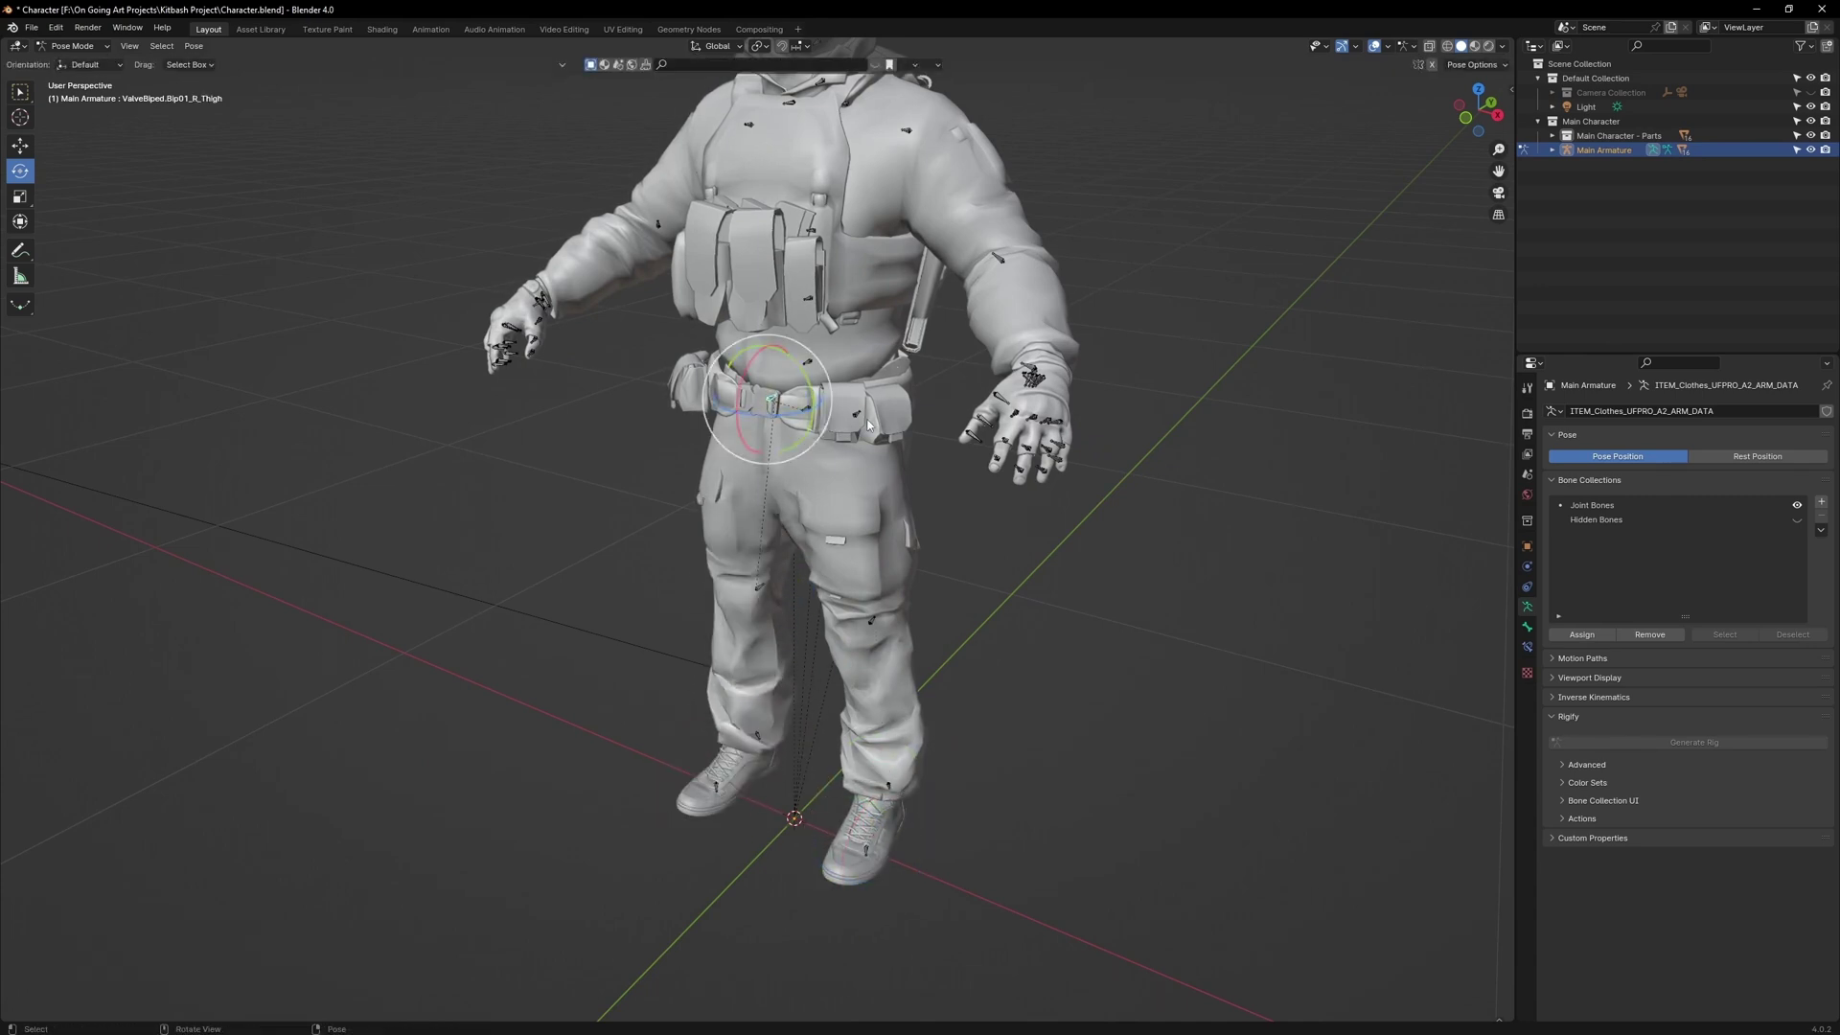
{"action": "left_click", "coordinate": [805, 409]}
{"action": "left_click", "coordinate": [808, 362]}
{"action": "left_click", "coordinate": [809, 298]}
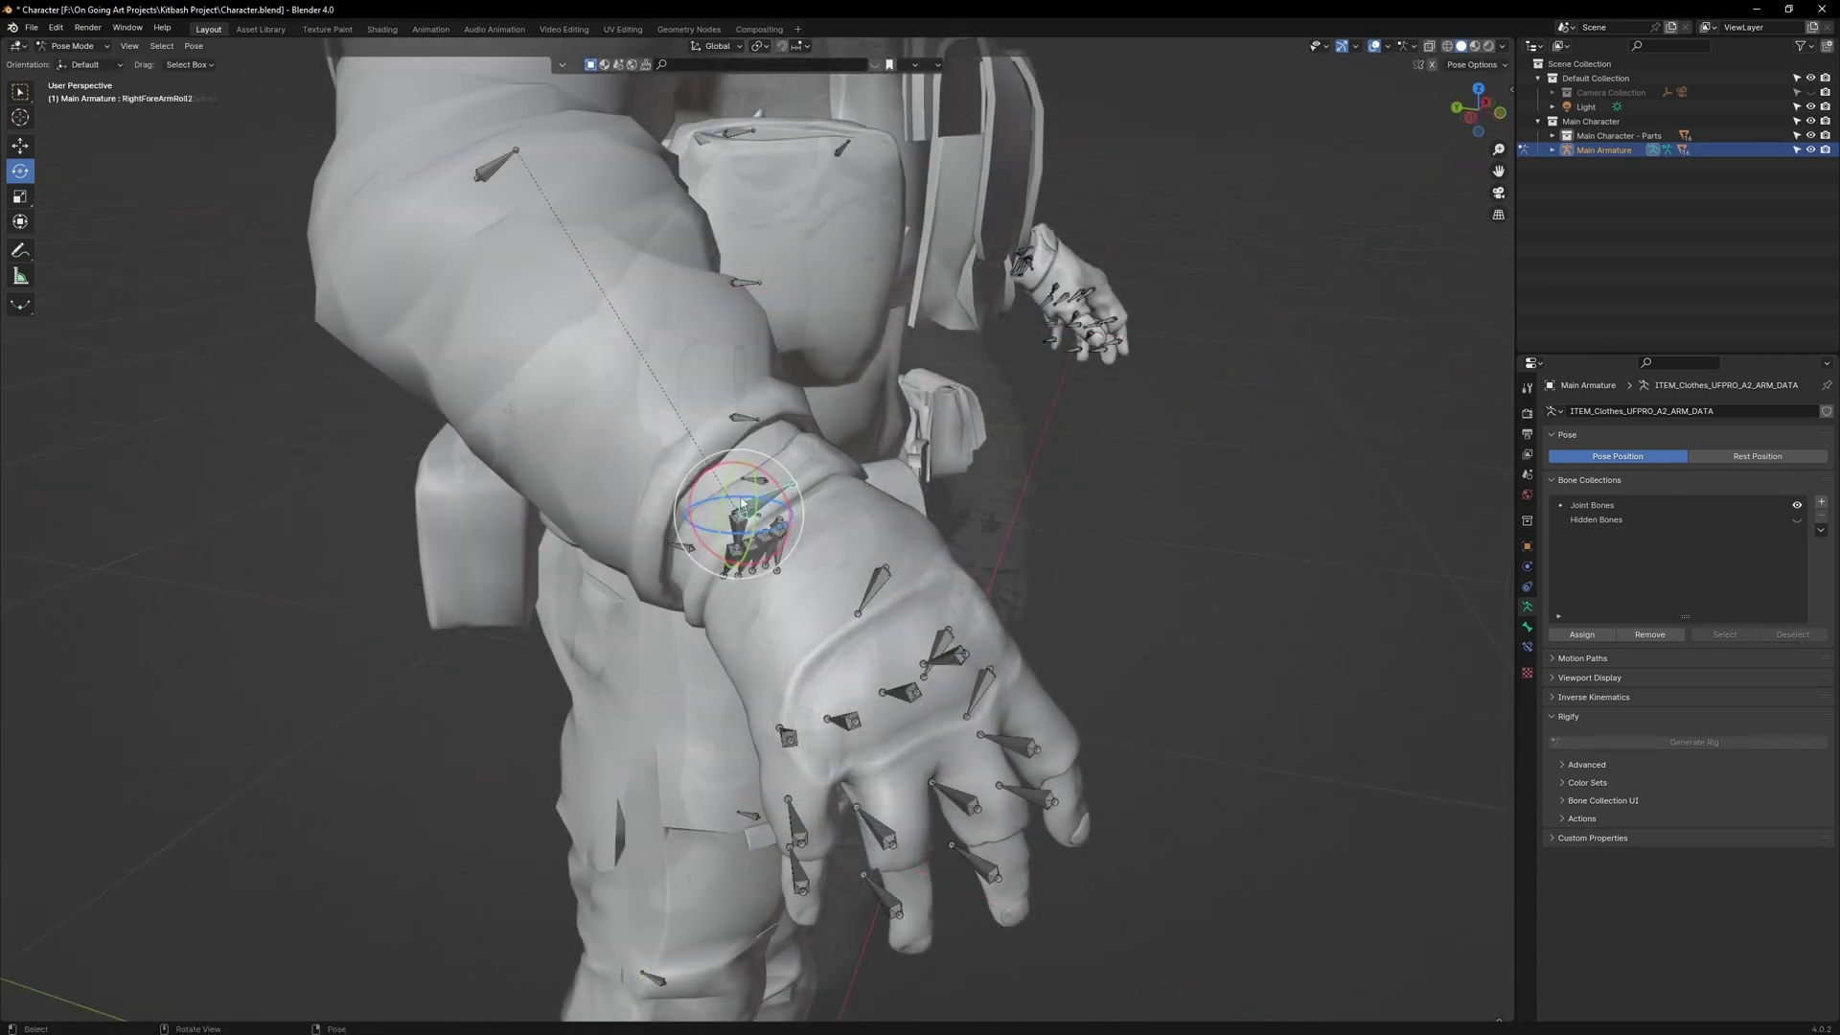
Test the right forearm roll bone at the wrist, undo its rotation, and move it from Joint Bones to Hidden Bones.
{"action": "left_click_drag", "start_coordinate": [743, 503], "coordinate": [725, 487]}
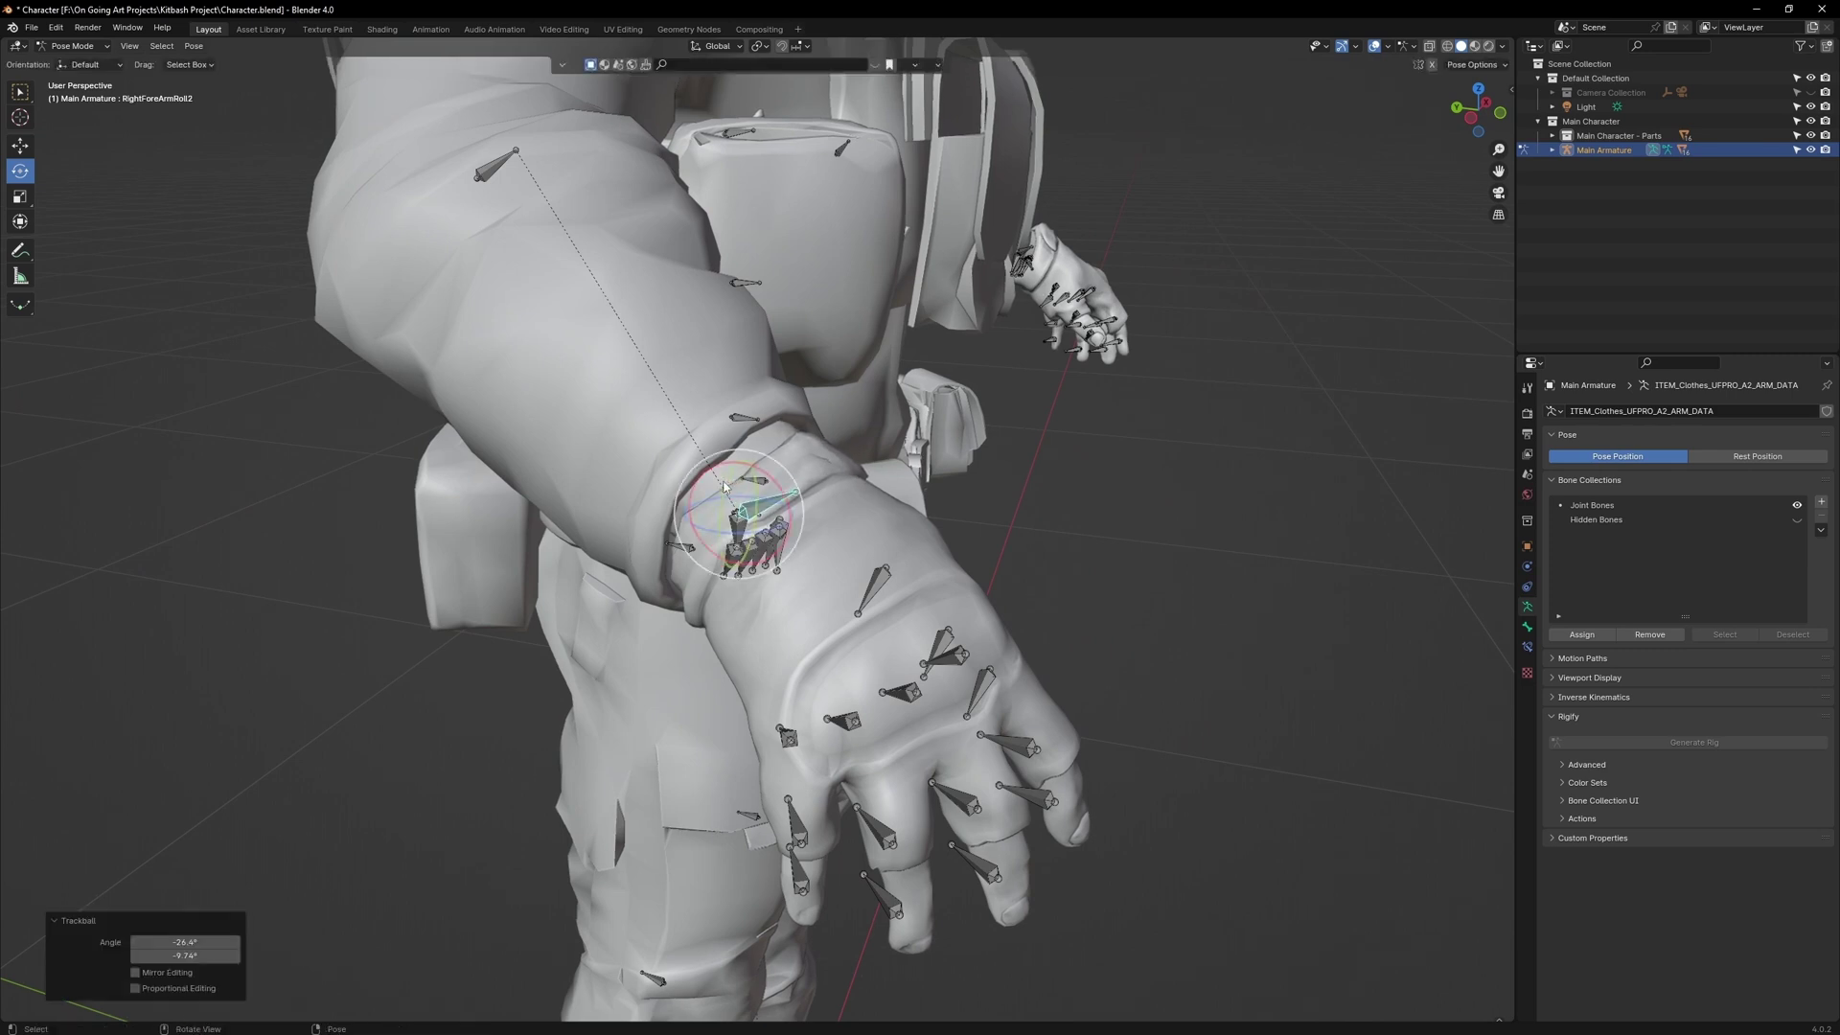
{"action": "key", "text": "ctrl+z"}
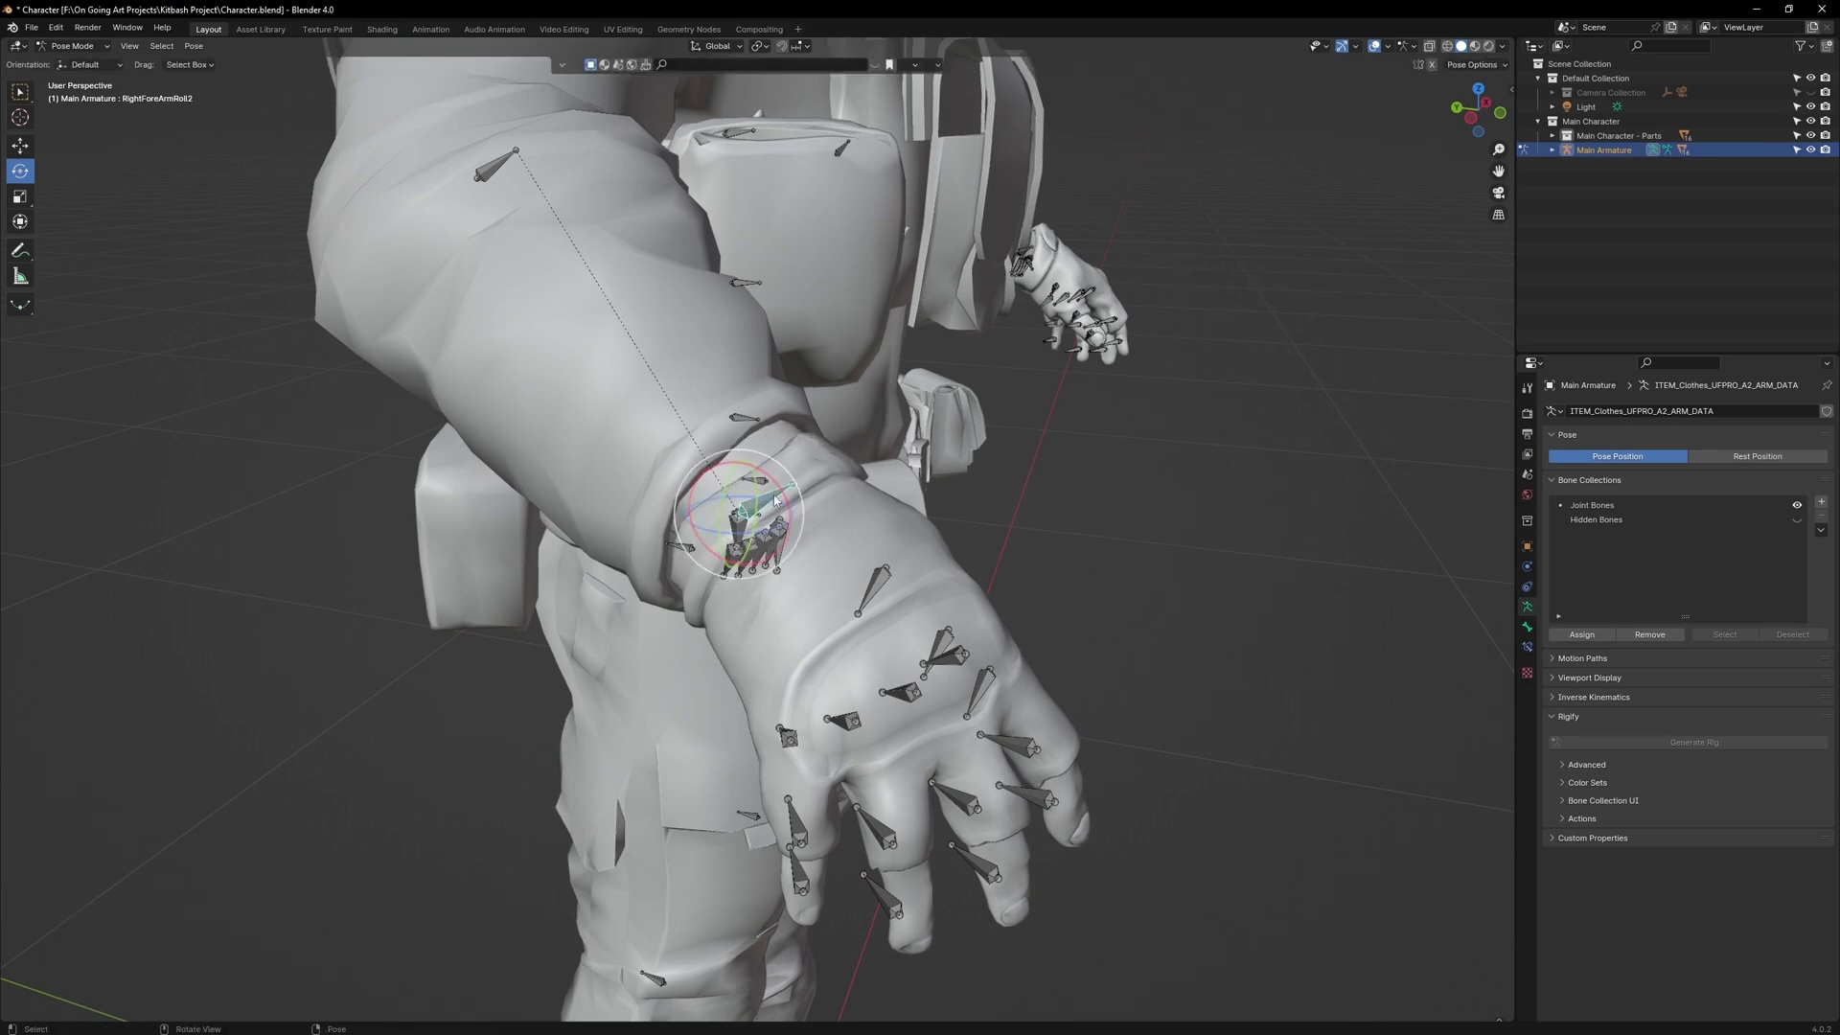
{"action": "left_click", "coordinate": [1620, 507]}
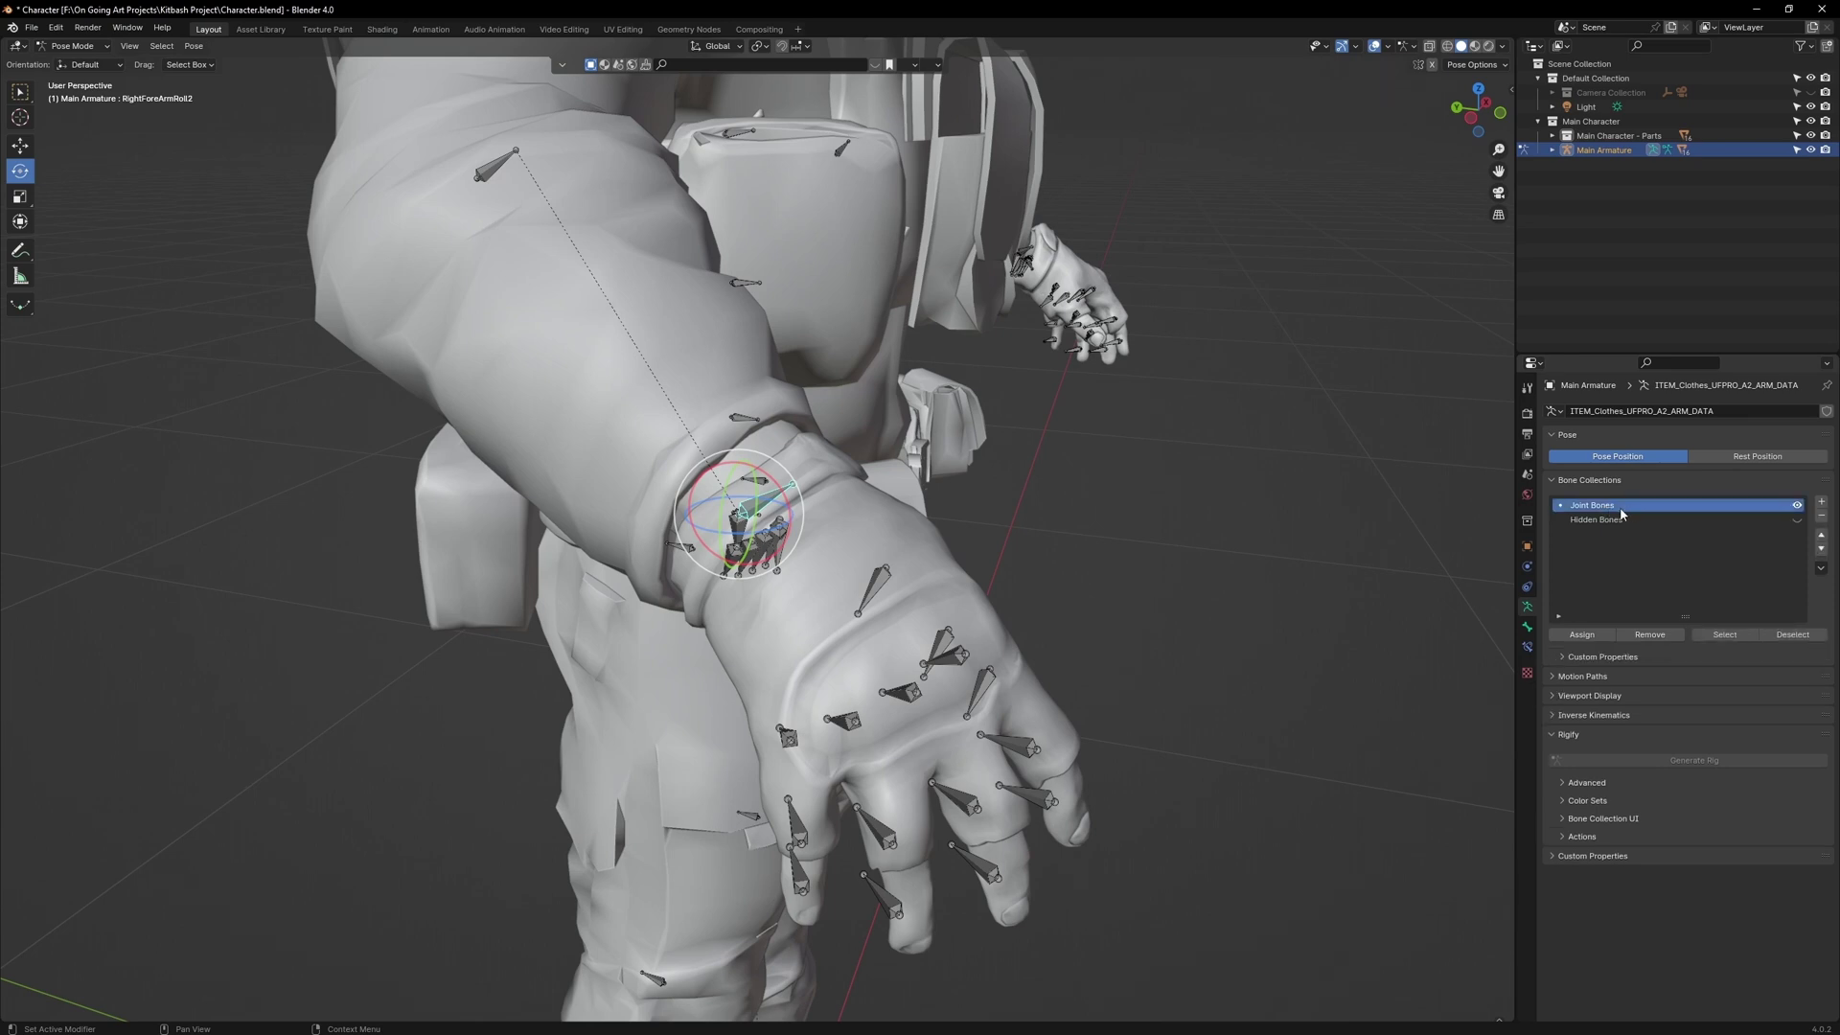
{"action": "left_click", "coordinate": [1653, 637]}
{"action": "left_click", "coordinate": [1610, 520]}
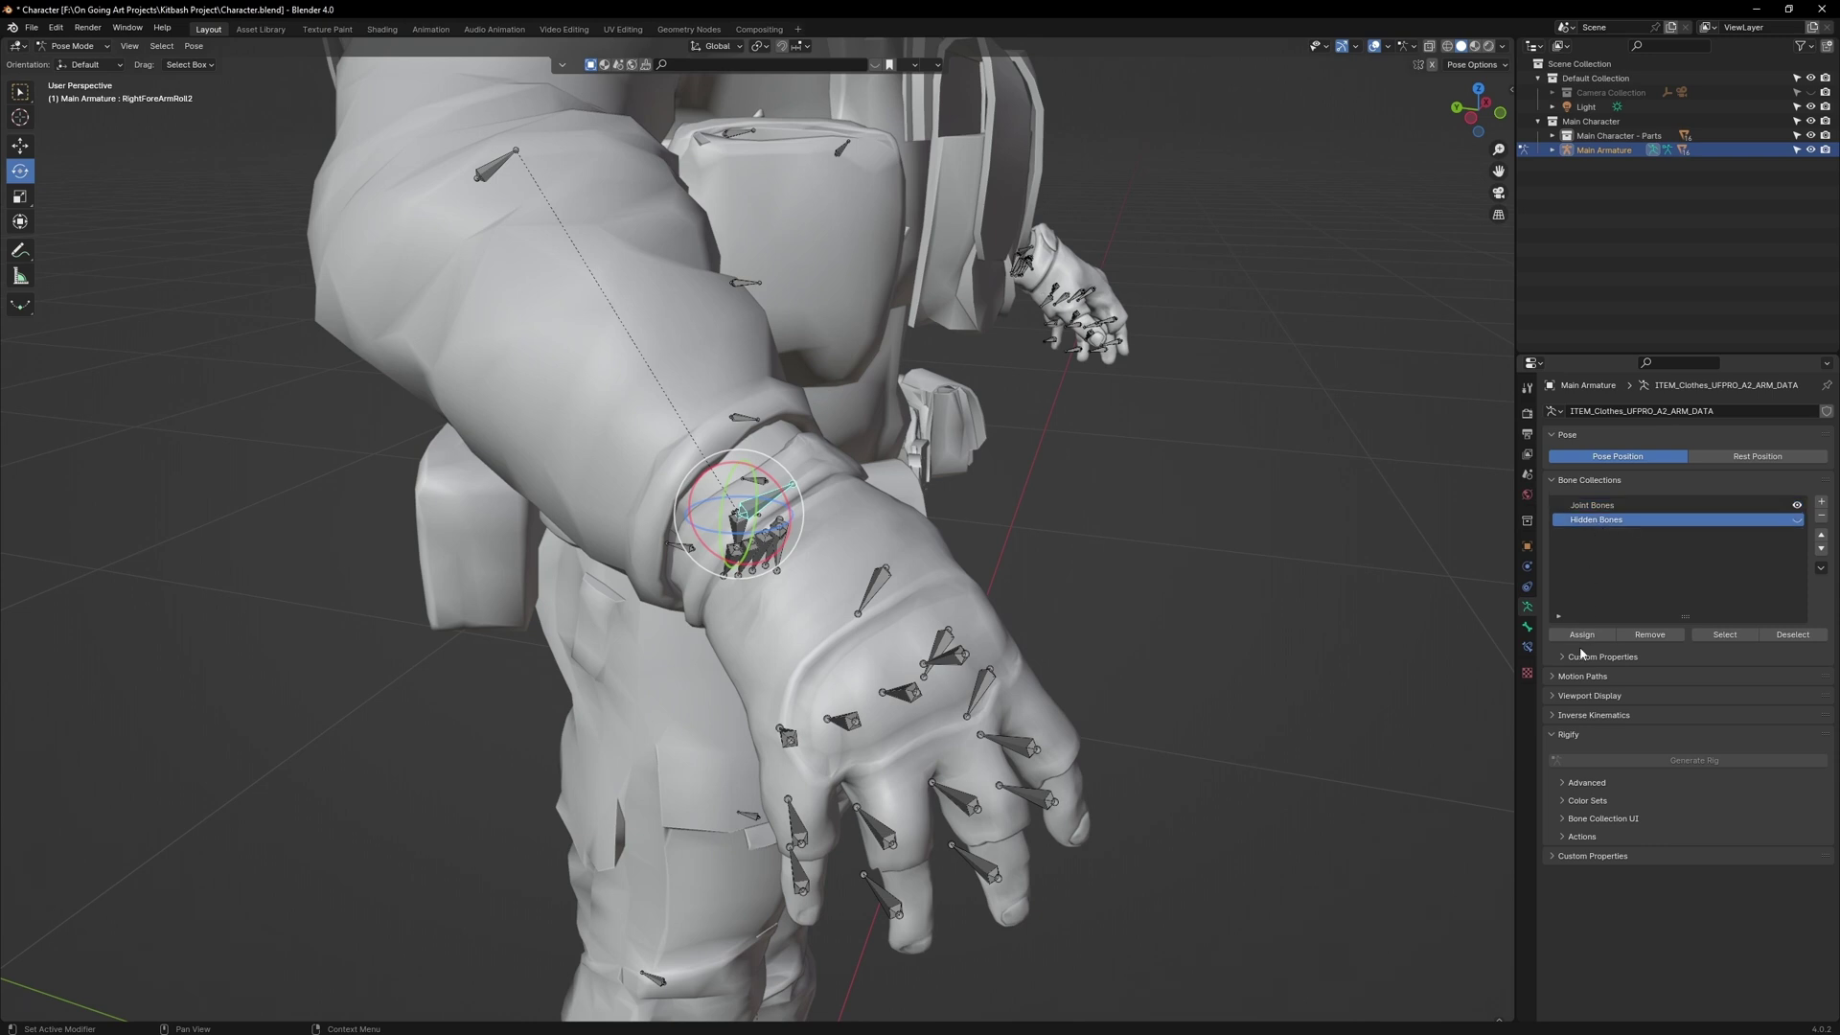
{"action": "left_click", "coordinate": [1581, 634]}
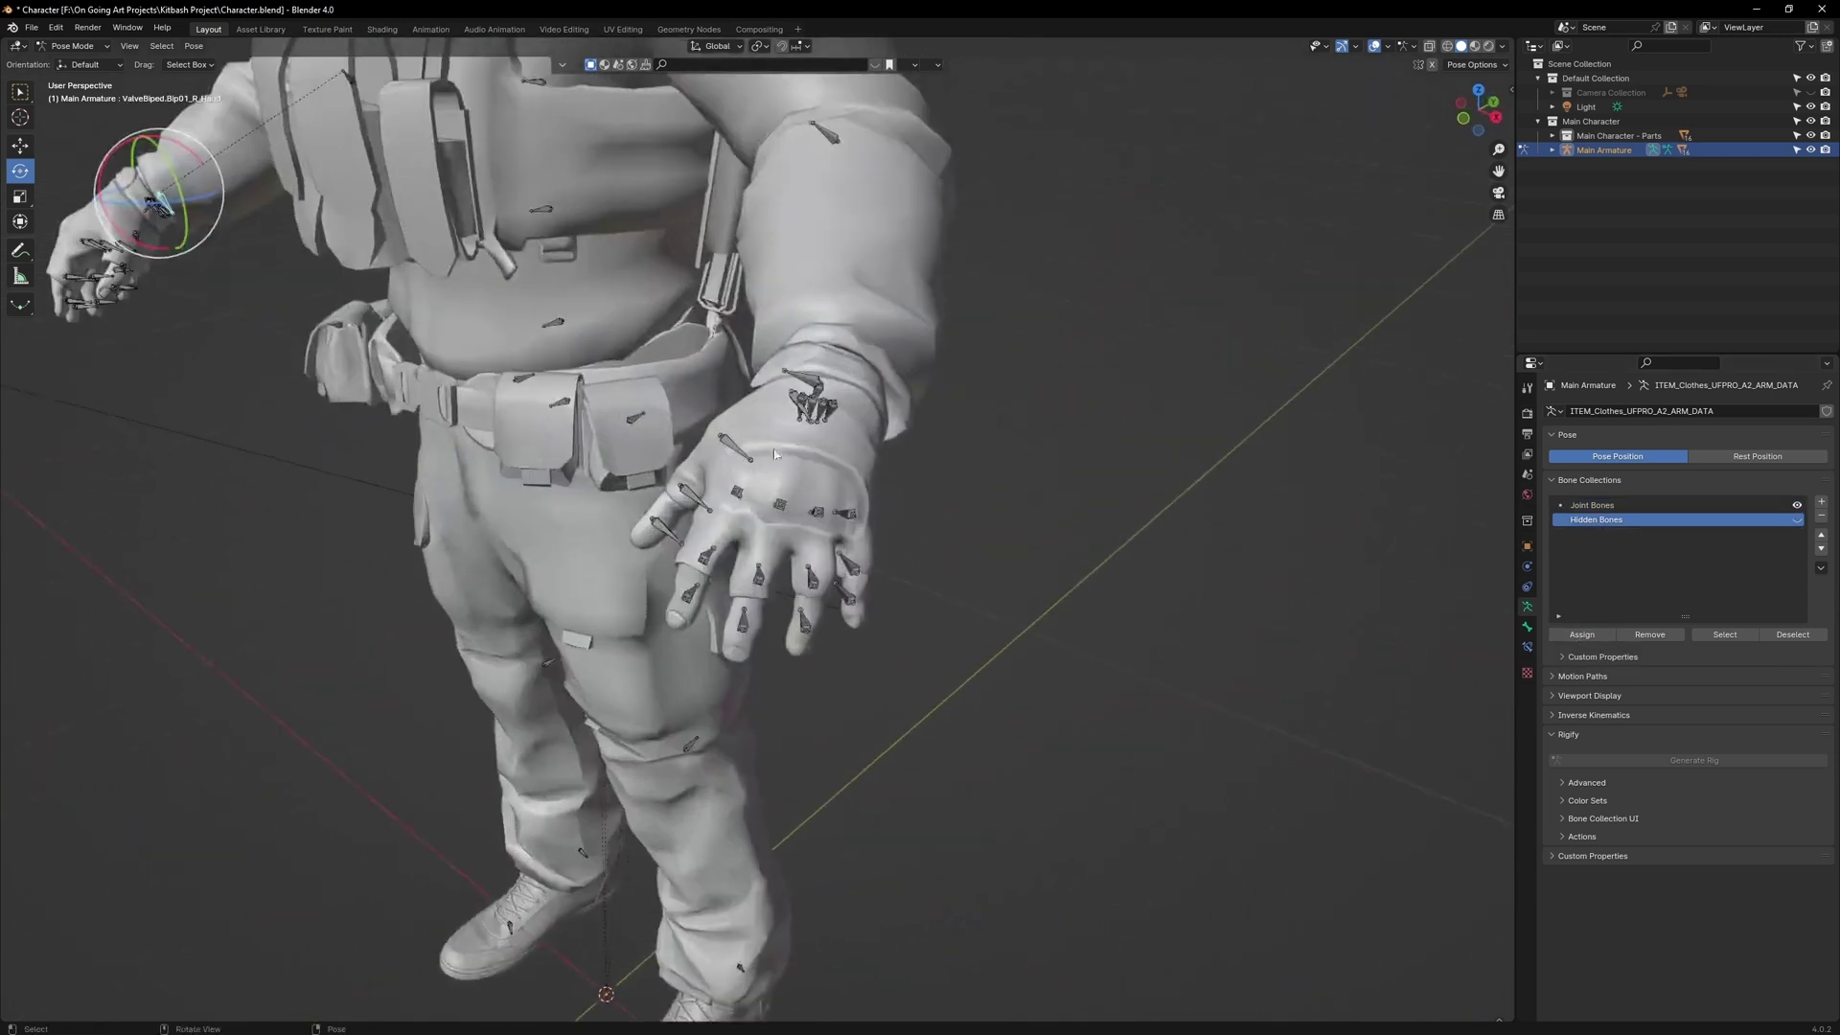
Test the left forearm roll bone at the wrist, undo its rotation, and move it from Joint Bones to Hidden Bones.
{"action": "scroll", "coordinate": [777, 454], "scroll_direction": "up", "scroll_amount": 4}
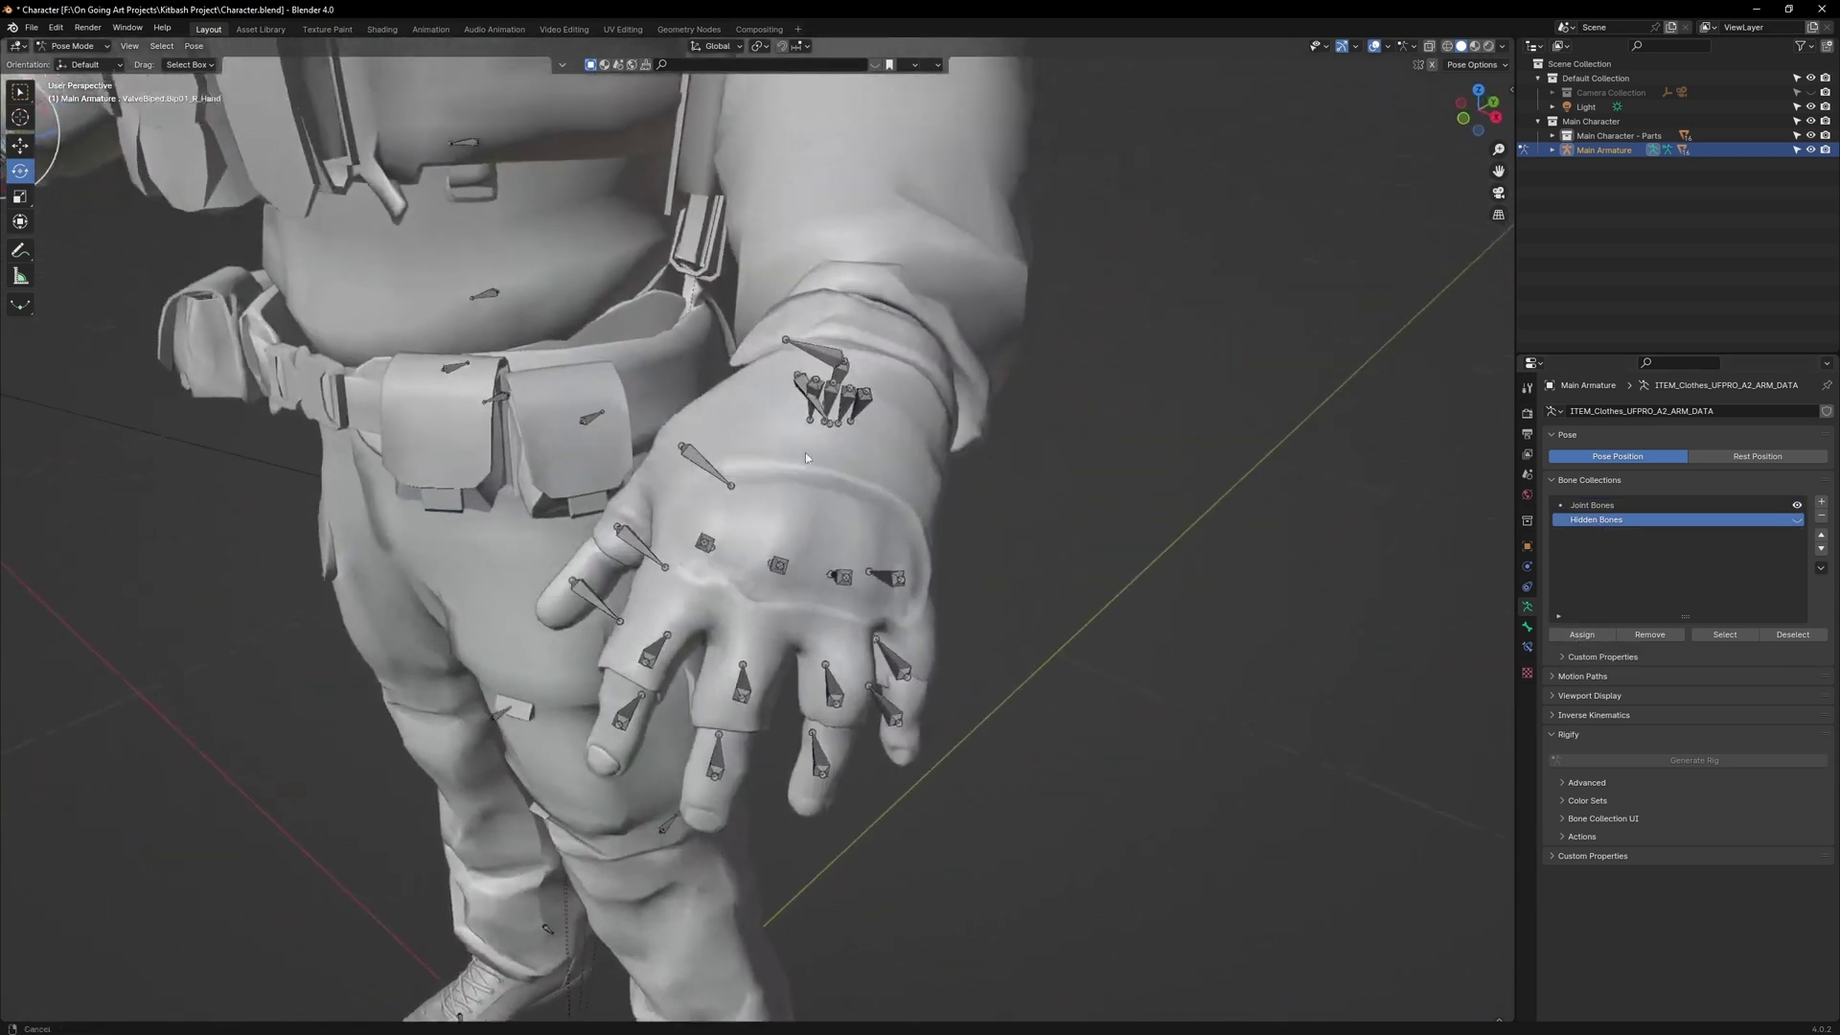
{"action": "left_click", "coordinate": [827, 387]}
{"action": "left_click_drag", "start_coordinate": [870, 413], "coordinate": [856, 408]}
{"action": "key", "text": "ctrl+z"}
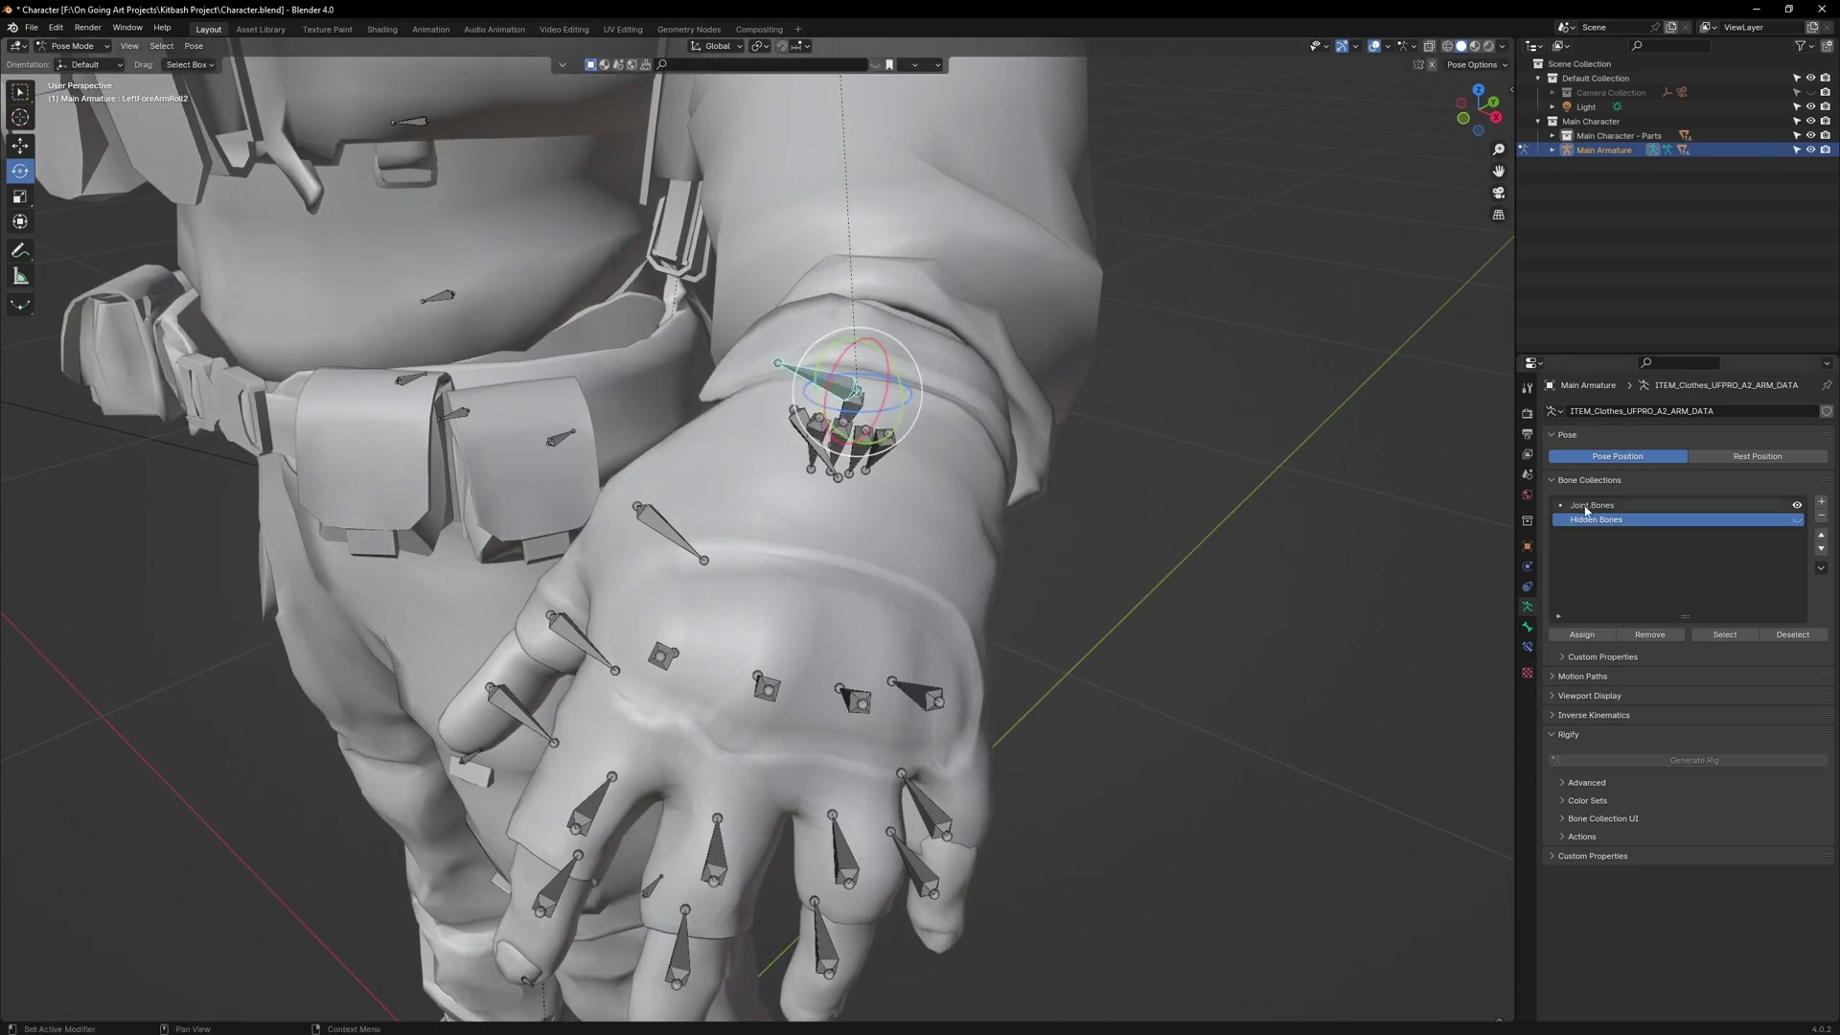
{"action": "left_click", "coordinate": [1588, 508]}
{"action": "left_click", "coordinate": [1635, 633]}
{"action": "left_click", "coordinate": [1617, 520]}
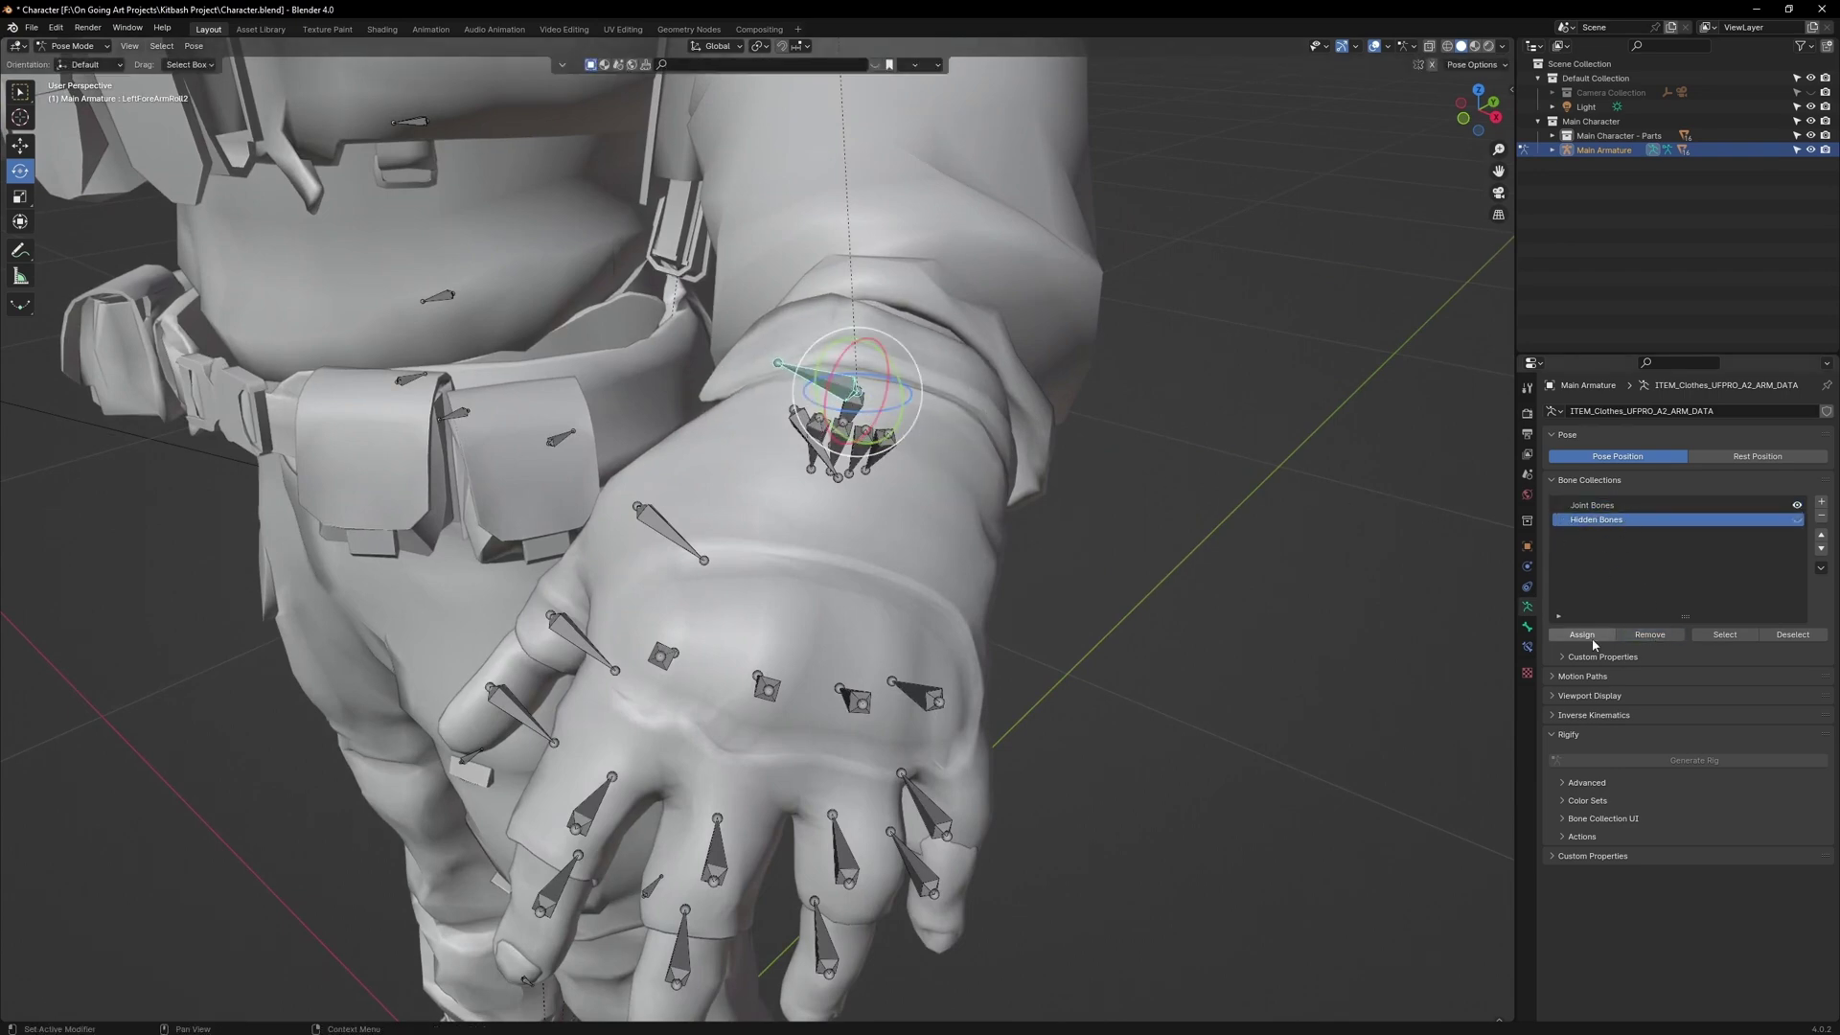
{"action": "left_click", "coordinate": [1582, 634]}
{"action": "scroll", "coordinate": [1184, 507], "scroll_direction": "down", "scroll_amount": 2}
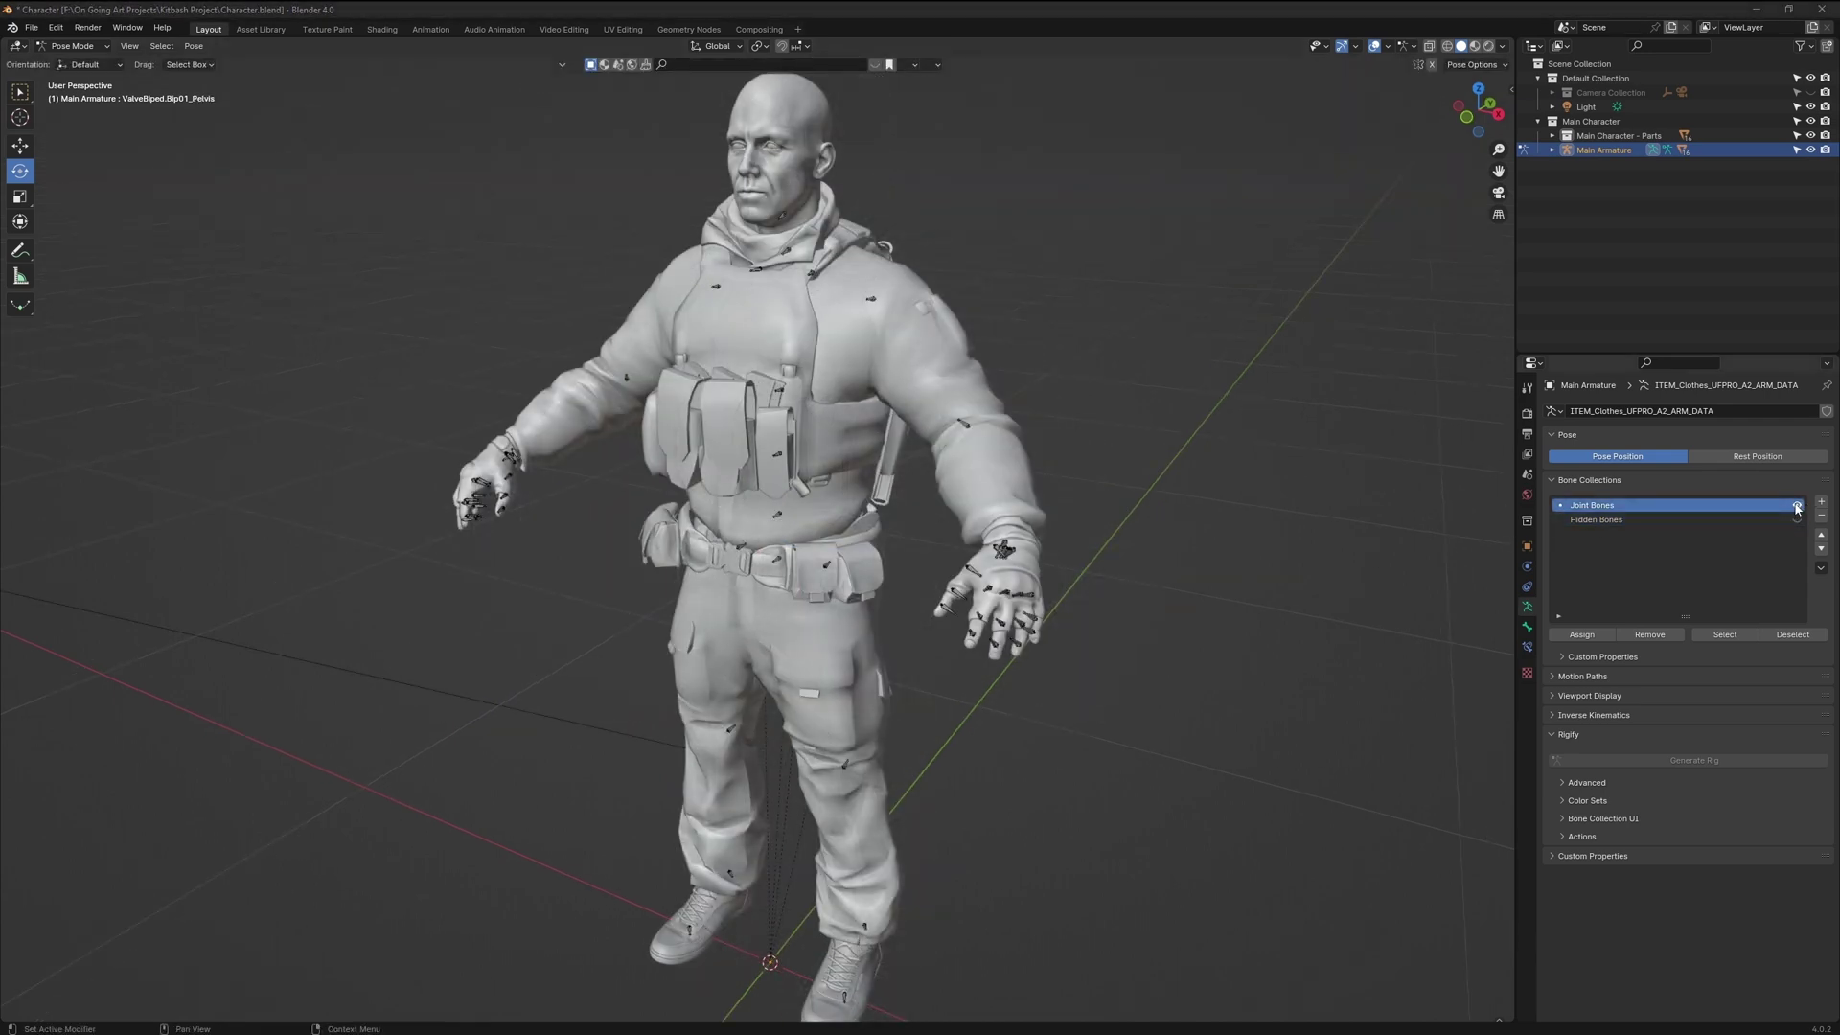
Show only the Hidden Bones collection and test the rotation of its shoulder, arm roll and Spine_Phys bones.
{"action": "left_click", "coordinate": [1798, 506]}
{"action": "left_click", "coordinate": [1796, 519]}
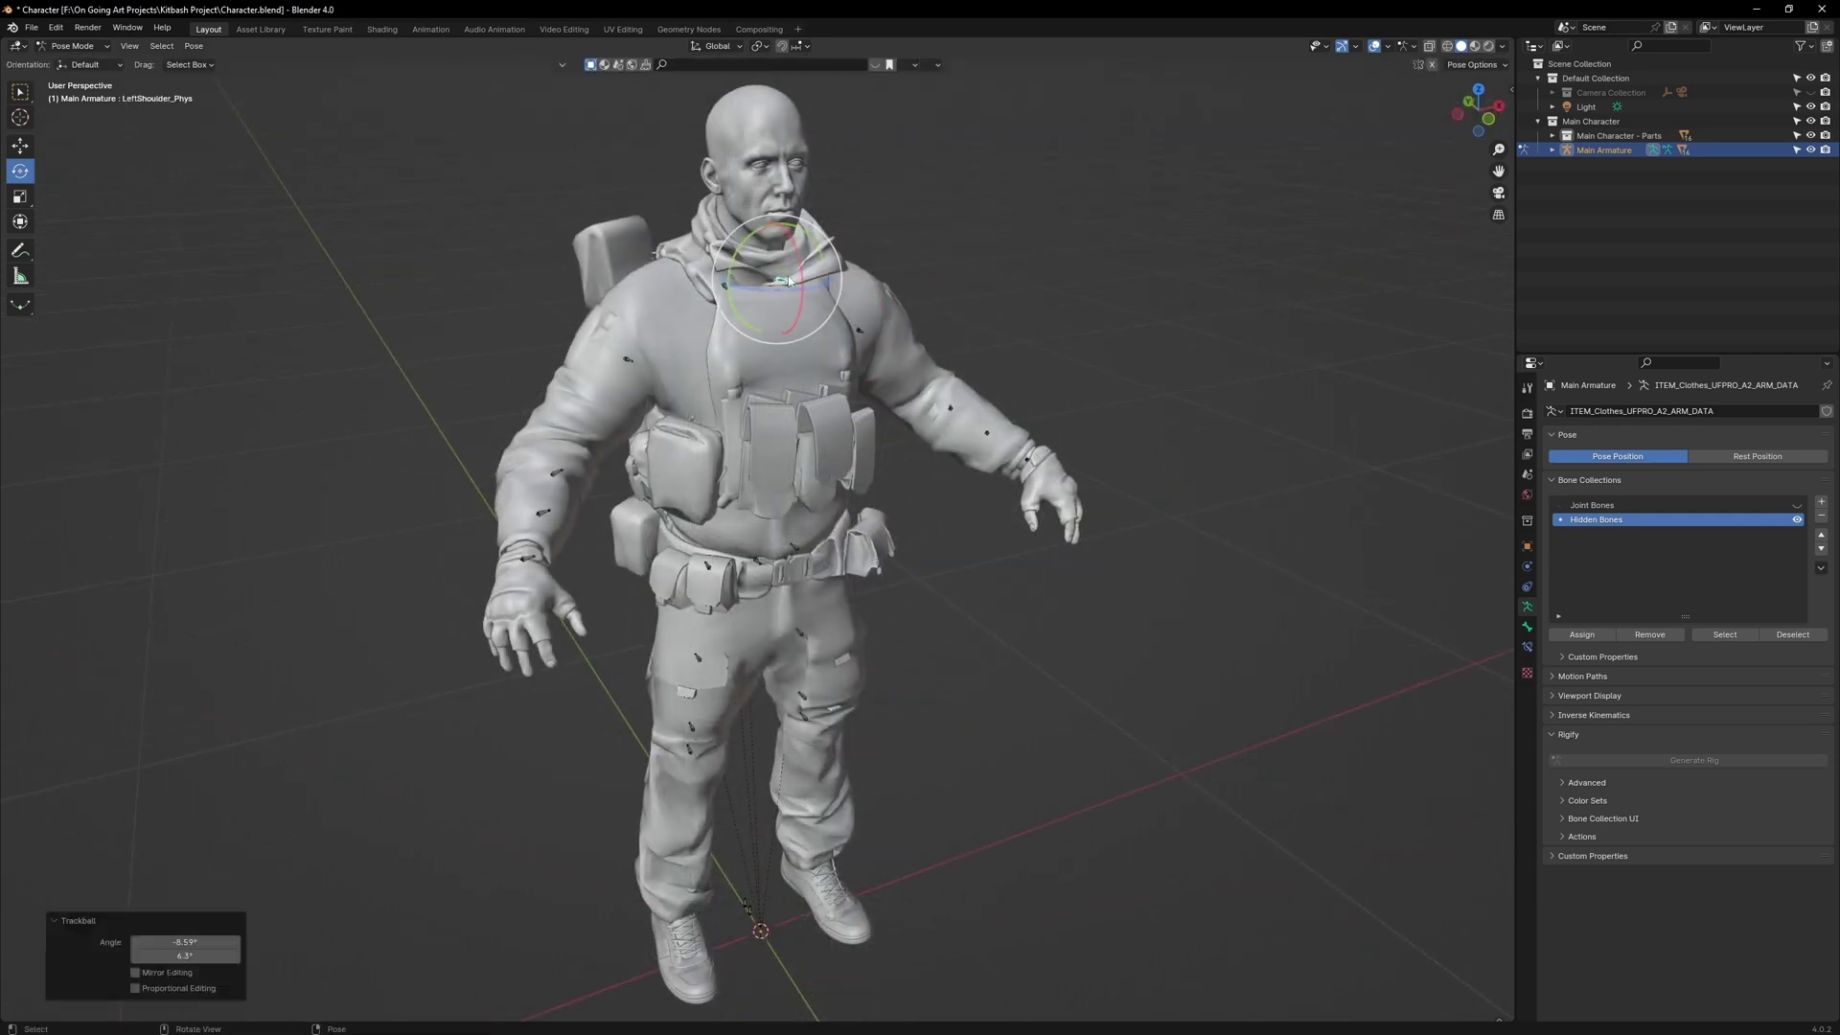
{"action": "key", "text": "r"}
{"action": "key", "text": "r"}
{"action": "key", "text": "Return"}
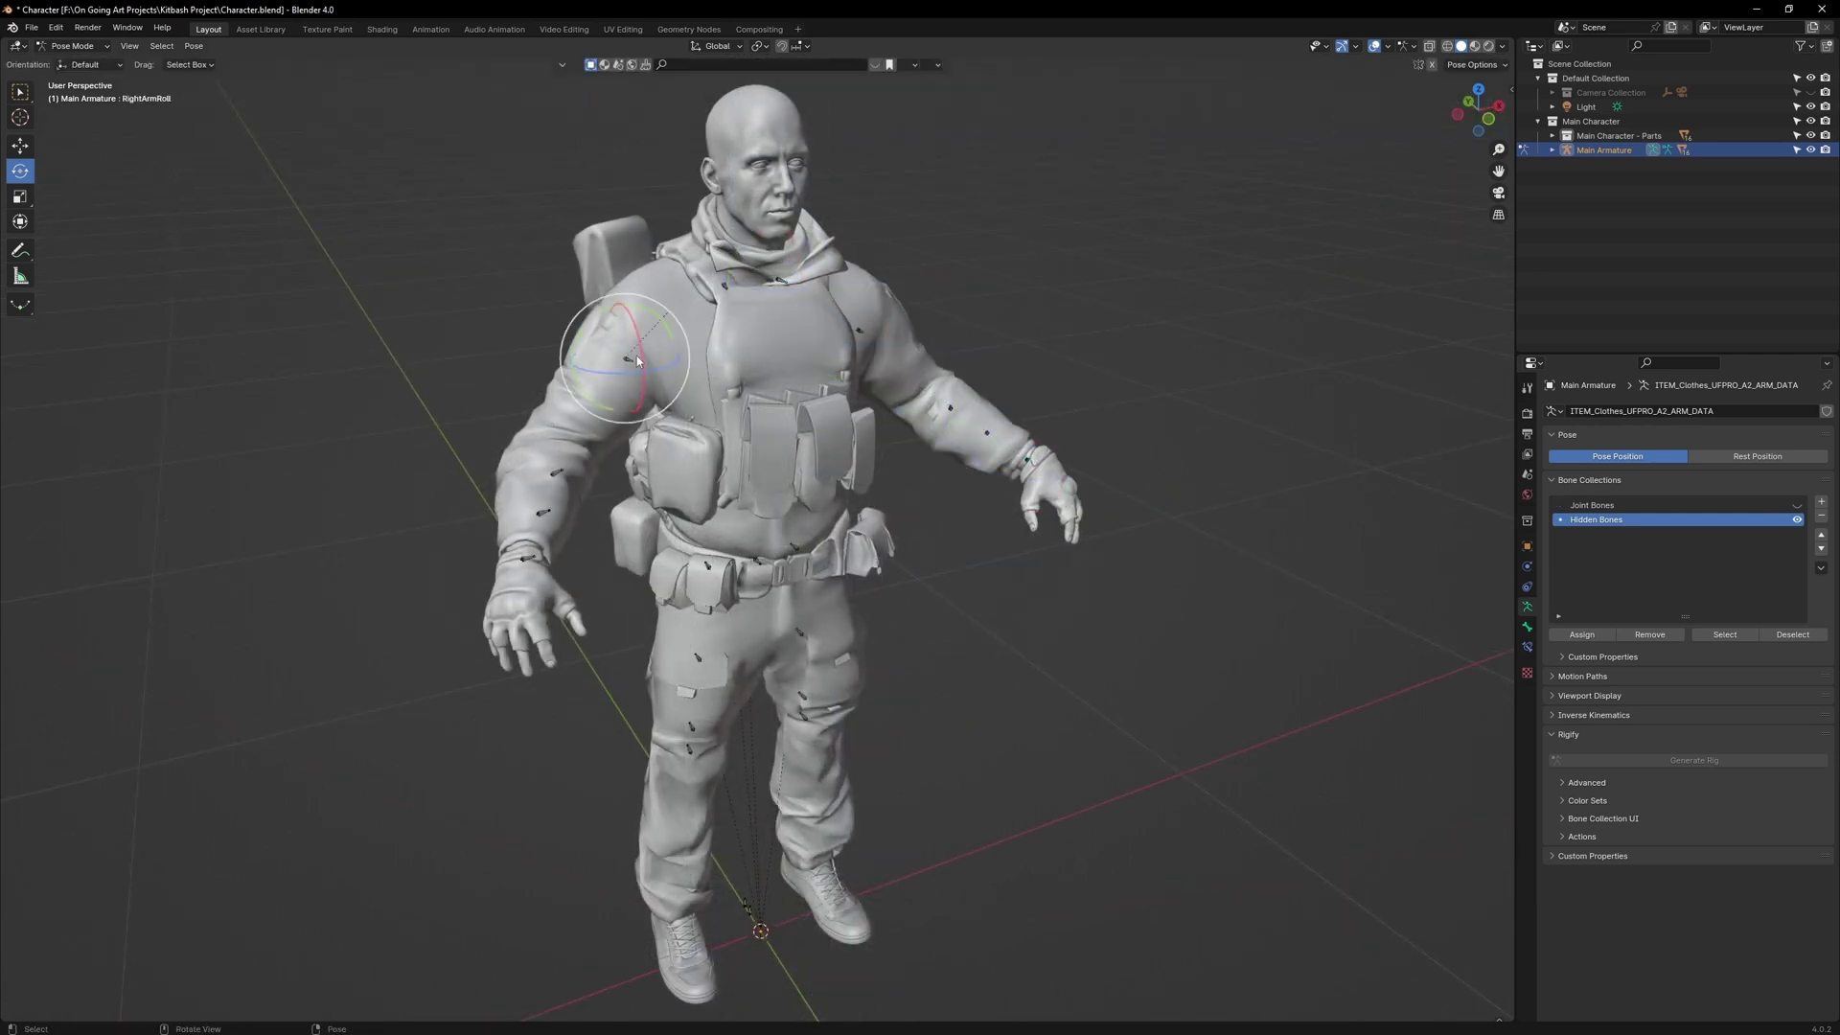
{"action": "left_click", "coordinate": [542, 517]}
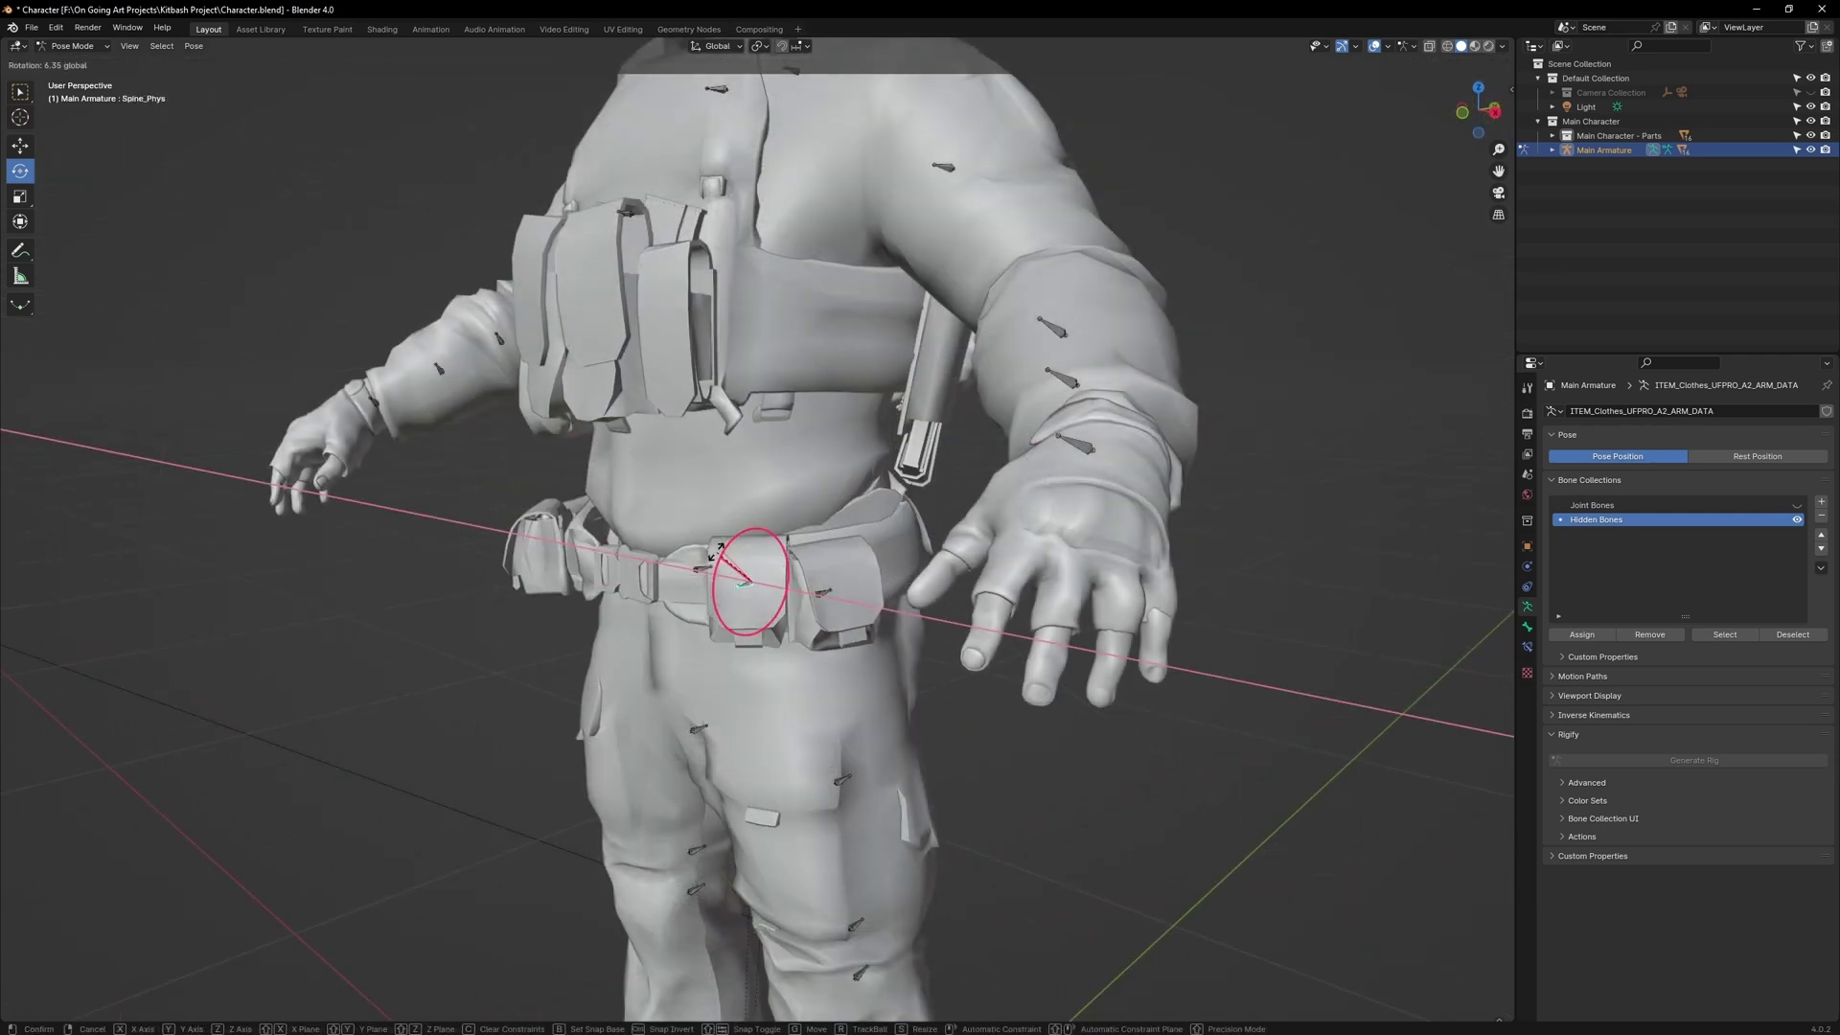
{"action": "left_click_drag", "start_coordinate": [742, 575], "coordinate": [803, 553]}
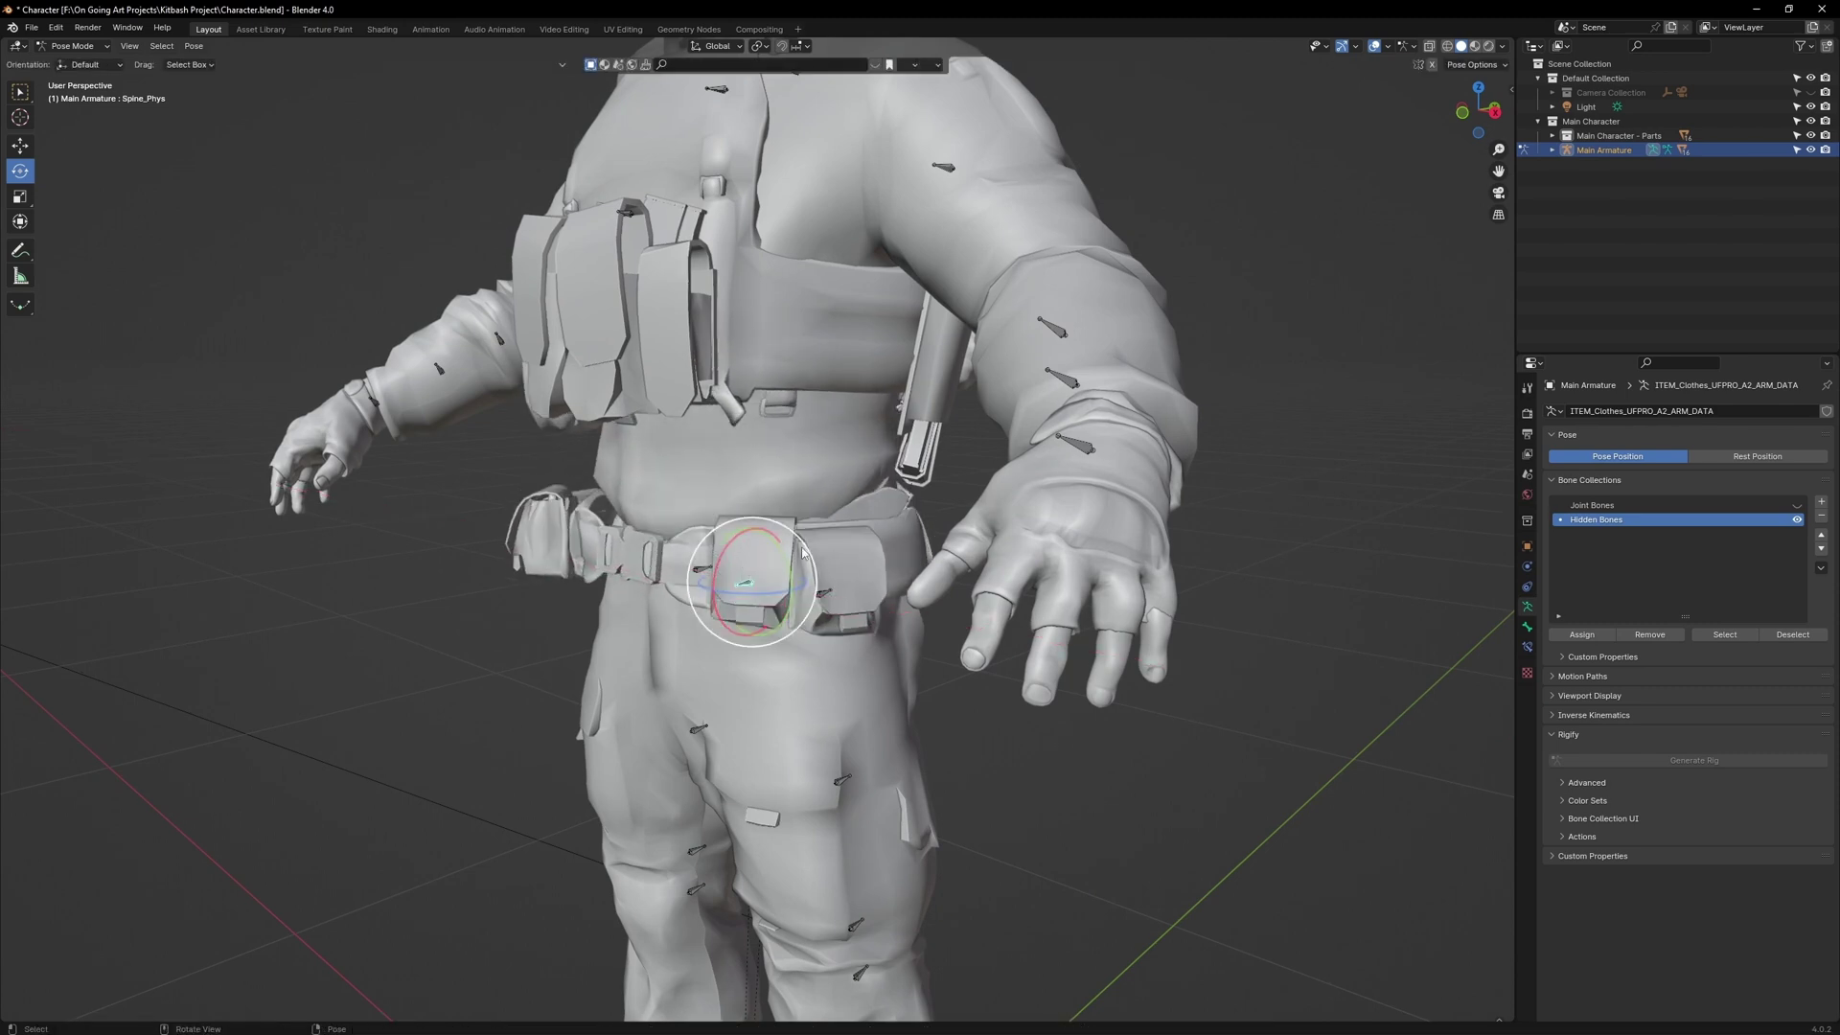
Show the Joint Bones collection again and test how the Spine_Phys bone at the belt rotates the pouches.
{"action": "left_click", "coordinate": [1797, 506]}
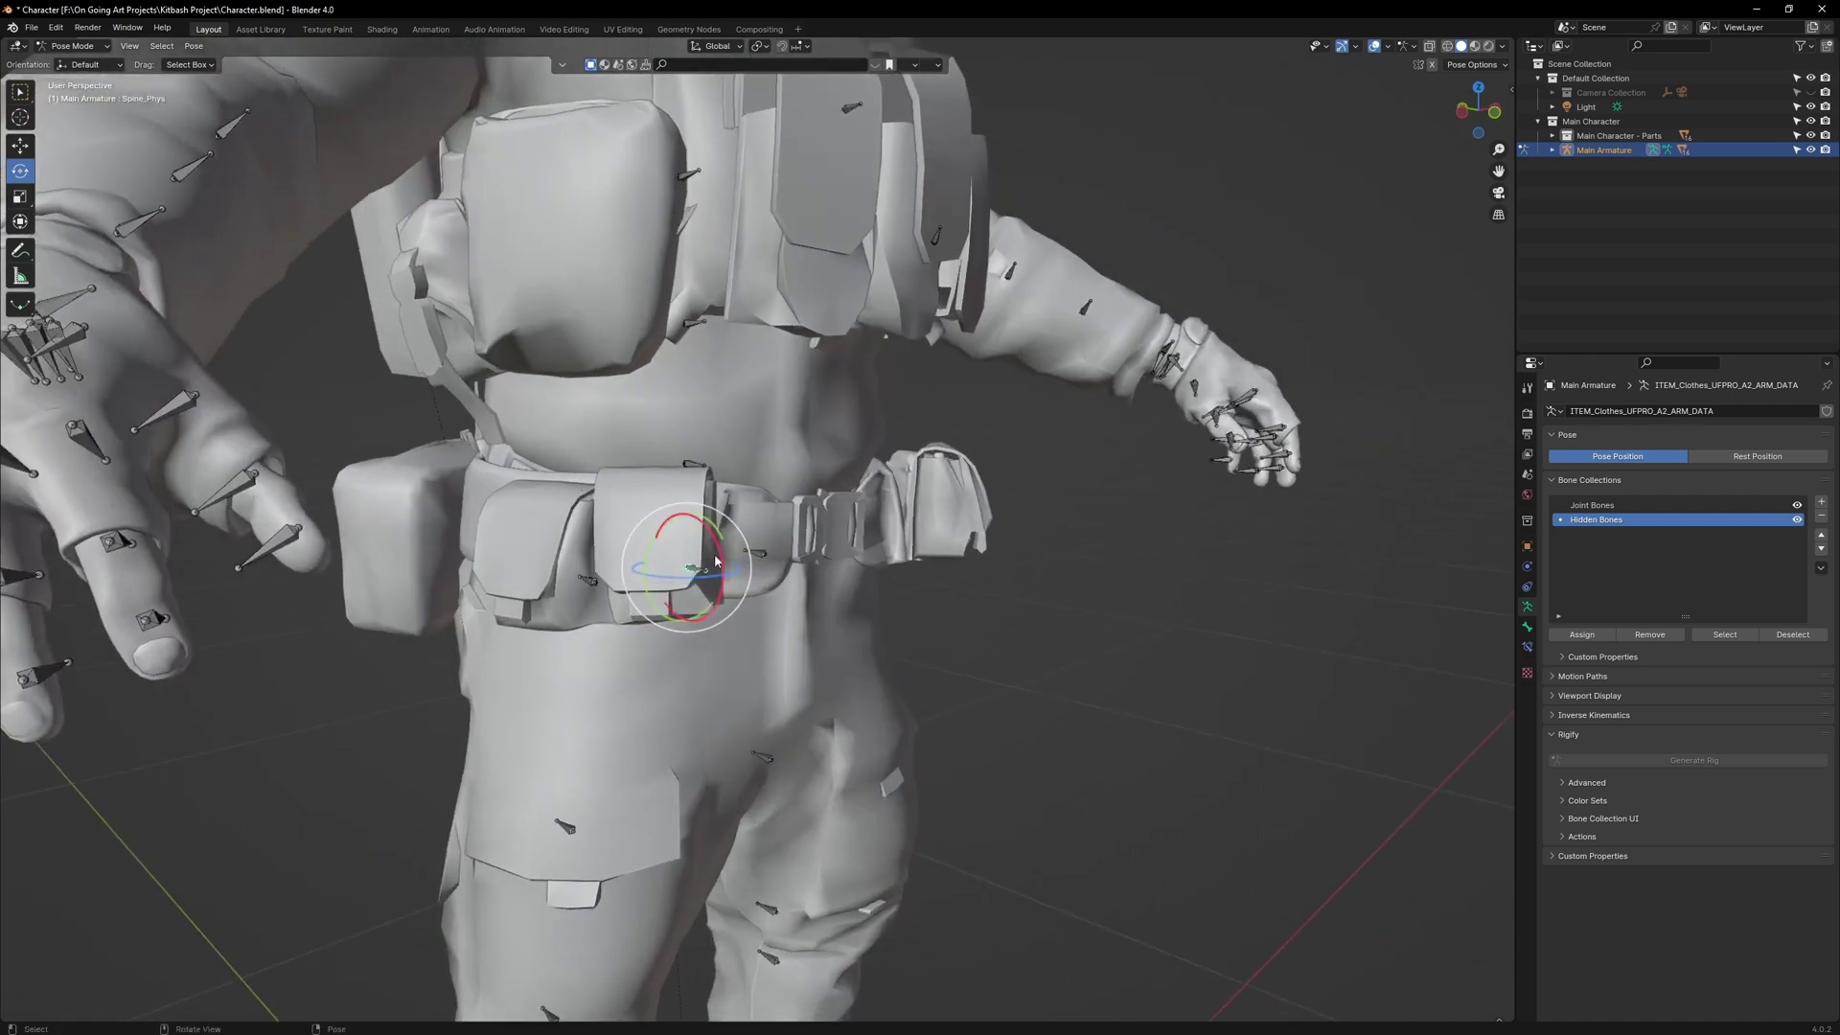
{"action": "left_click_drag", "start_coordinate": [721, 553], "coordinate": [717, 539]}
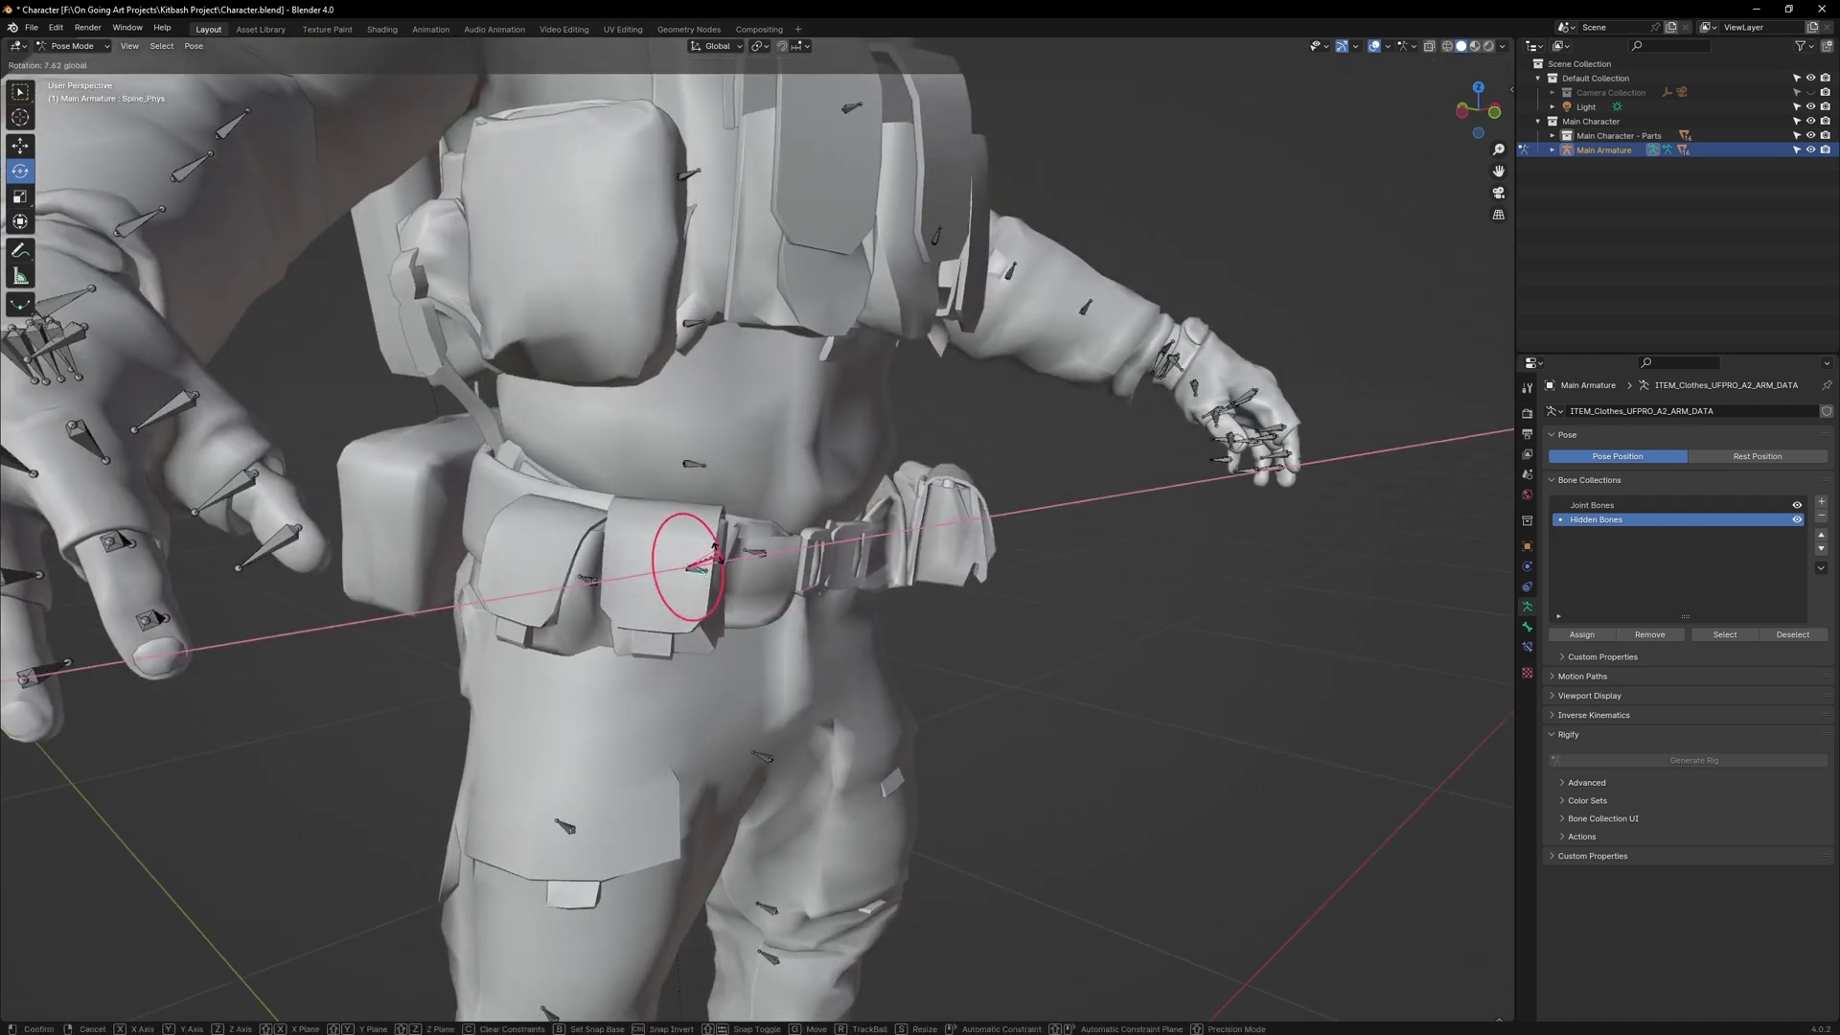
{"action": "left_click_drag", "start_coordinate": [678, 556], "coordinate": [680, 554]}
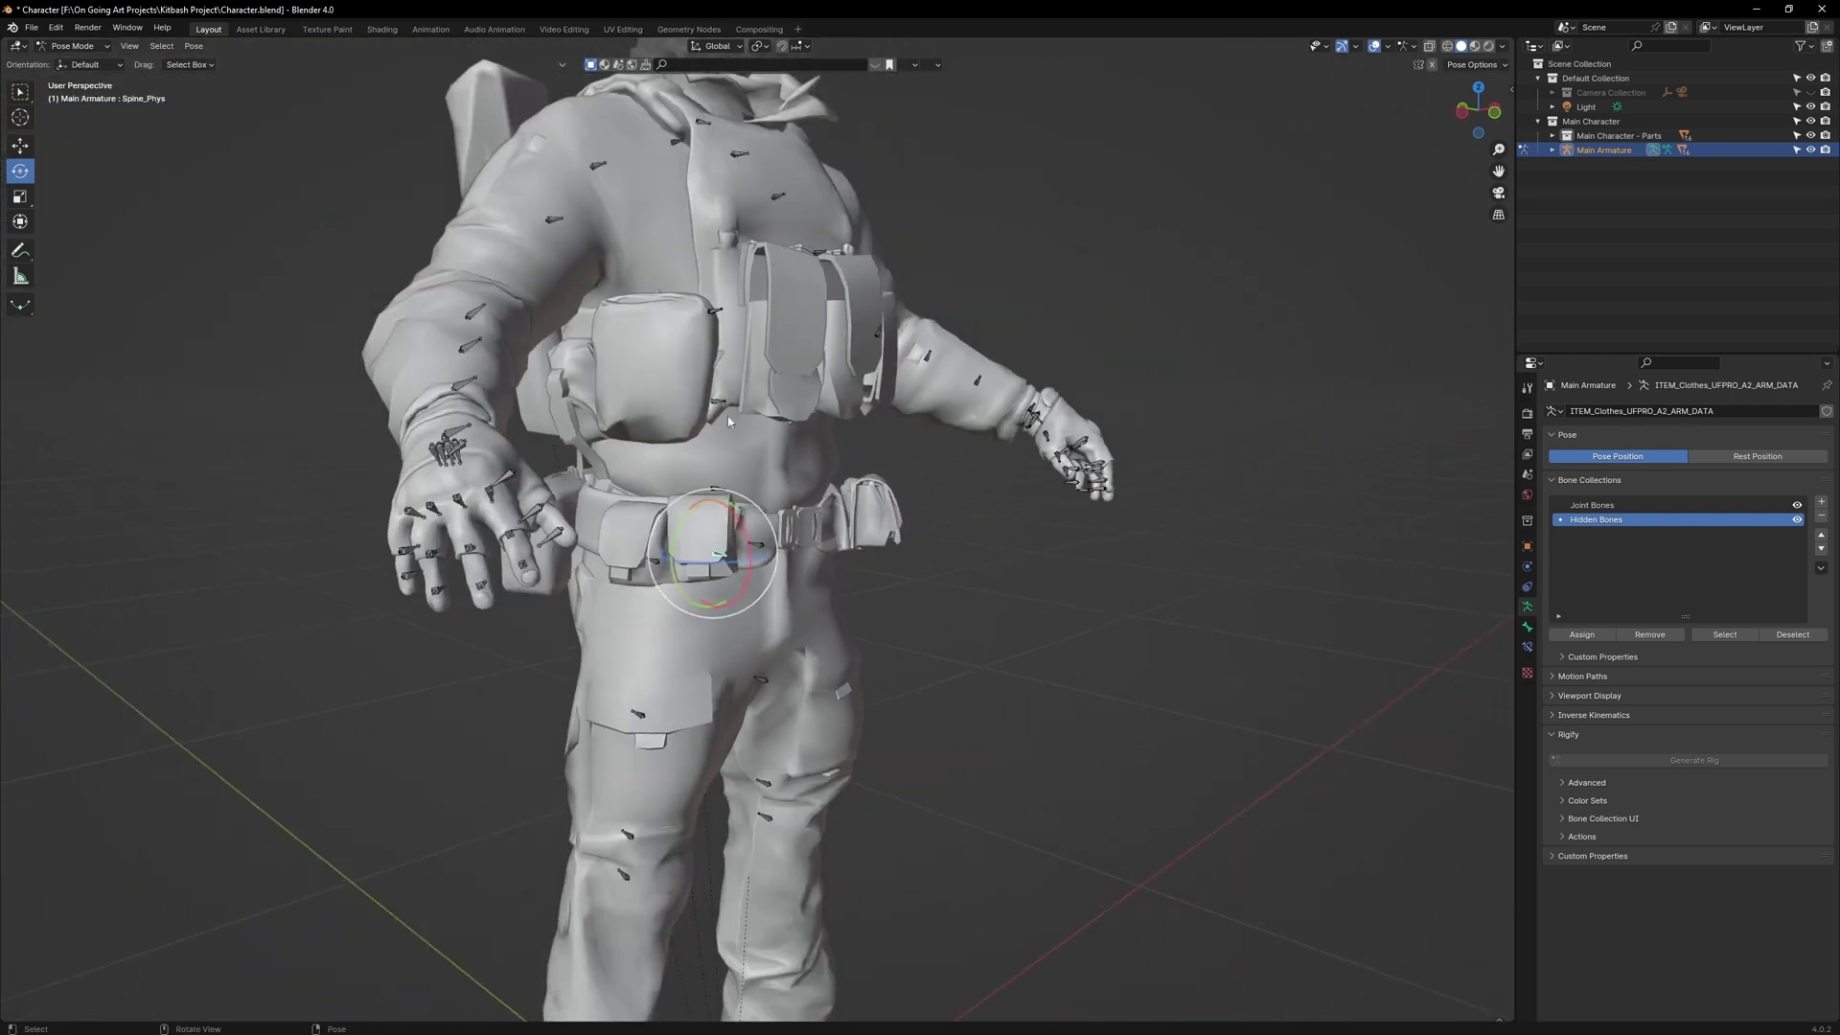
{"action": "scroll", "coordinate": [602, 496], "scroll_direction": "up", "scroll_amount": 5}
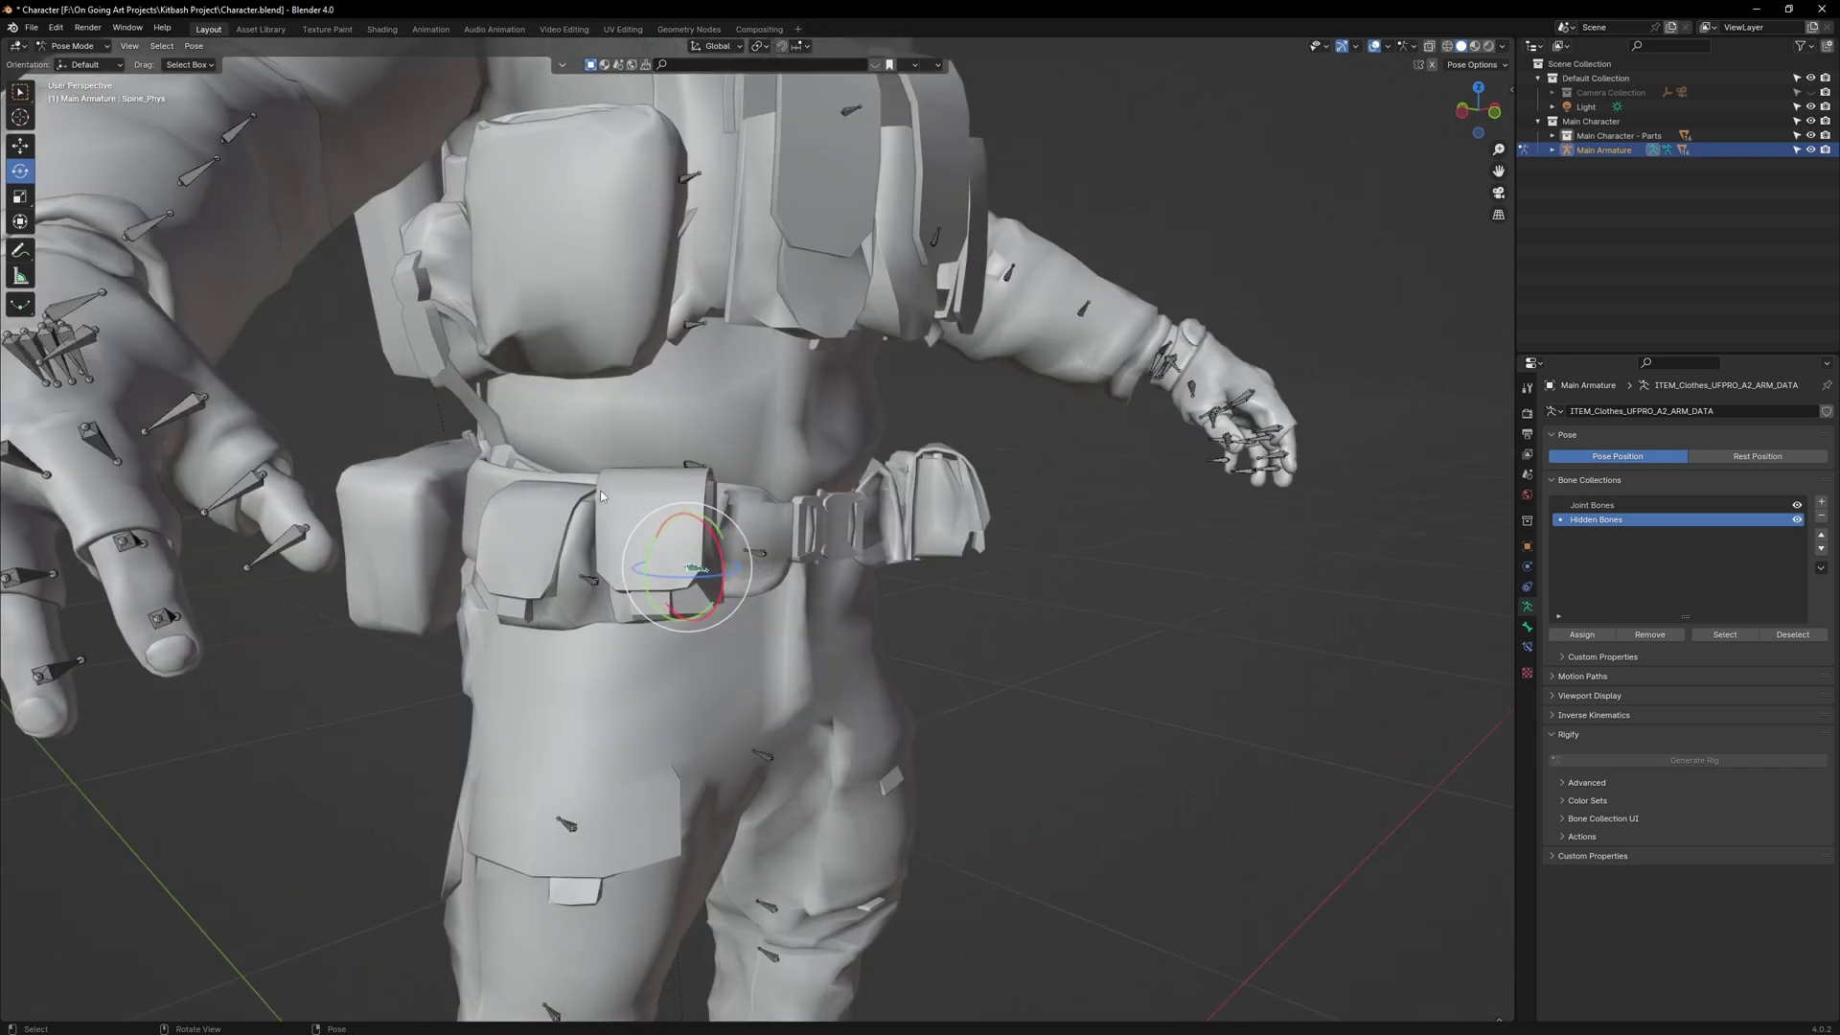
In Edit Mode, move the Spine_Phys bone at the belt up about 0.013 m along Z, and return to Pose Mode.
{"action": "left_click", "coordinate": [82, 46]}
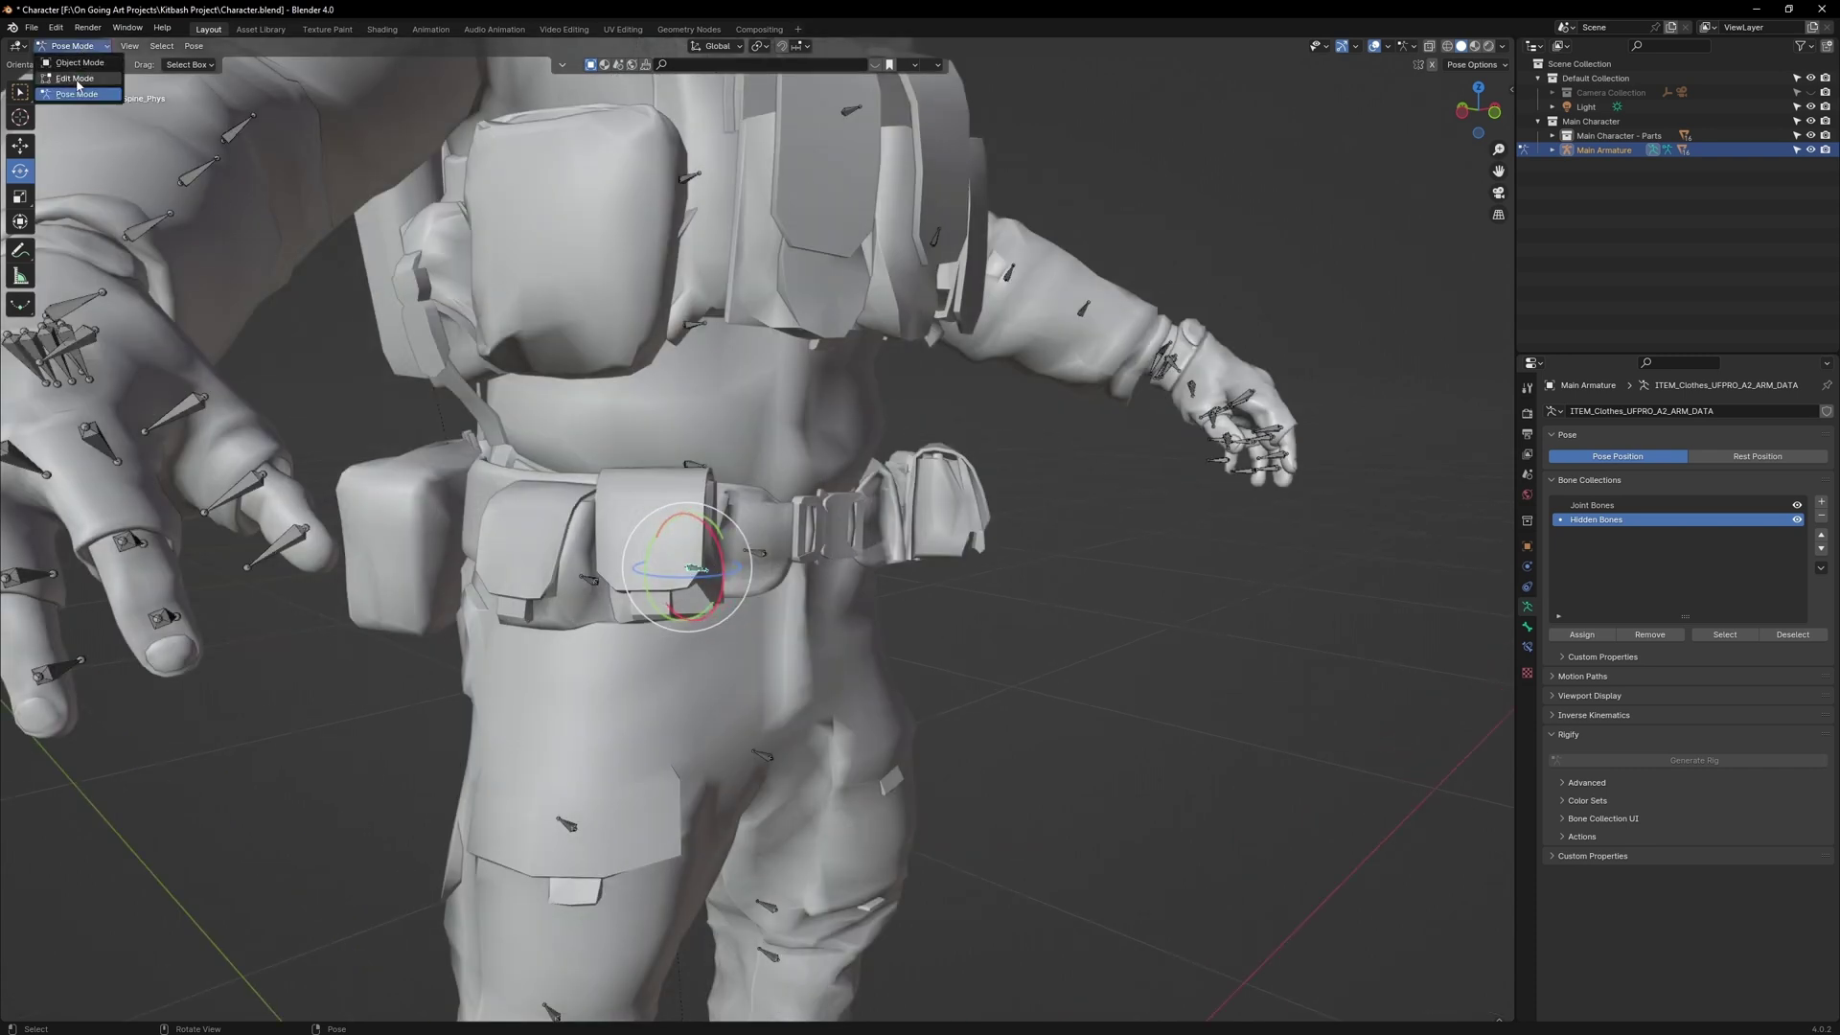
{"action": "left_click", "coordinate": [81, 79]}
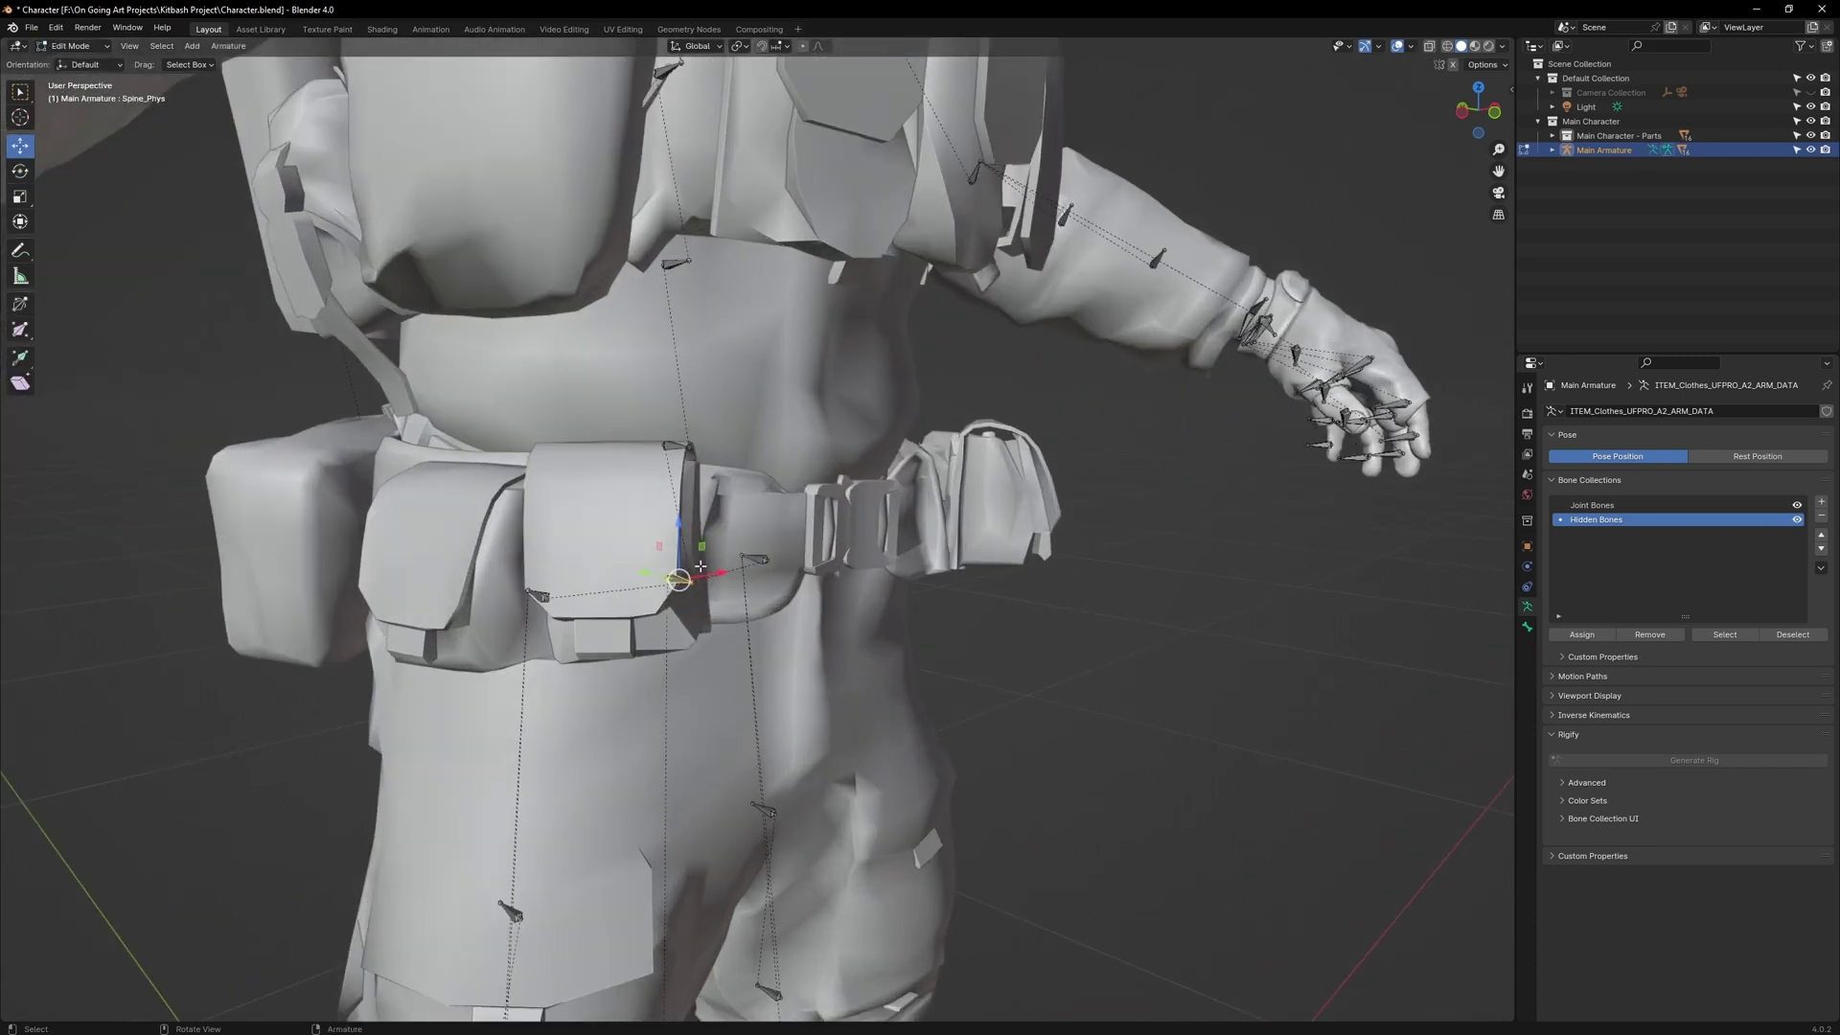
{"action": "key", "text": "g"}
{"action": "key", "text": "z"}
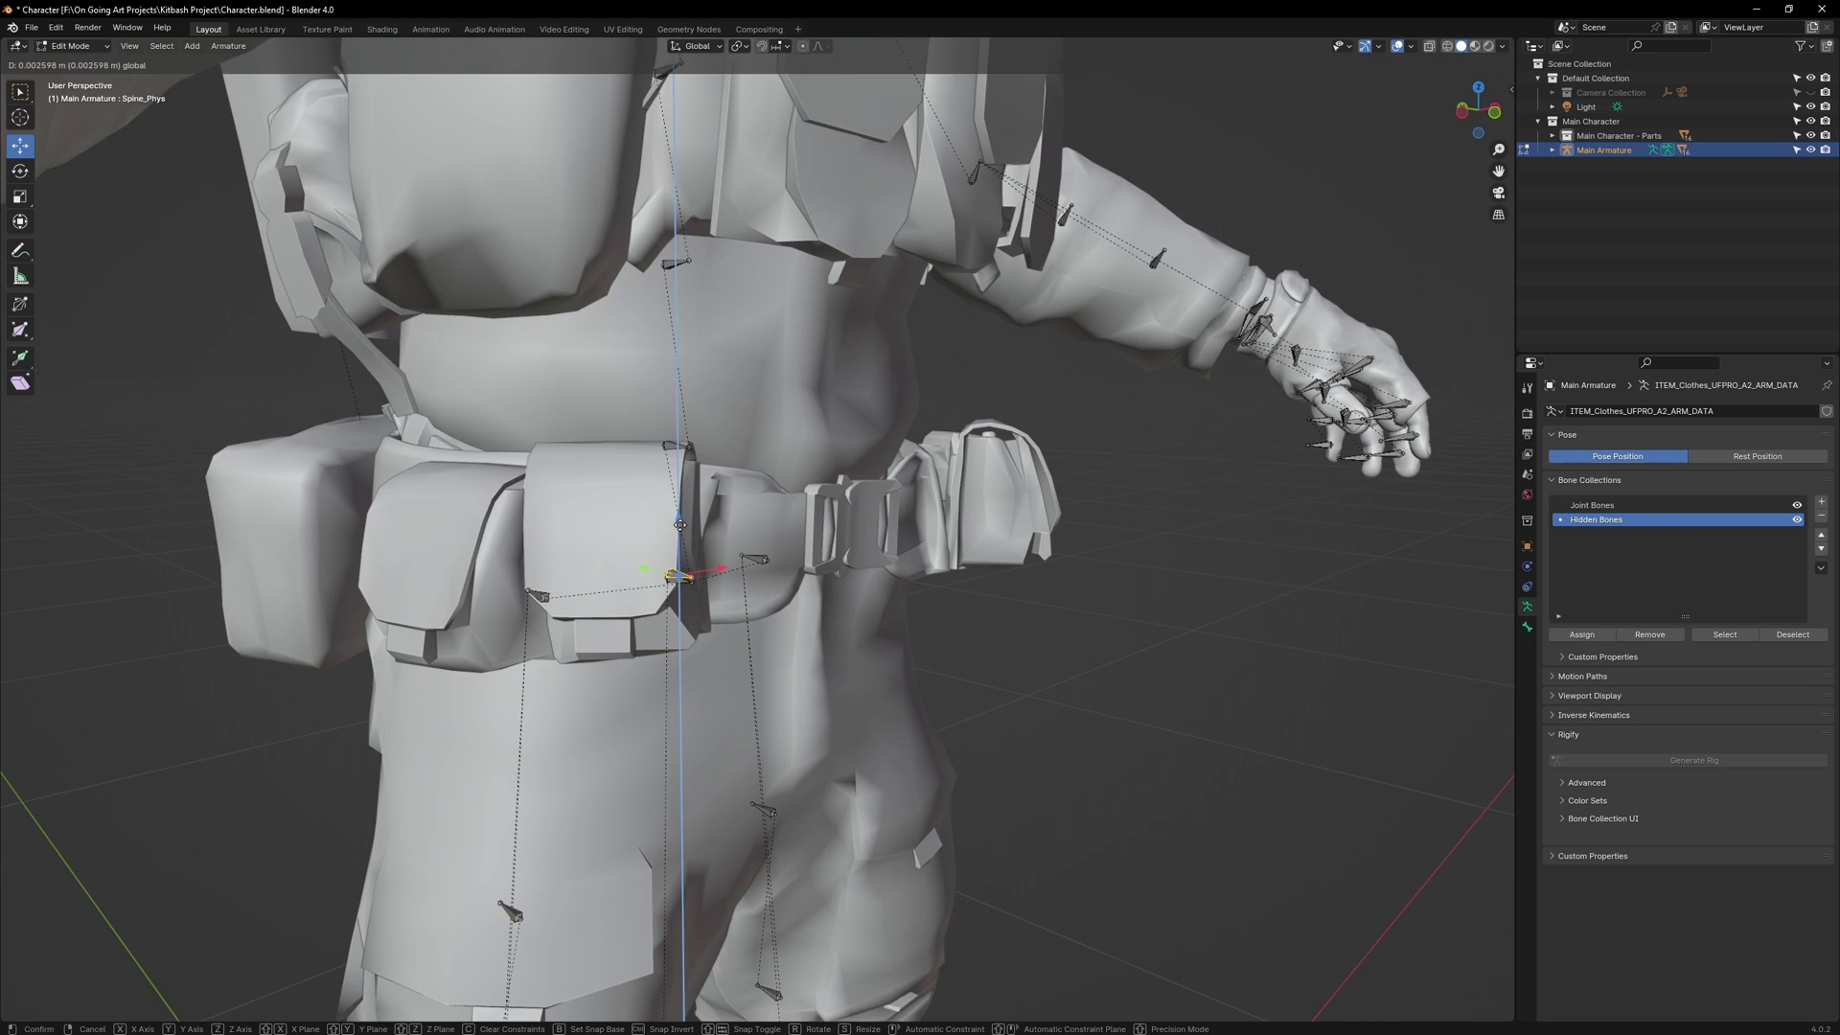
{"action": "left_click", "coordinate": [680, 503]}
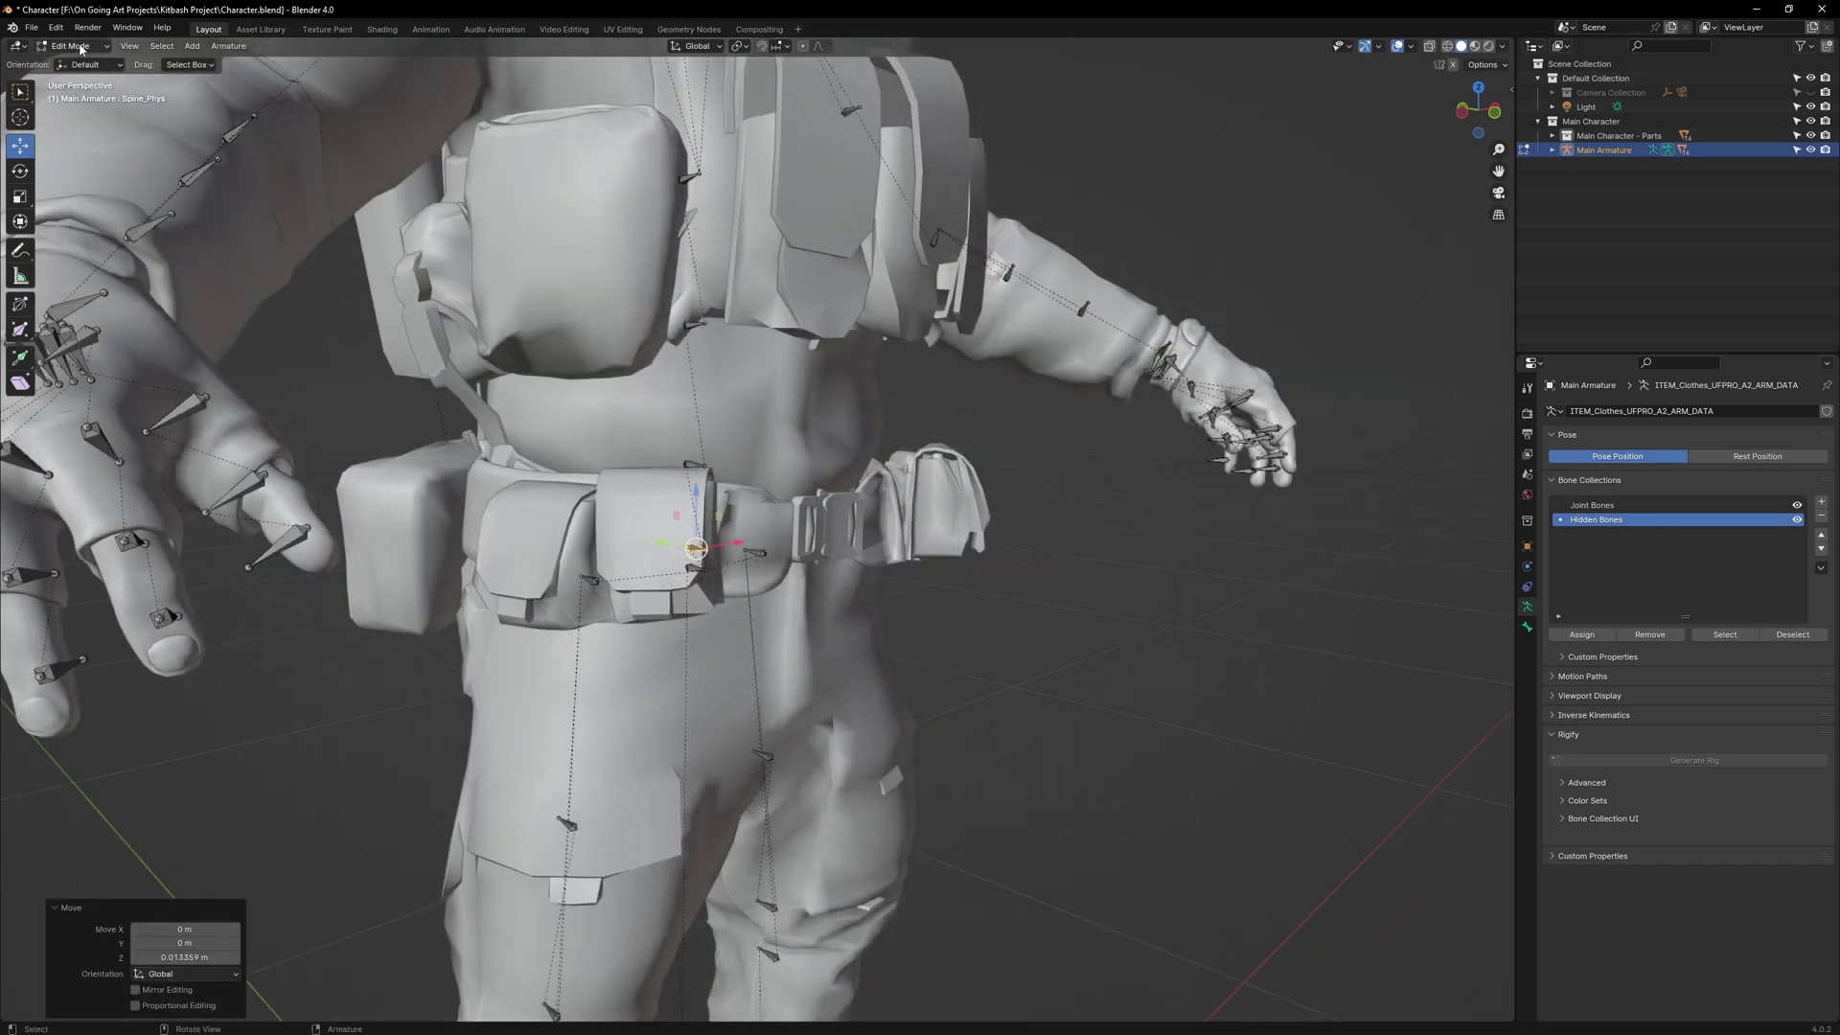
{"action": "left_click", "coordinate": [74, 46]}
{"action": "left_click", "coordinate": [76, 94]}
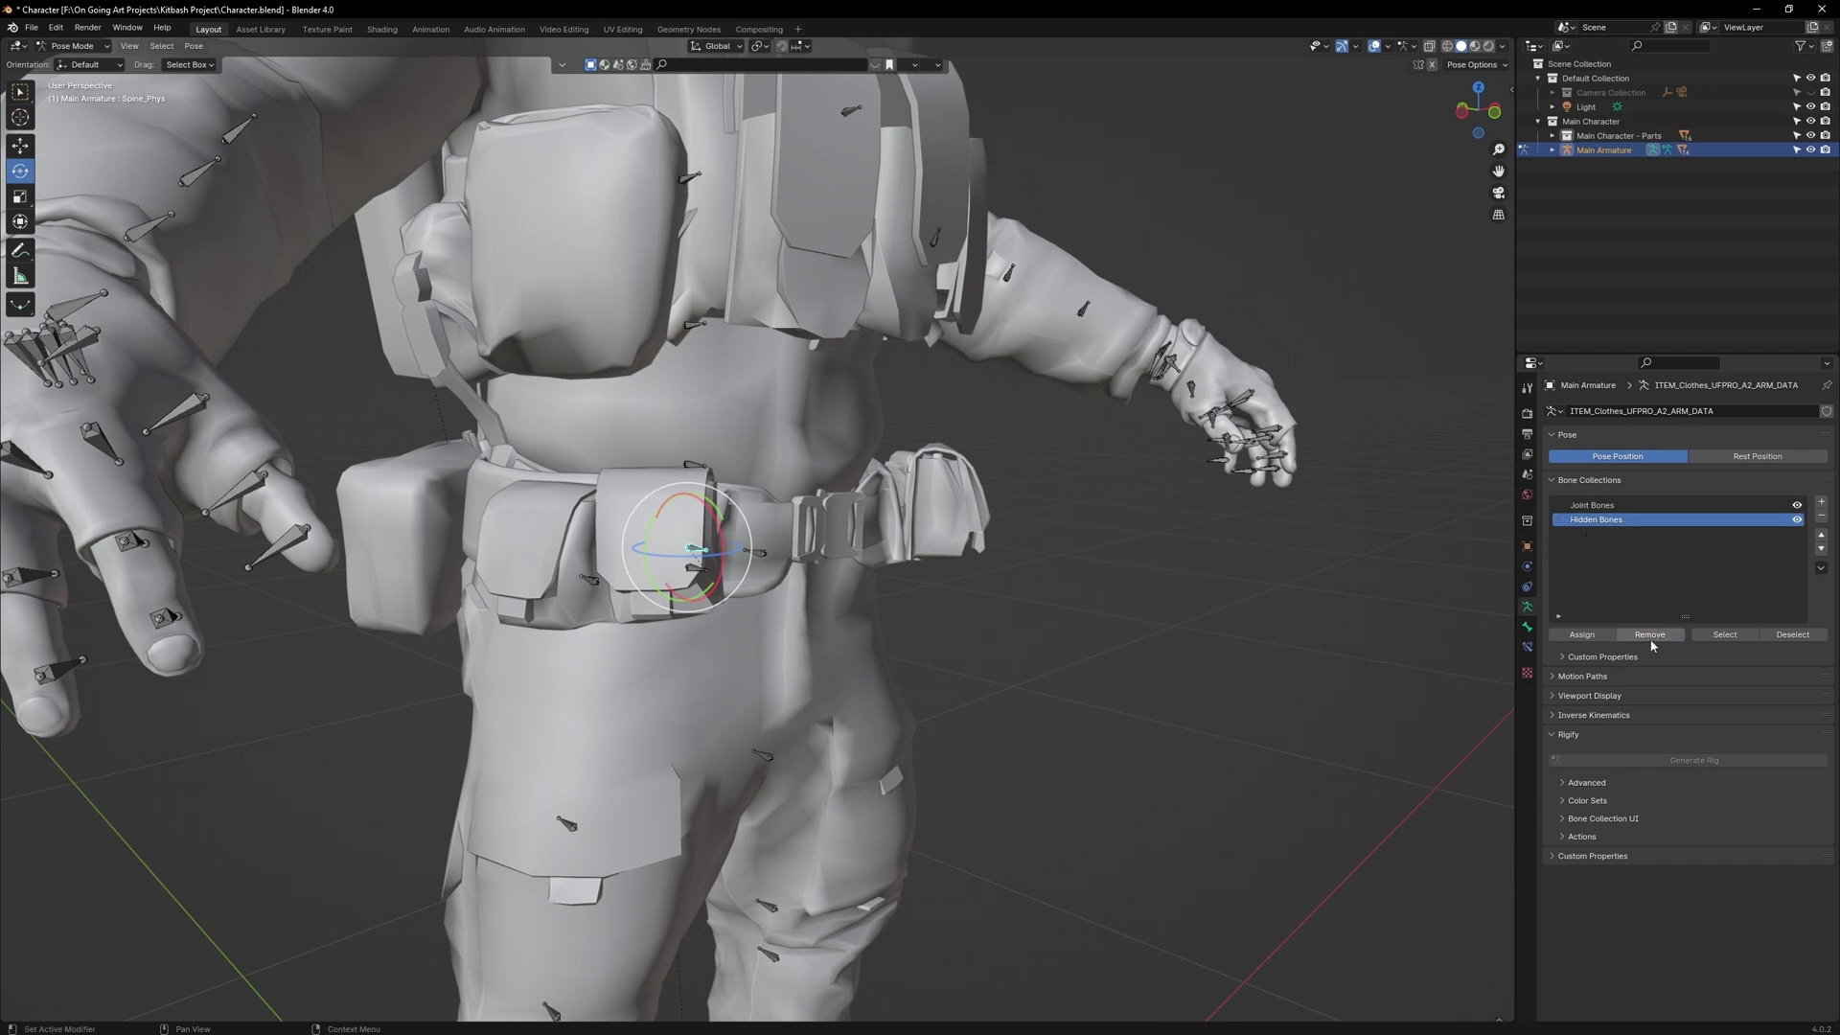
Show only Joint Bones with Spine_Phys assigned to it, and rotate that bone about 16° around the global X axis.
{"action": "left_click", "coordinate": [1613, 507]}
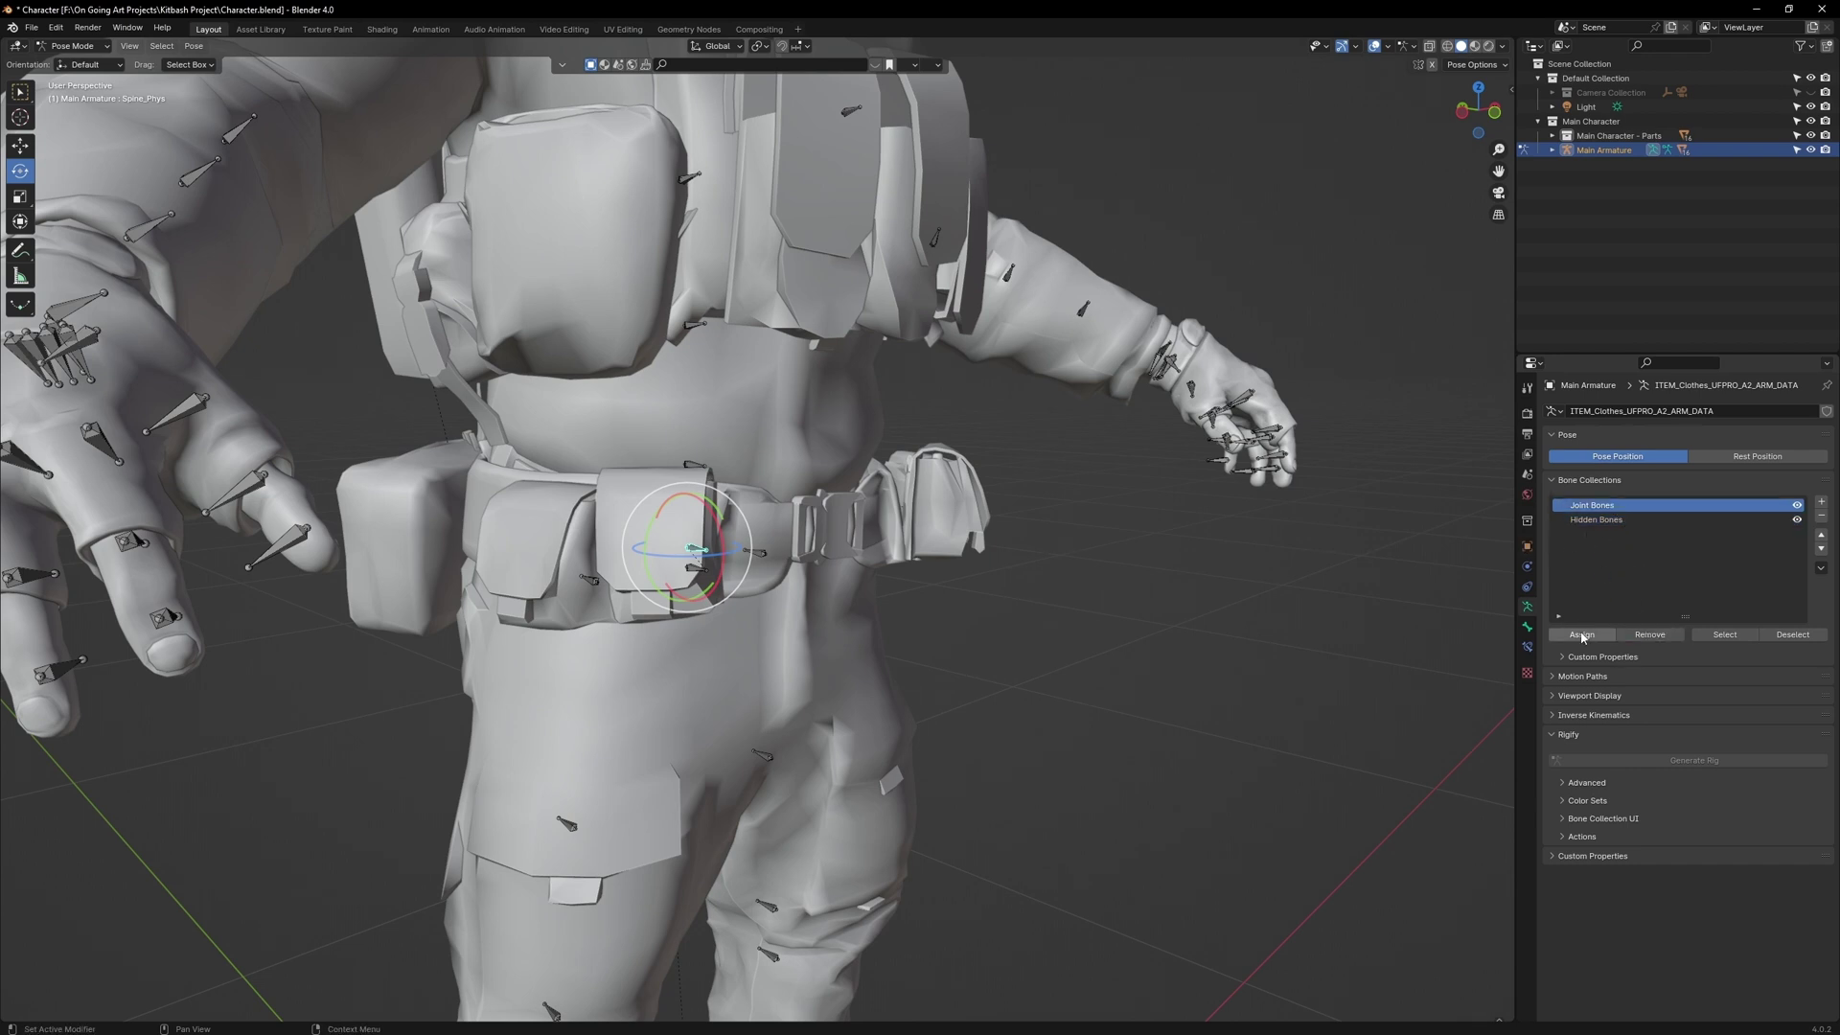
{"action": "left_click", "coordinate": [1798, 520]}
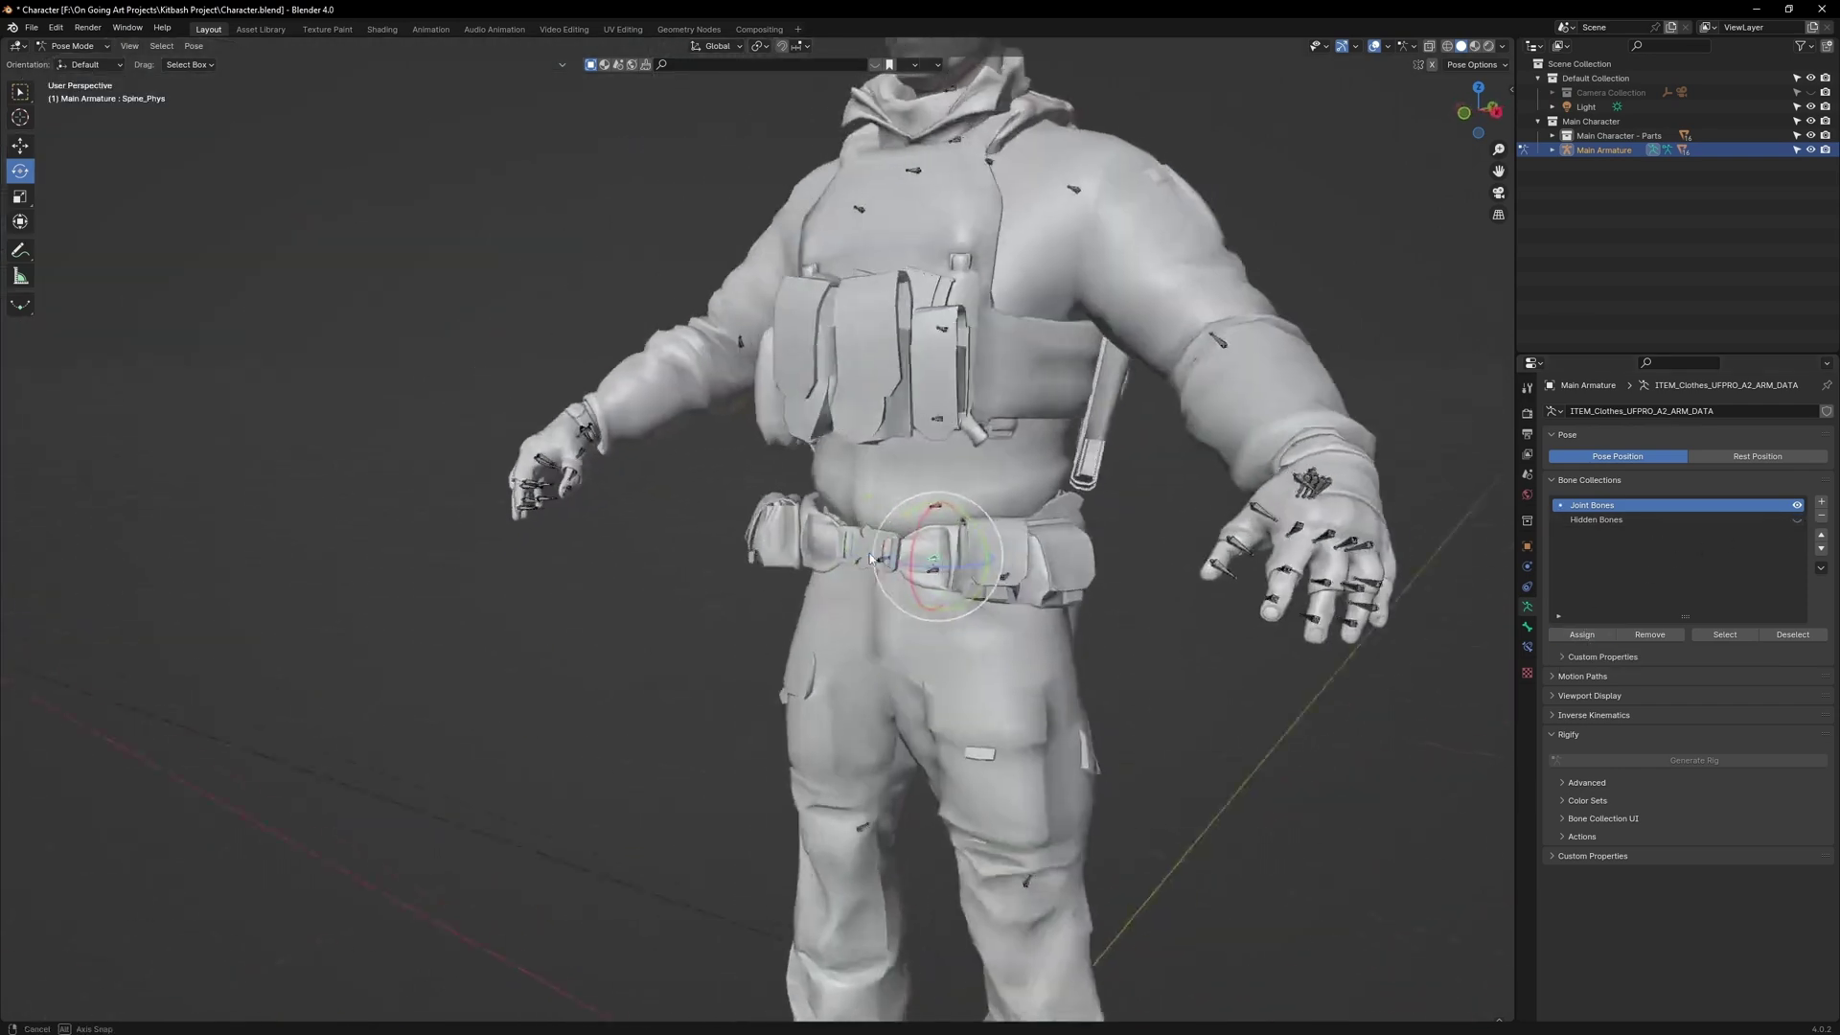
{"action": "left_click_drag", "start_coordinate": [717, 575], "coordinate": [772, 422]}
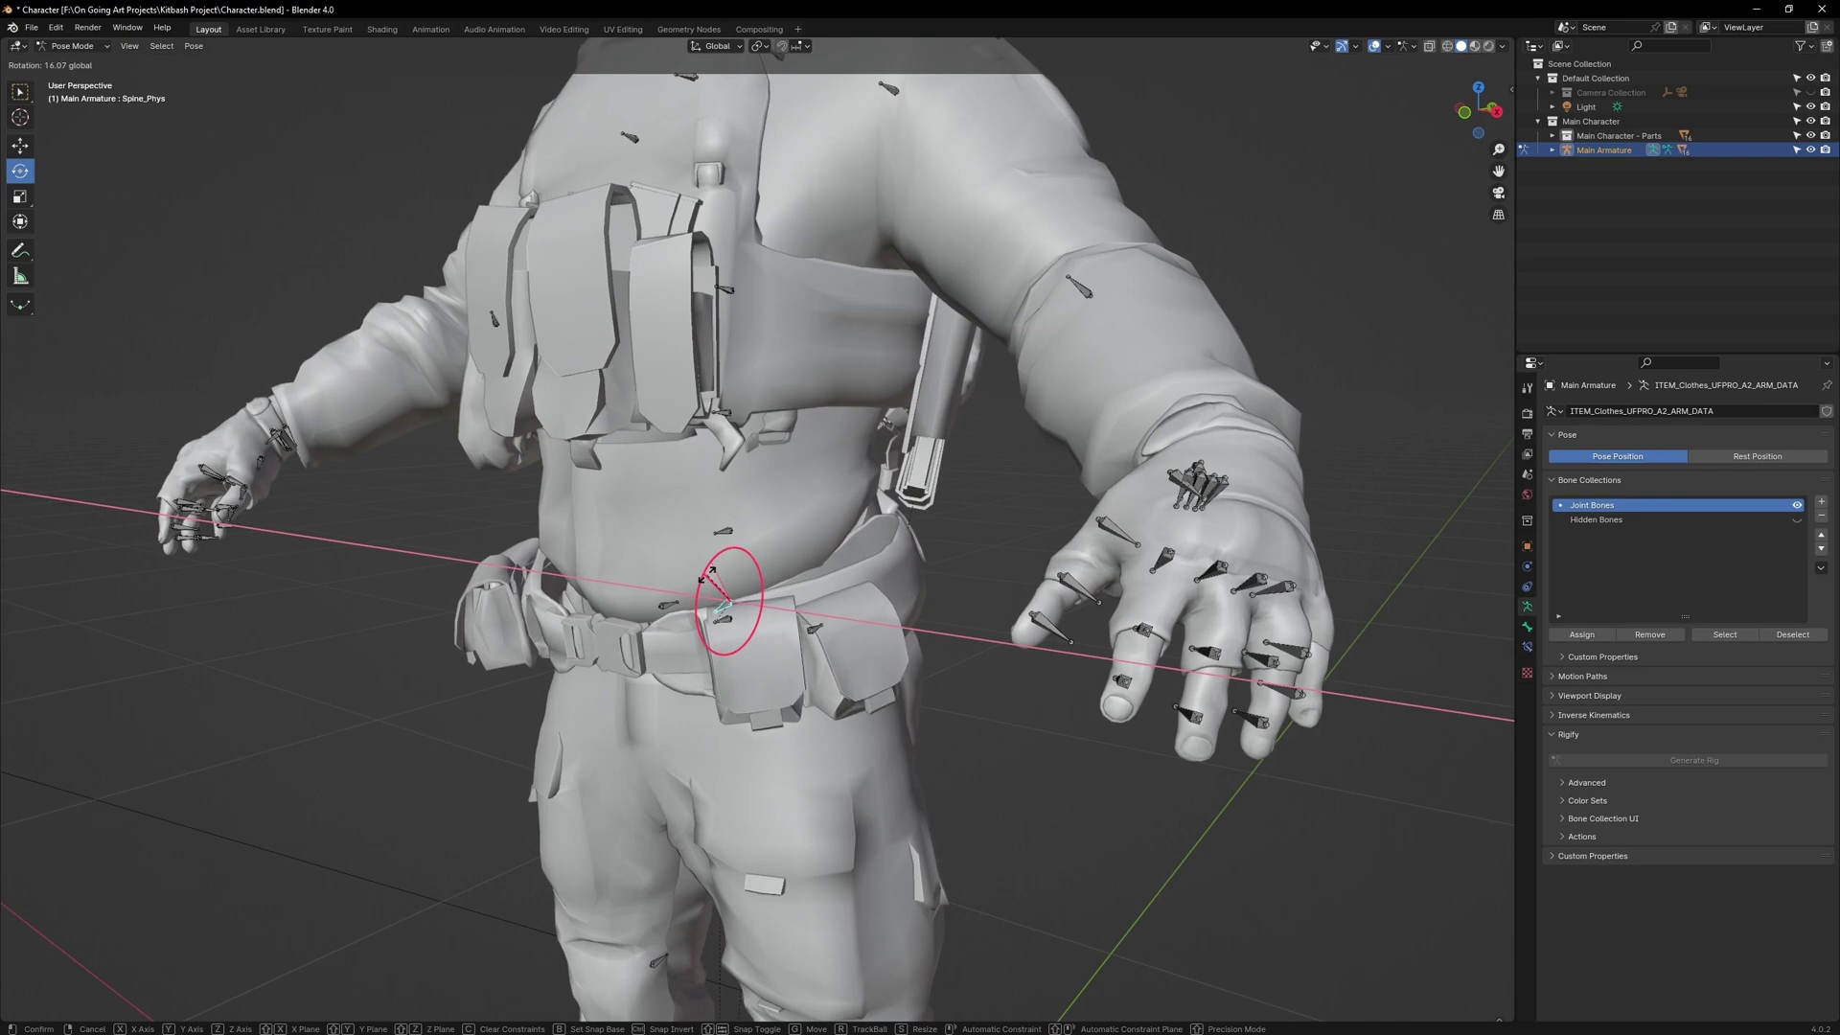
{"action": "left_click_drag", "start_coordinate": [771, 421], "coordinate": [784, 396]}
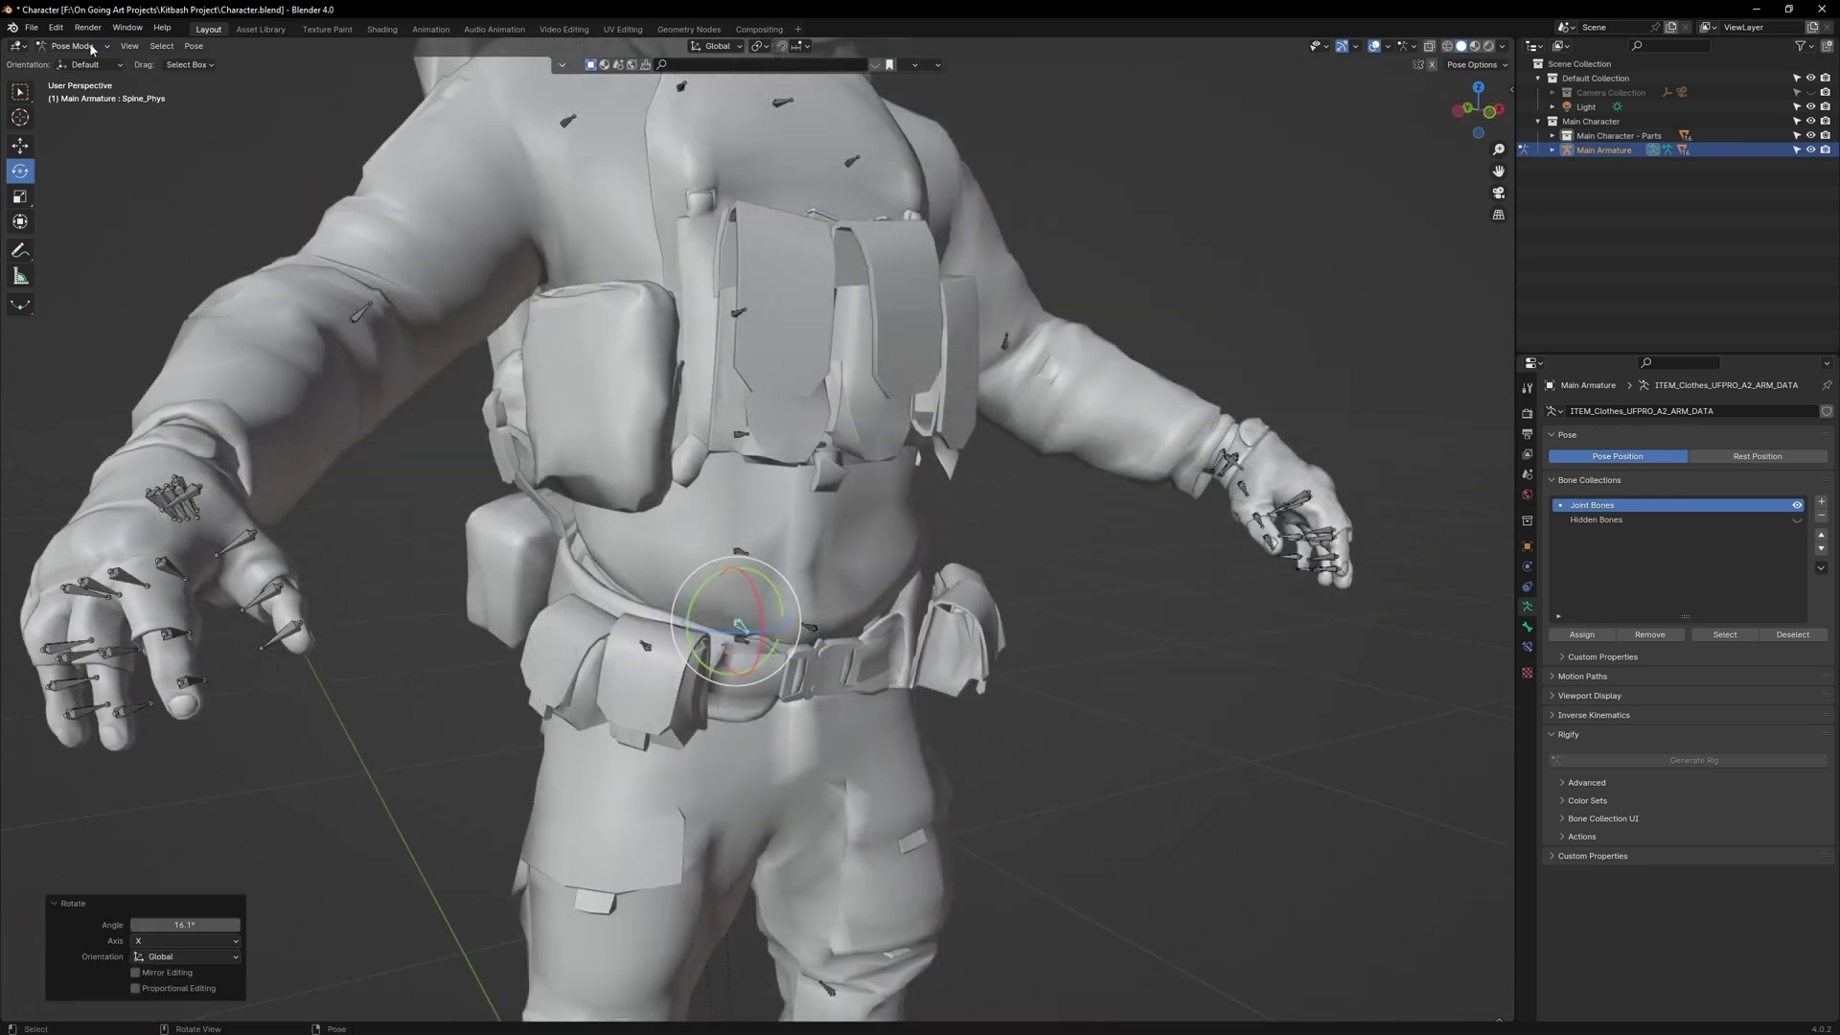
In Weight Paint mode, set the Spine_Phys weight to 0 across the large pouch on the side of the chest.
{"action": "left_click", "coordinate": [92, 50]}
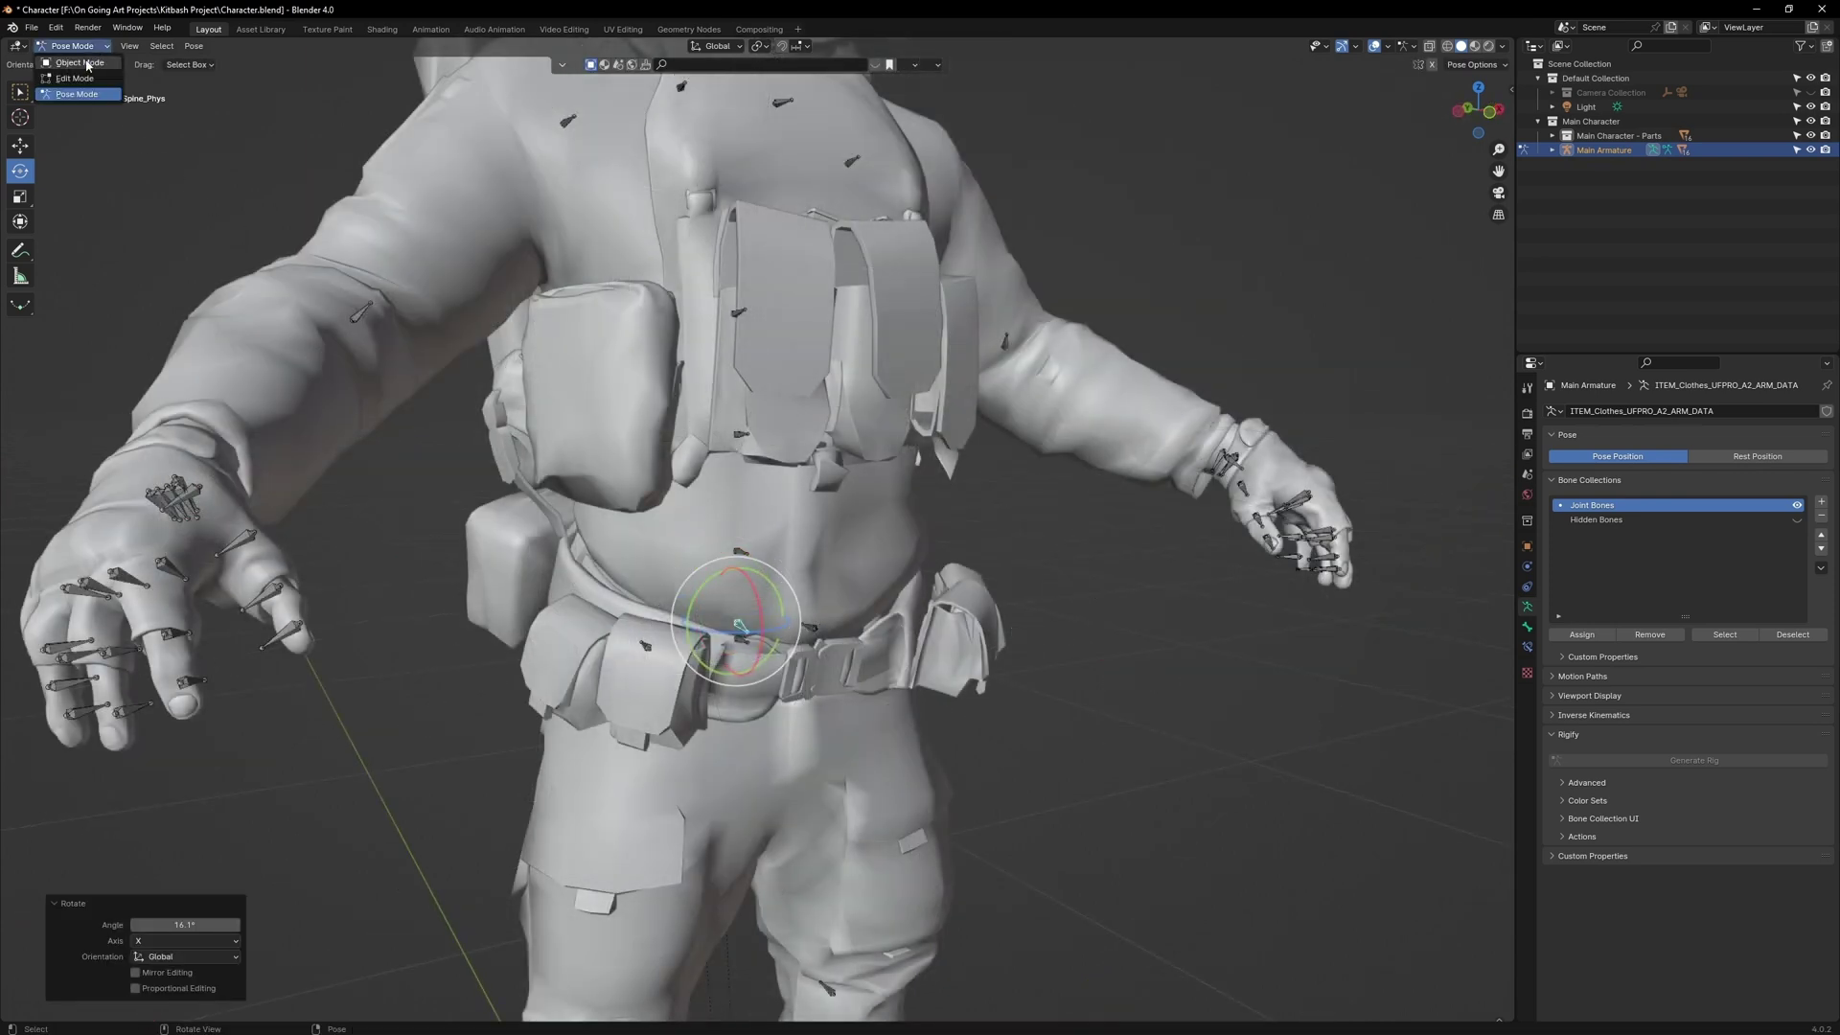
{"action": "left_click", "coordinate": [76, 65]}
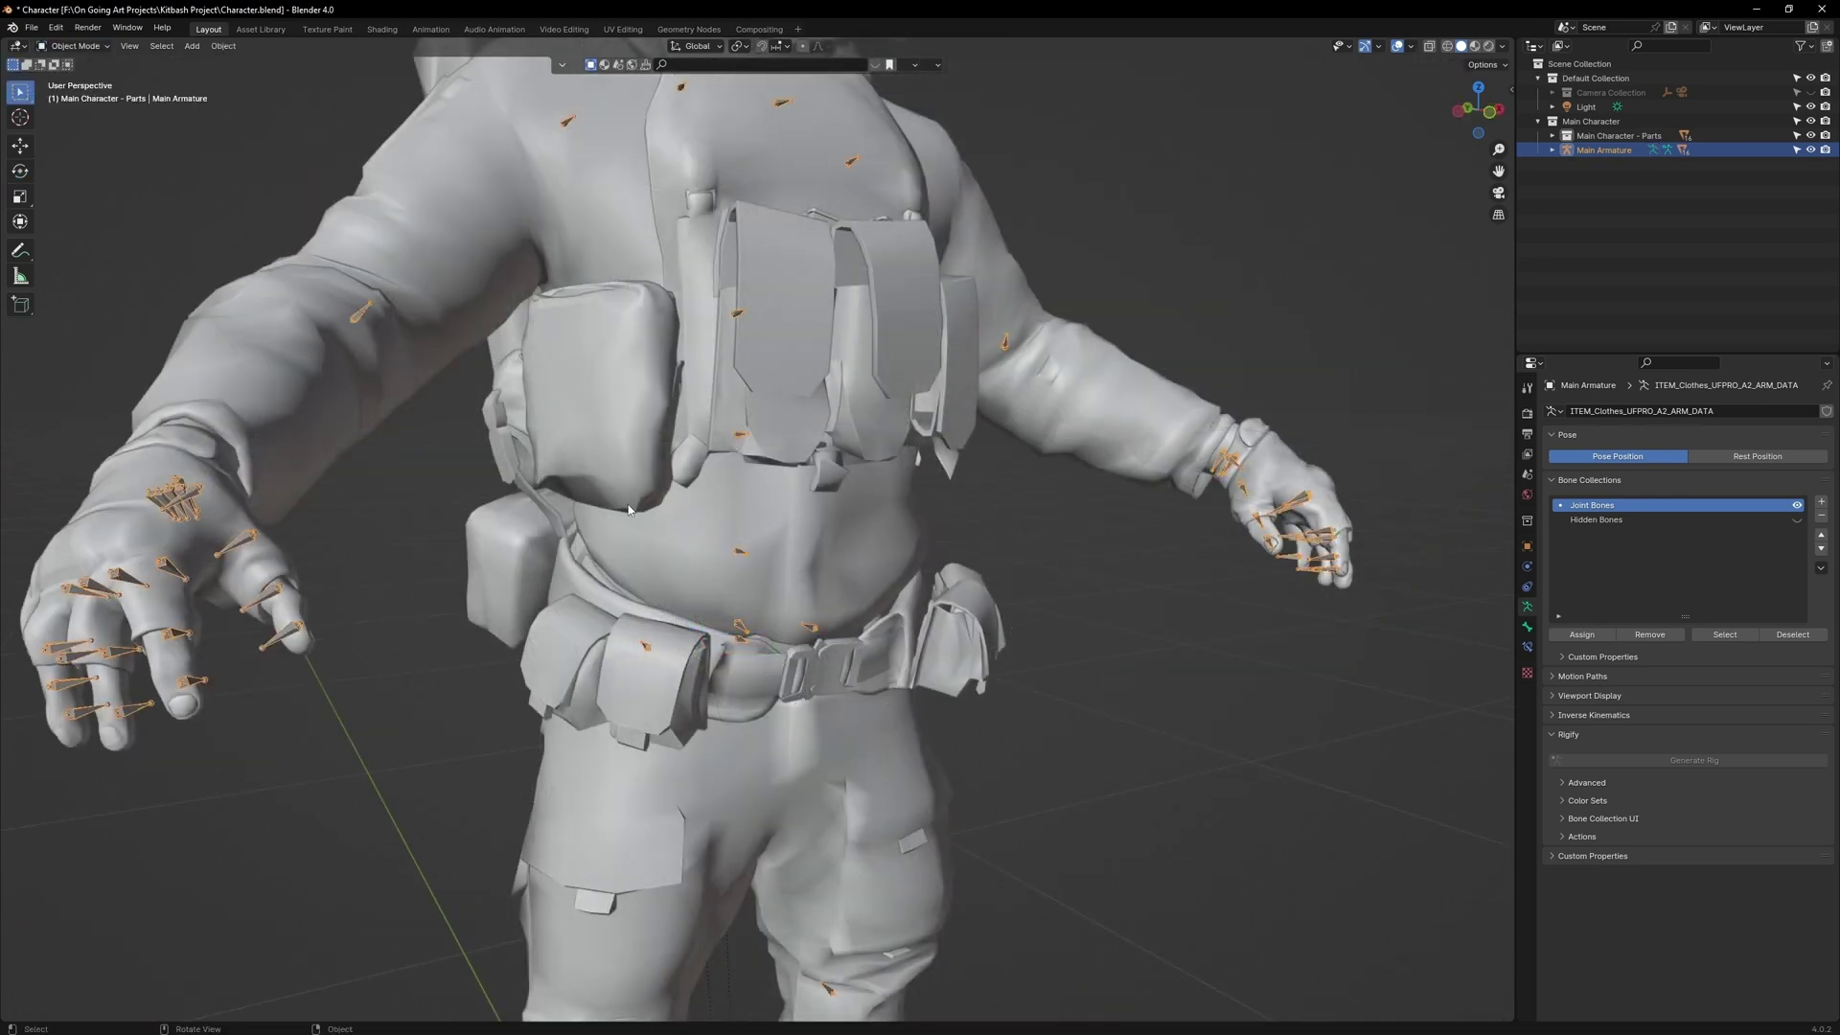
{"action": "left_click", "coordinate": [601, 421]}
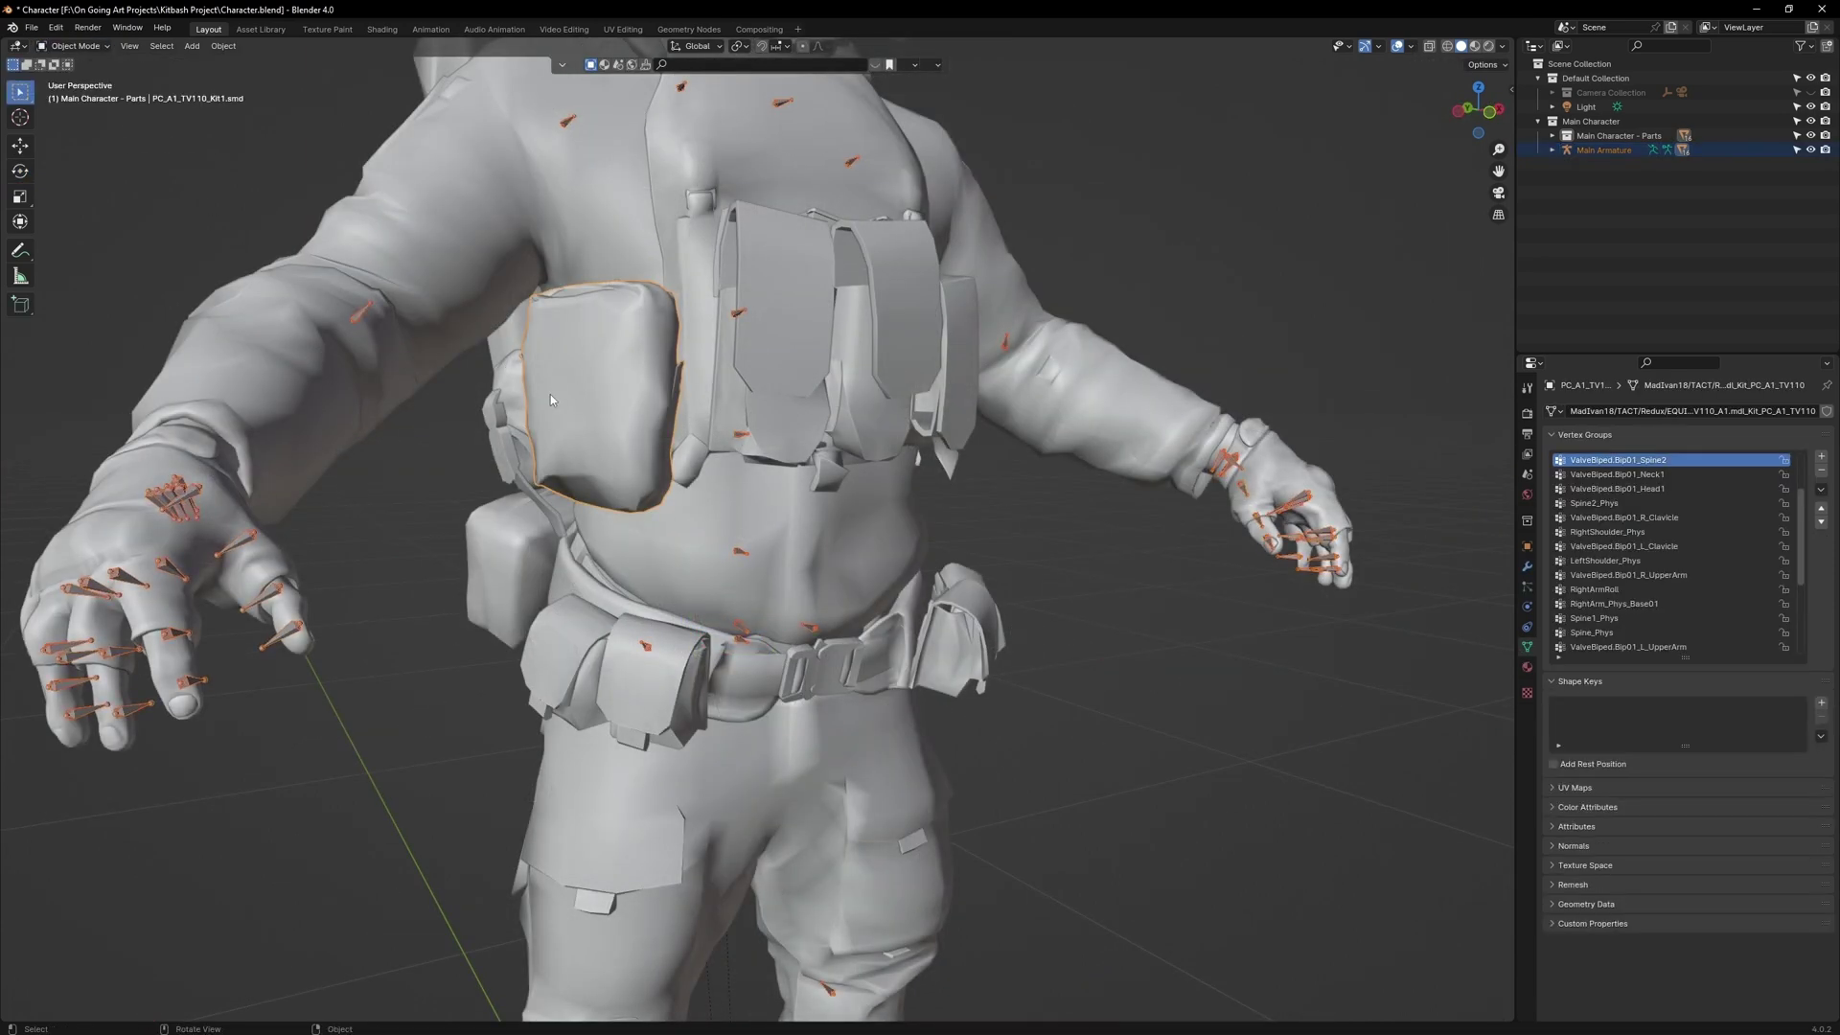
{"action": "left_click", "coordinate": [75, 46]}
{"action": "left_click", "coordinate": [81, 125]}
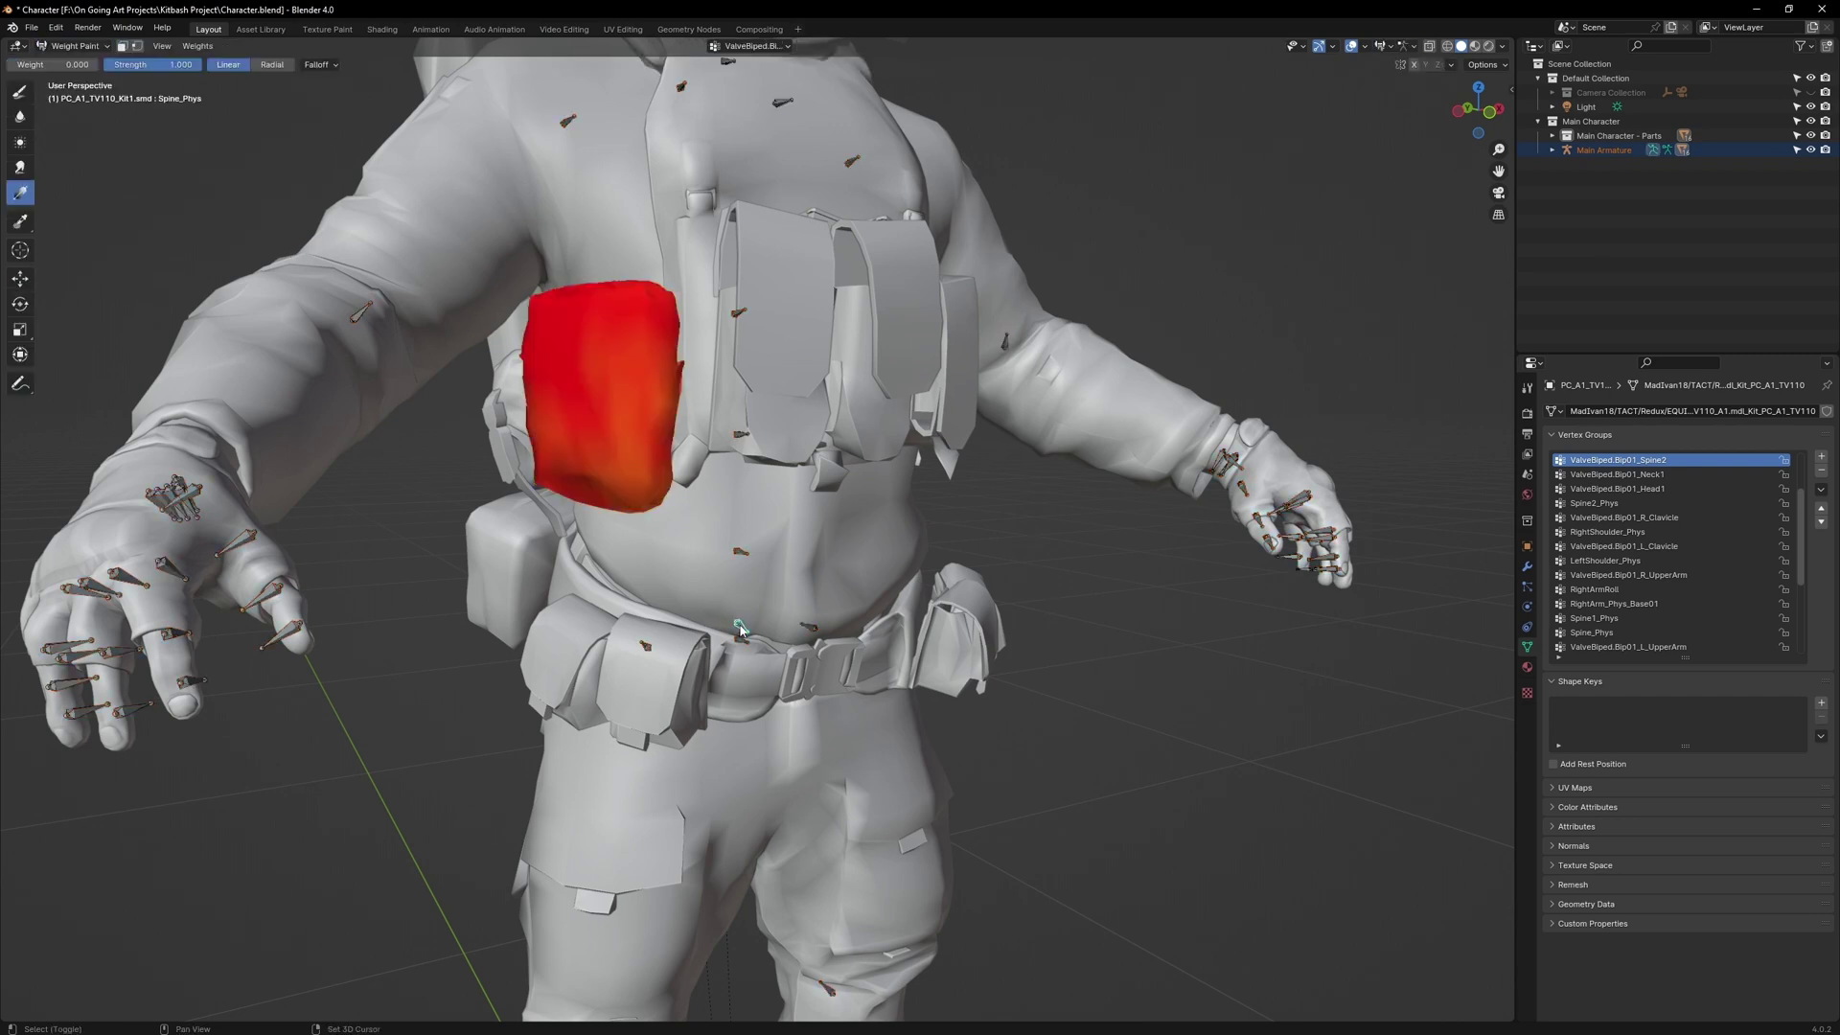
{"action": "left_click", "coordinate": [741, 628], "text": "ctrl+shift"}
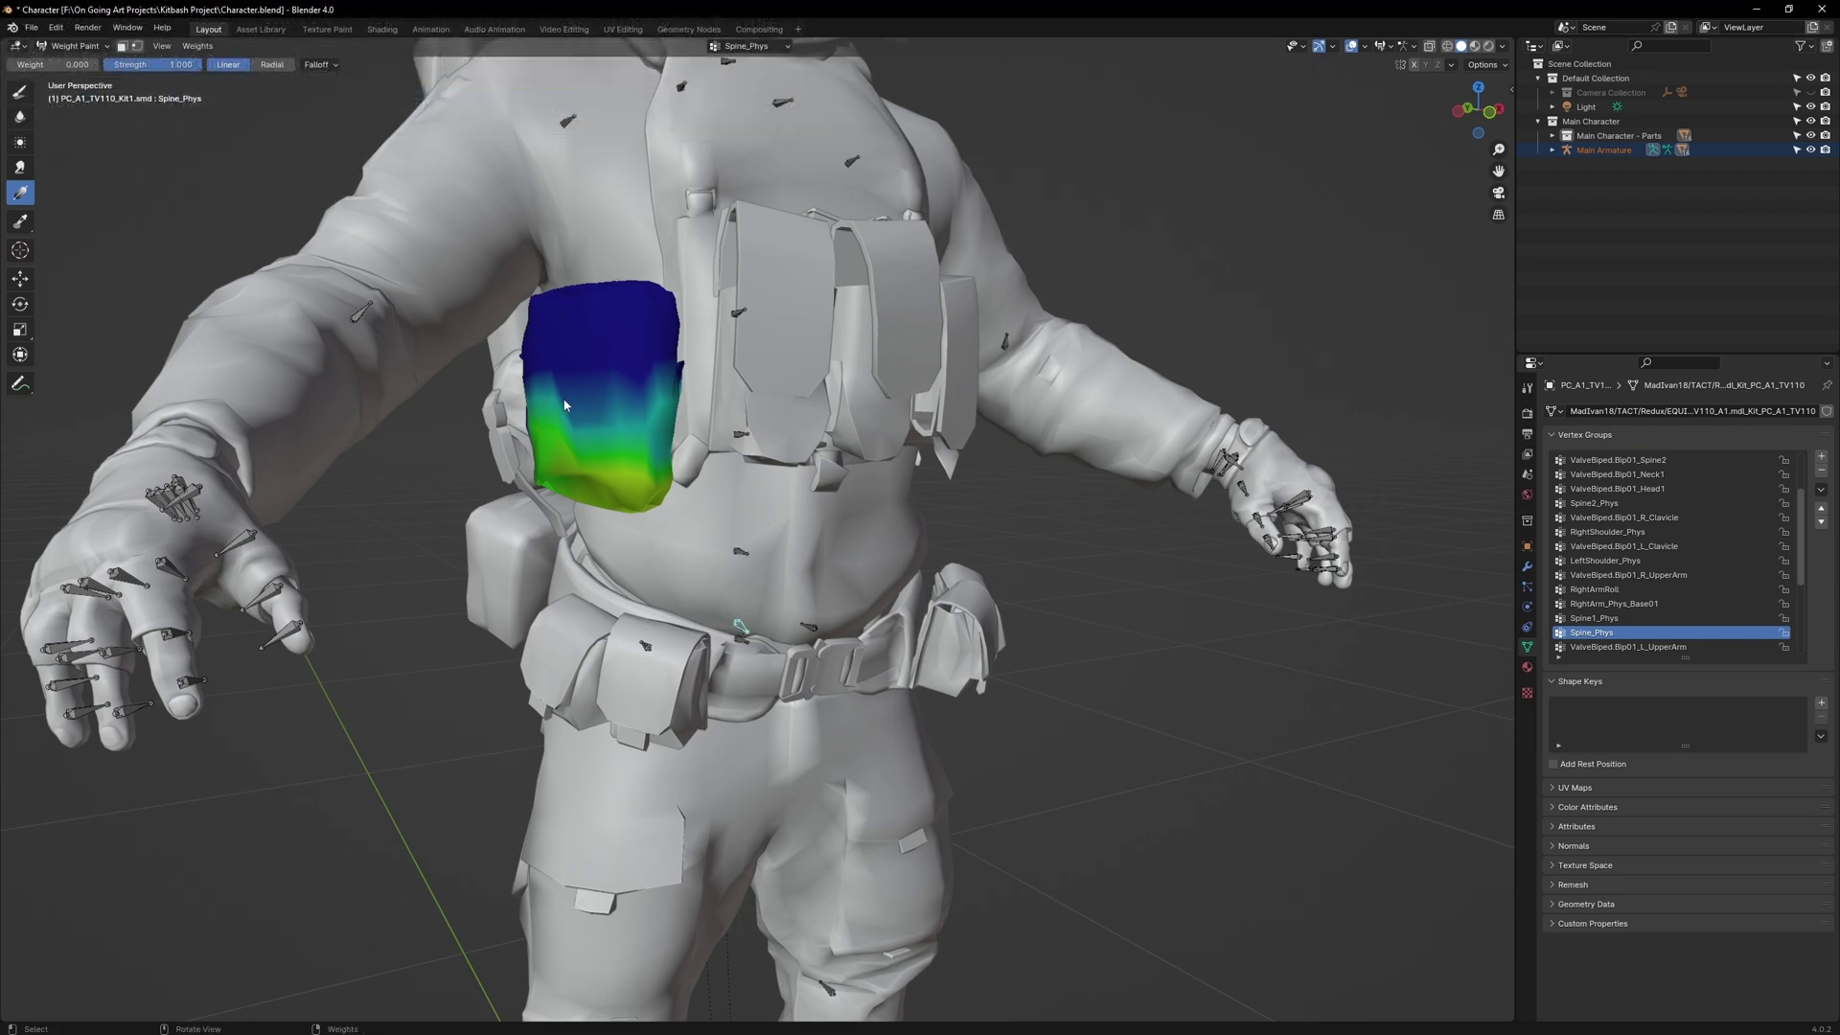
{"action": "left_click_drag", "start_coordinate": [576, 394], "coordinate": [644, 440]}
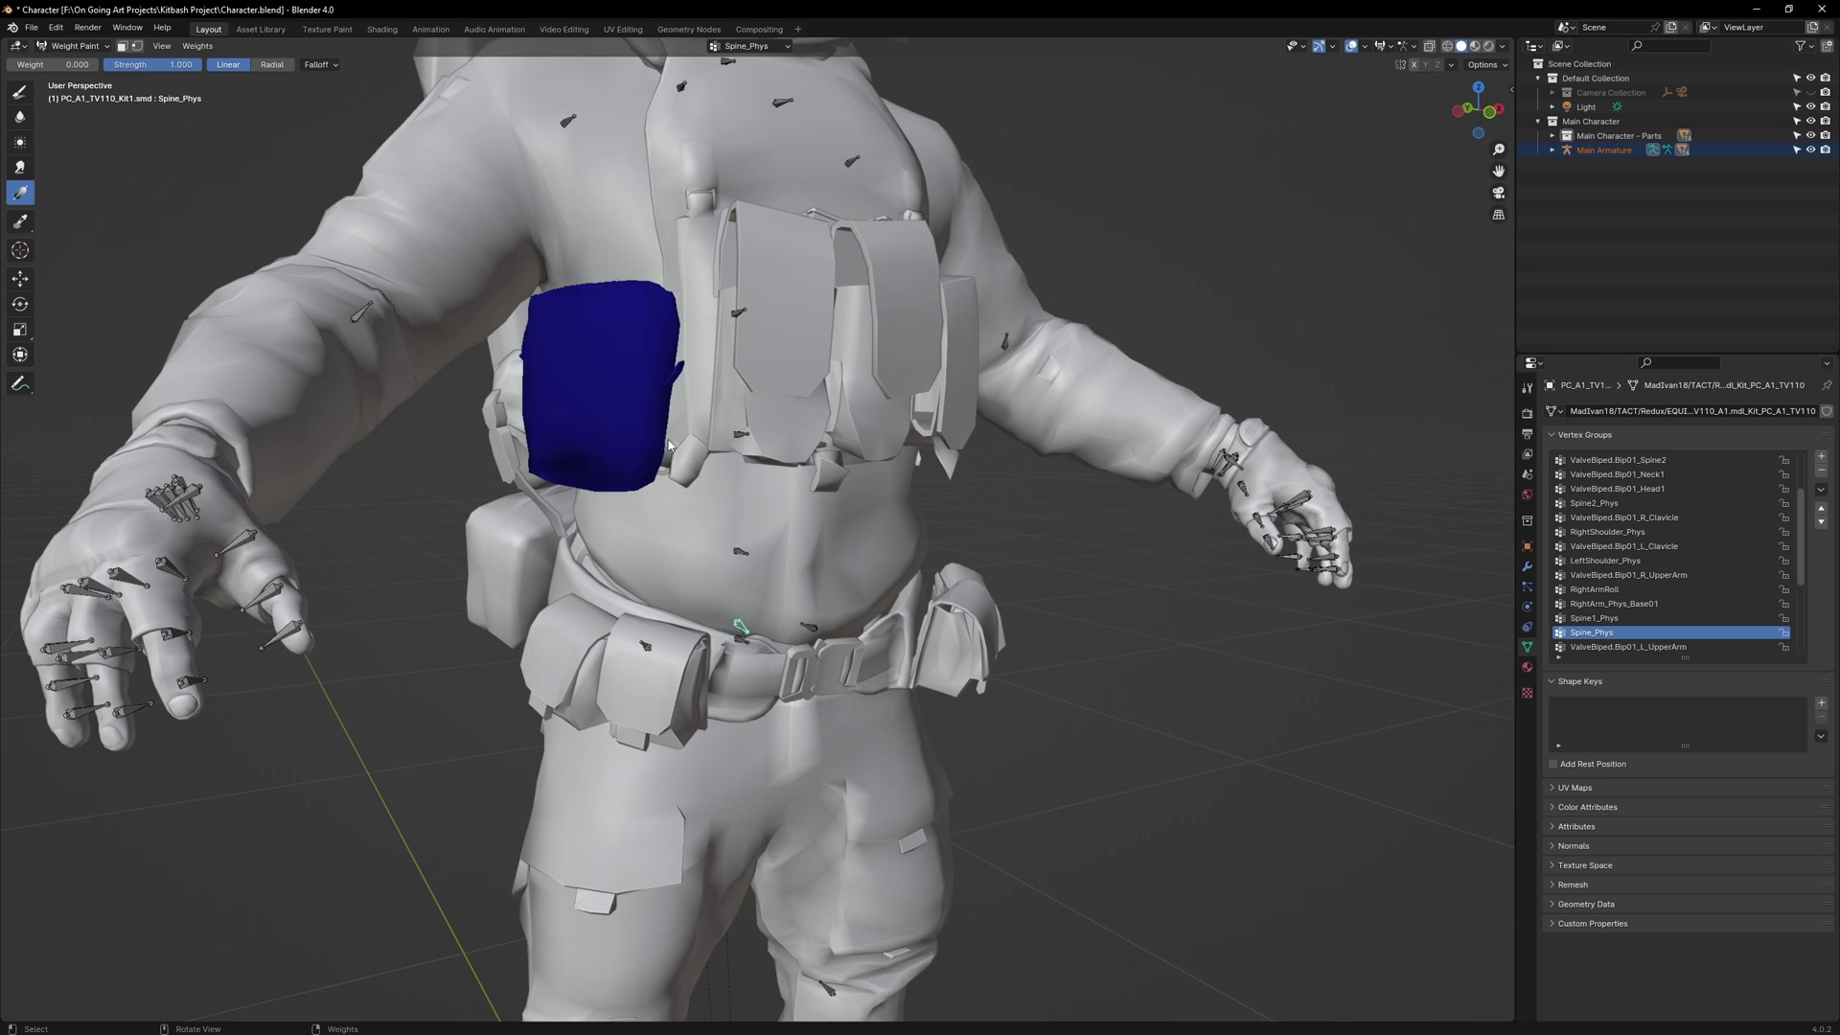
Select the plate carrier mesh together with the armature, set its Spine_Phys weight to 0 in Weight Paint mode, and return to Object Mode.
{"action": "left_click", "coordinate": [75, 46]}
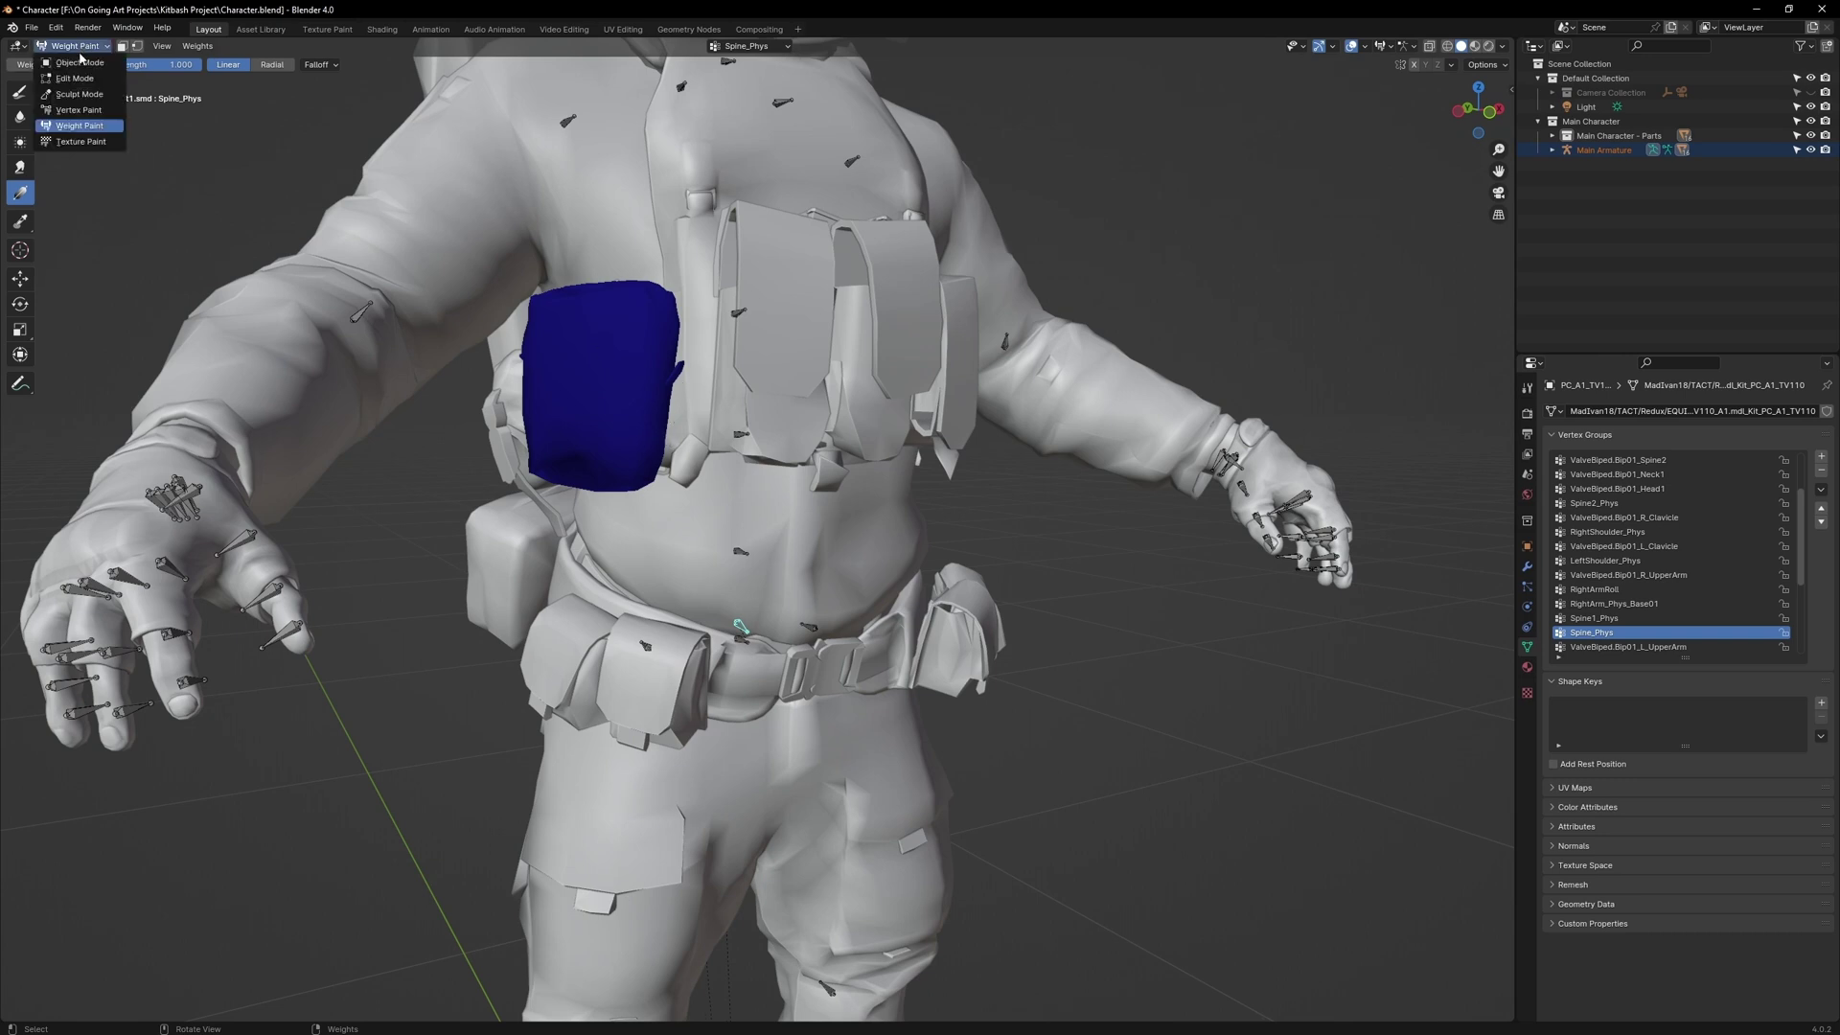
{"action": "left_click", "coordinate": [77, 64]}
{"action": "left_click", "coordinate": [632, 458]}
{"action": "left_click", "coordinate": [741, 552]}
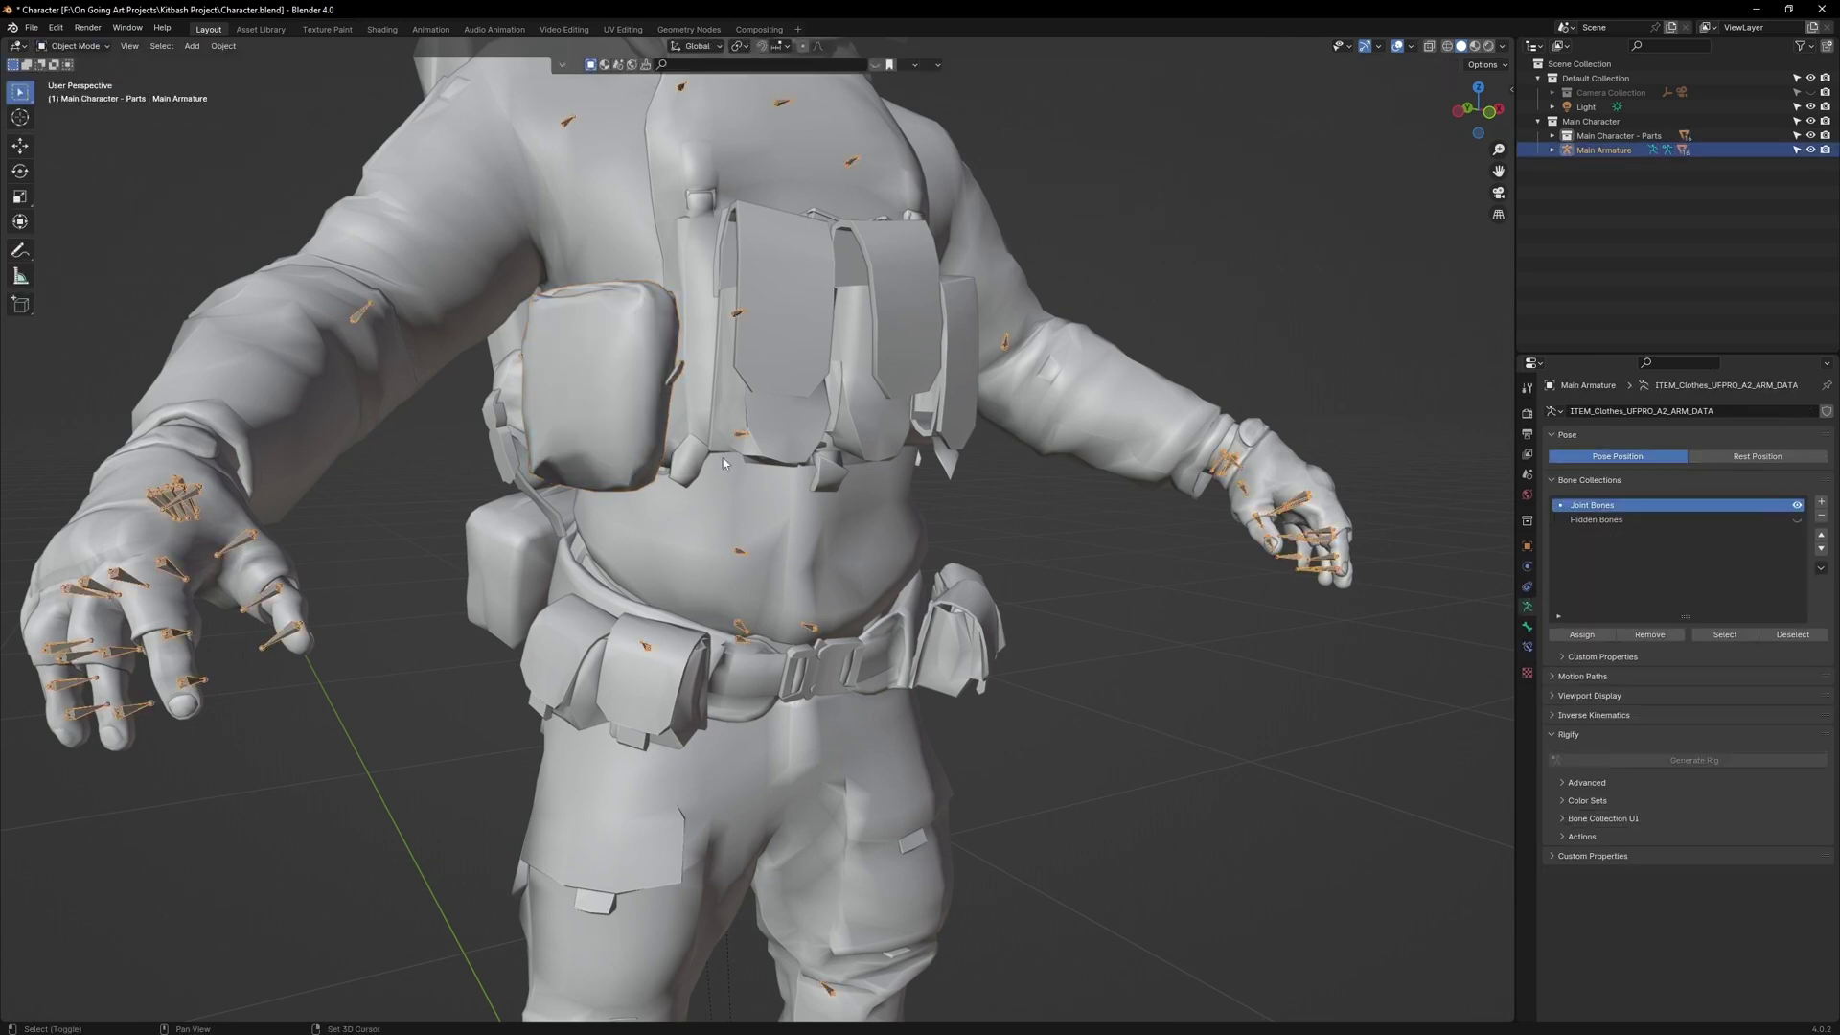
{"action": "left_click", "coordinate": [703, 329], "text": "shift"}
{"action": "left_click", "coordinate": [69, 46]}
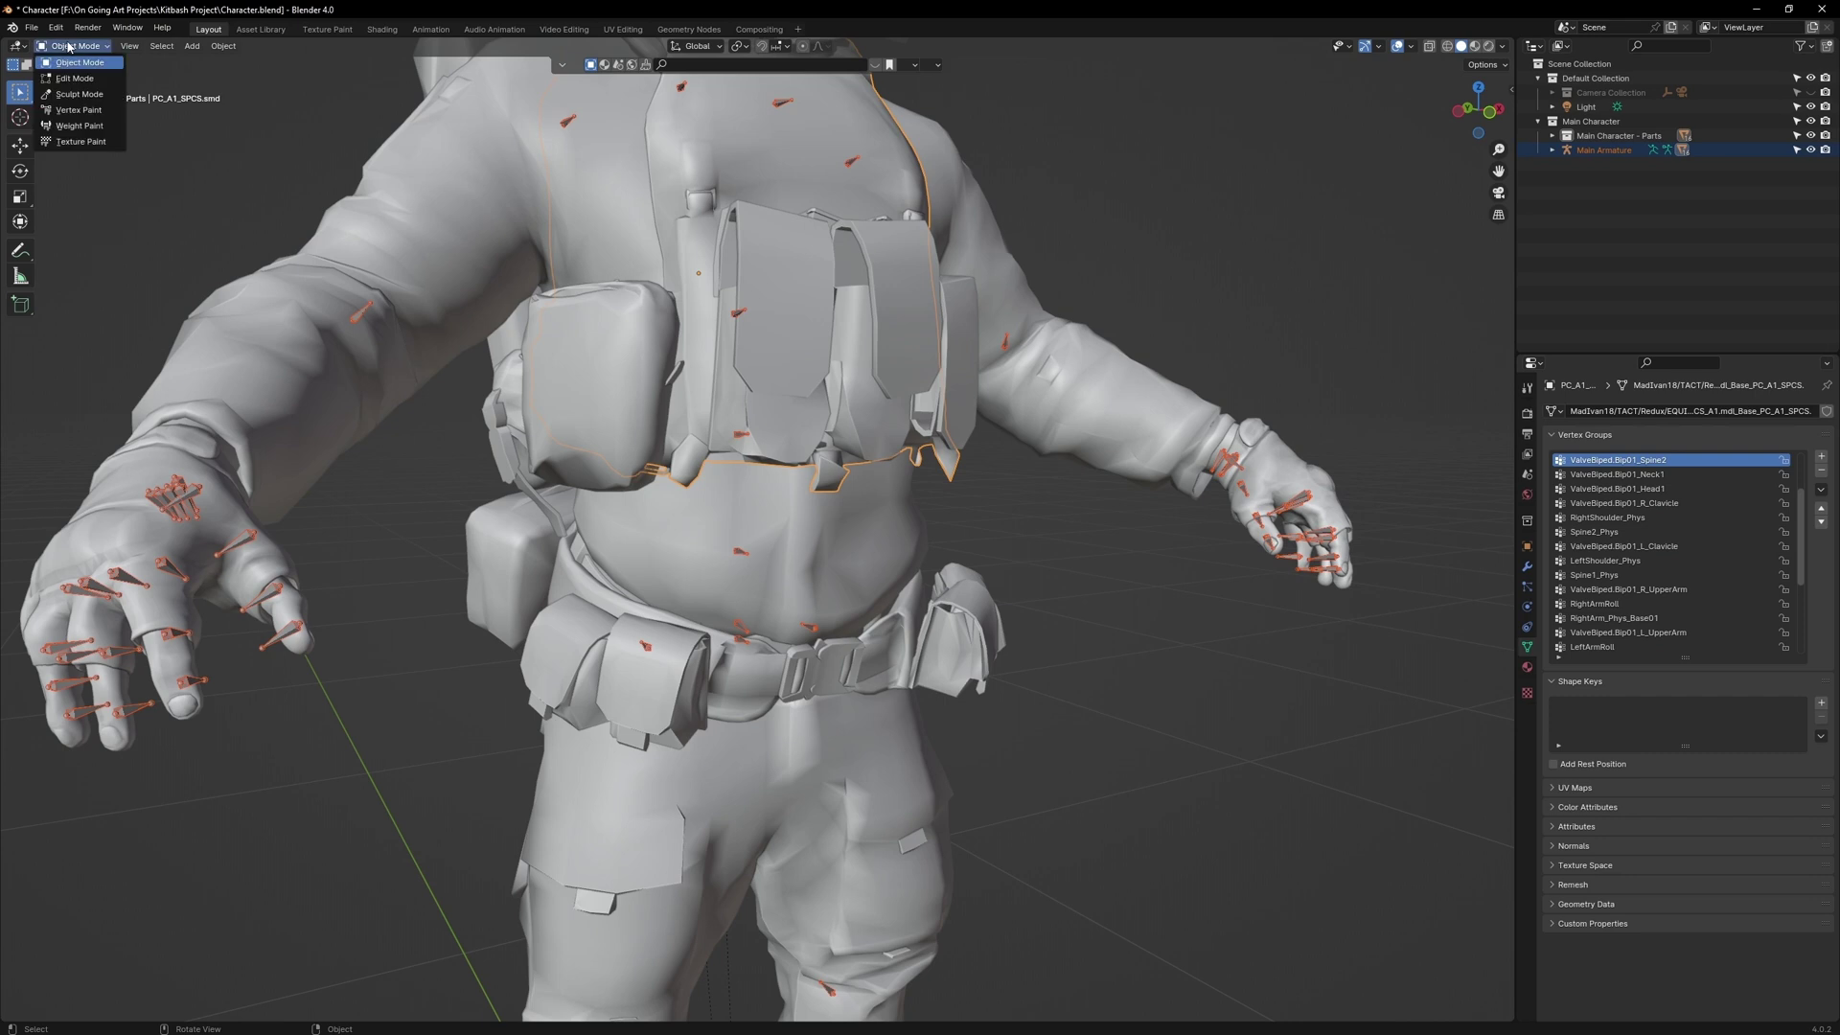
{"action": "left_click", "coordinate": [78, 125]}
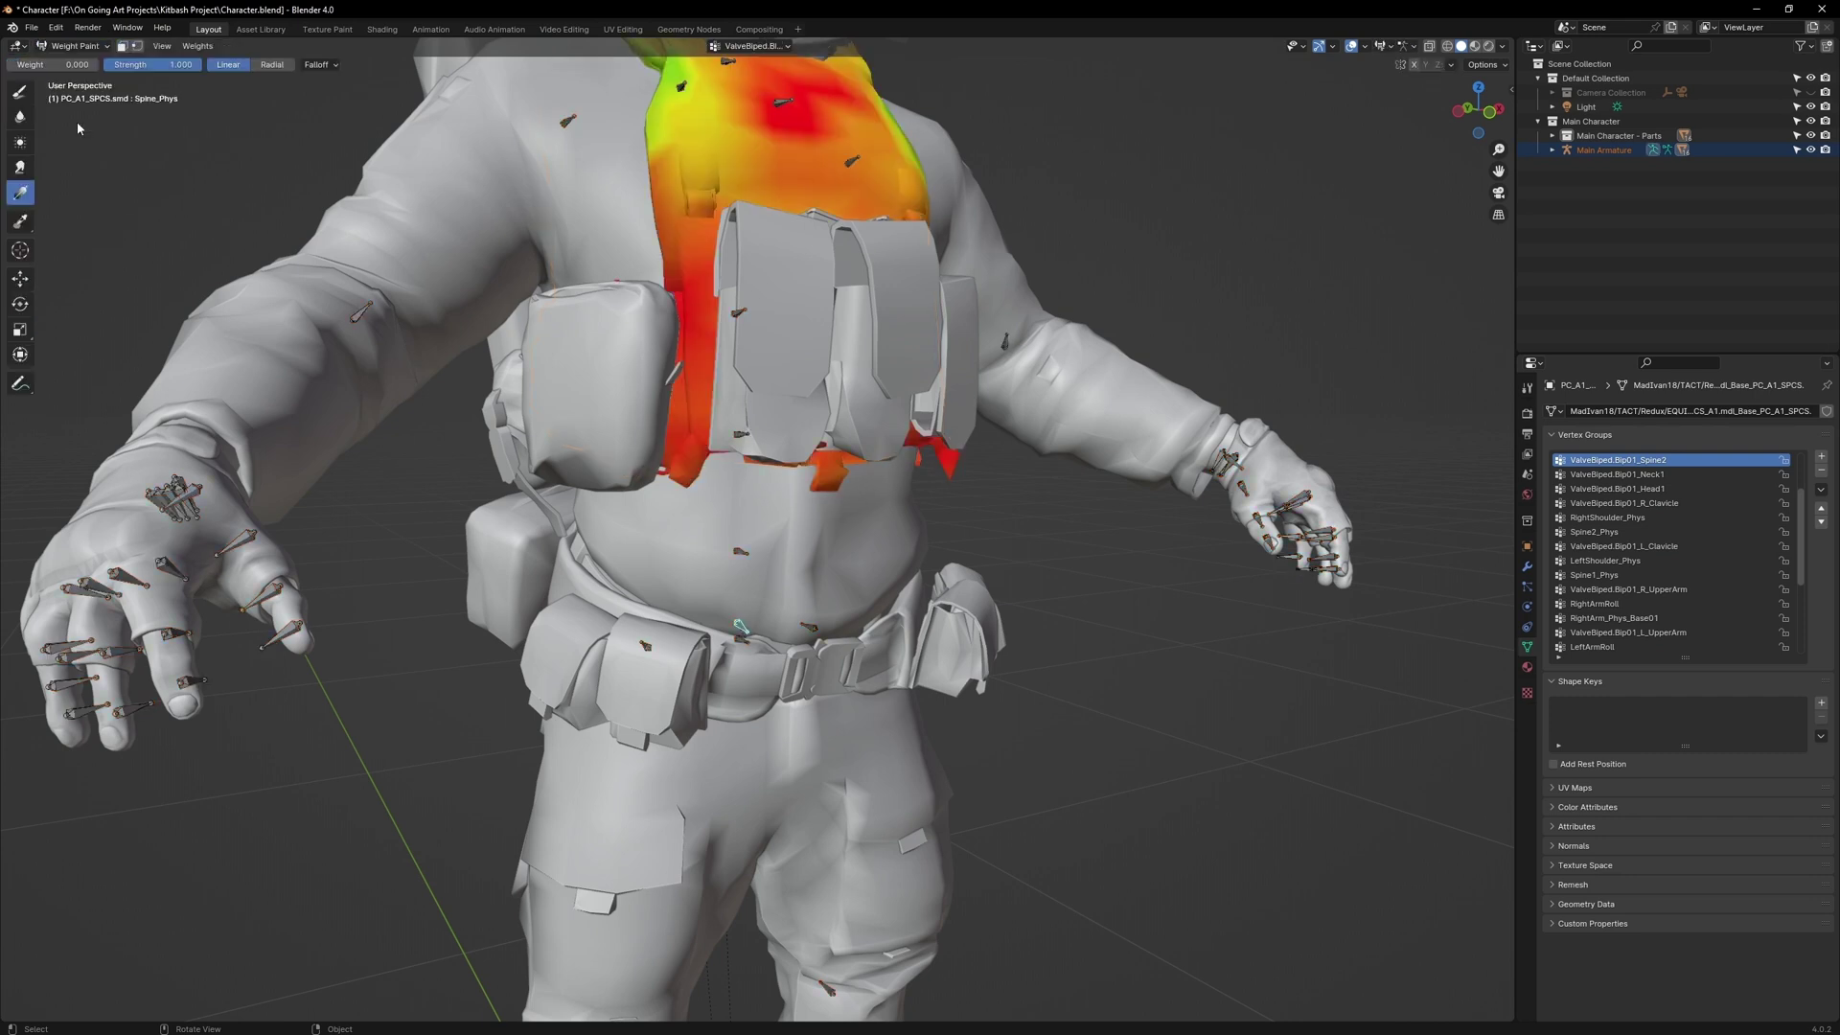
{"action": "left_click", "coordinate": [740, 628], "text": "shift"}
{"action": "key", "text": "ctrl+x"}
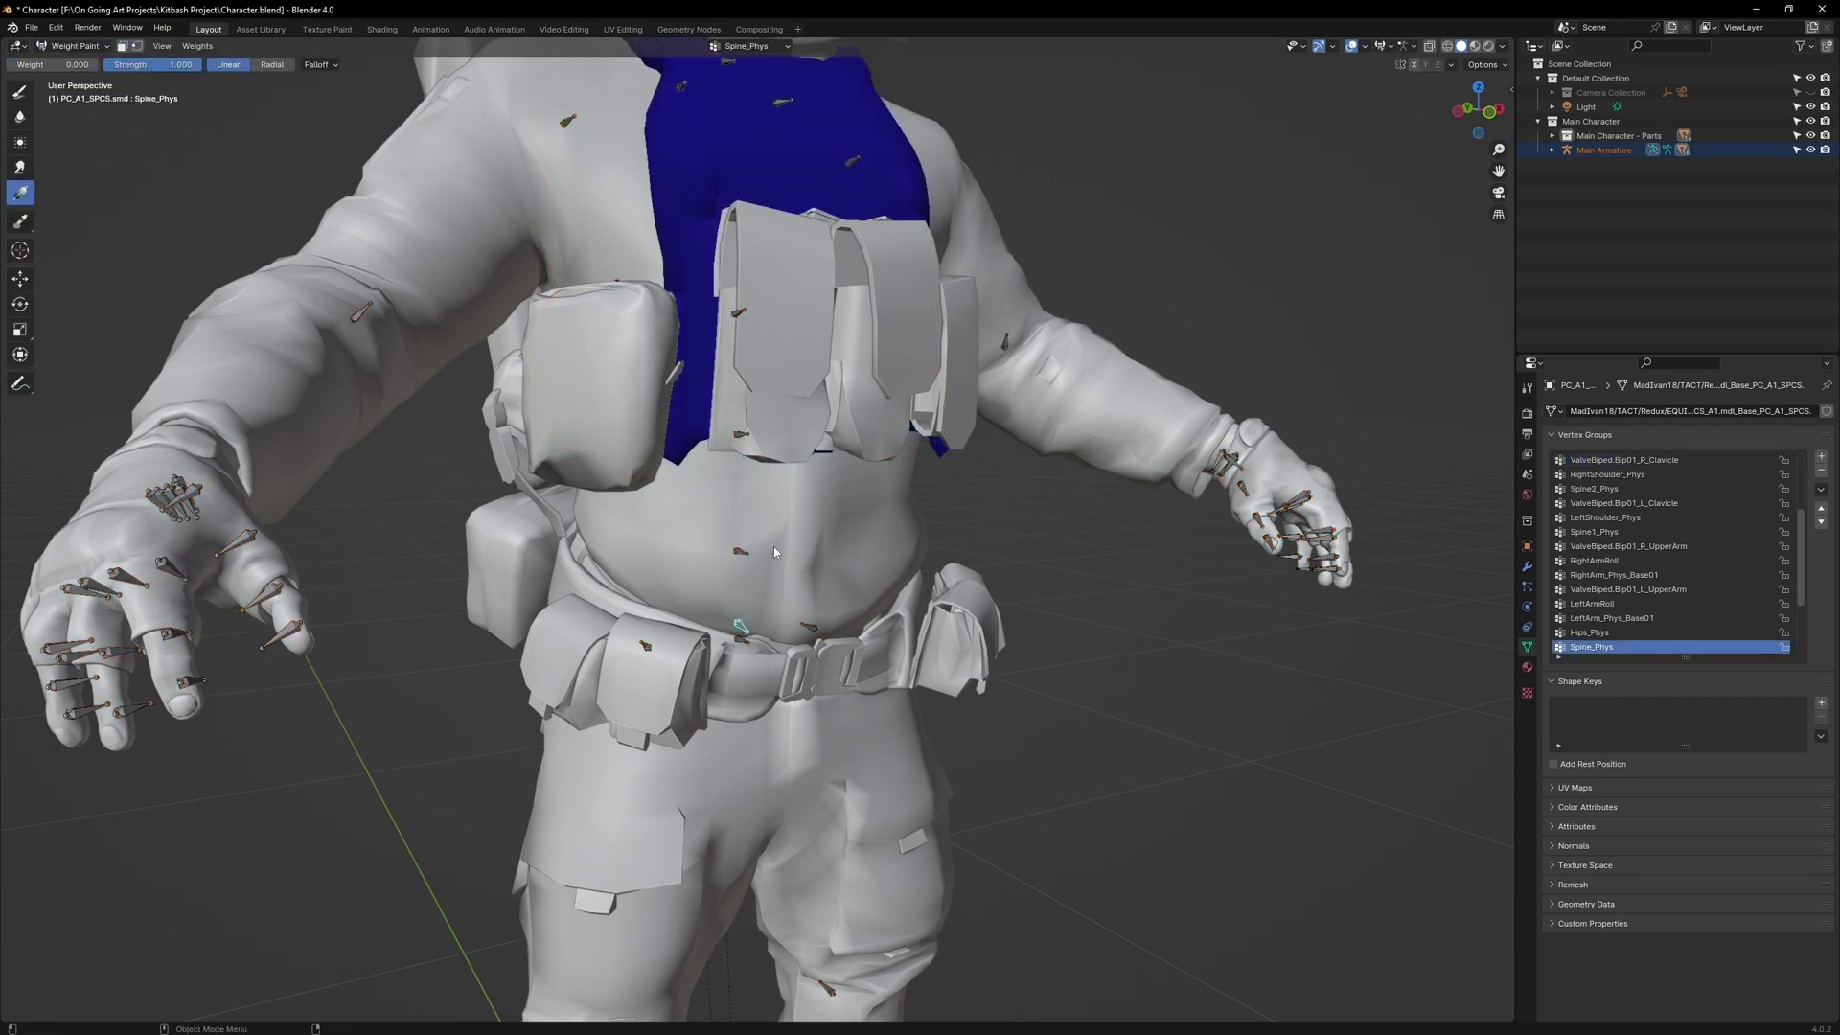
{"action": "scroll", "coordinate": [774, 493], "scroll_direction": "down", "scroll_amount": 4}
{"action": "middle_click_drag", "start_coordinate": [909, 465], "coordinate": [661, 452]}
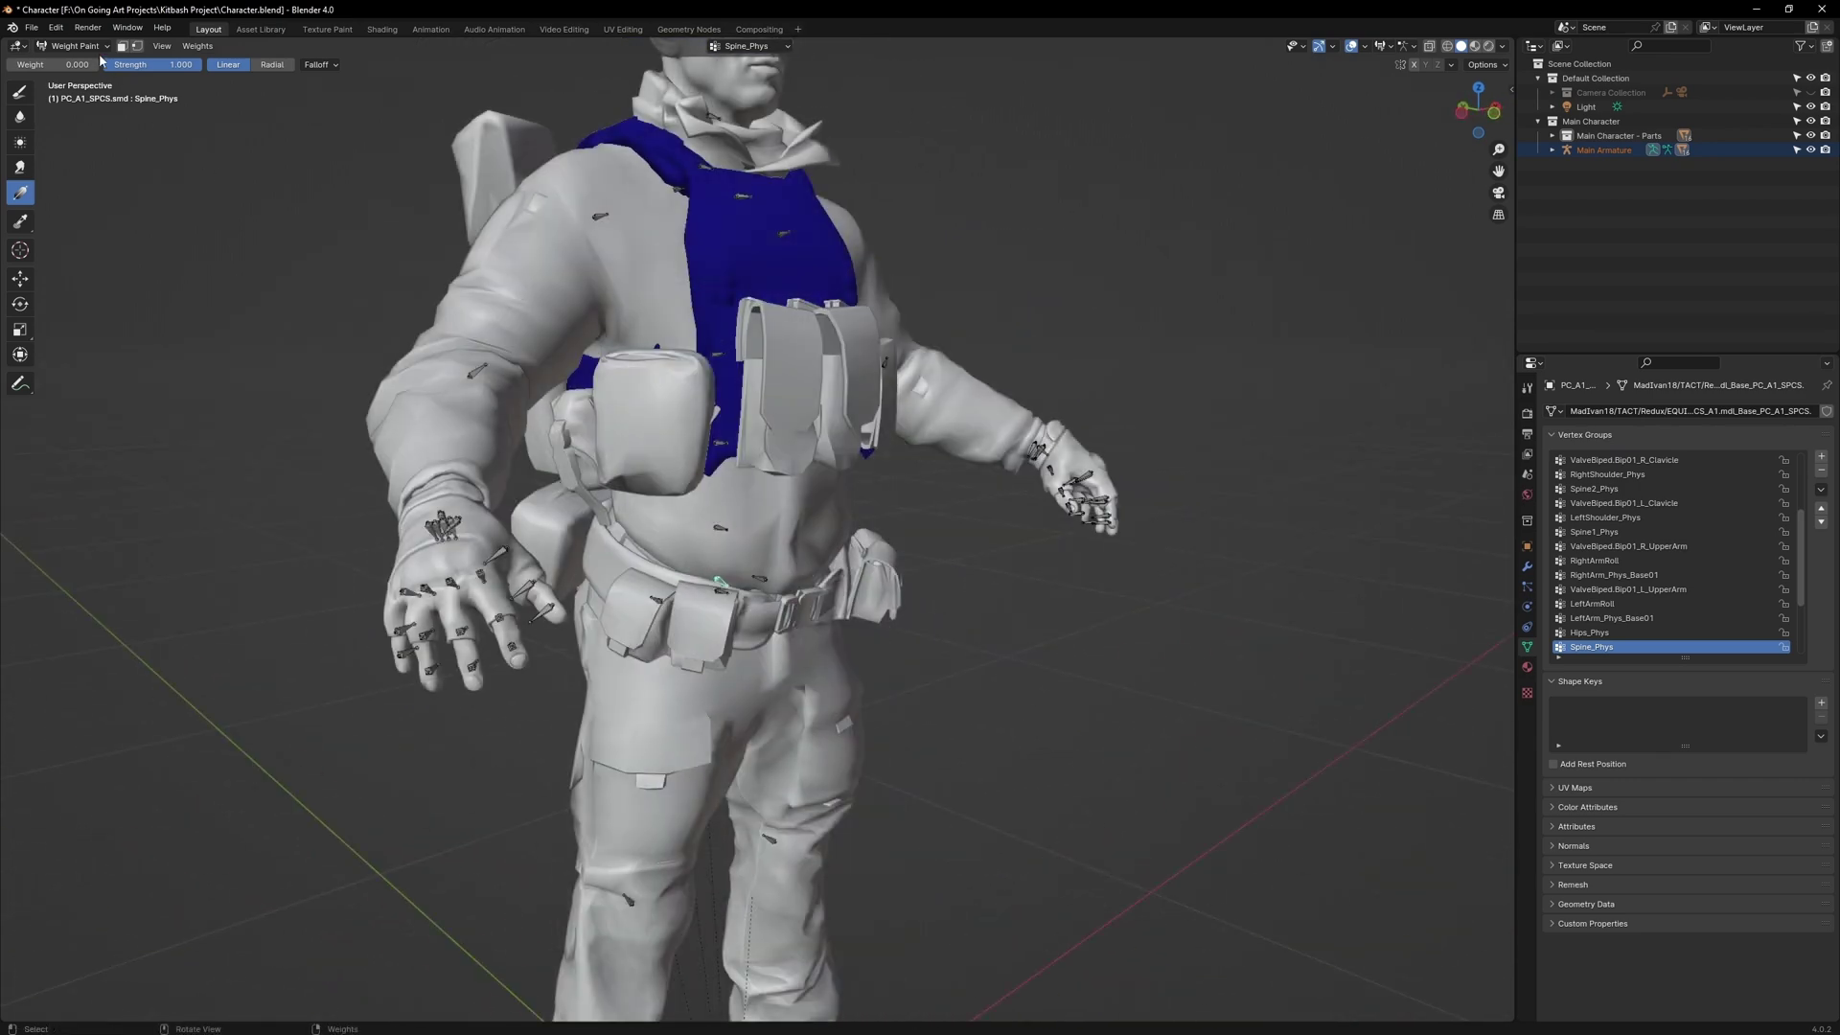
{"action": "left_click", "coordinate": [76, 46]}
{"action": "left_click", "coordinate": [67, 61]}
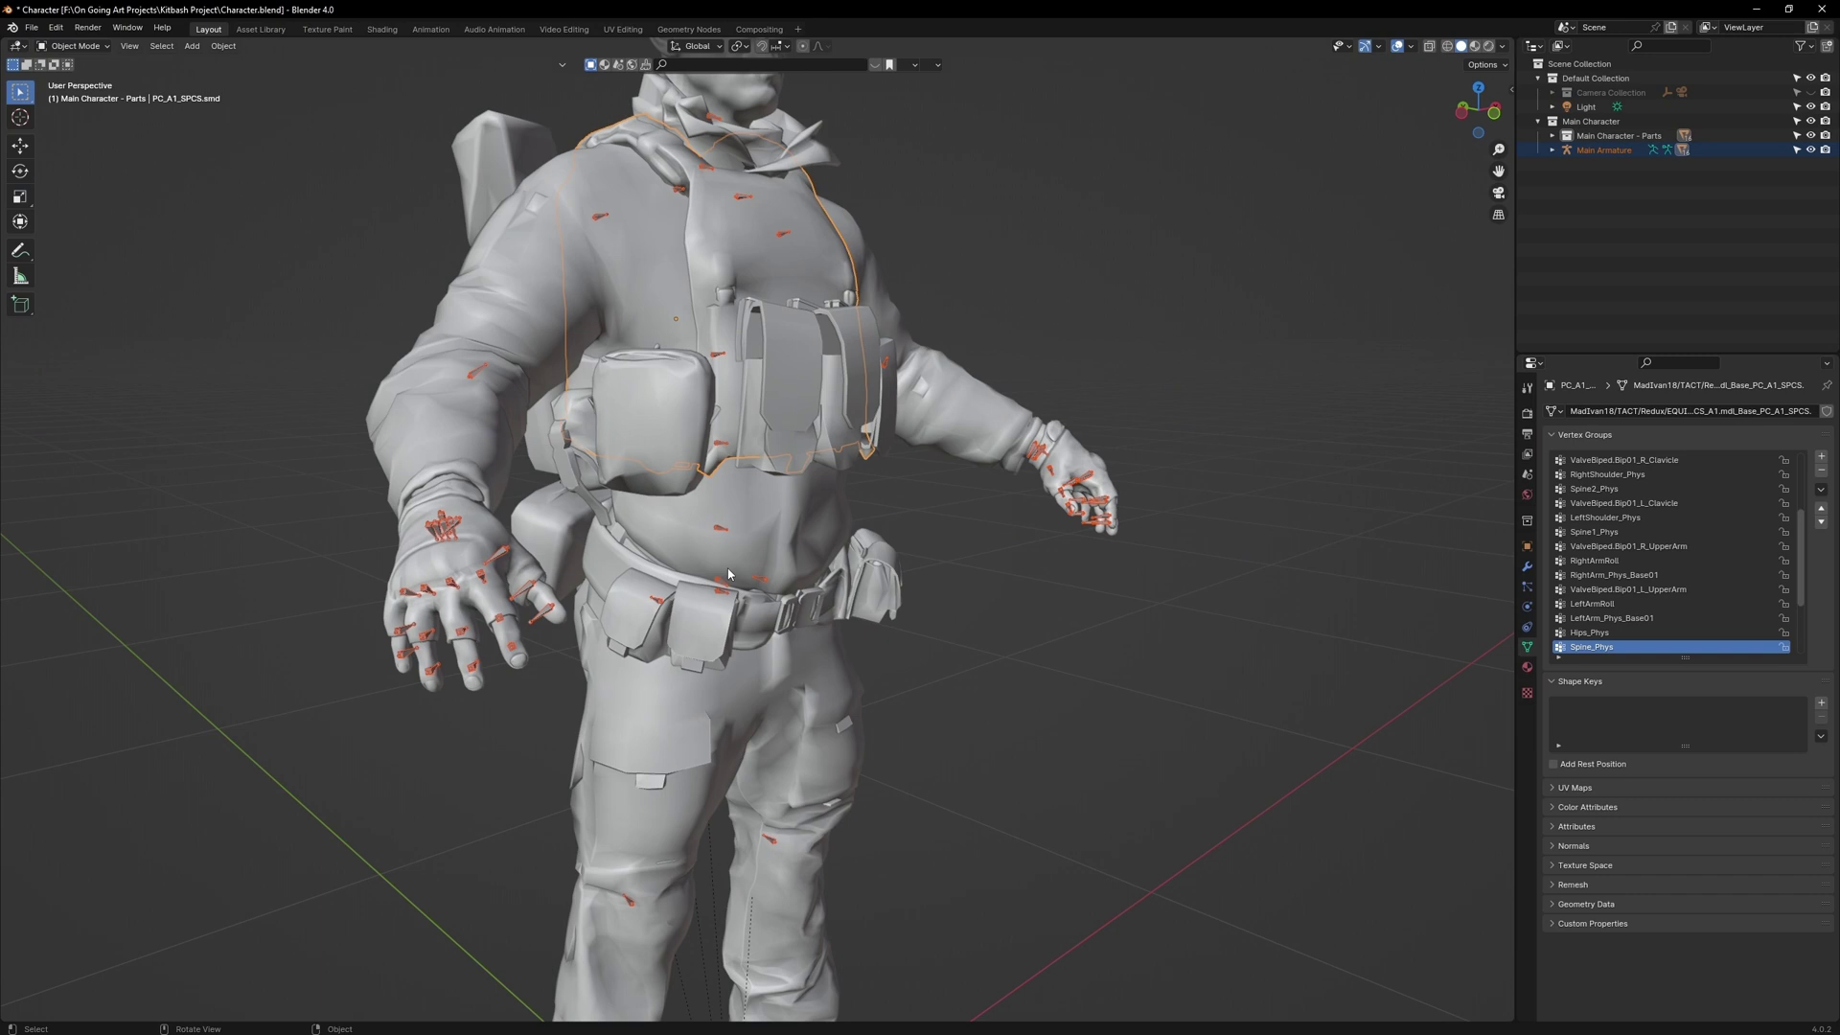
Put the armature in Pose Mode, test the rotation of the Spine_Phys bone, and clear its user transforms.
{"action": "left_click", "coordinate": [714, 533]}
{"action": "left_click", "coordinate": [77, 46]}
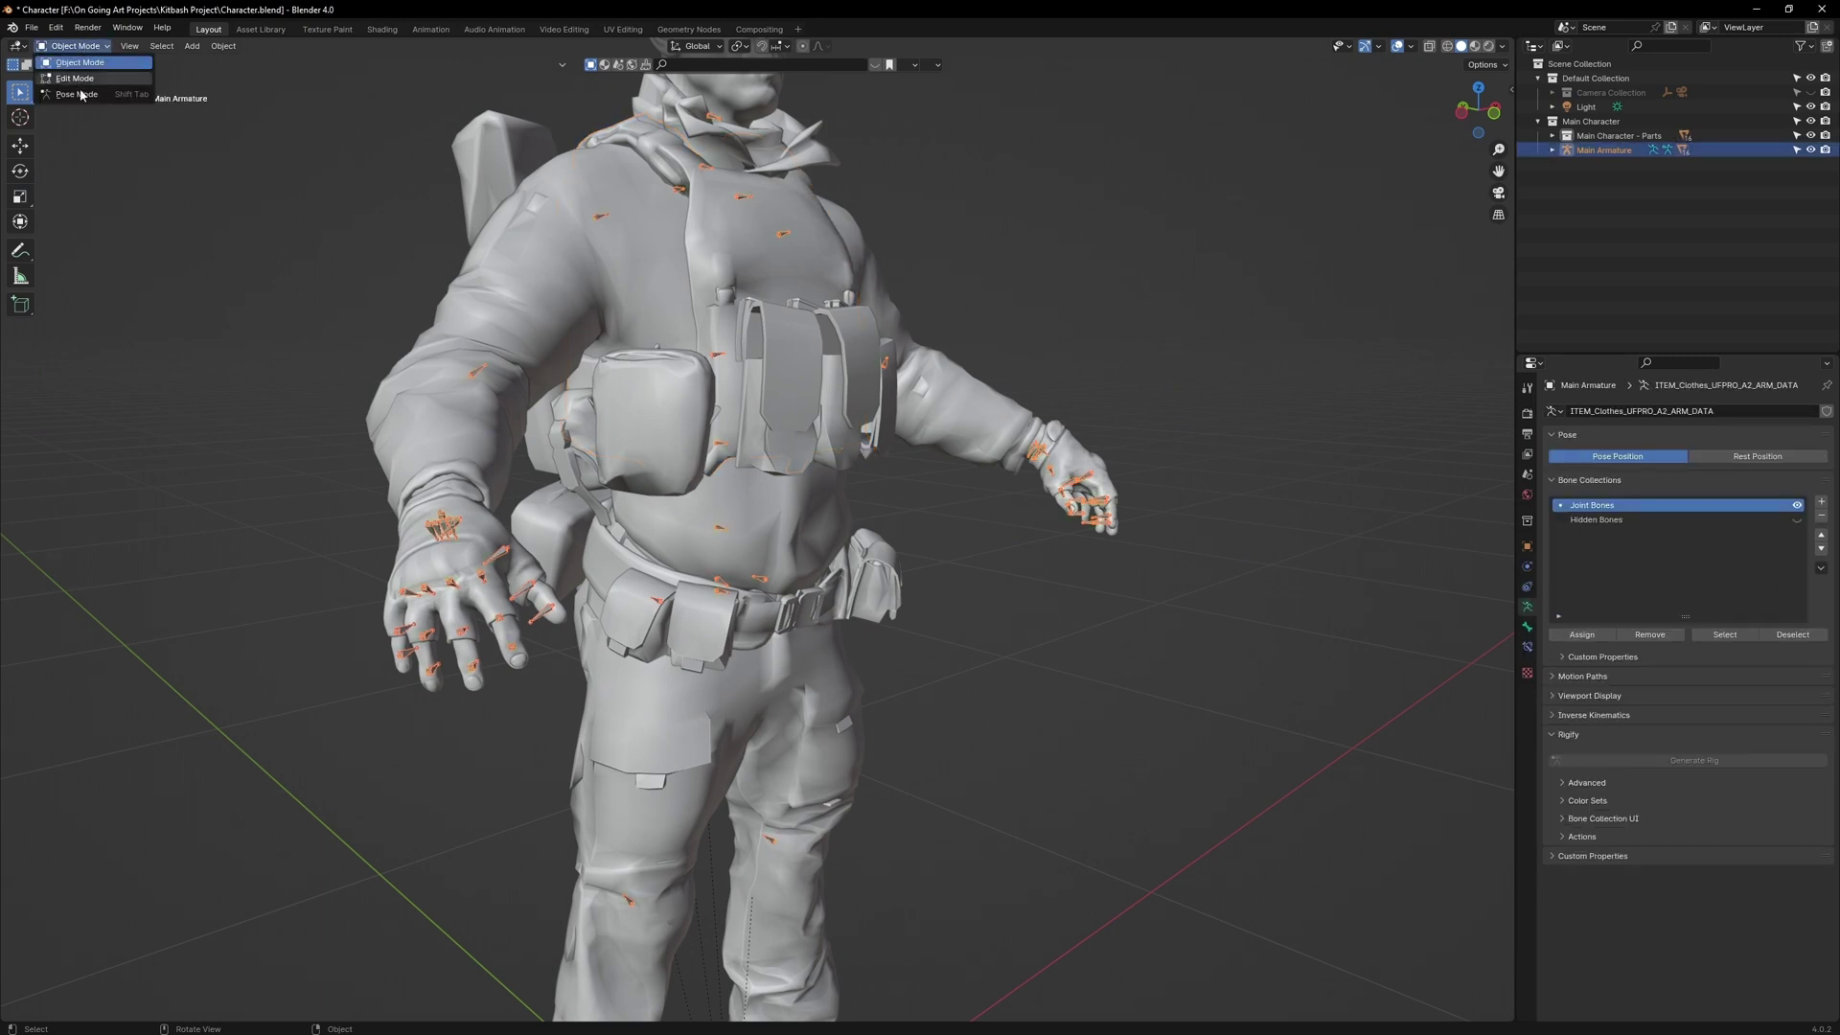
{"action": "left_click", "coordinate": [69, 98]}
{"action": "middle_click_drag", "start_coordinate": [713, 571], "coordinate": [821, 567]}
{"action": "mouse_move", "coordinate": [661, 582]}
{"action": "left_mouse_down"}
{"action": "mouse_move", "coordinate": [659, 563]}
{"action": "mouse_move", "coordinate": [681, 592]}
{"action": "left_mouse_up"}
{"action": "key", "text": "ctrl+z"}
{"action": "left_click_drag", "start_coordinate": [949, 581], "coordinate": [960, 594]}
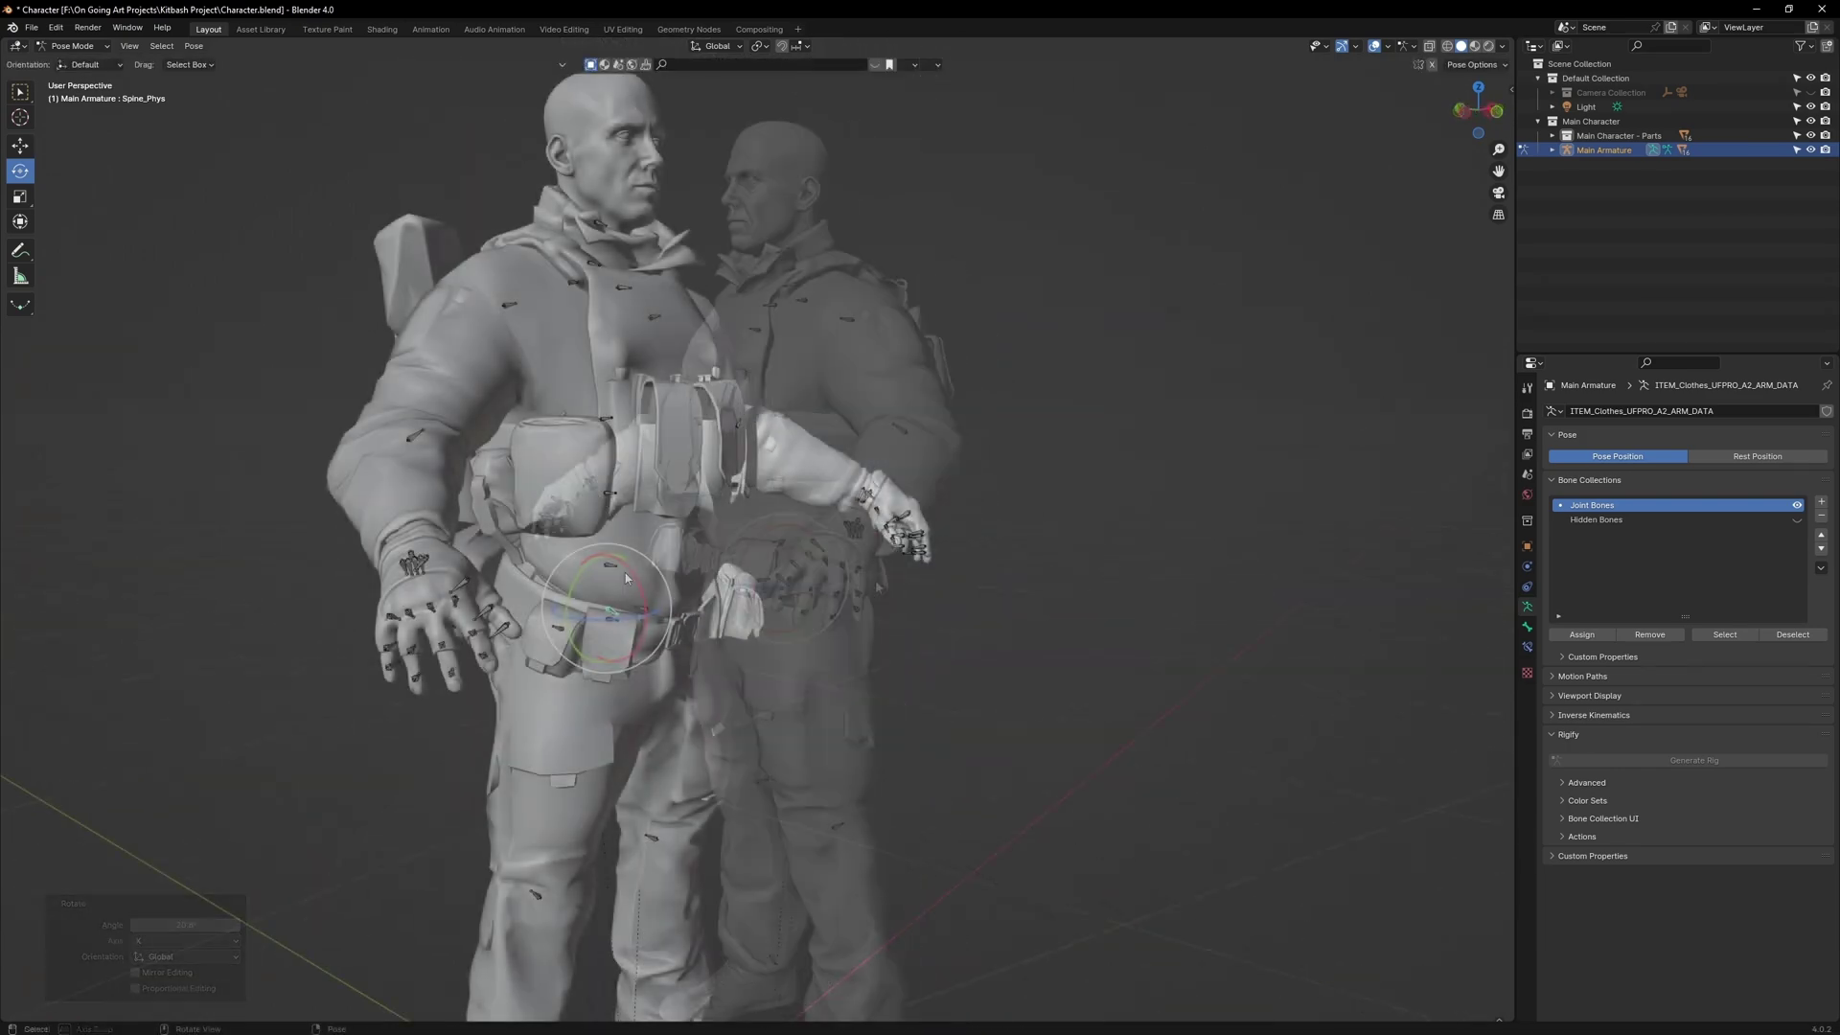
{"action": "right_click", "coordinate": [661, 563]}
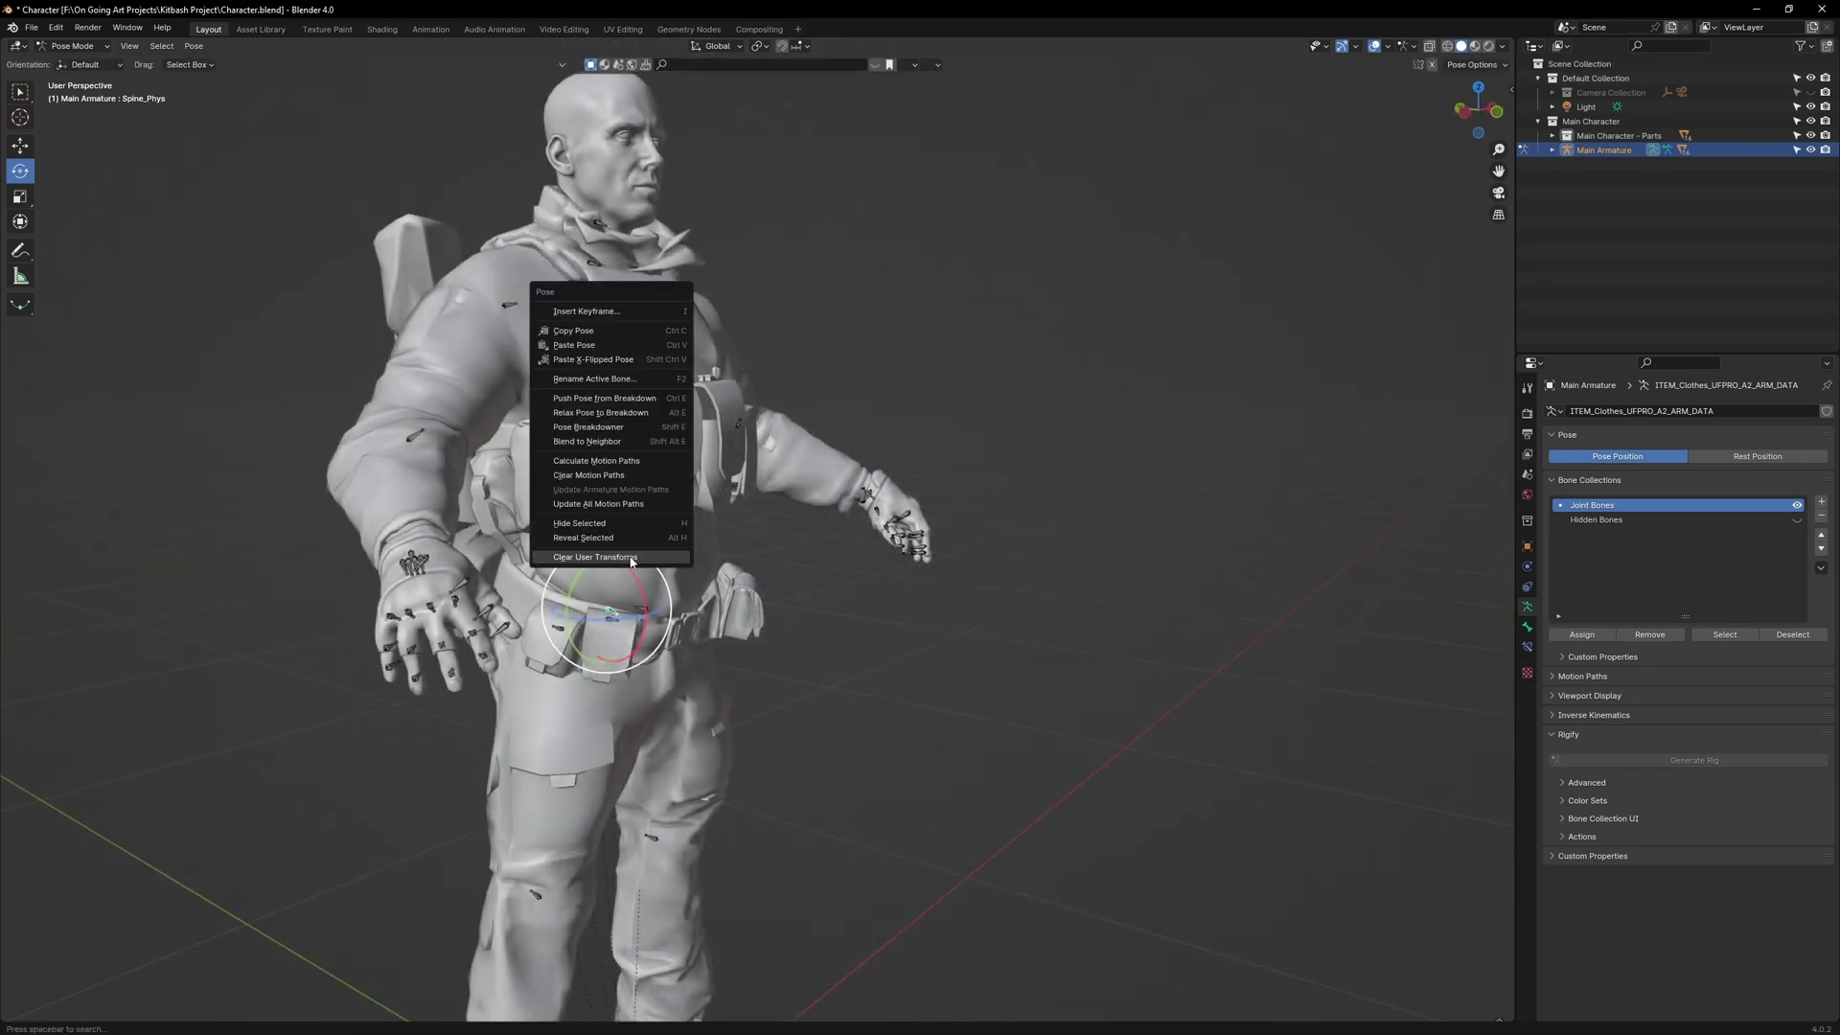
{"action": "left_click", "coordinate": [632, 558]}
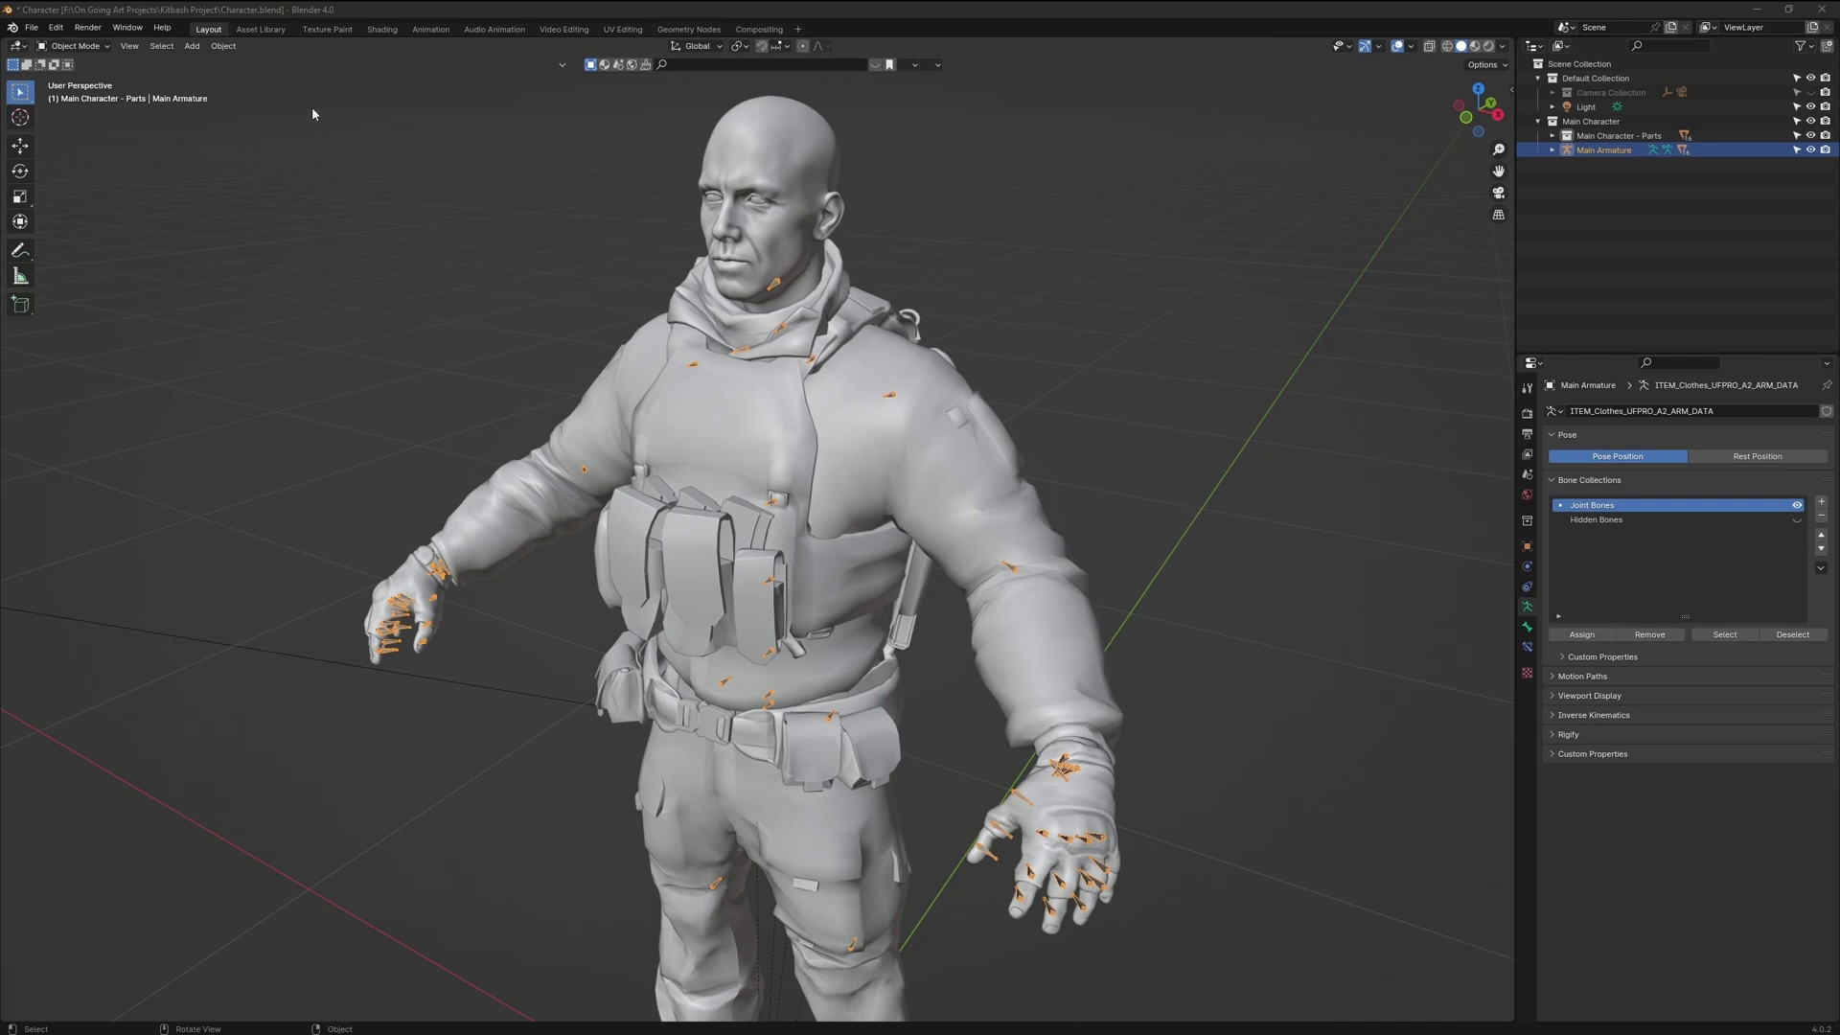
Enter Pose Mode on the main armature and select all bones of the Joint Bones collection.
{"action": "left_click", "coordinate": [94, 47]}
{"action": "left_click", "coordinate": [85, 93]}
{"action": "middle_click_drag", "start_coordinate": [450, 388], "coordinate": [511, 423]}
{"action": "scroll", "coordinate": [512, 422], "scroll_direction": "down", "scroll_amount": 3}
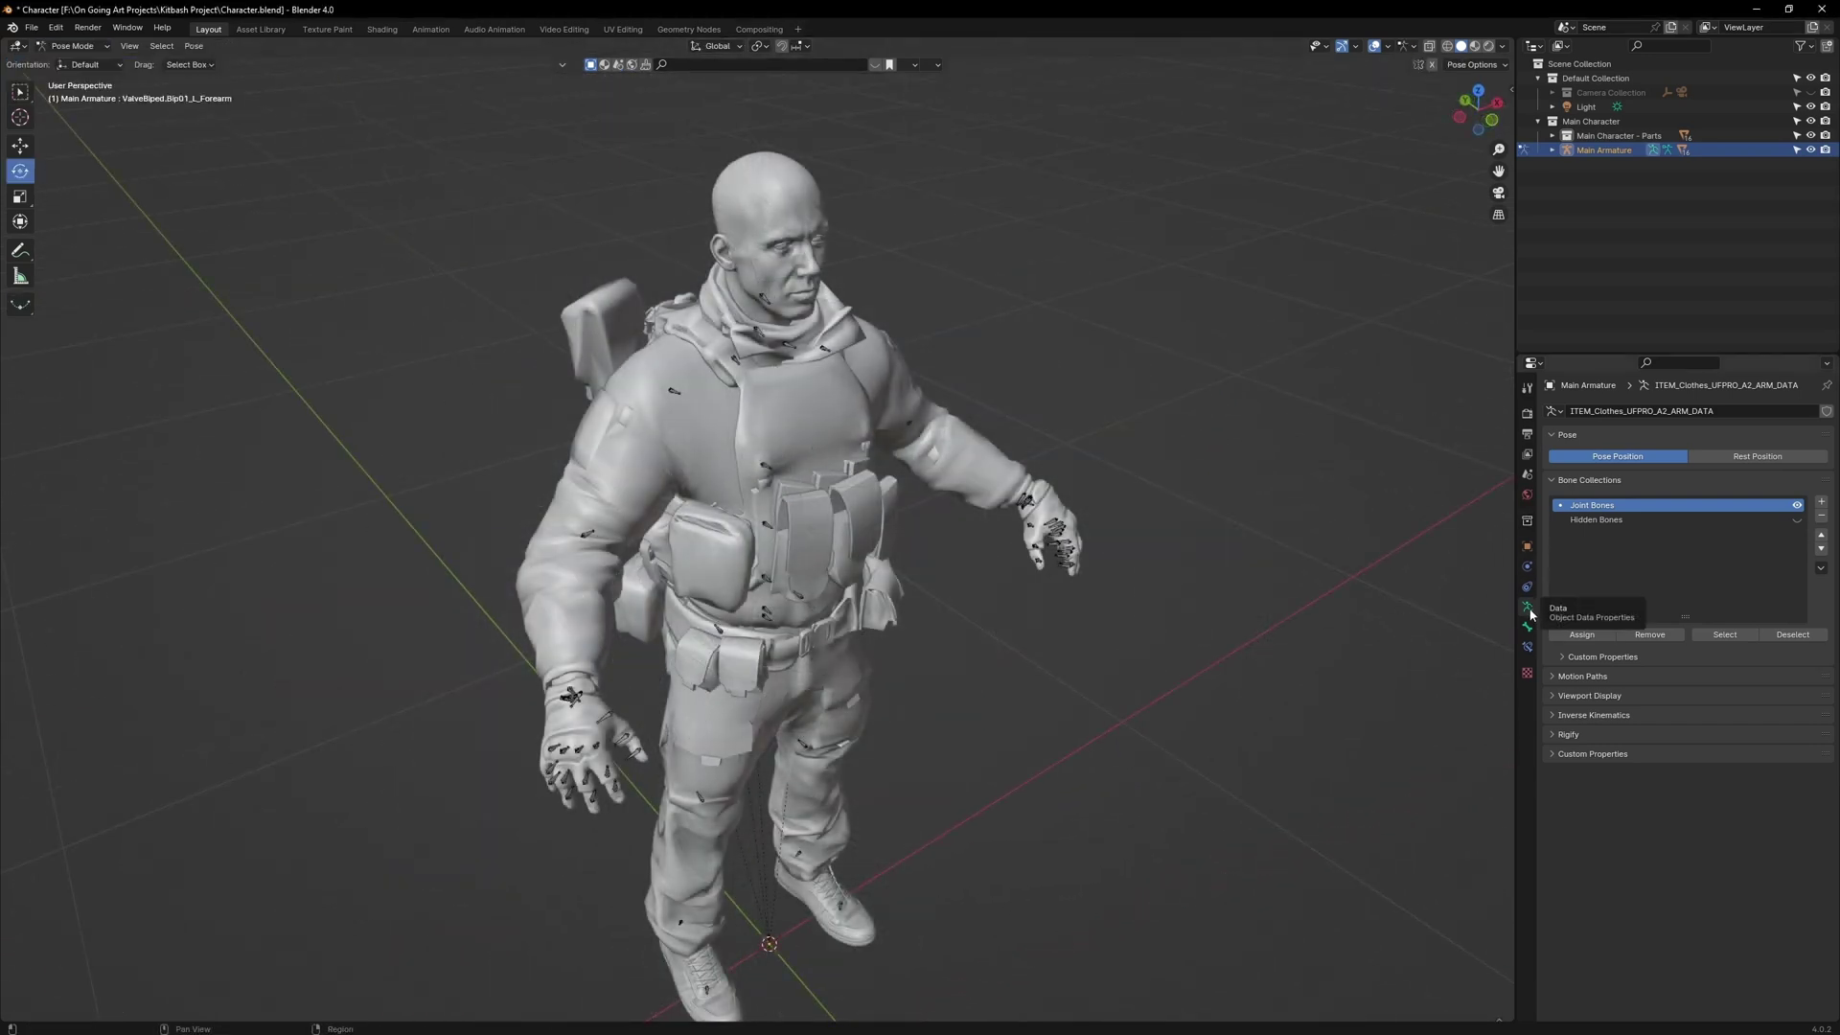
{"action": "left_click", "coordinate": [1724, 635]}
{"action": "key", "text": "KP_Decimal"}
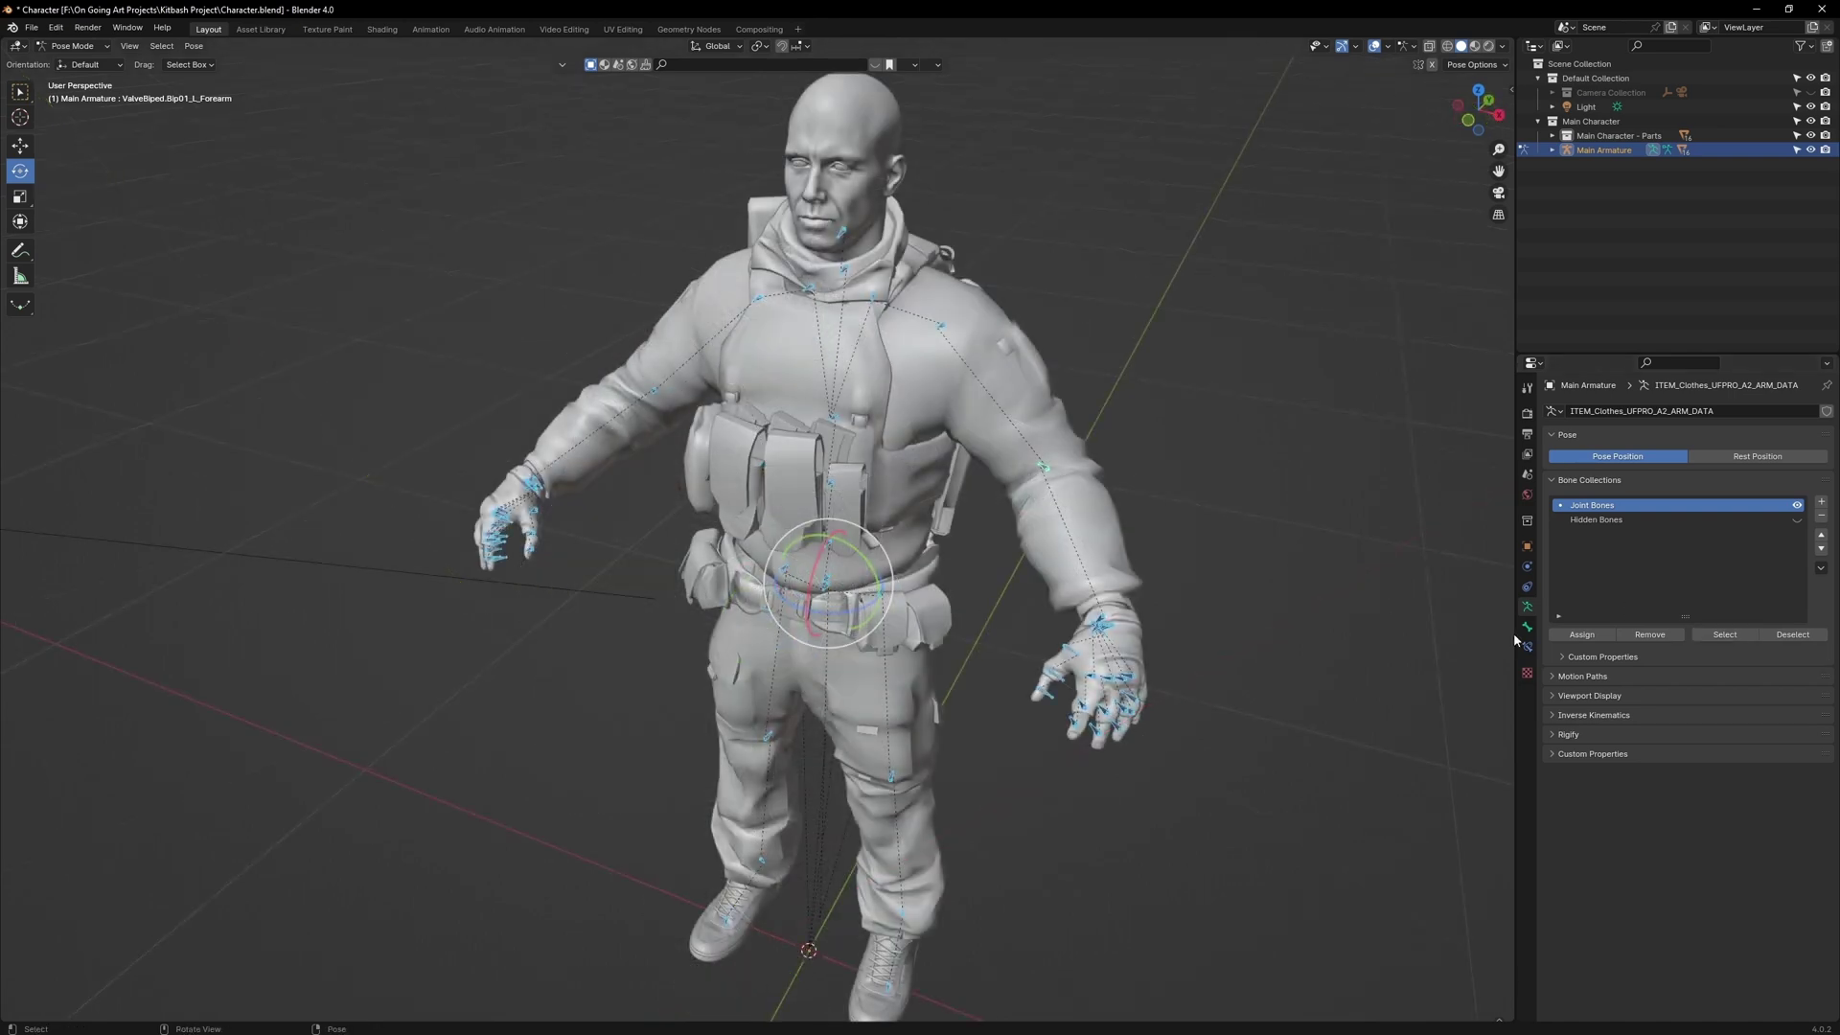
Set the active bone's pose bone color to 02 - Theme Color Set and copy it to all selected joint bones.
{"action": "left_click", "coordinate": [1526, 628]}
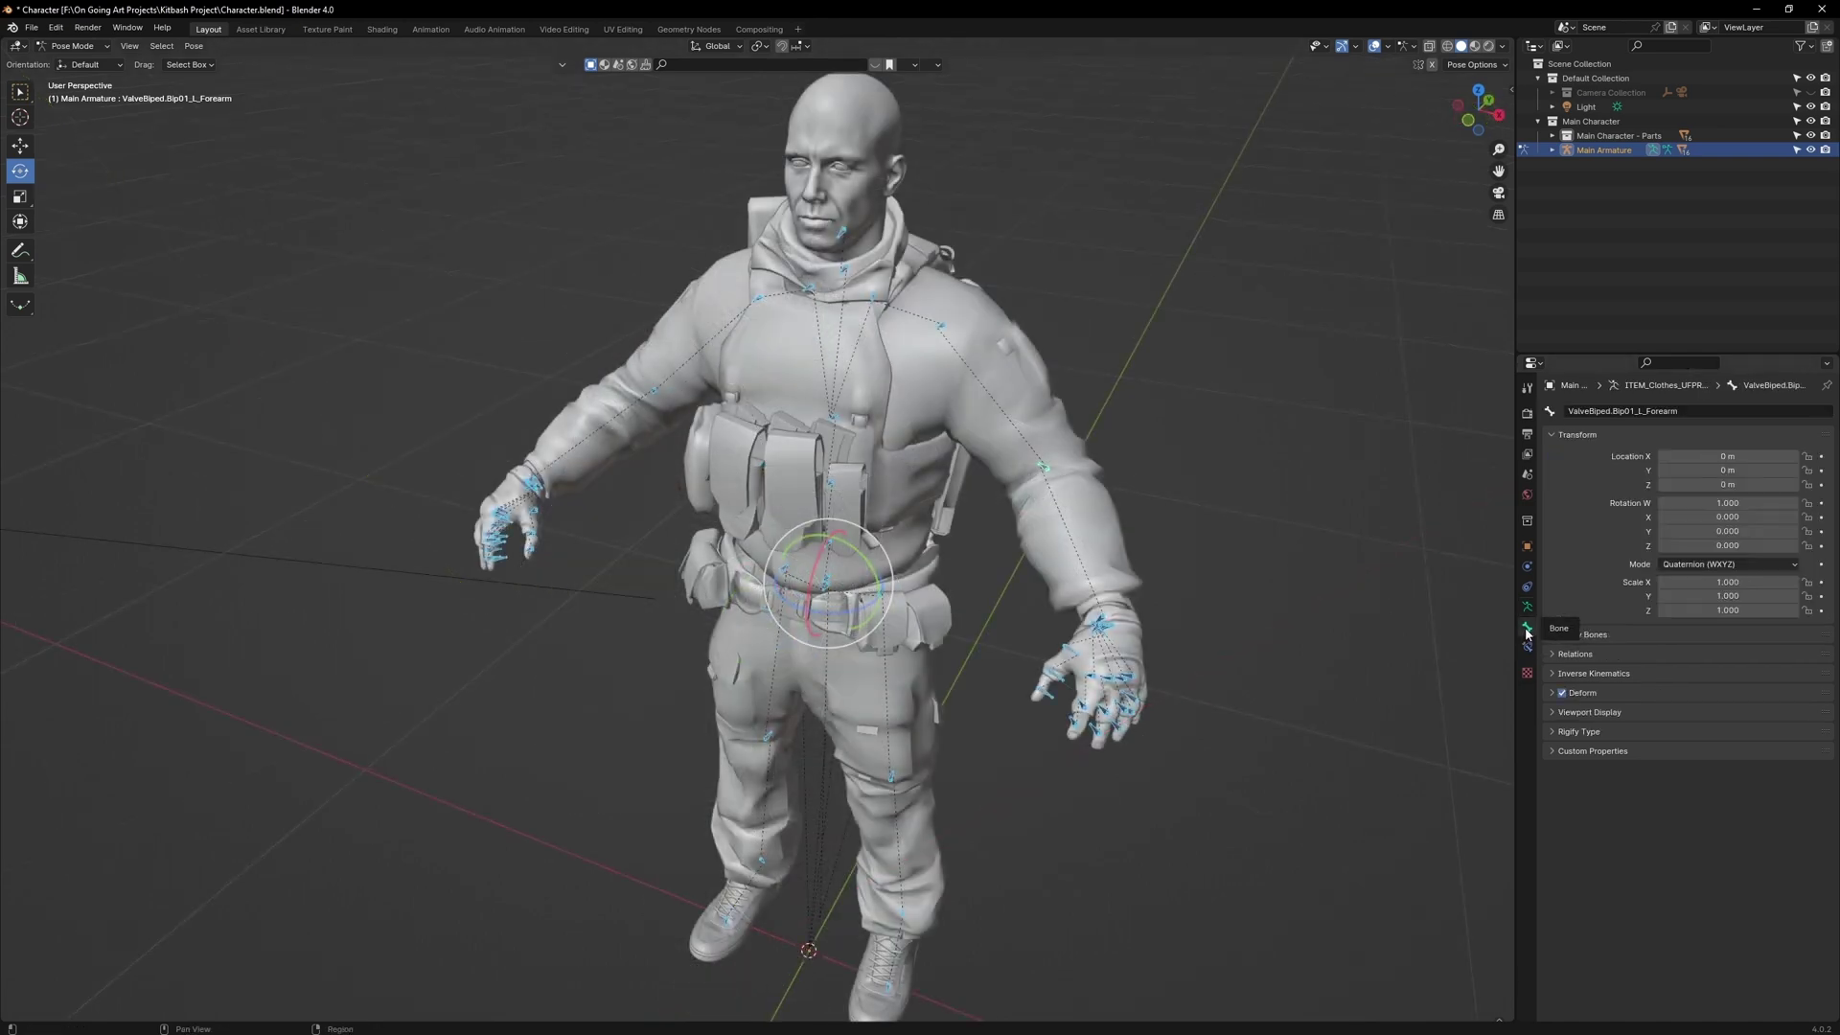
{"action": "left_click", "coordinate": [1589, 712]}
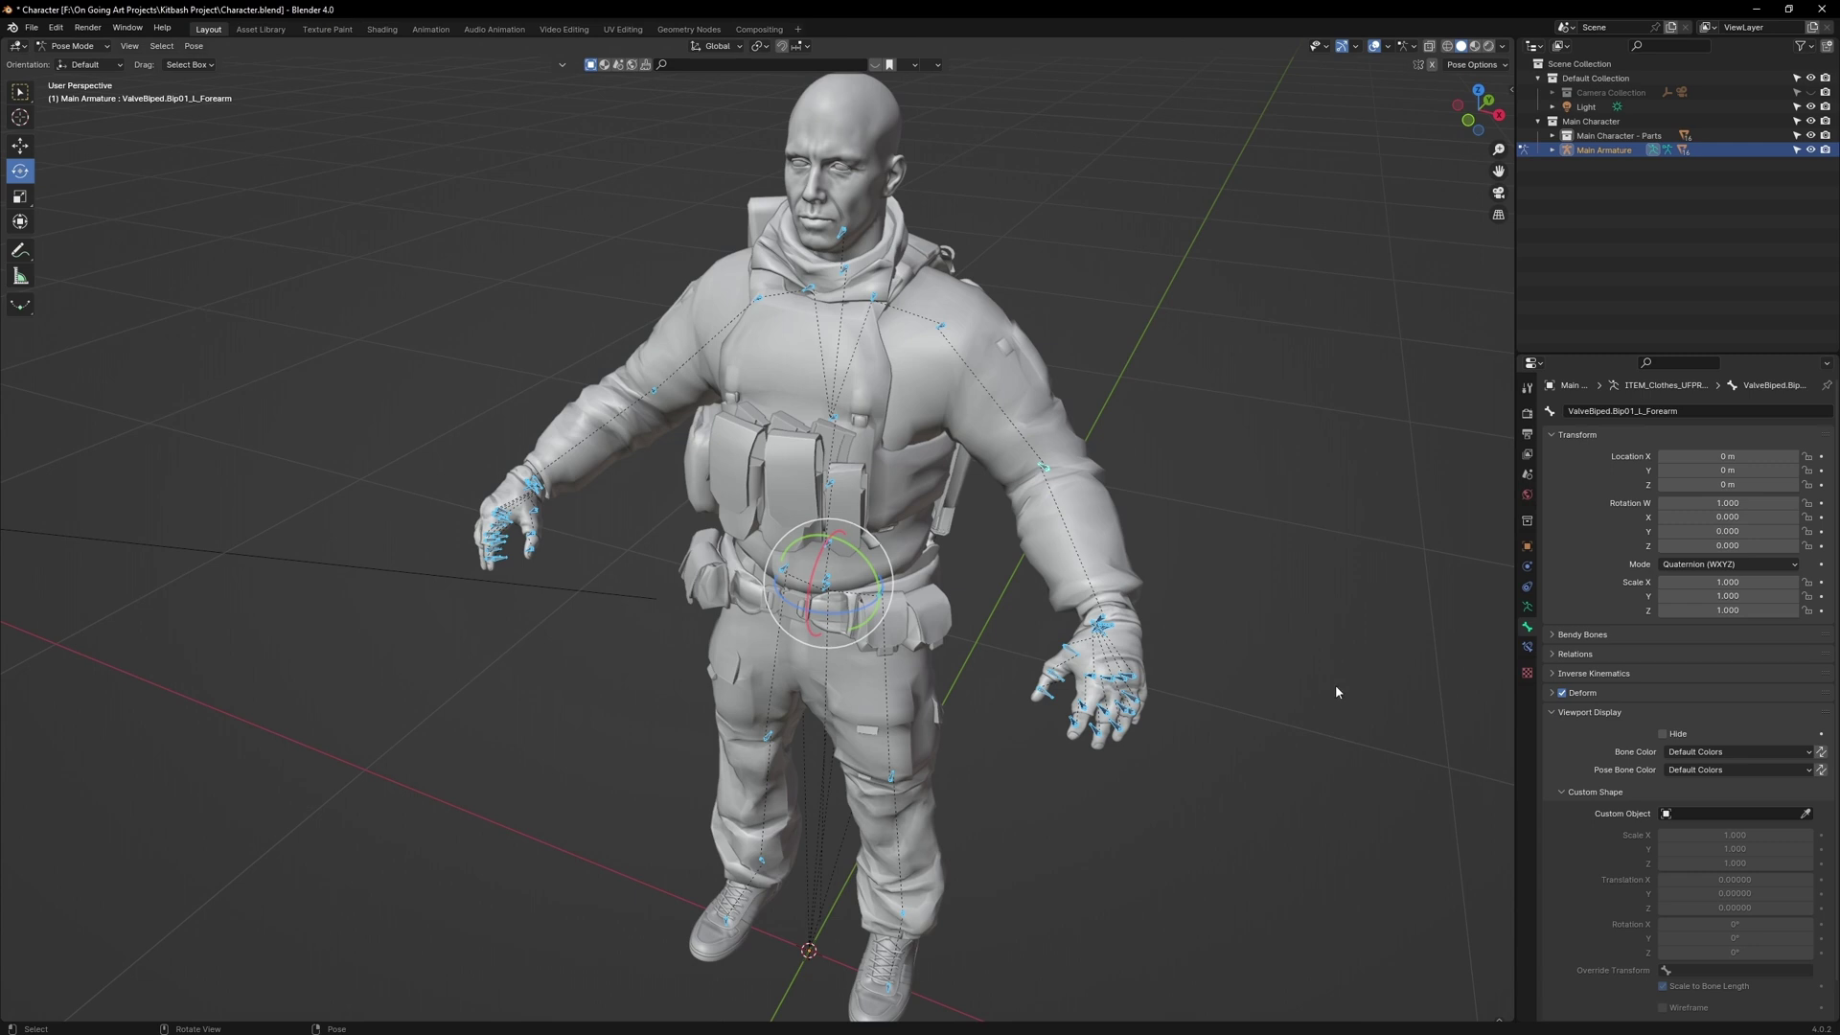
{"action": "middle_click_drag", "start_coordinate": [1336, 685], "coordinate": [1396, 659]}
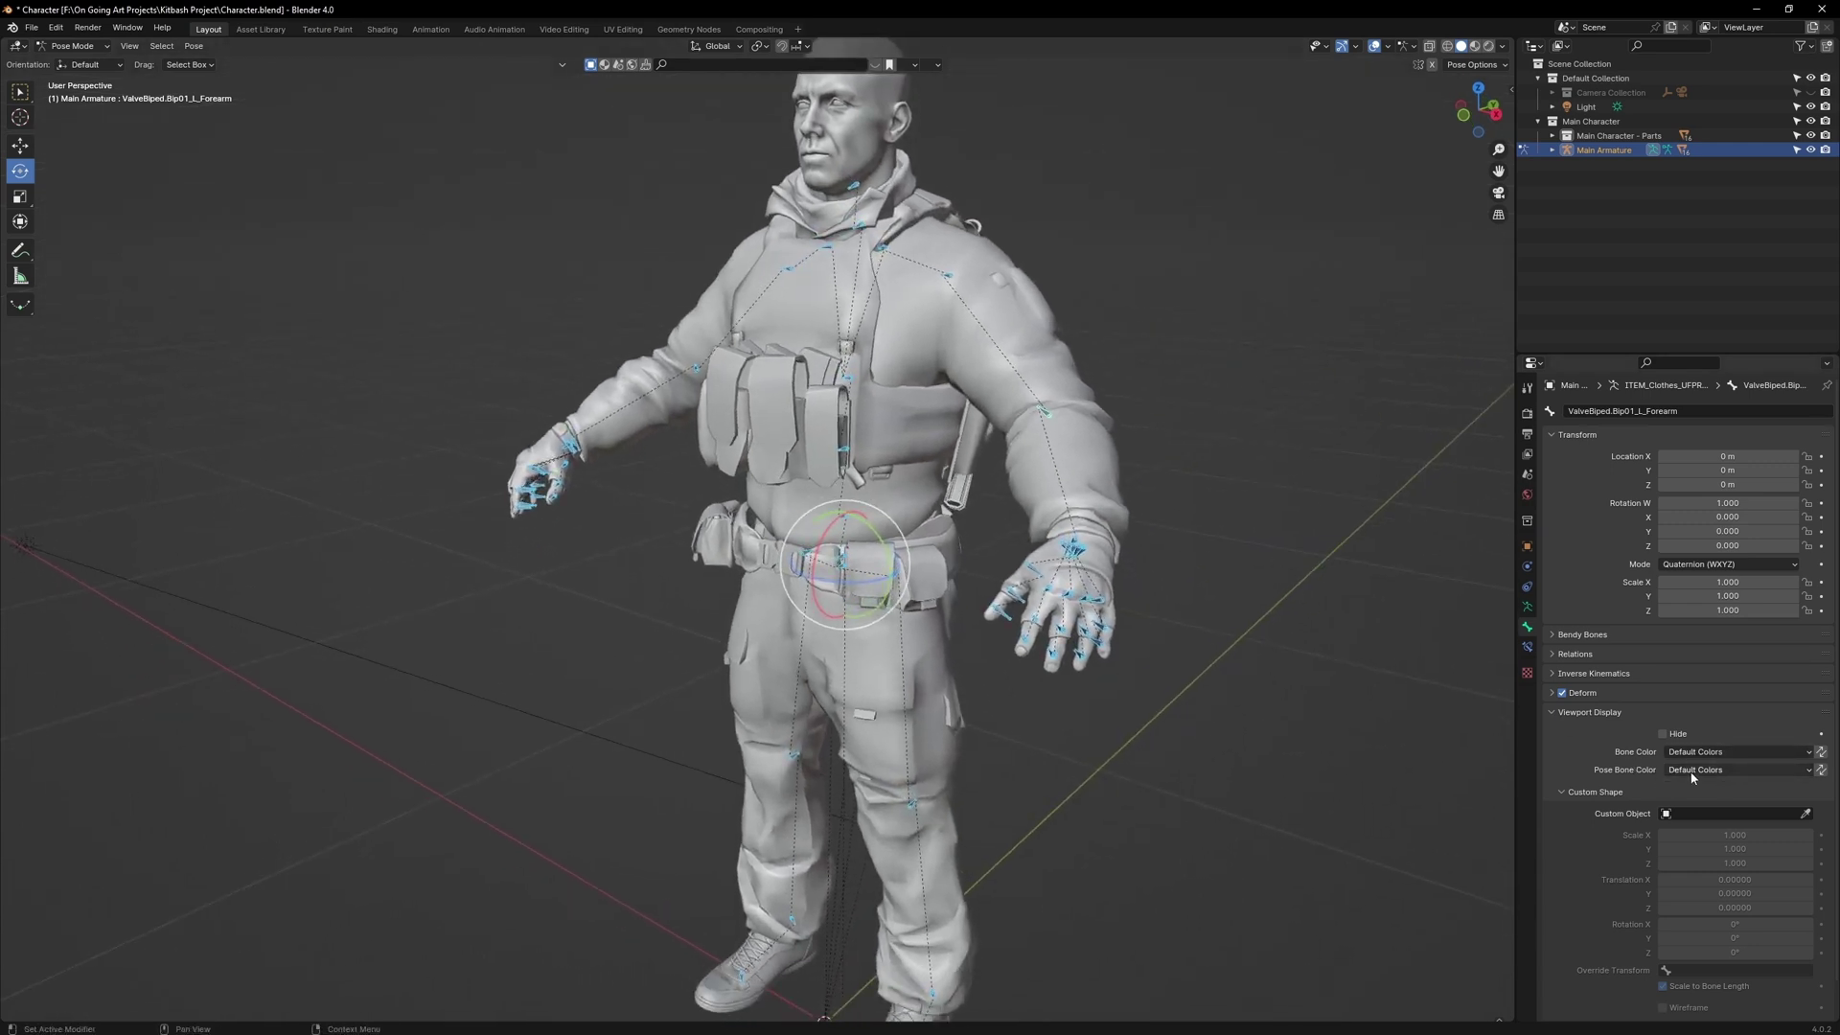
{"action": "left_click", "coordinate": [1807, 769]}
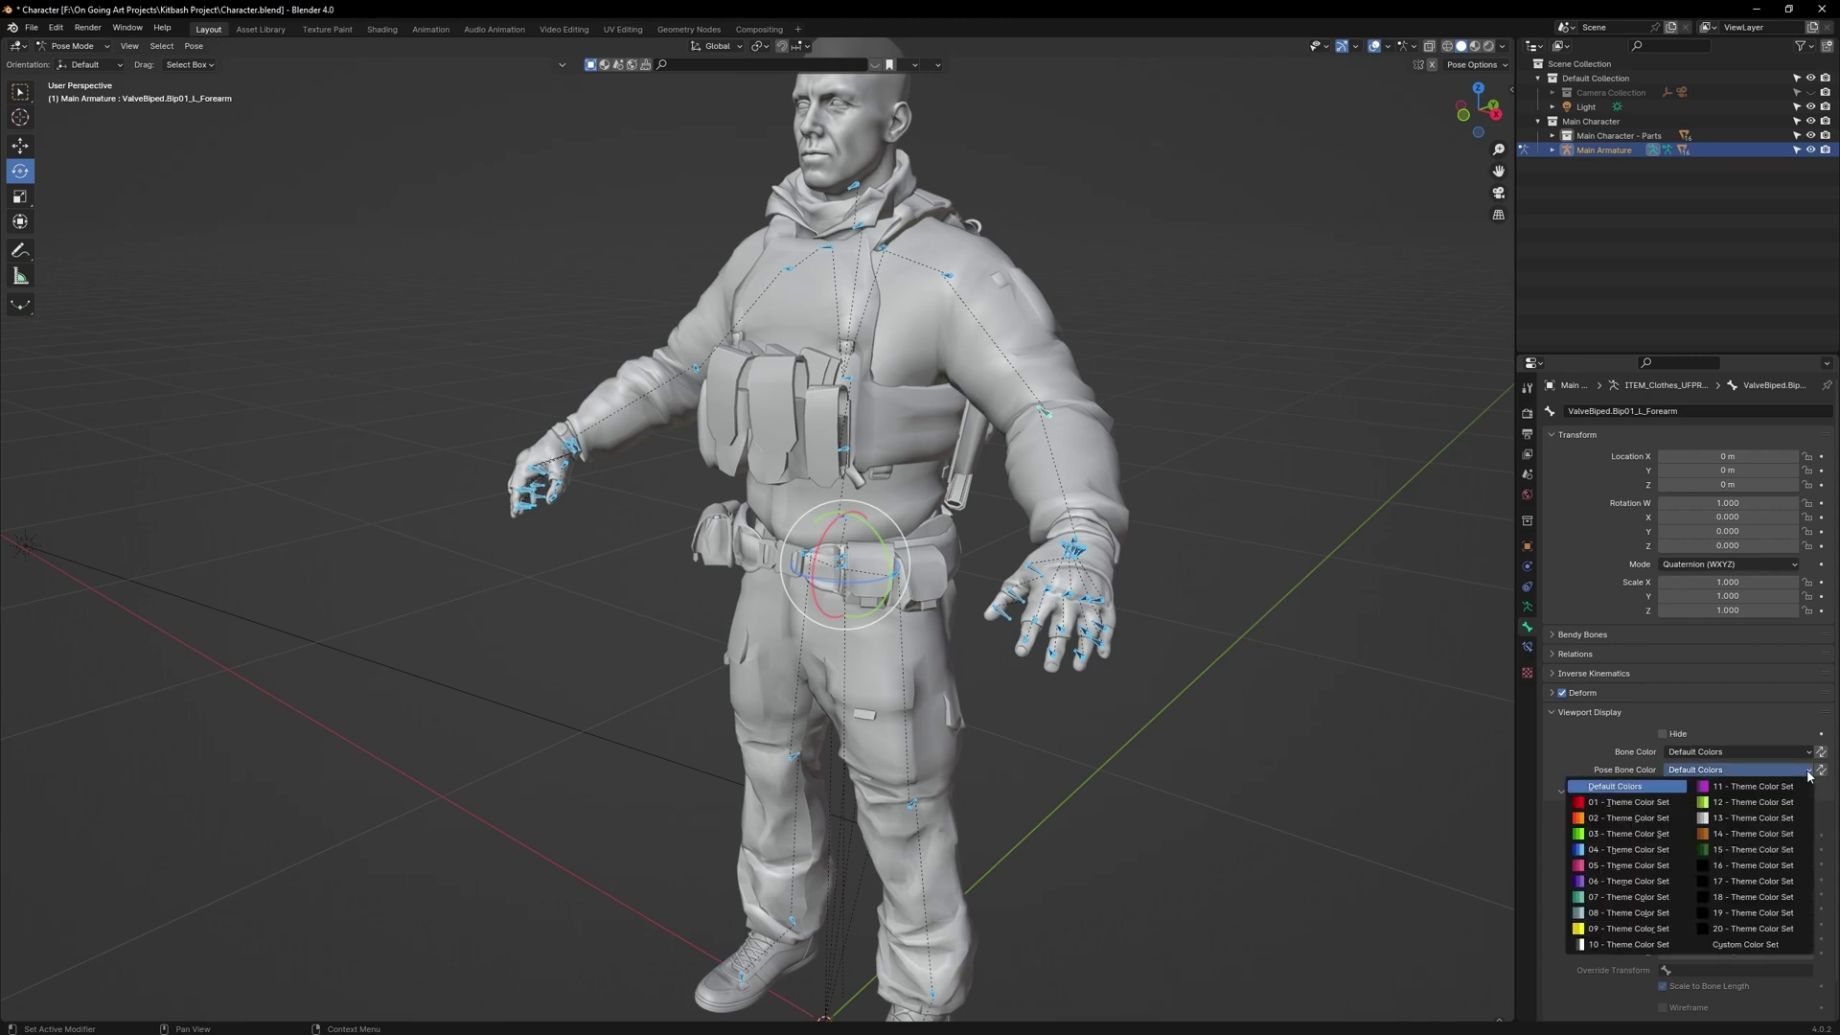
{"action": "left_click", "coordinate": [1627, 817]}
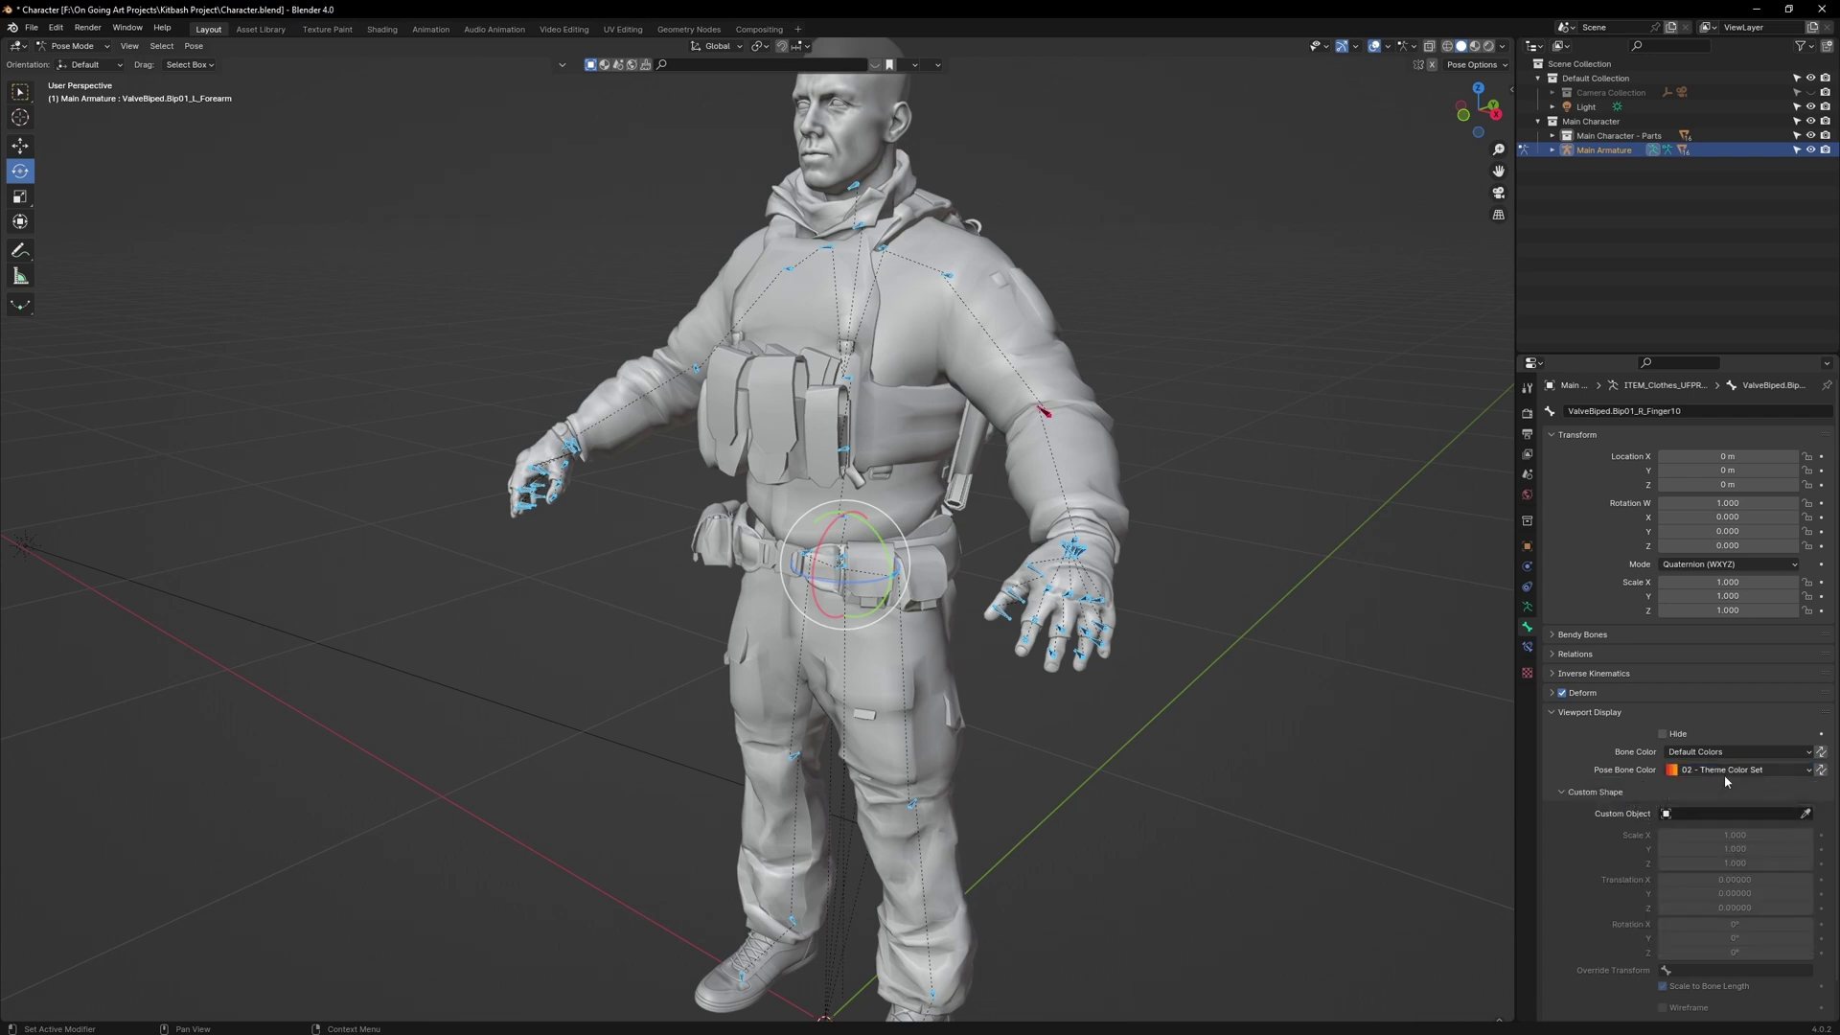
{"action": "left_click", "coordinate": [1822, 771]}
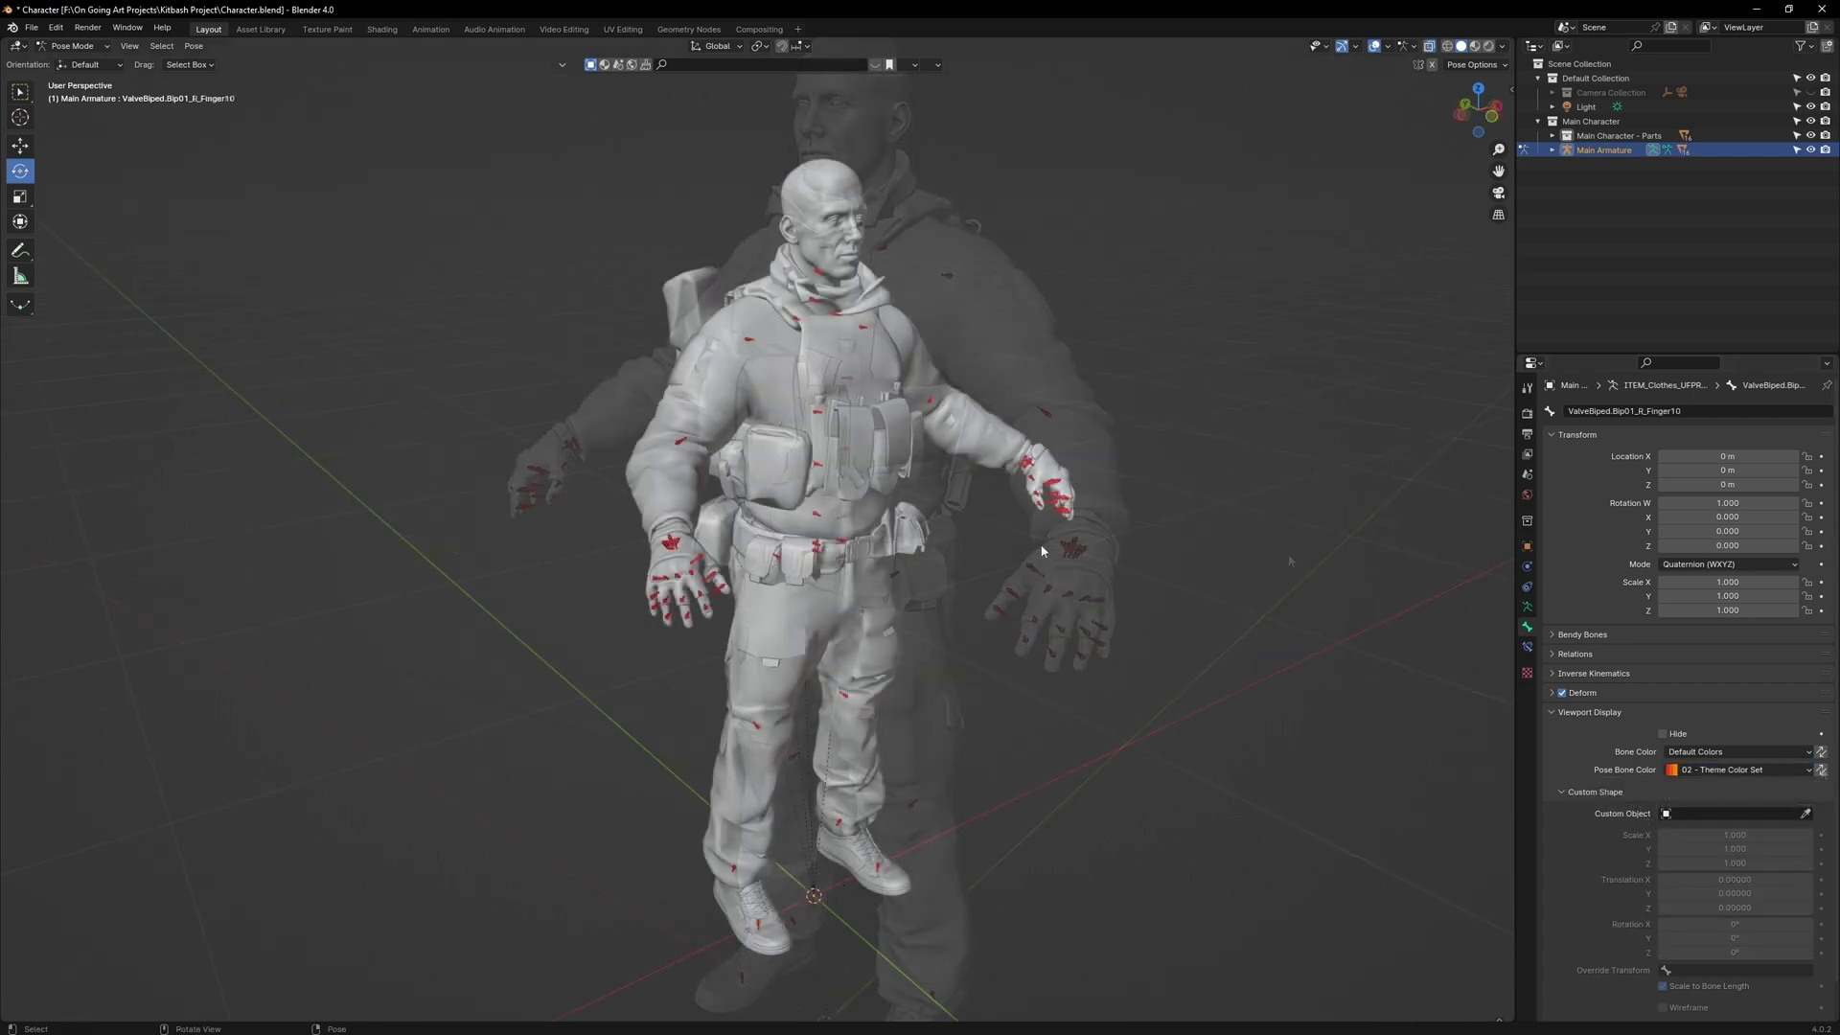
{"action": "middle_click_drag", "start_coordinate": [1068, 547], "coordinate": [877, 587]}
{"action": "scroll", "coordinate": [878, 586], "scroll_direction": "up", "scroll_amount": 5}
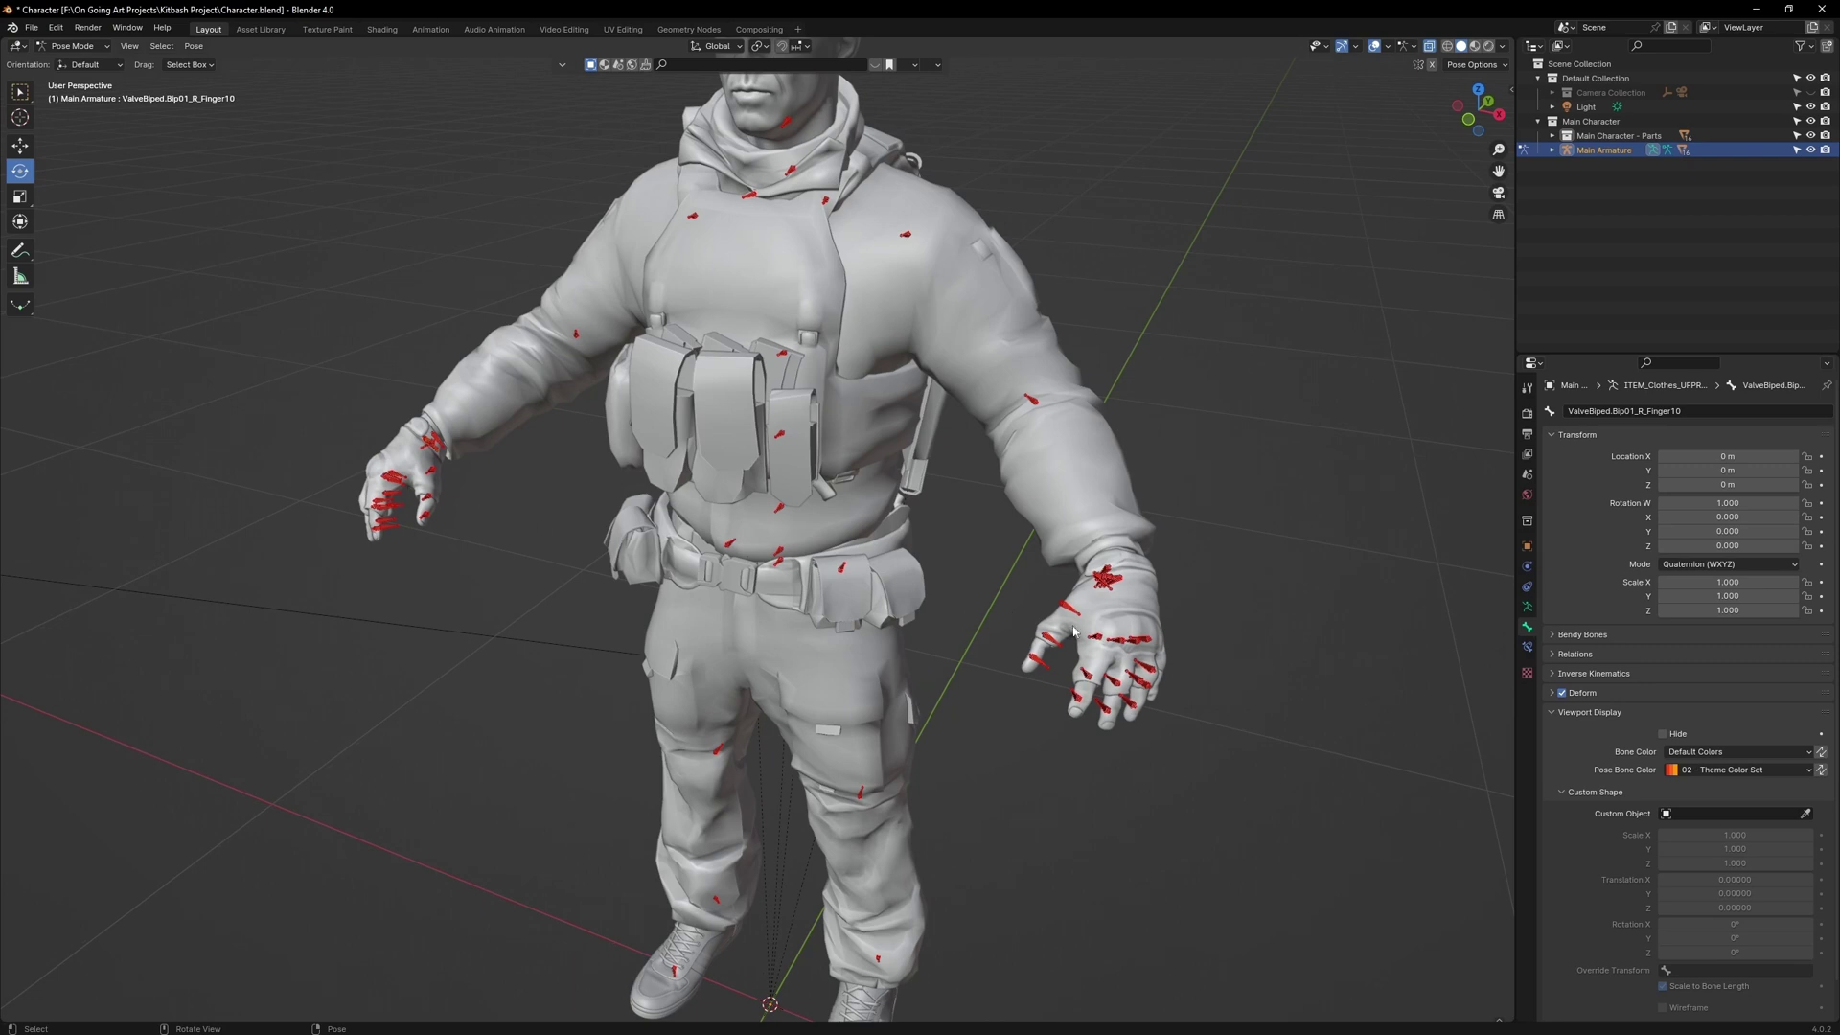
Test-rotate the left and right upper arm bones to bring the hands together in front of the body, and undo the rotations.
{"action": "left_click", "coordinate": [904, 238]}
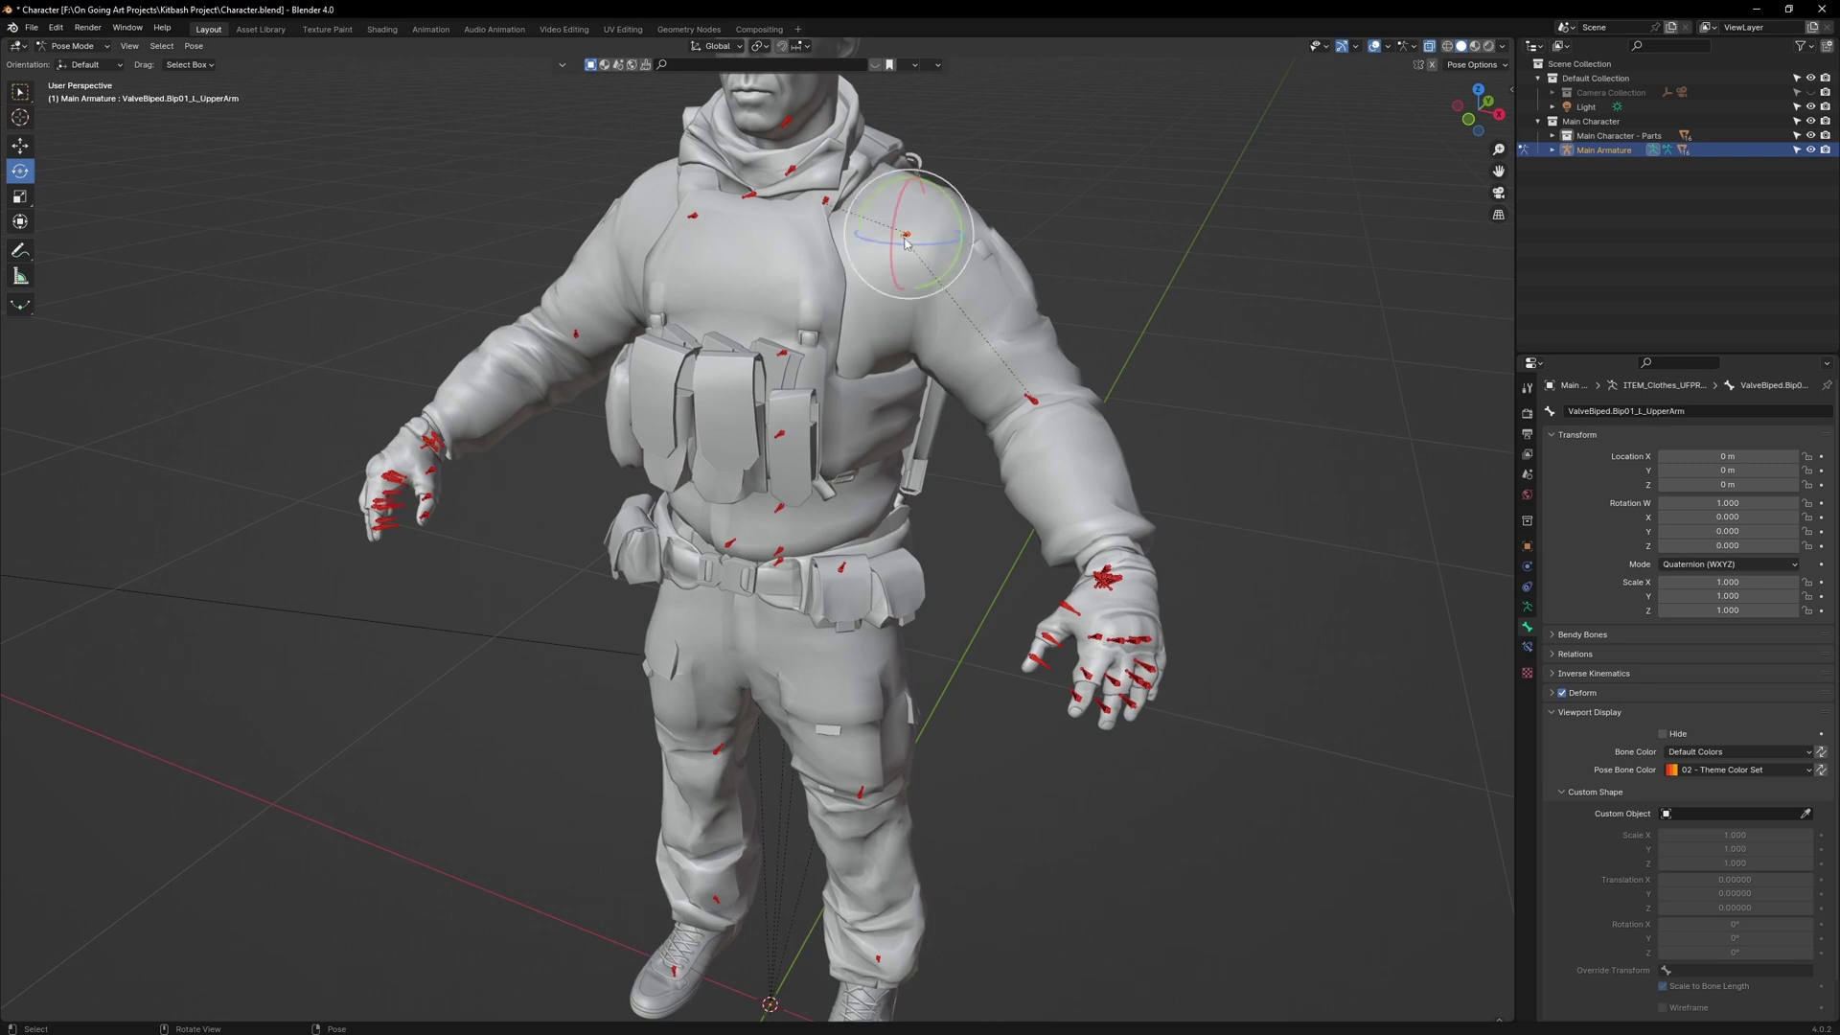
{"action": "left_click_drag", "start_coordinate": [939, 248], "coordinate": [882, 248]}
{"action": "left_click", "coordinate": [689, 220]}
{"action": "left_click_drag", "start_coordinate": [690, 224], "coordinate": [781, 197]}
{"action": "scroll", "coordinate": [793, 481], "scroll_direction": "up", "scroll_amount": 5}
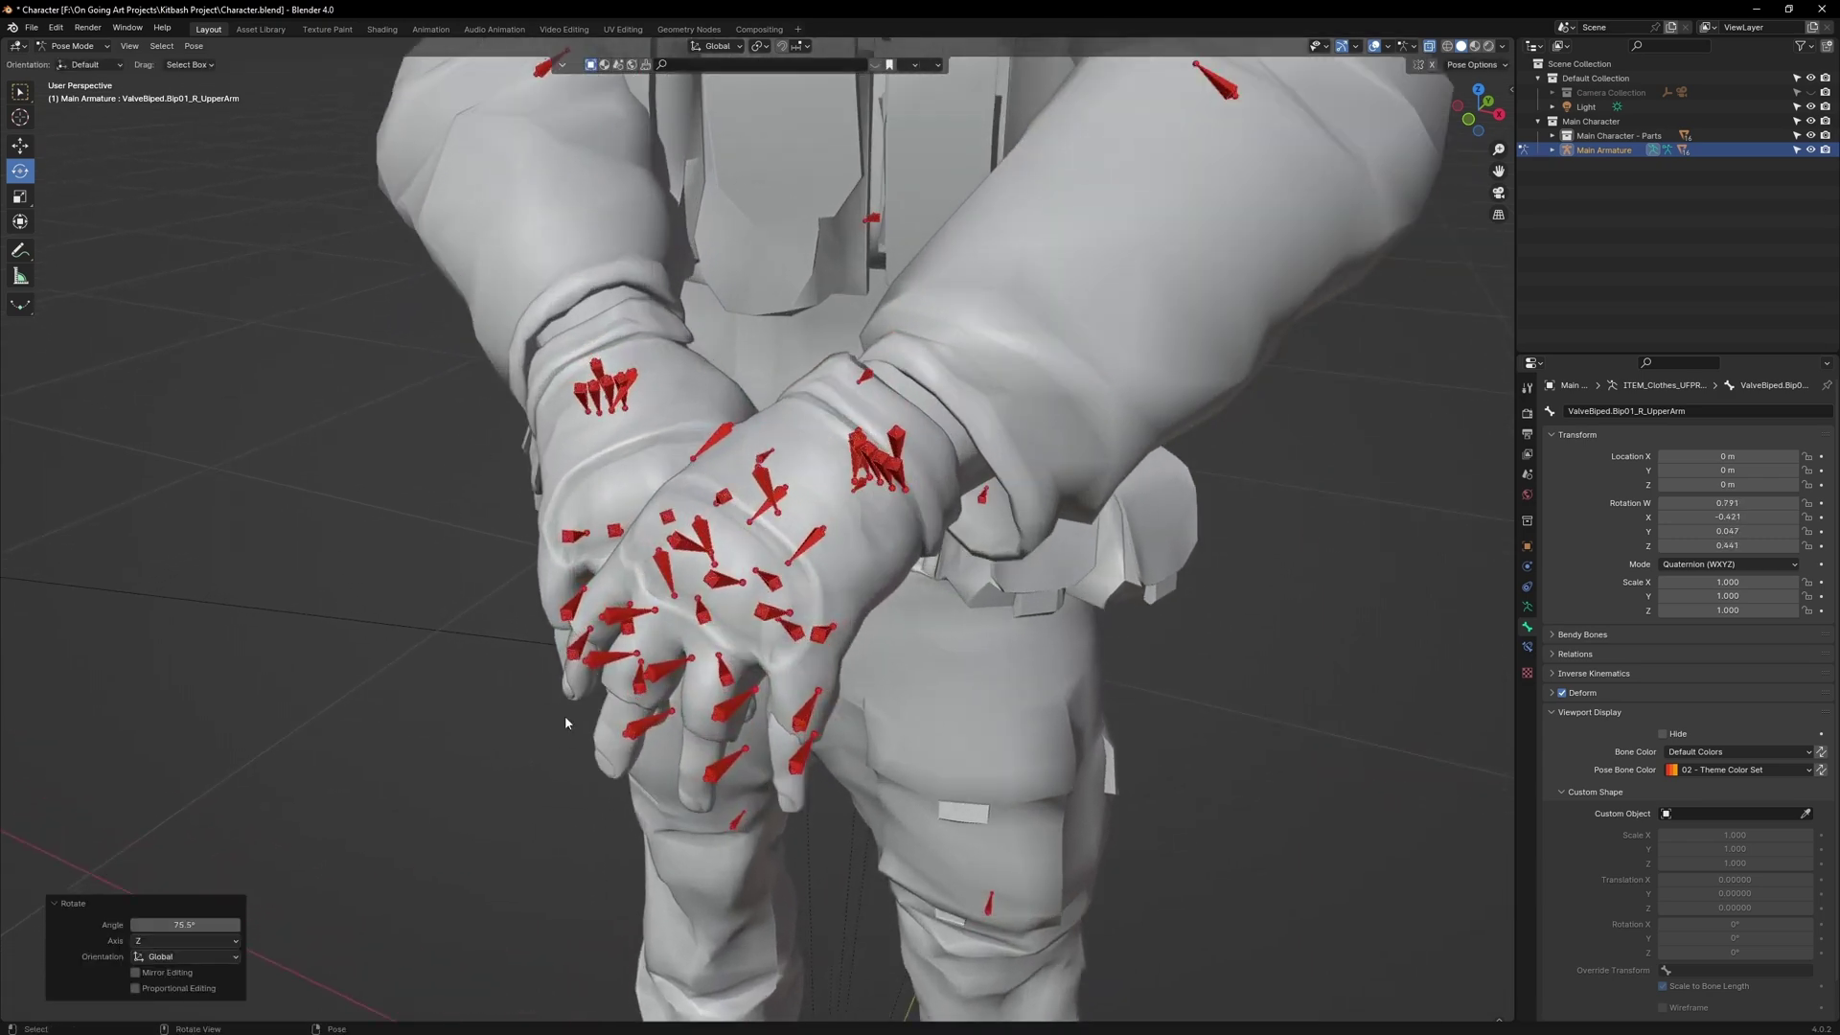
{"action": "scroll", "coordinate": [793, 586], "scroll_direction": "down", "scroll_amount": 4}
{"action": "key", "text": "ctrl+z"}
{"action": "key", "text": "ctrl+z"}
{"action": "key", "text": "ctrl+z"}
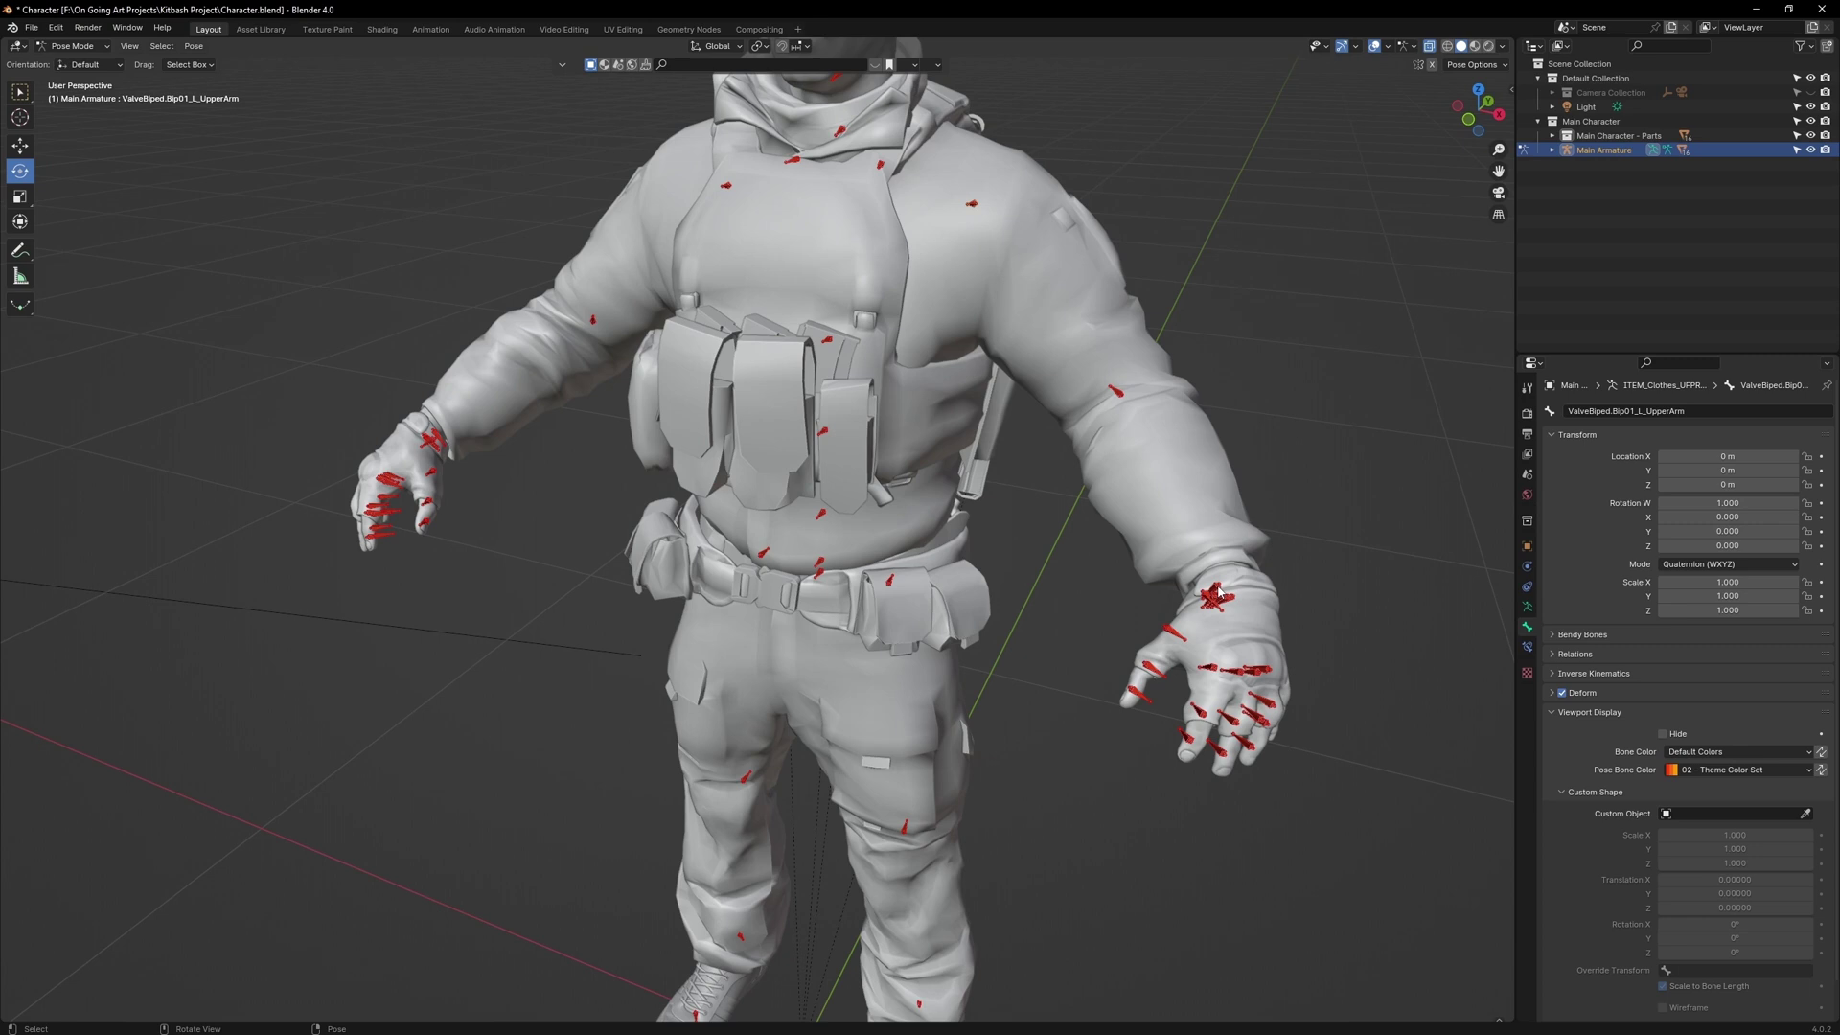
Select all bones of the left hand and set their pose bone color to 04 - Theme Color Set, copied from the active hand bone.
{"action": "left_click", "coordinate": [1216, 595]}
{"action": "left_click_drag", "start_coordinate": [1081, 542], "coordinate": [1386, 831]}
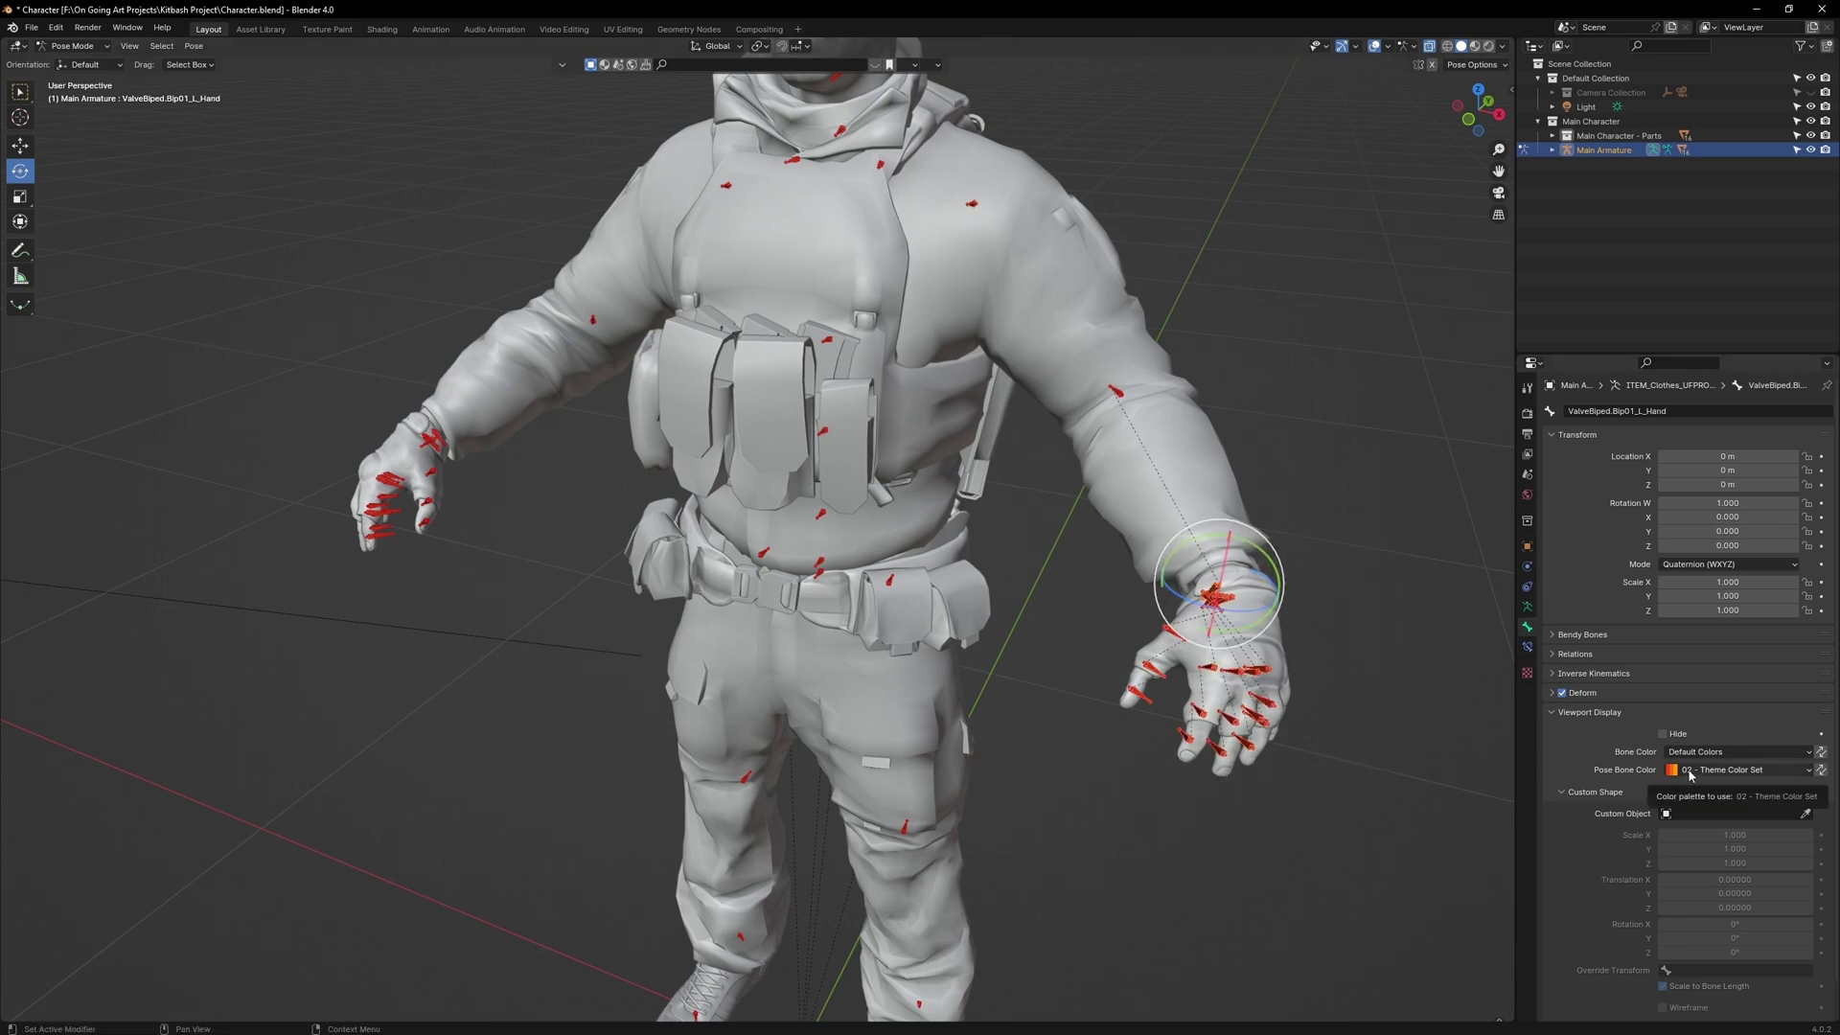
{"action": "left_click", "coordinate": [1689, 771]}
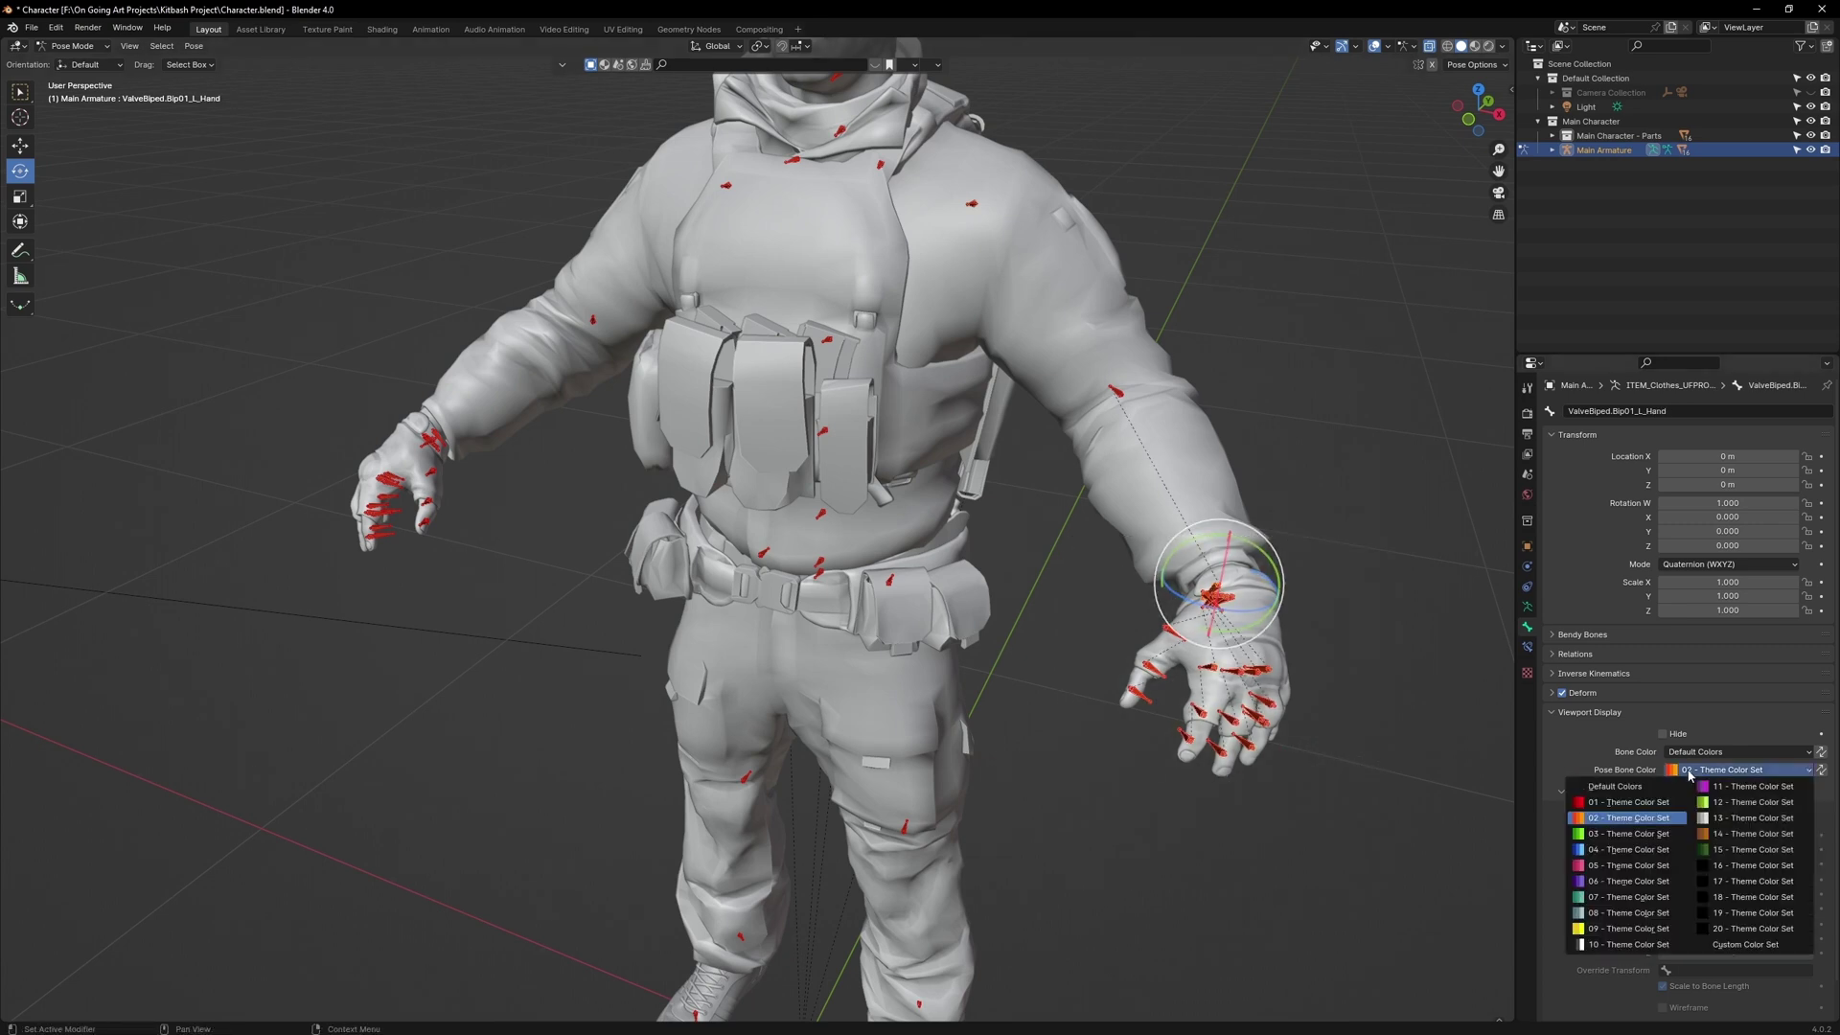
{"action": "left_click", "coordinate": [1620, 850]}
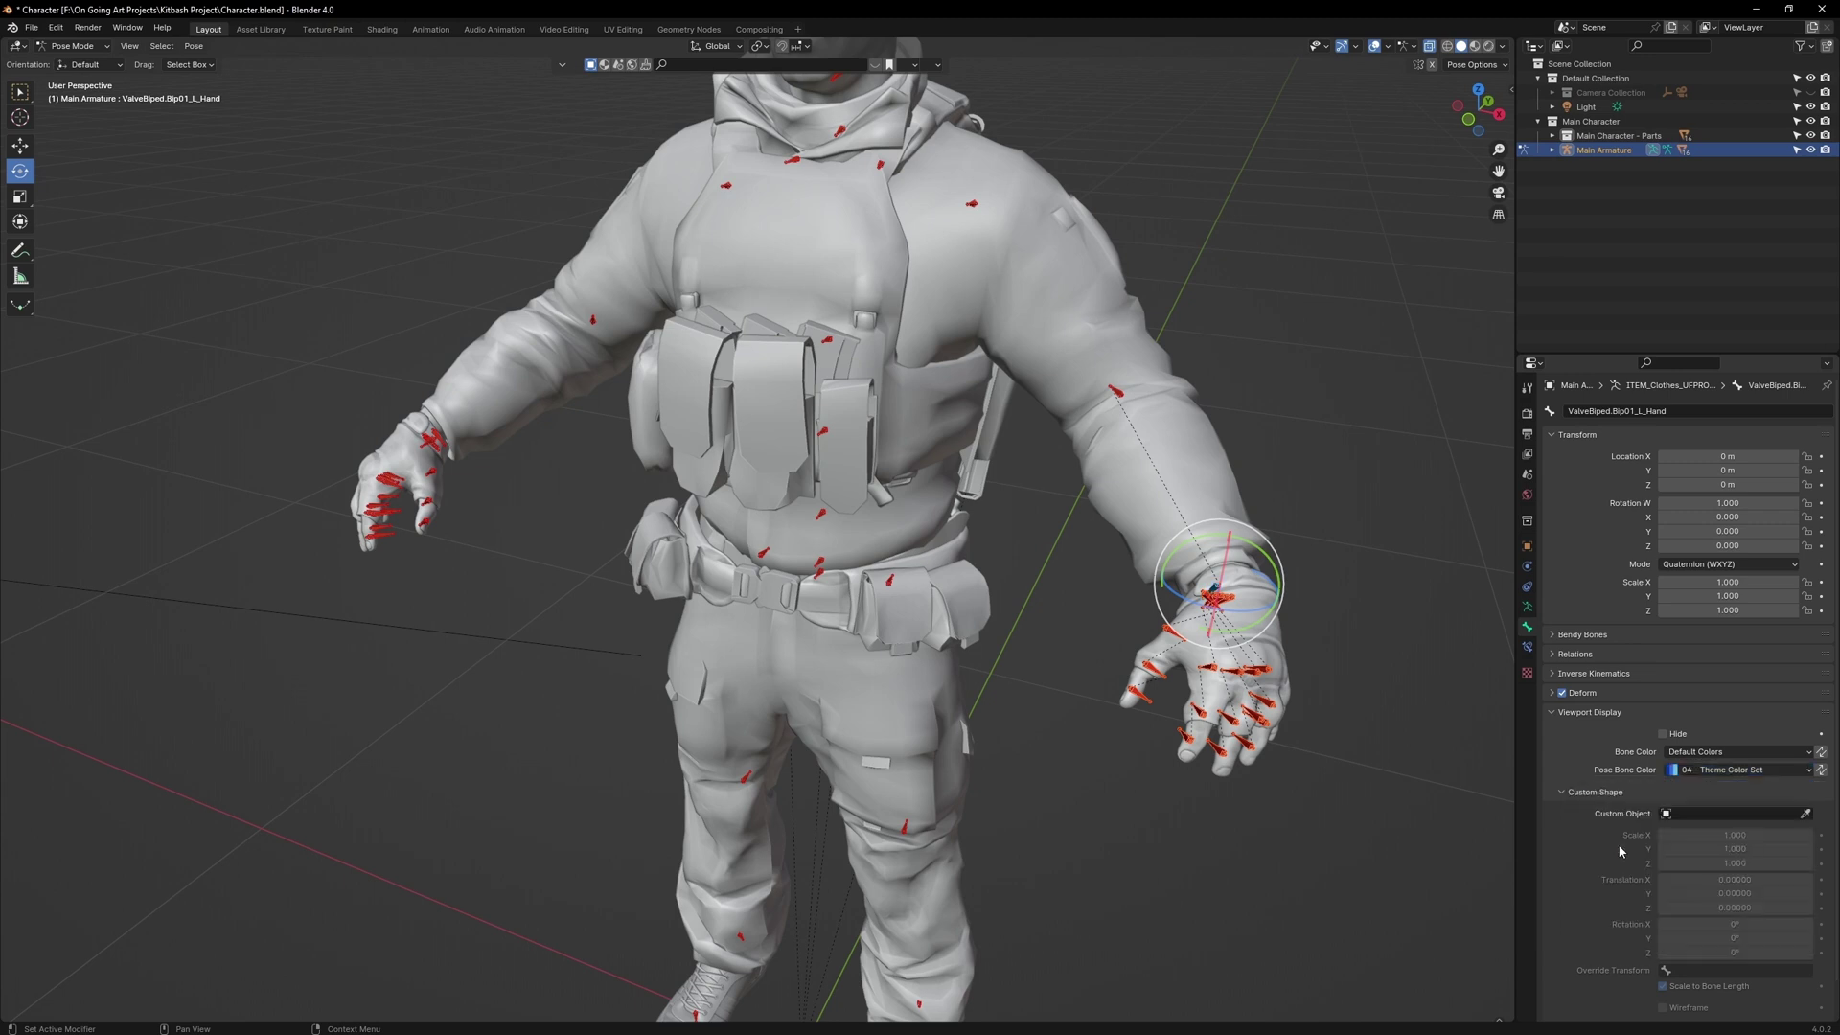
{"action": "left_click", "coordinate": [1823, 771]}
Select all bones of the right hand and give them the pose bone color 03 - Theme Color Set.
{"action": "middle_click_drag", "start_coordinate": [154, 586], "coordinate": [375, 603]}
{"action": "left_click", "coordinate": [374, 604]}
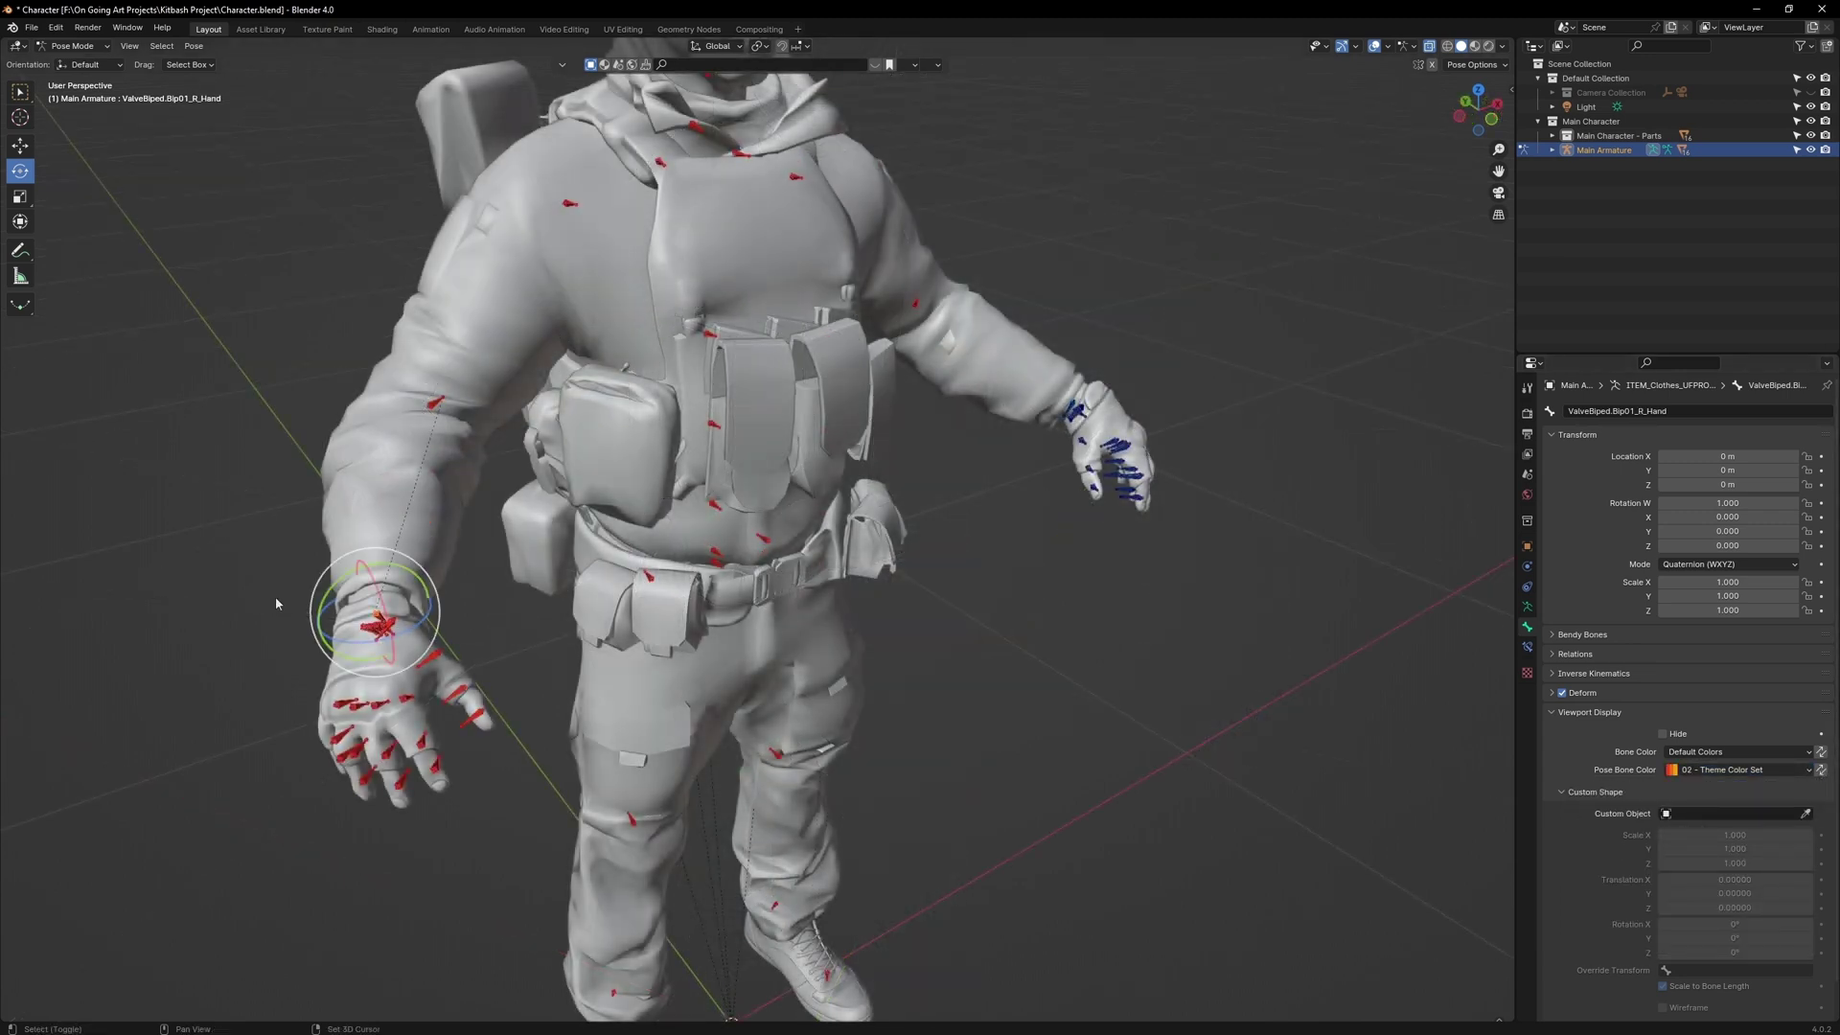
{"action": "left_click_drag", "start_coordinate": [217, 578], "coordinate": [525, 867]}
{"action": "left_click", "coordinate": [1721, 772]}
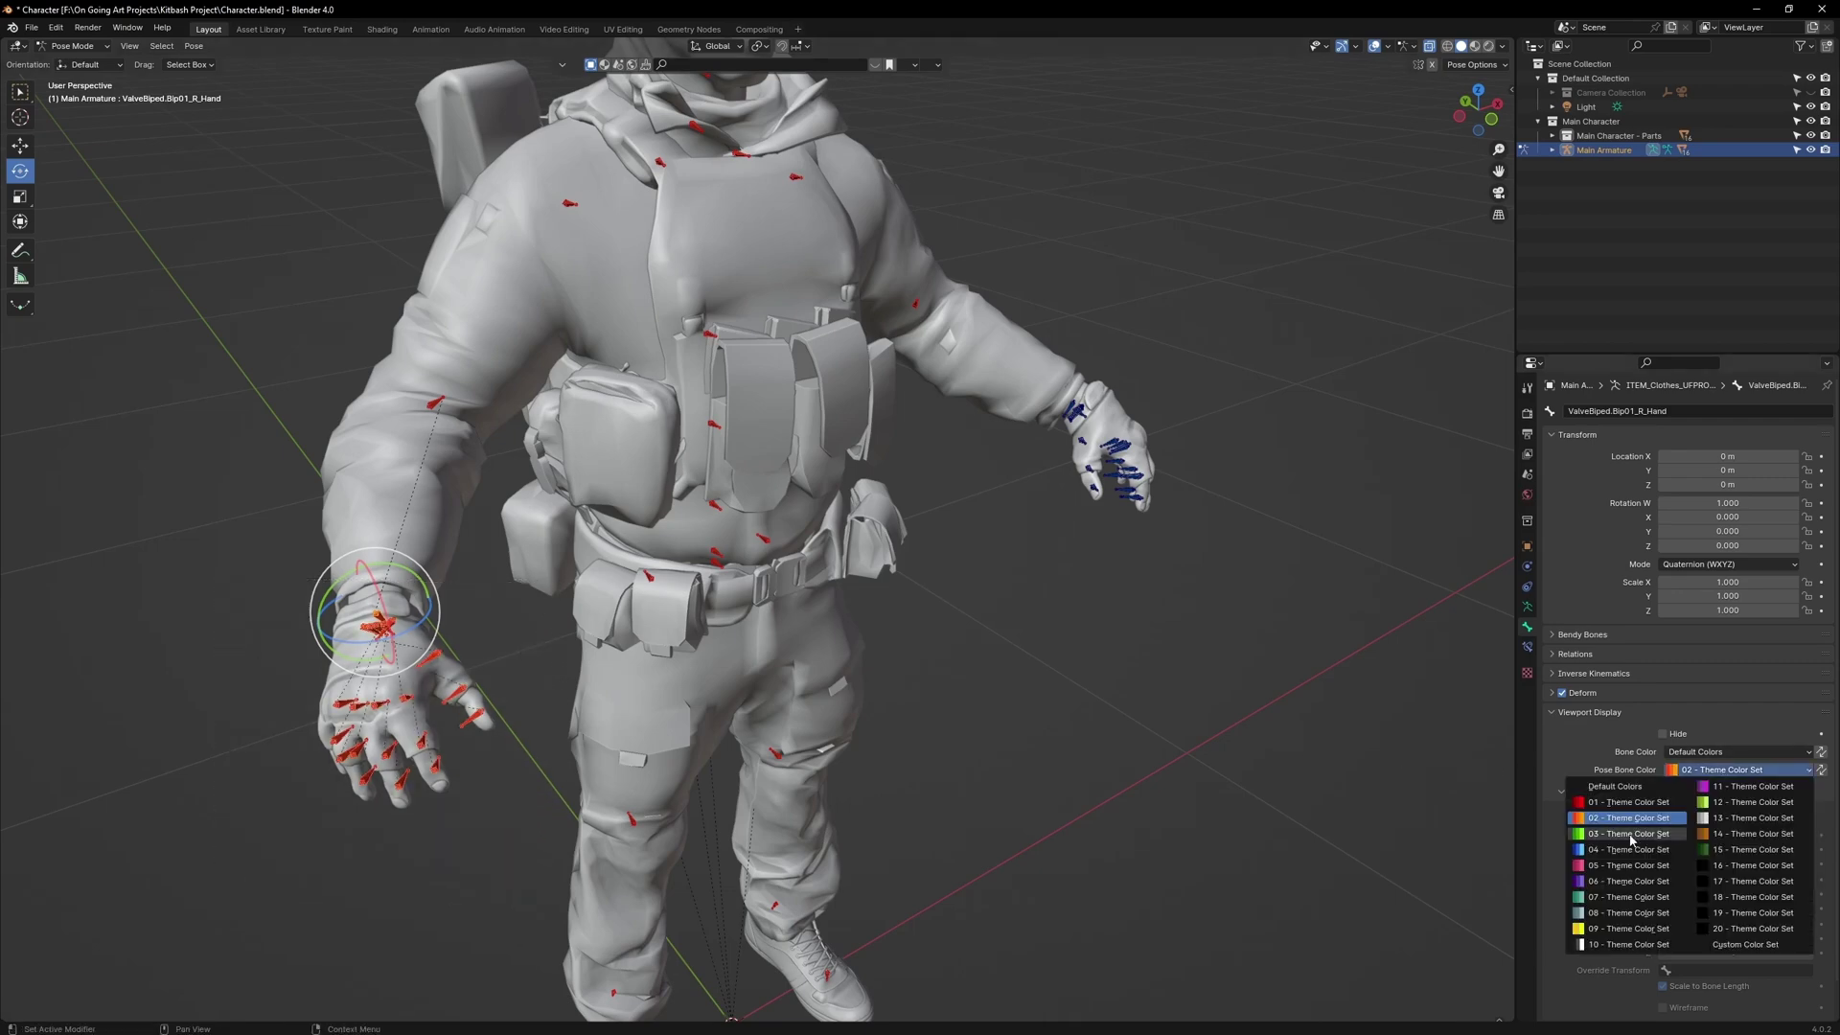
{"action": "left_click", "coordinate": [1629, 837]}
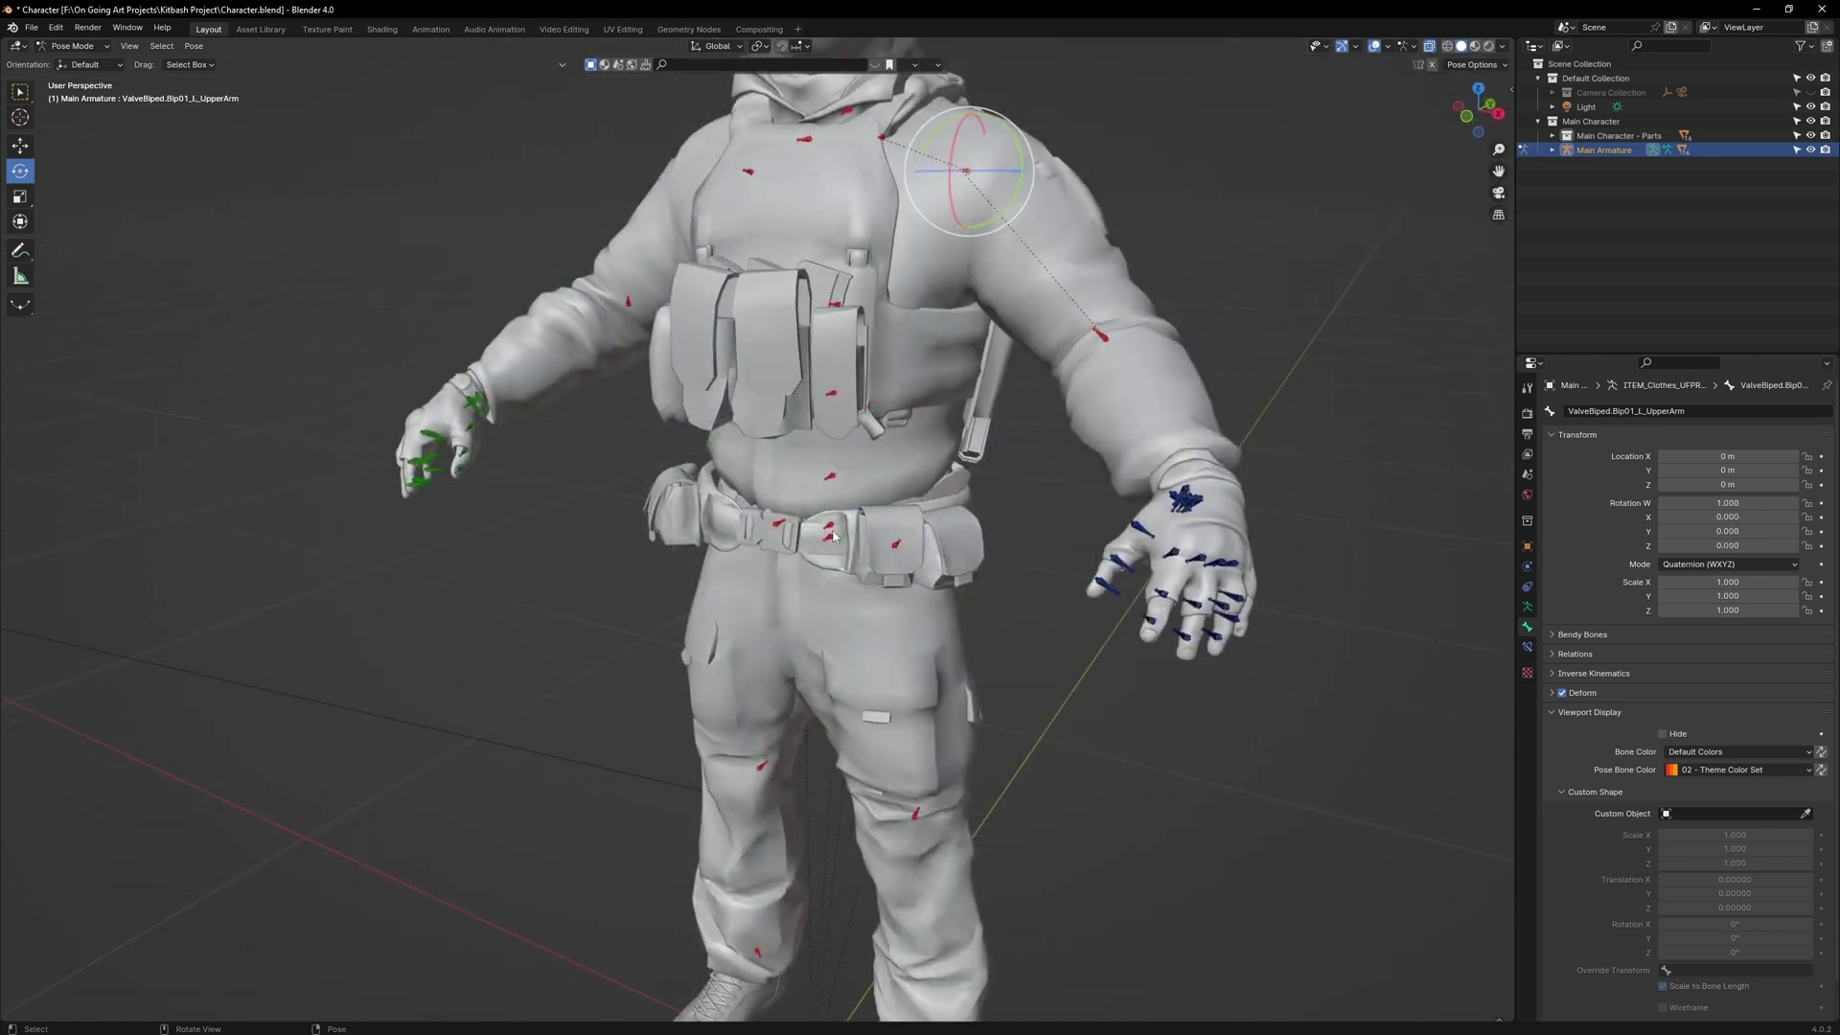
Try rotating the Spine_Phys bone, cancel the rotation, and set its pose bone color to 11 - Theme Color Set.
{"action": "left_click", "coordinate": [829, 523]}
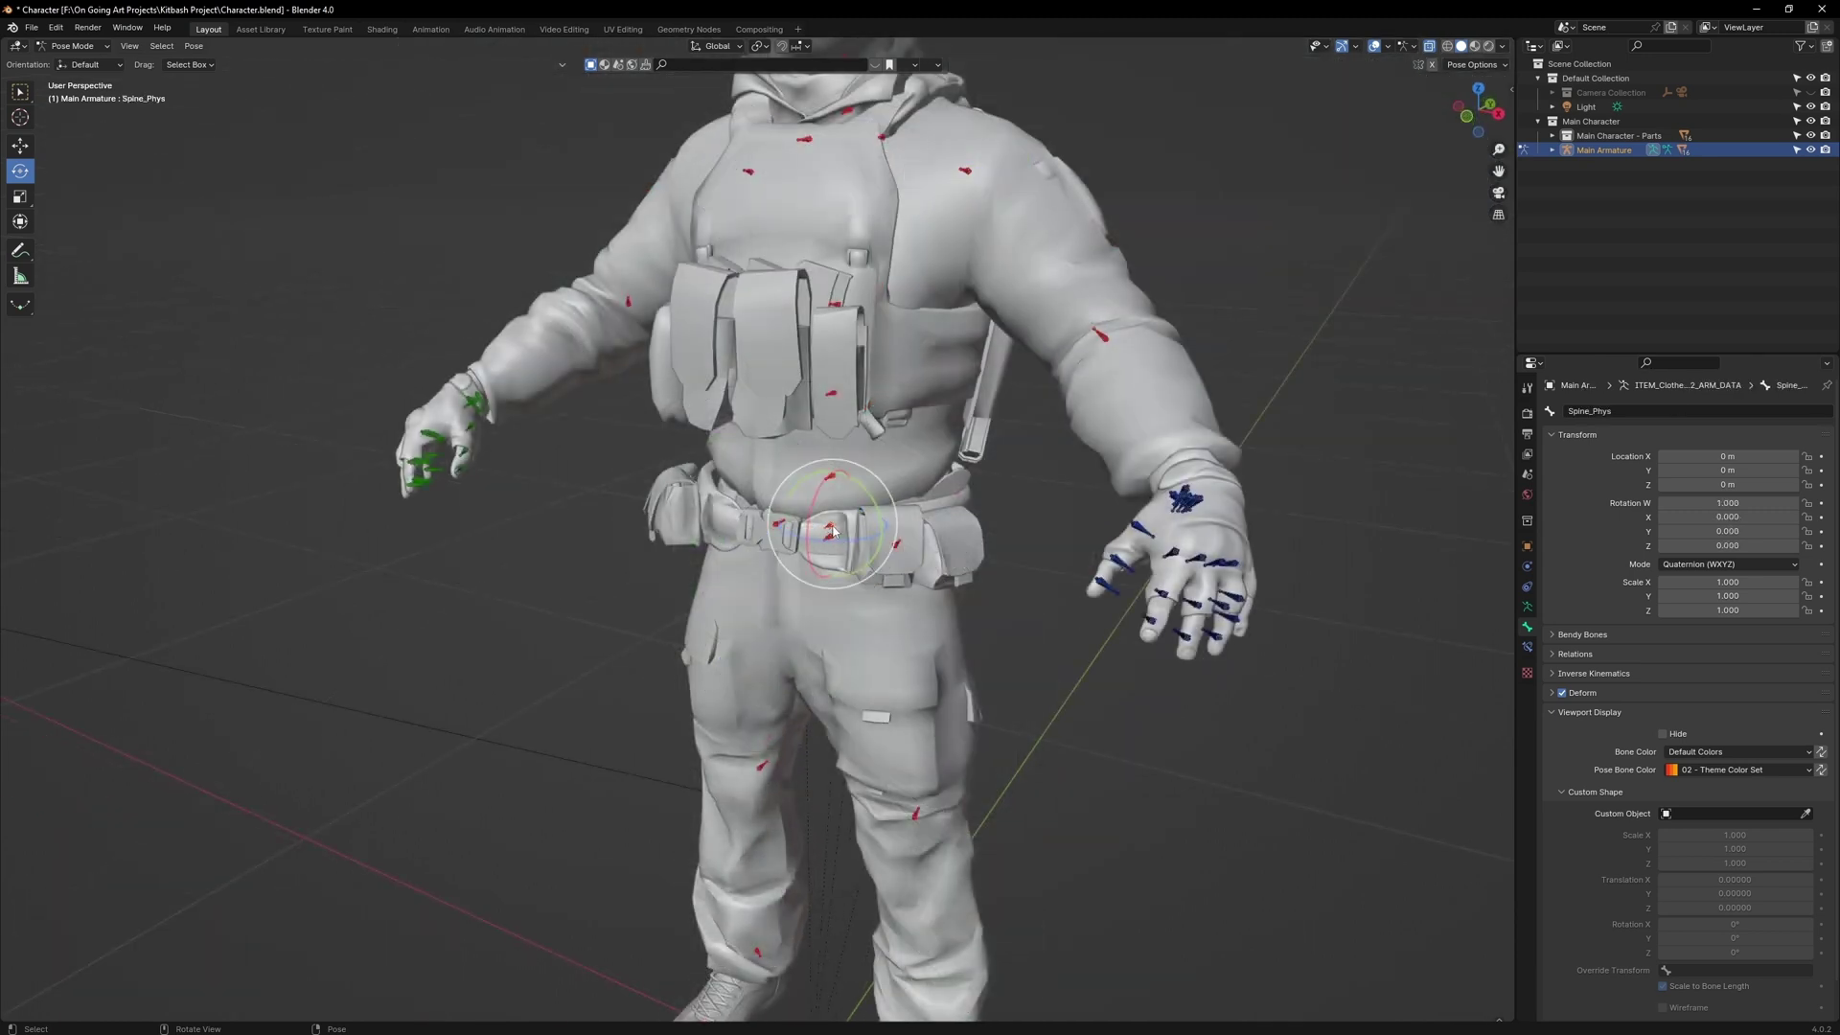
{"action": "key", "text": "r"}
{"action": "key", "text": "r"}
{"action": "key", "text": "Escape"}
{"action": "left_click", "coordinate": [1693, 772]}
{"action": "left_click", "coordinate": [1742, 786]}
Examine how the small forearm, shoulder and upper arm bones can be picked individually, and clear the selection.
{"action": "key", "text": "r"}
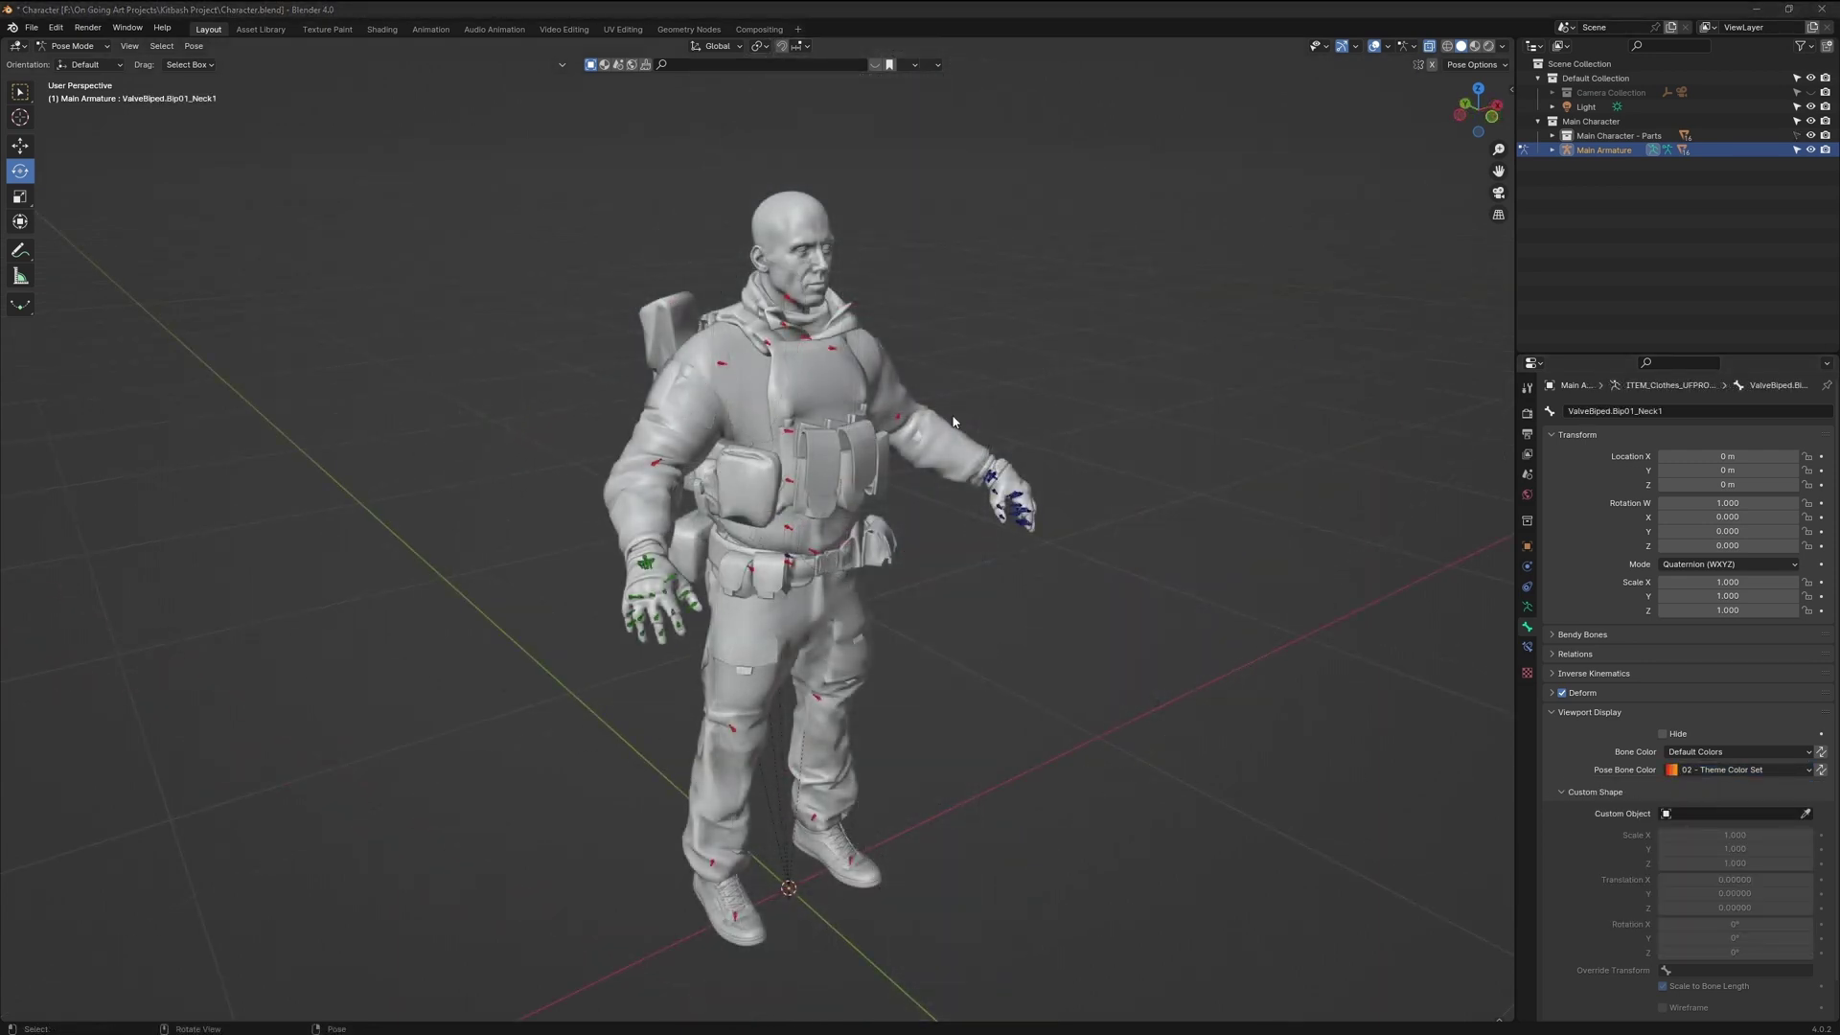
{"action": "left_click", "coordinate": [897, 416]}
{"action": "left_click", "coordinate": [833, 348]}
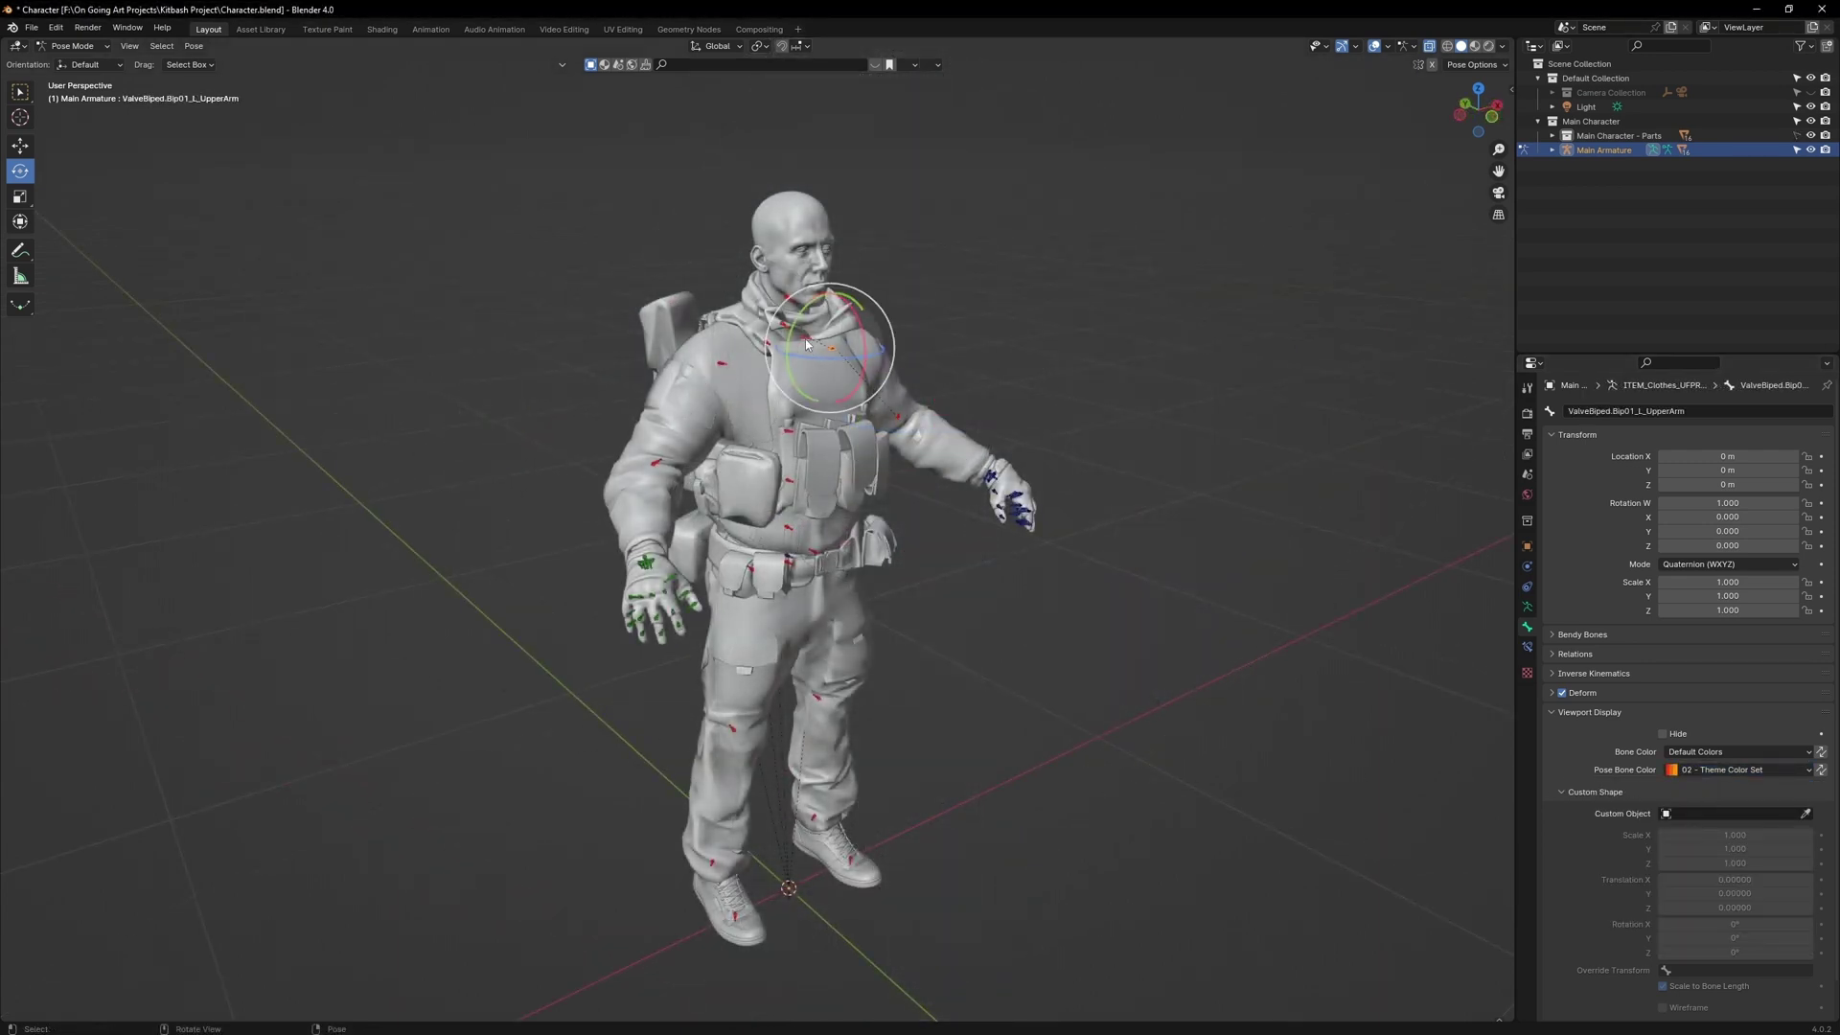
{"action": "left_click", "coordinate": [805, 337]}
{"action": "left_click", "coordinate": [765, 343]}
{"action": "left_click", "coordinate": [723, 363]}
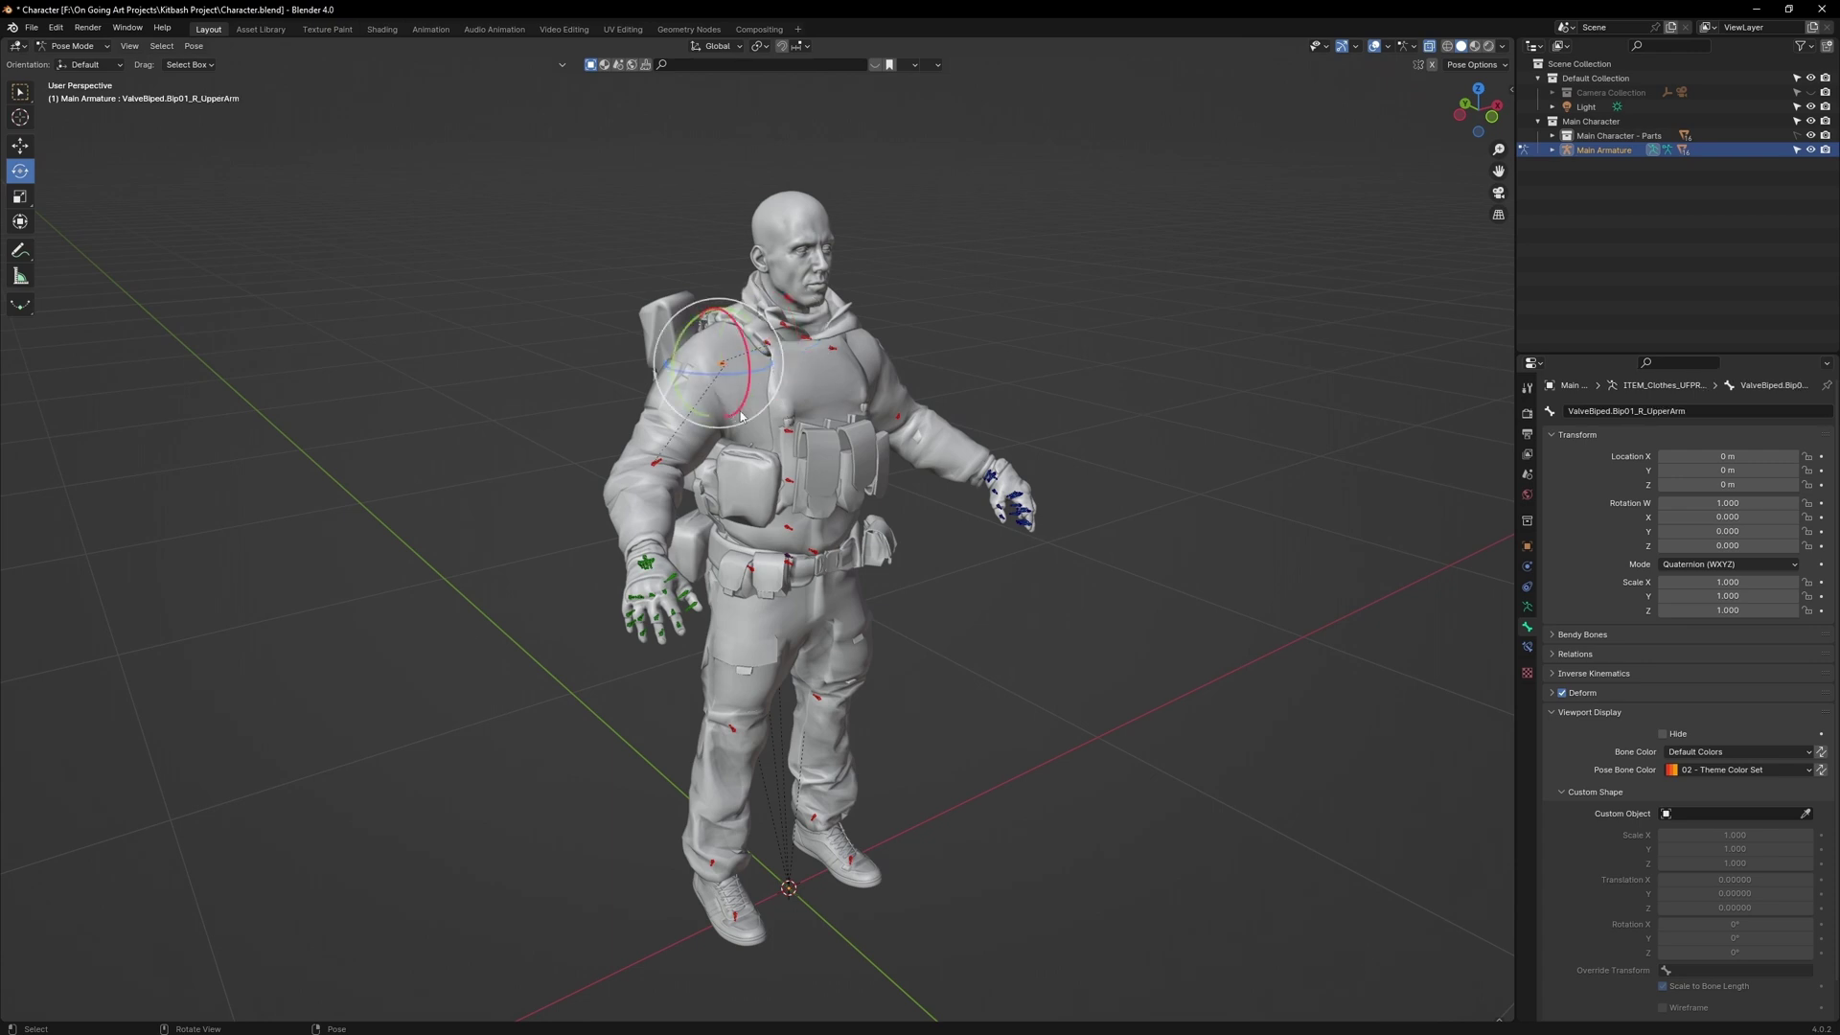
{"action": "left_click", "coordinate": [810, 425]}
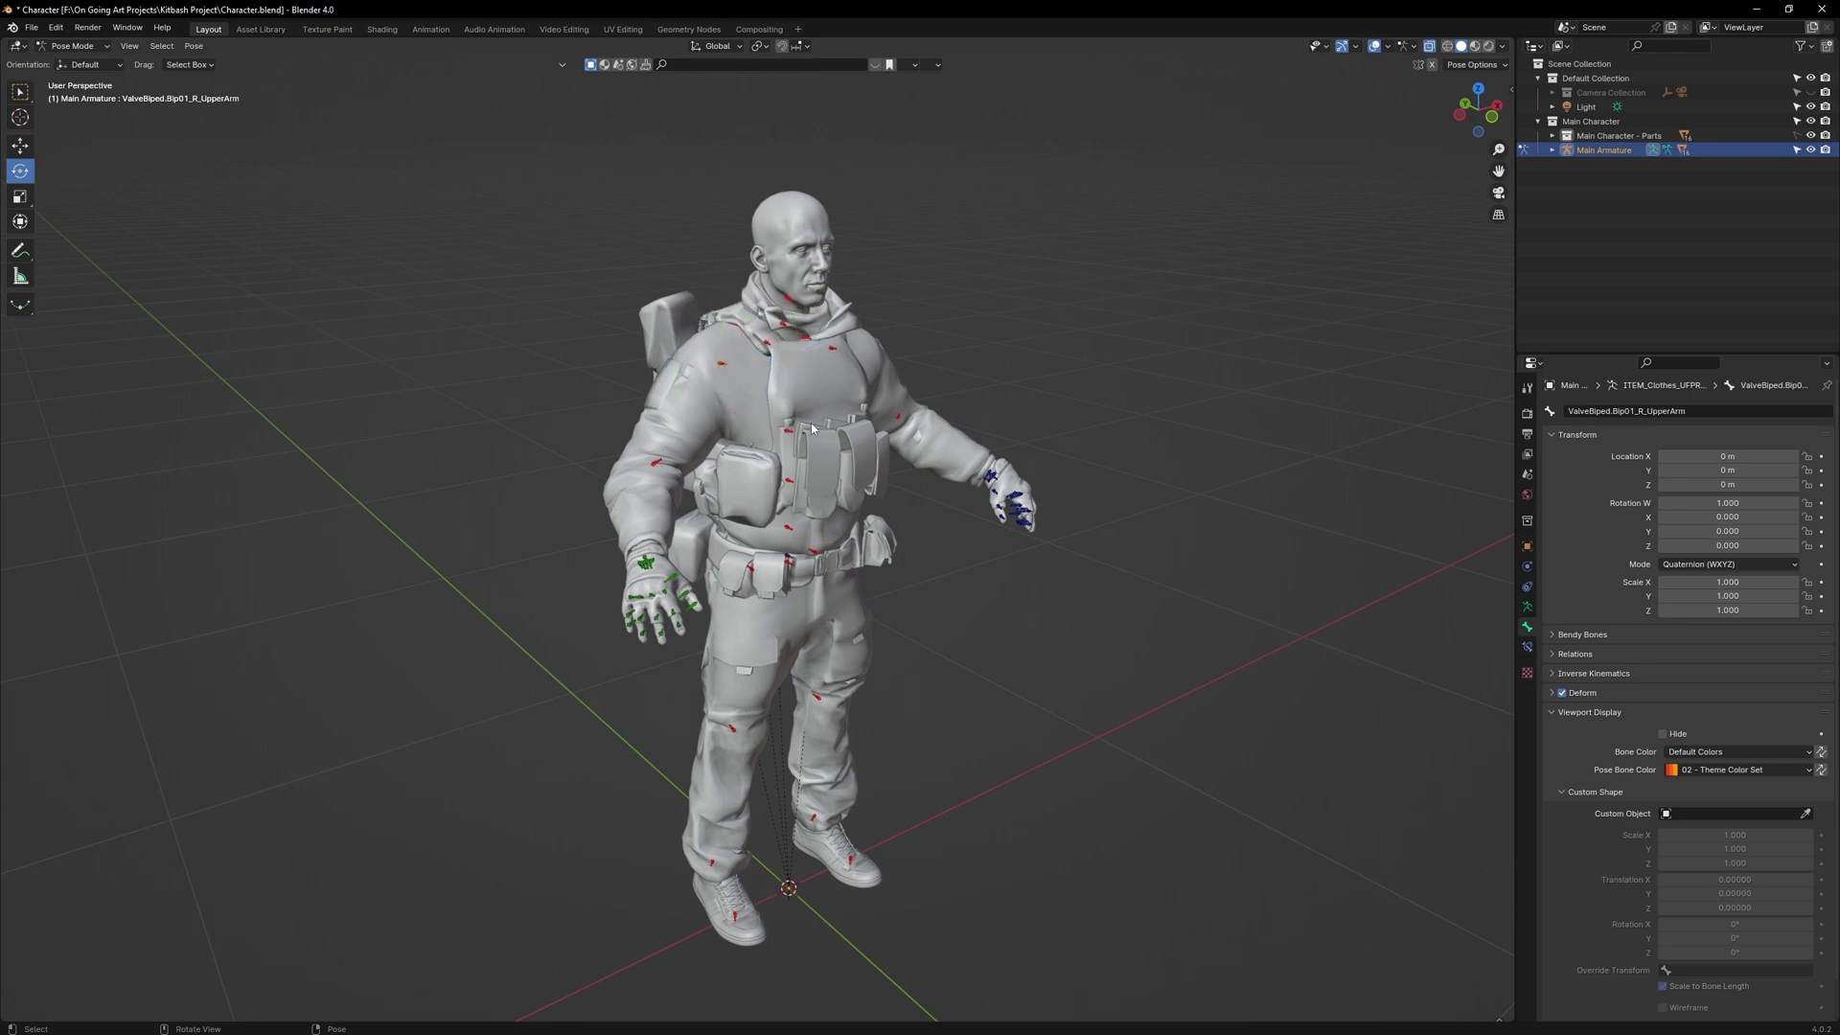
Put the armature in Edit Mode with the pivot point at Individual Origins and the transform orientation set to Local.
{"action": "left_click", "coordinate": [76, 46]}
{"action": "left_click", "coordinate": [76, 85]}
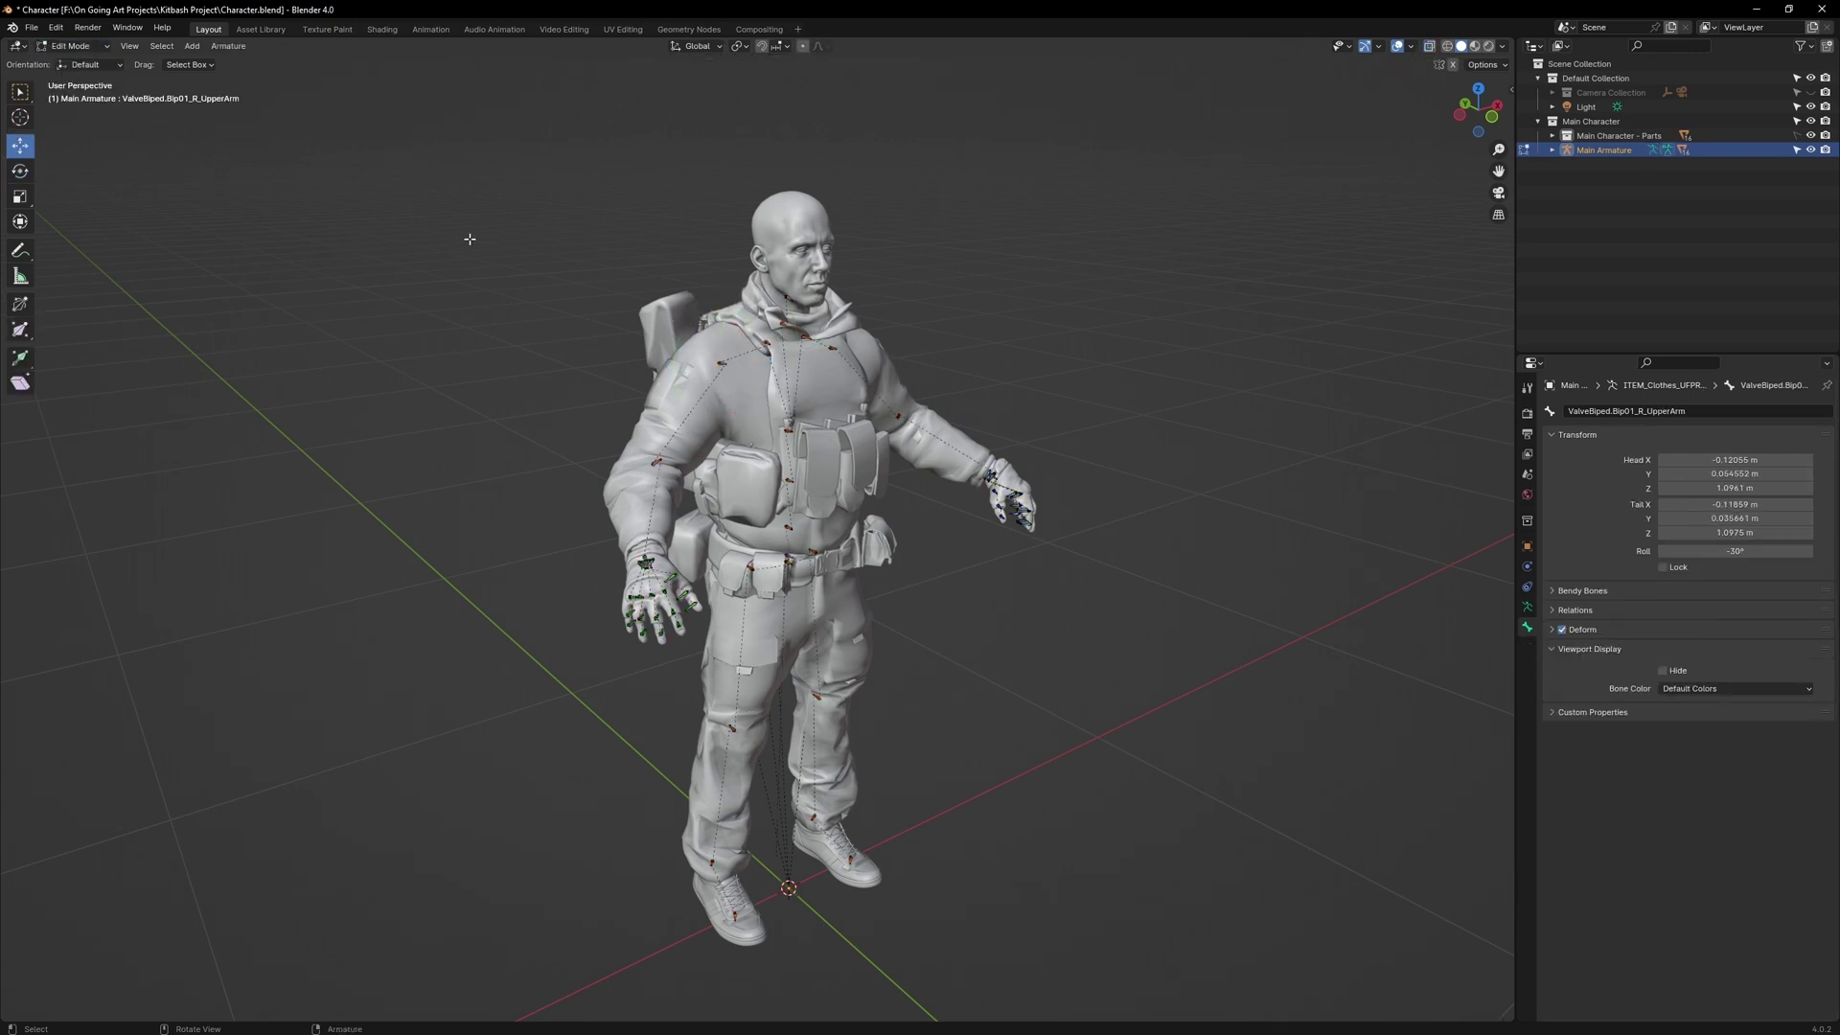
{"action": "left_click", "coordinate": [739, 48]}
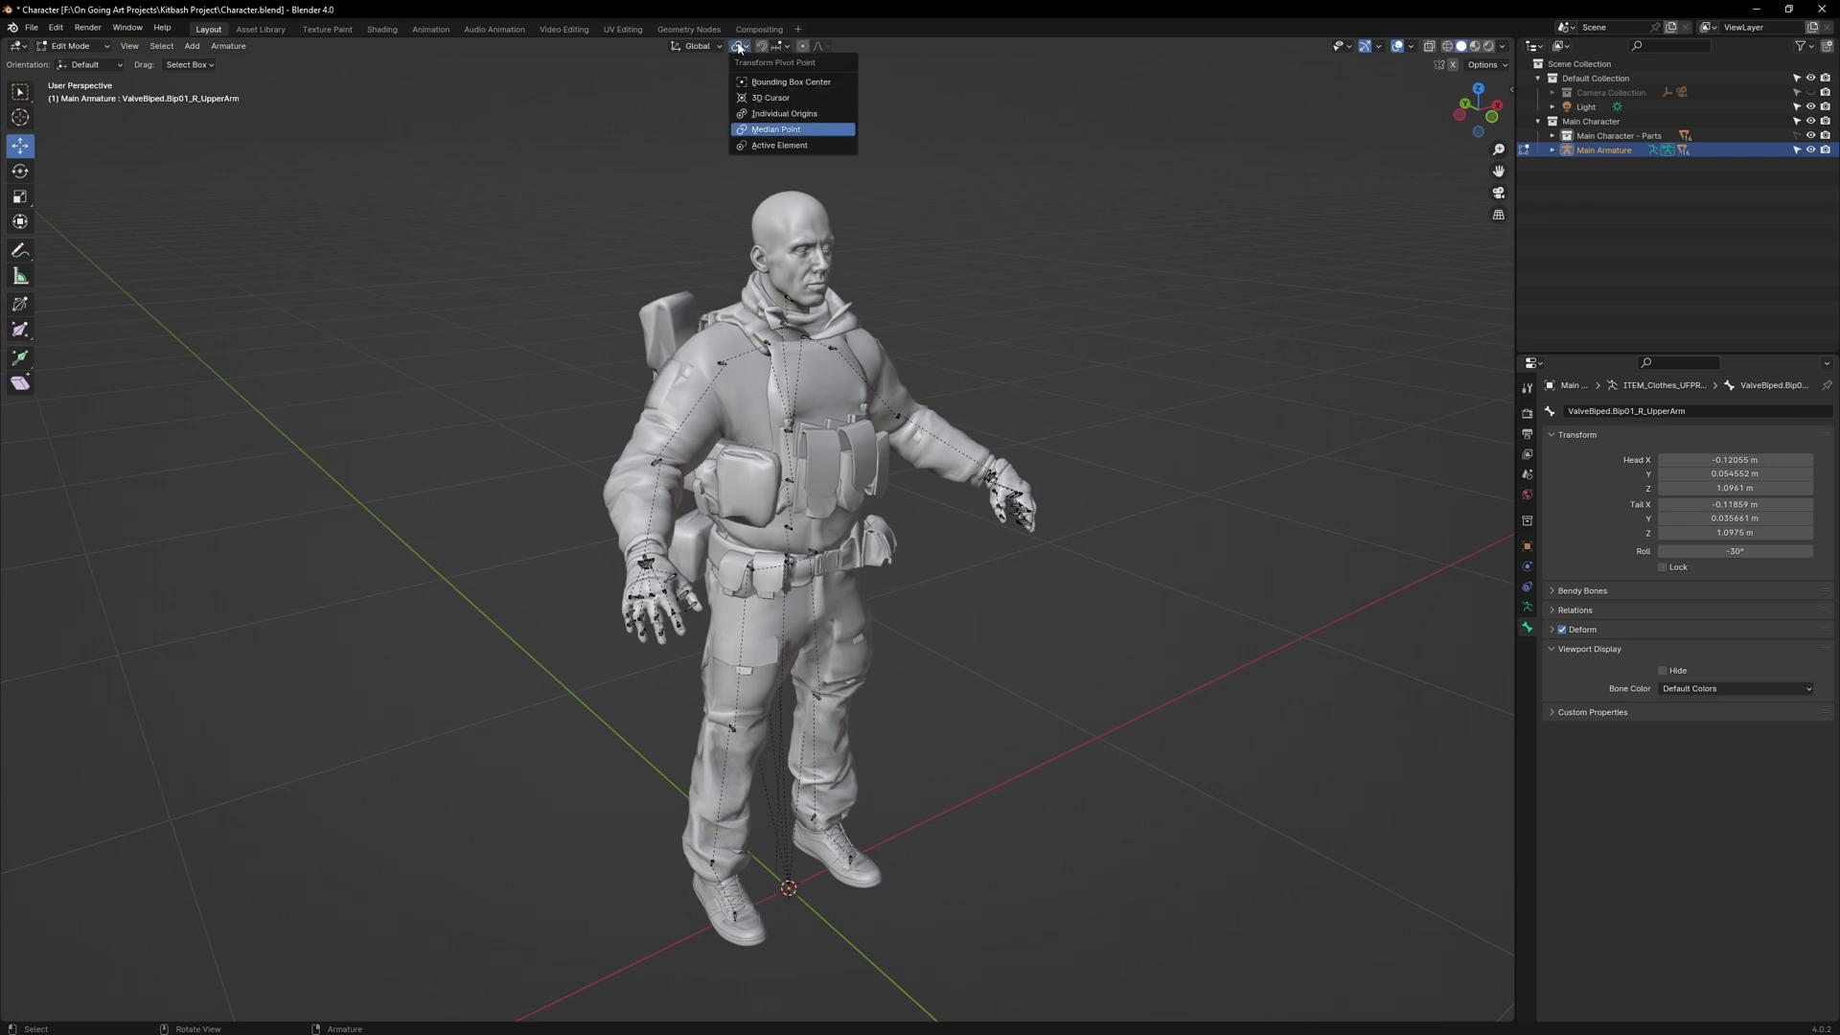
{"action": "left_click", "coordinate": [792, 116]}
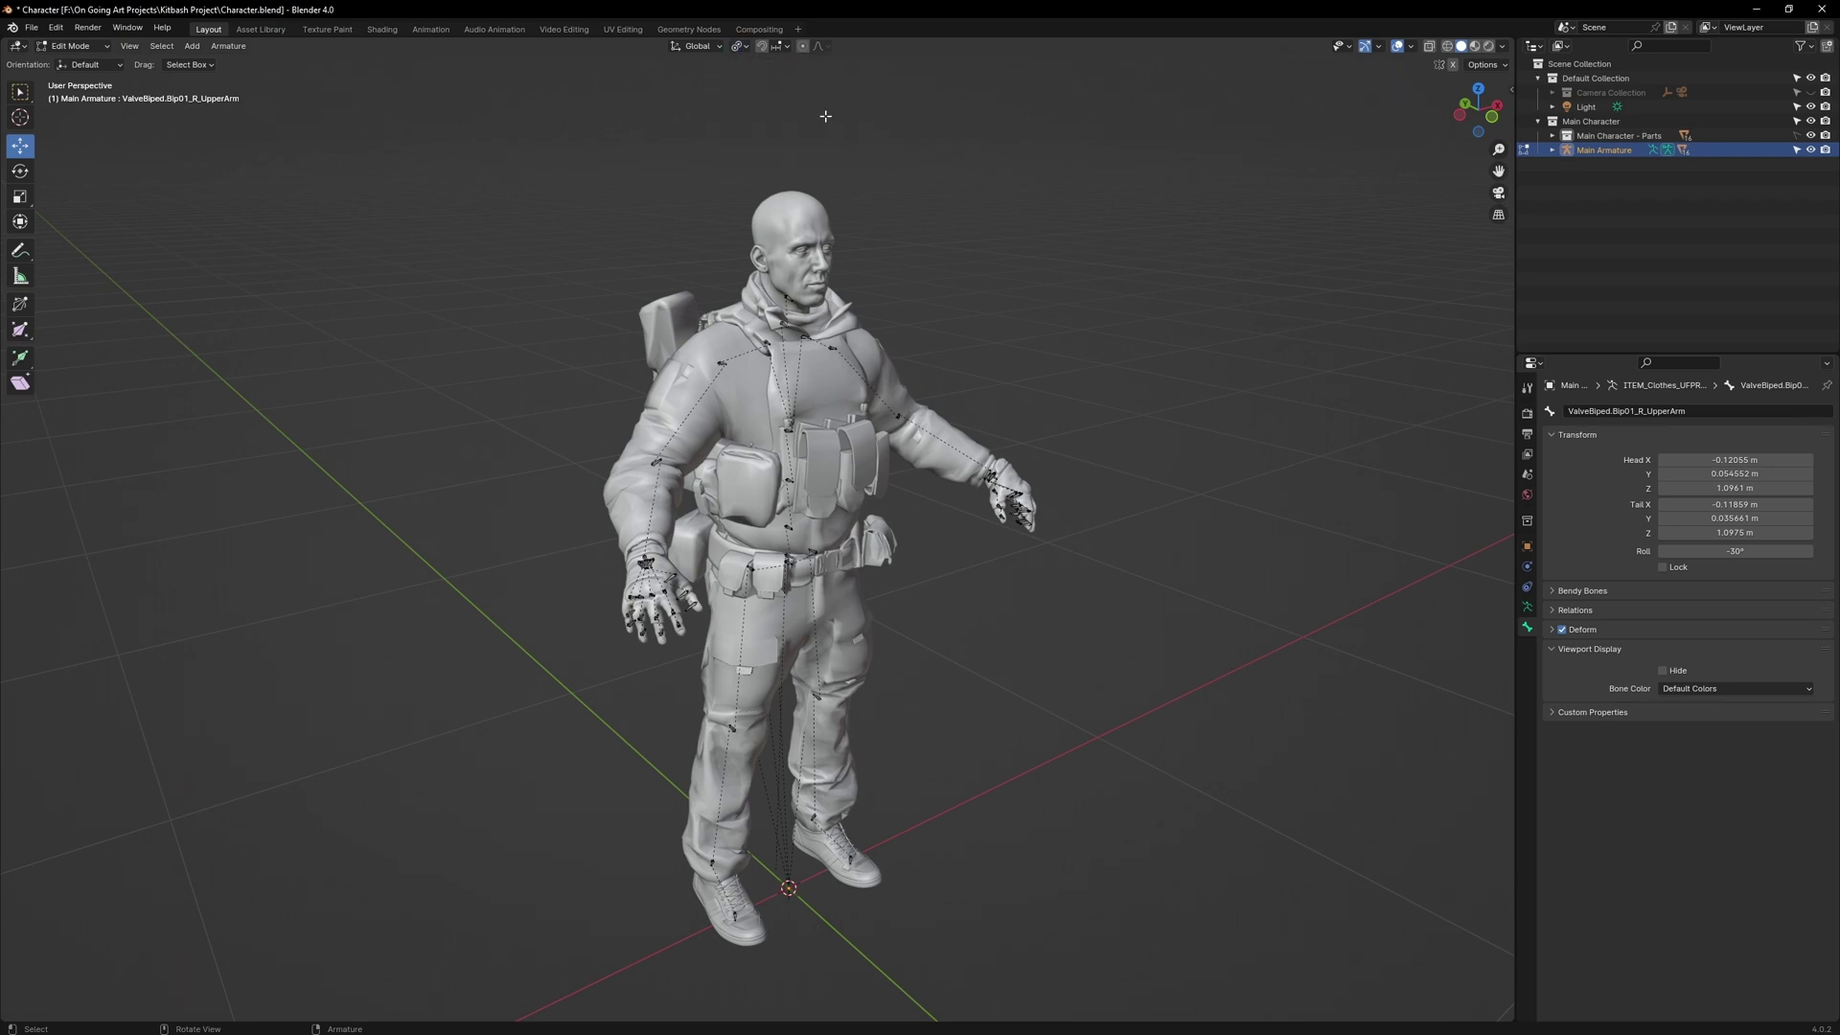
{"action": "left_click", "coordinate": [707, 47]}
{"action": "left_click", "coordinate": [661, 106]}
Select all visible joint bones and scale them up with the Scale tool so they are easier to pick.
{"action": "left_click_drag", "start_coordinate": [466, 125], "coordinate": [1182, 985]}
{"action": "left_click", "coordinate": [20, 198]}
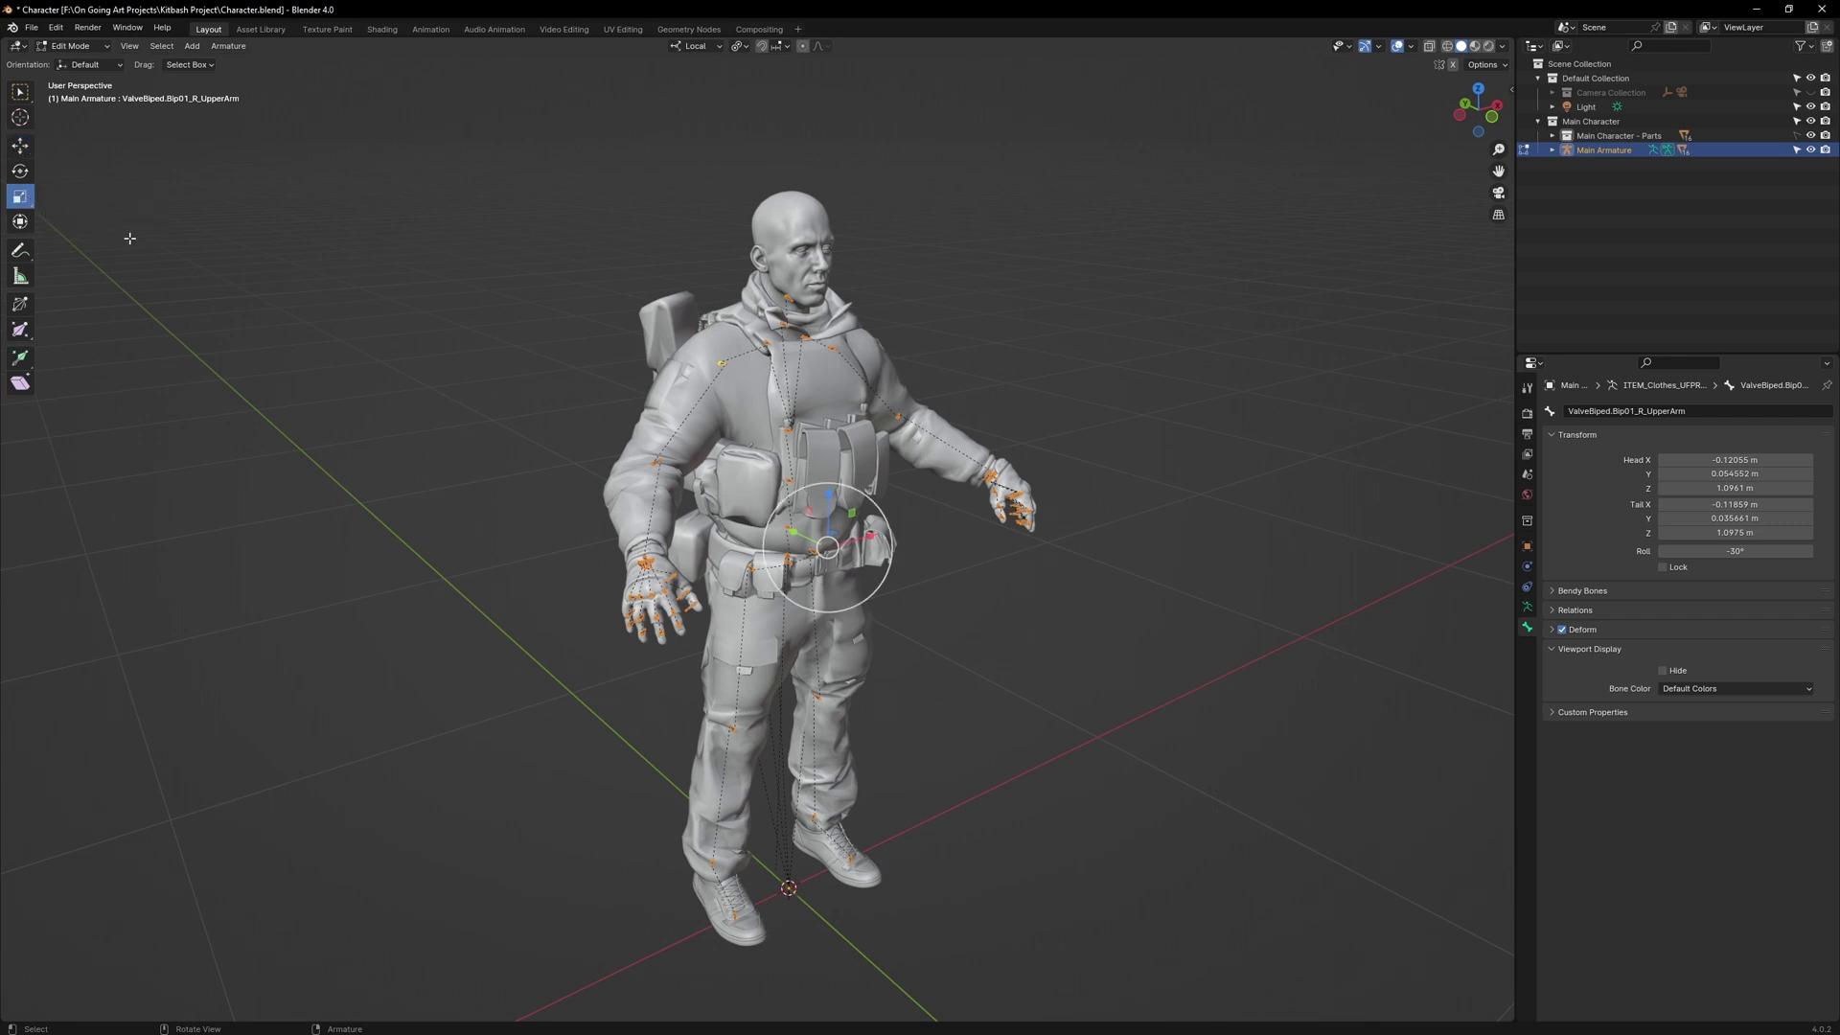
{"action": "left_click_drag", "start_coordinate": [872, 518], "coordinate": [882, 513]}
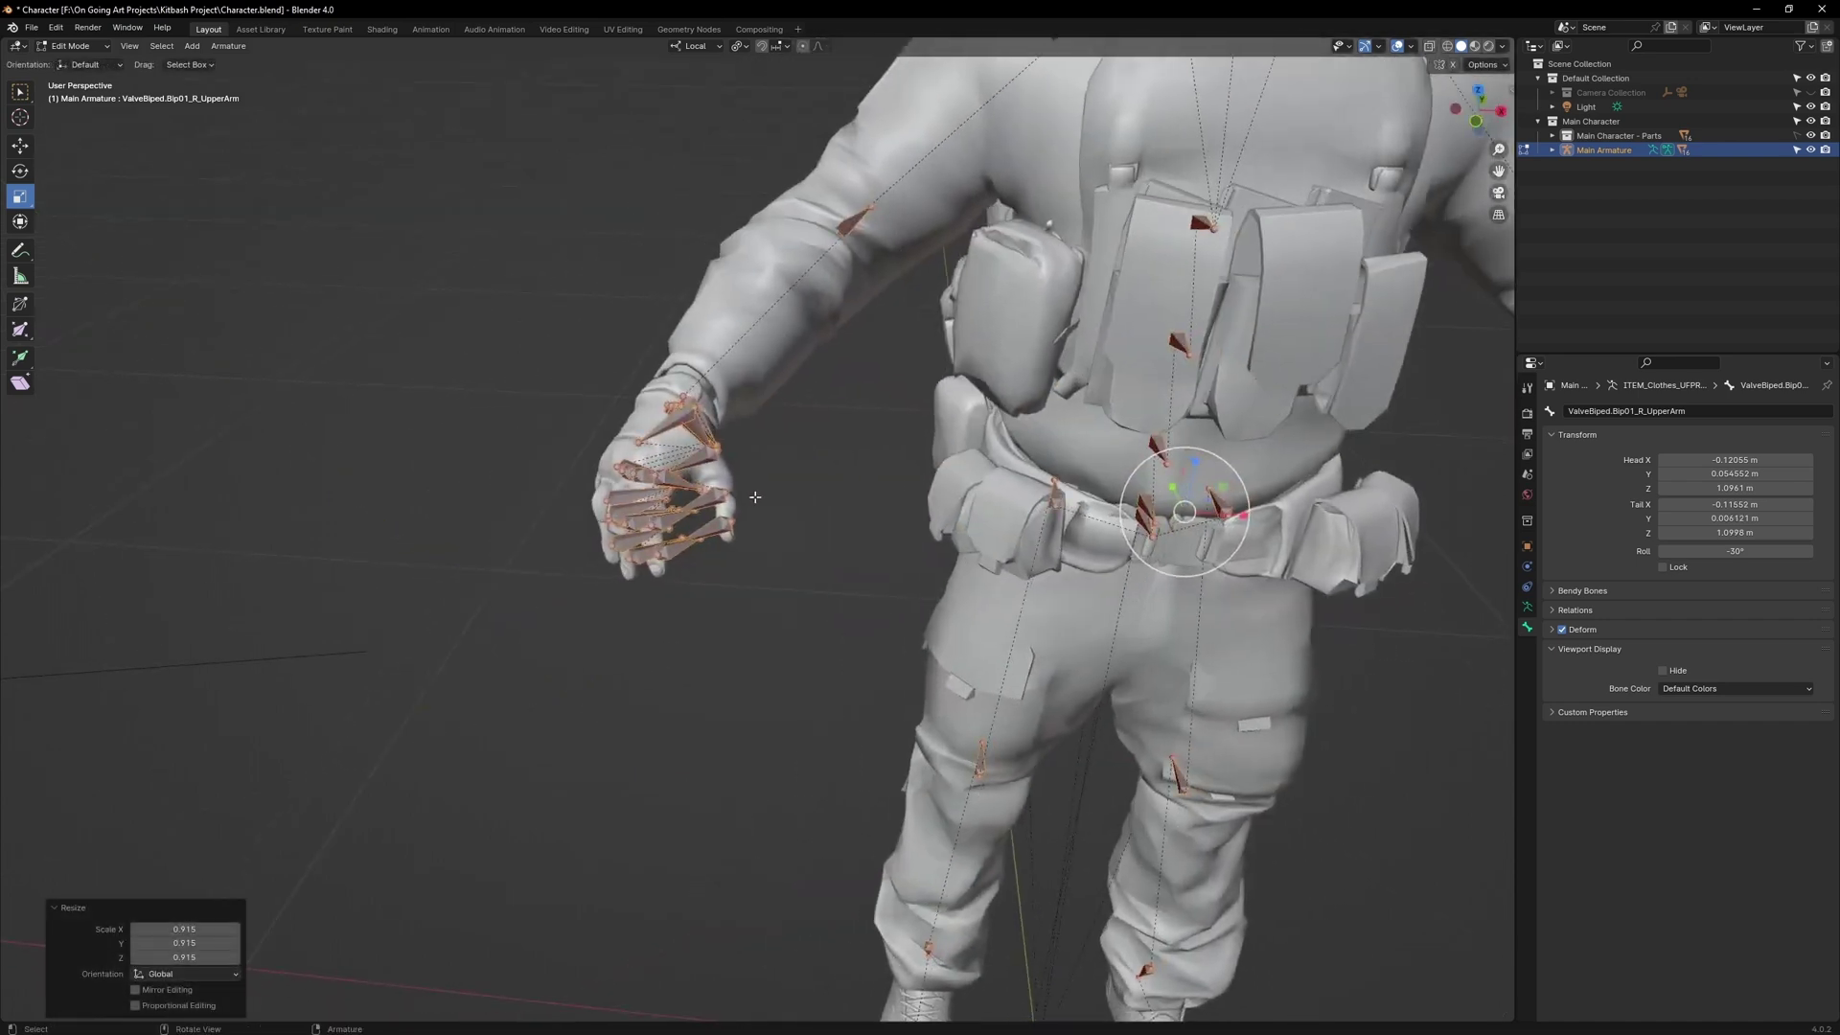
Select the bones of both hands and scale them down uniformly so they overlap less.
{"action": "mouse_move", "coordinate": [728, 498]}
{"action": "middle_mouse_down"}
{"action": "mouse_move", "coordinate": [756, 498]}
{"action": "mouse_move", "coordinate": [706, 493]}
{"action": "middle_mouse_up"}
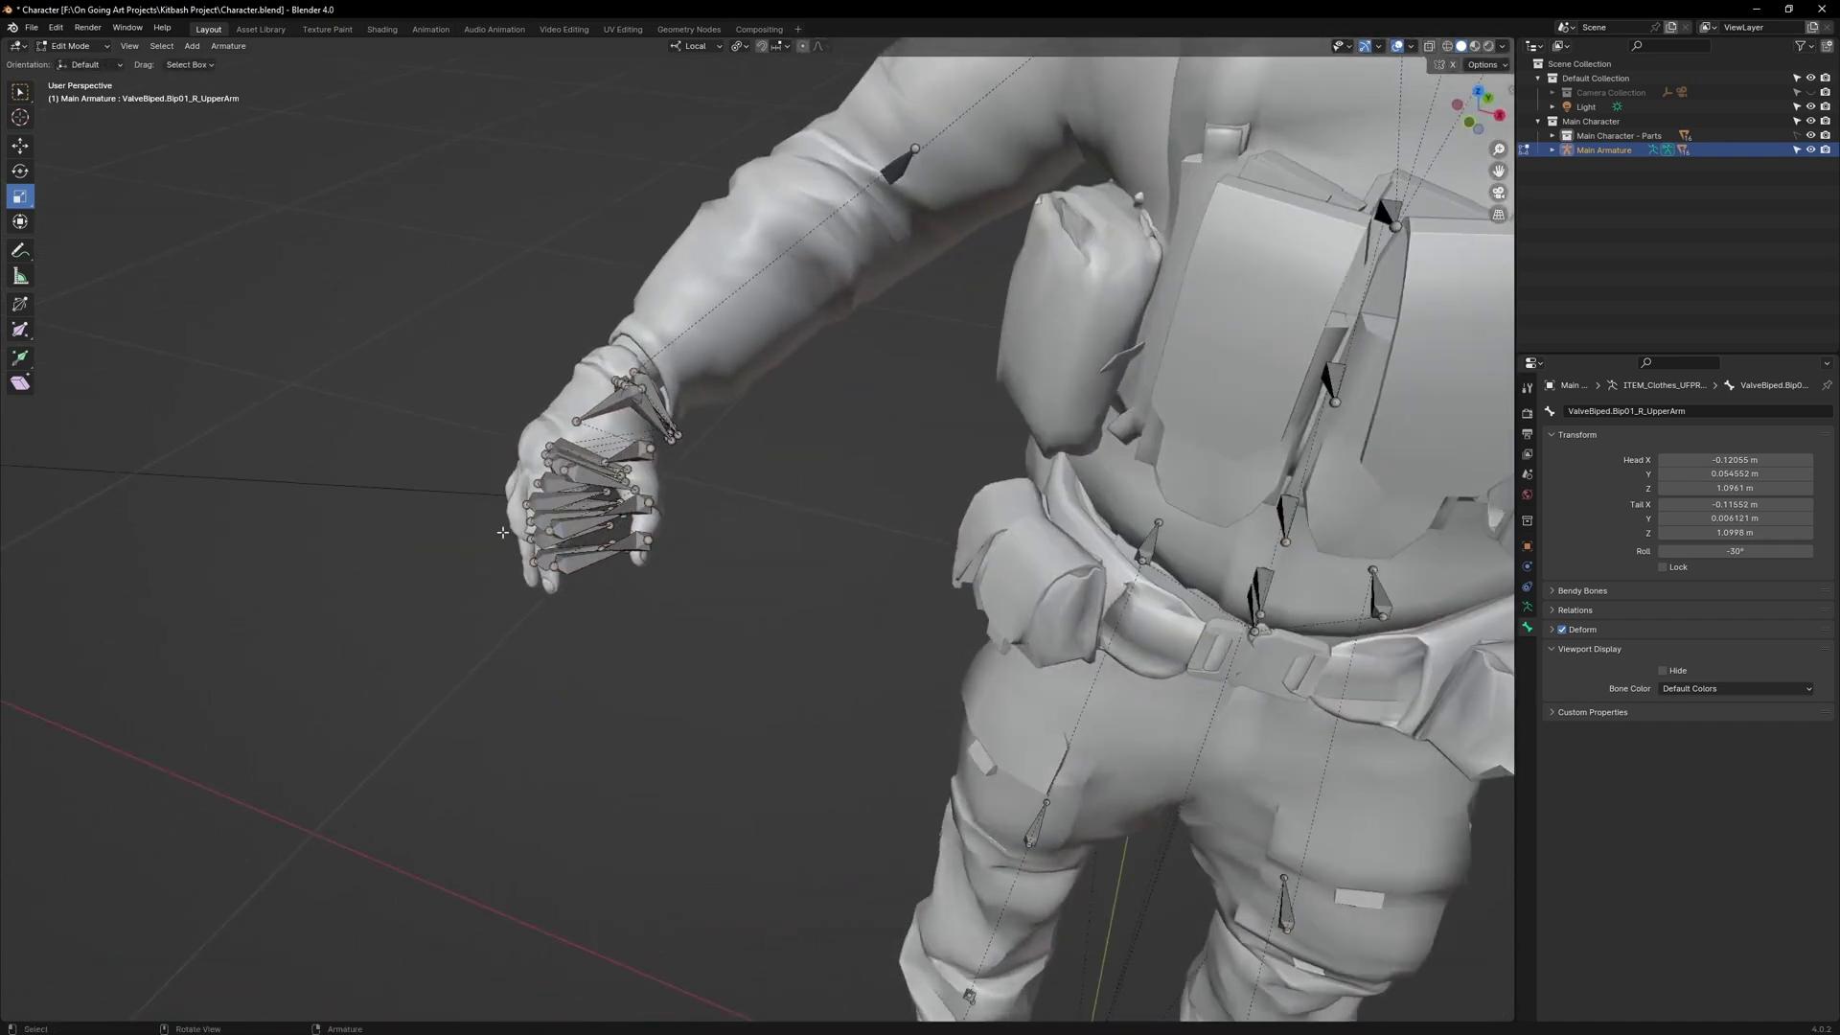
{"action": "middle_click_drag", "start_coordinate": [502, 531], "coordinate": [476, 393]}
{"action": "left_click_drag", "start_coordinate": [479, 335], "coordinate": [717, 614]}
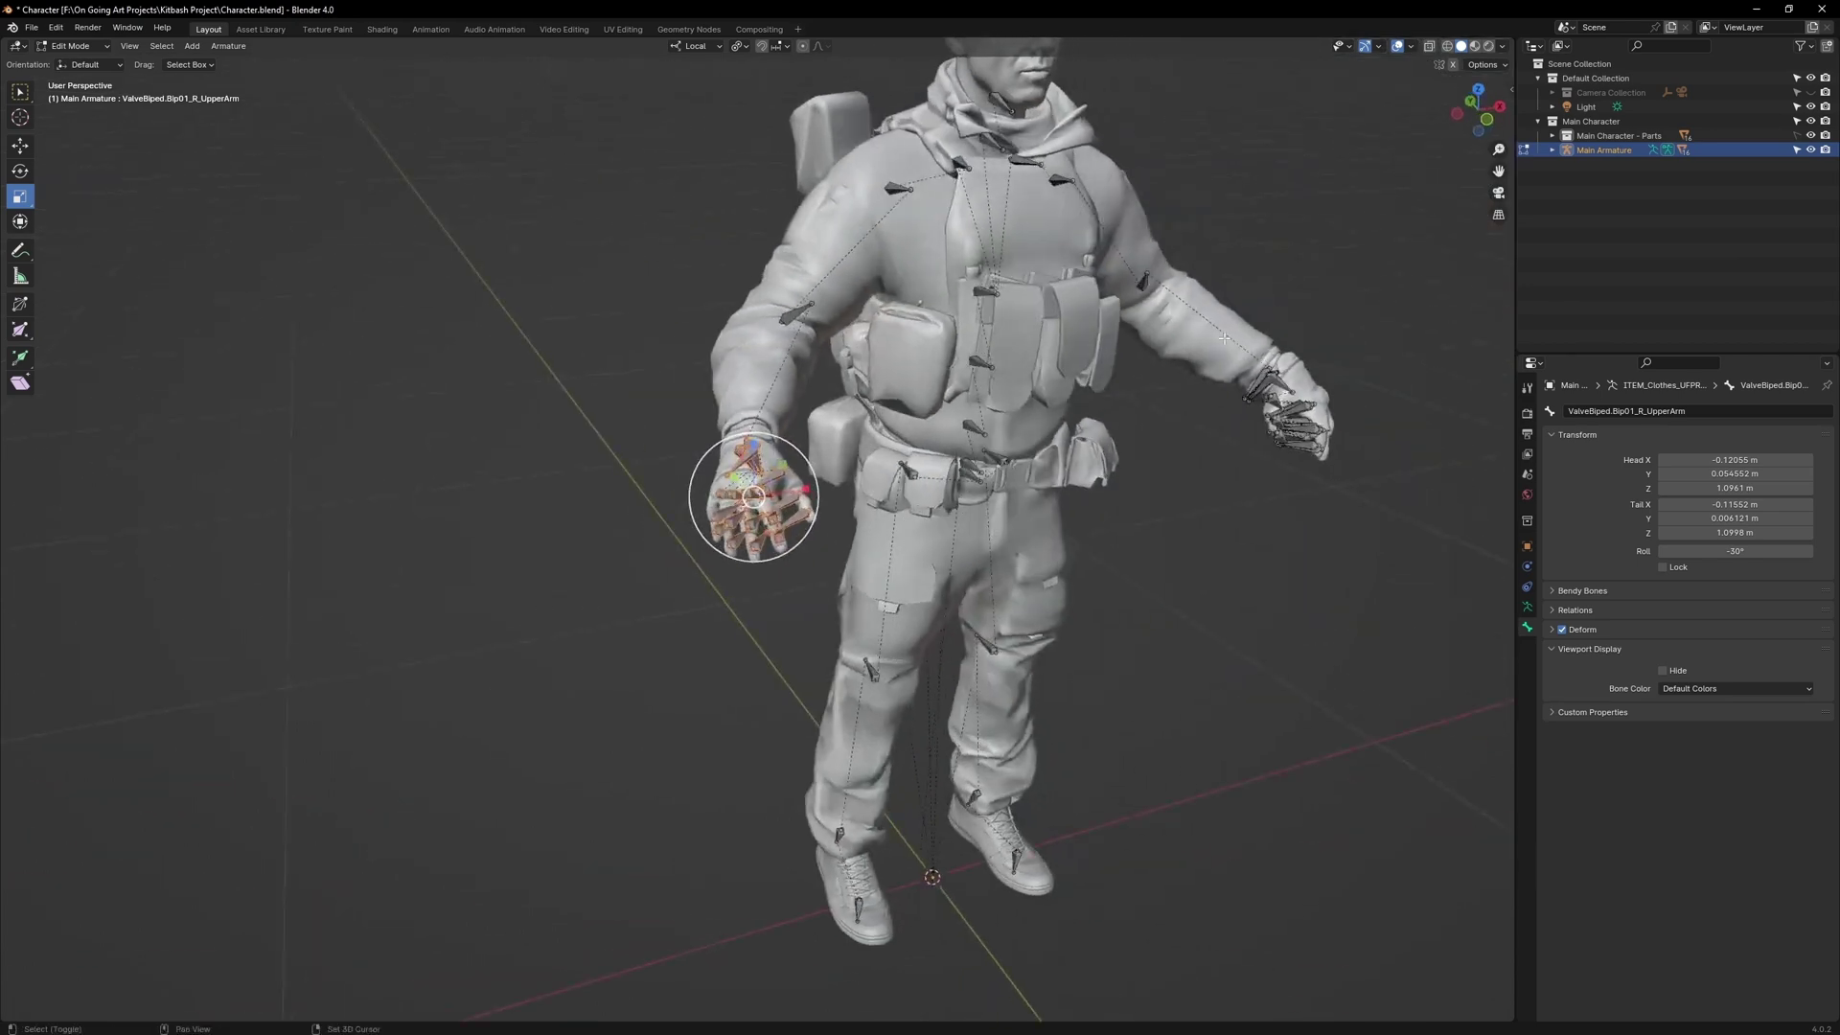
{"action": "left_click_drag", "start_coordinate": [1224, 338], "coordinate": [1349, 493], "text": "shift"}
{"action": "left_click_drag", "start_coordinate": [1349, 492], "coordinate": [1351, 495], "text": "shift"}
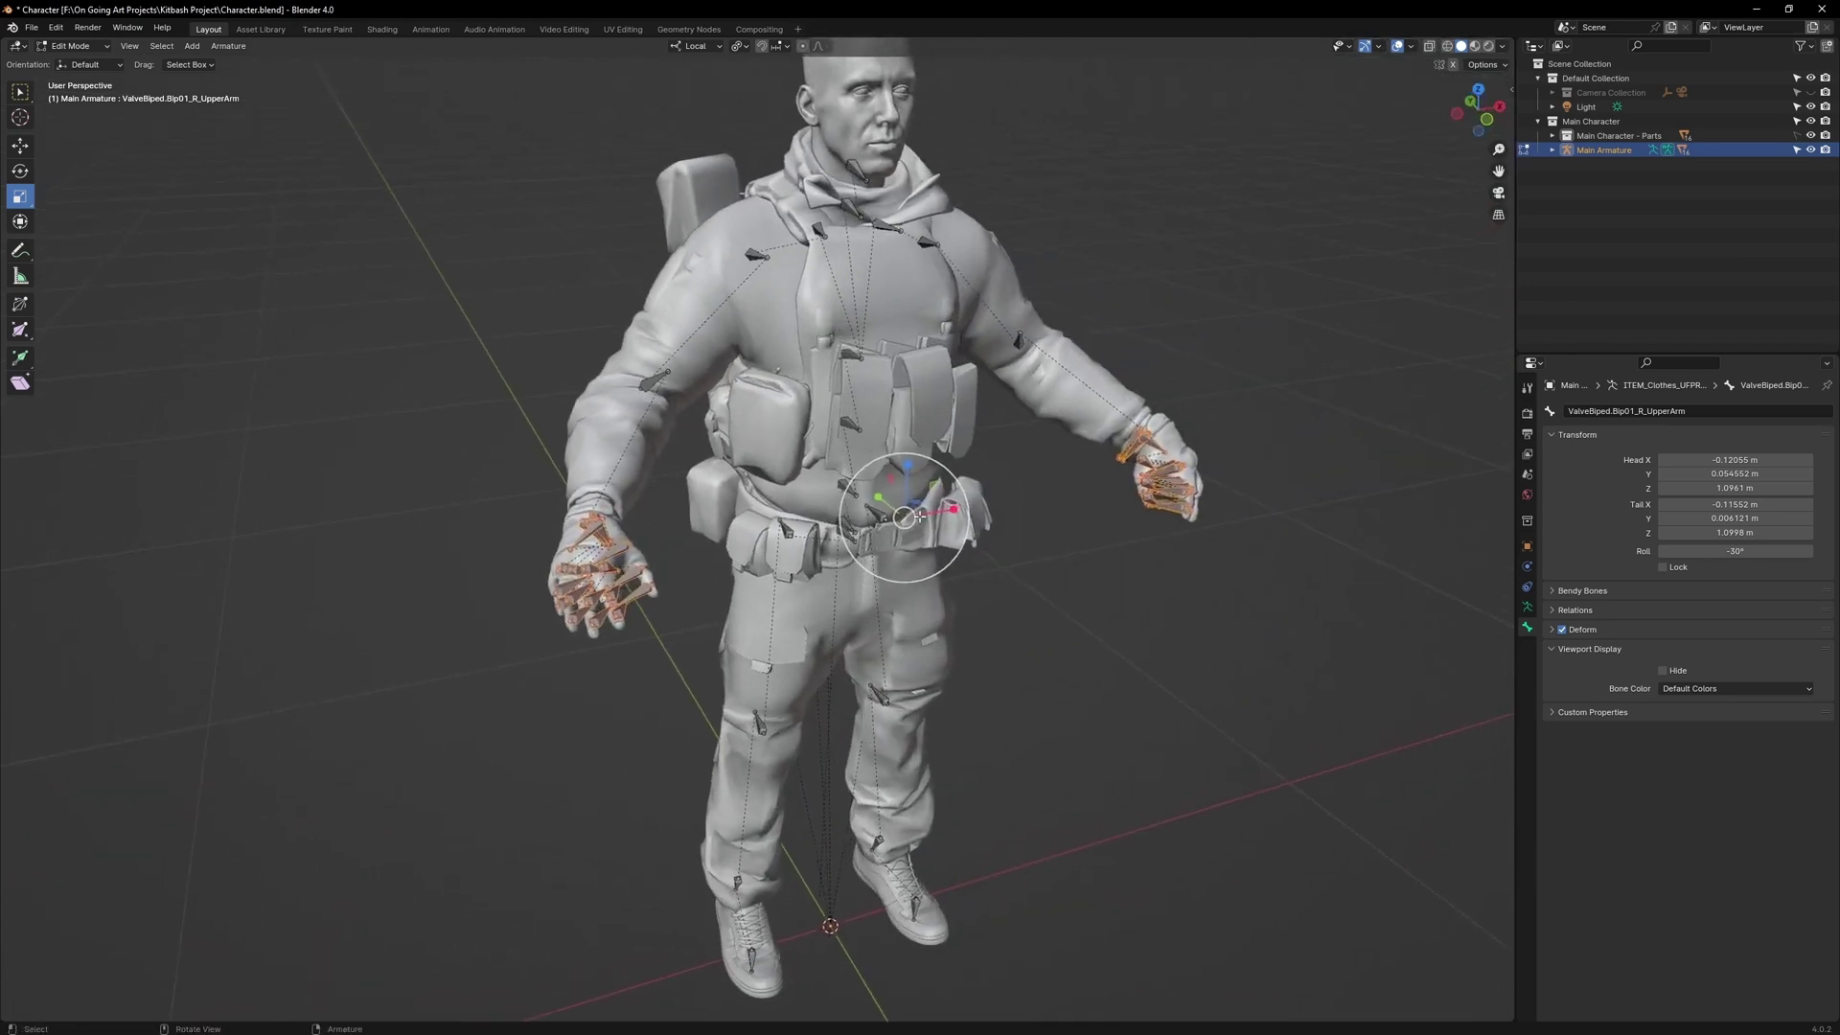
{"action": "scroll", "coordinate": [978, 460], "scroll_direction": "up", "scroll_amount": 5}
{"action": "middle_click_drag", "start_coordinate": [978, 460], "coordinate": [1069, 445]}
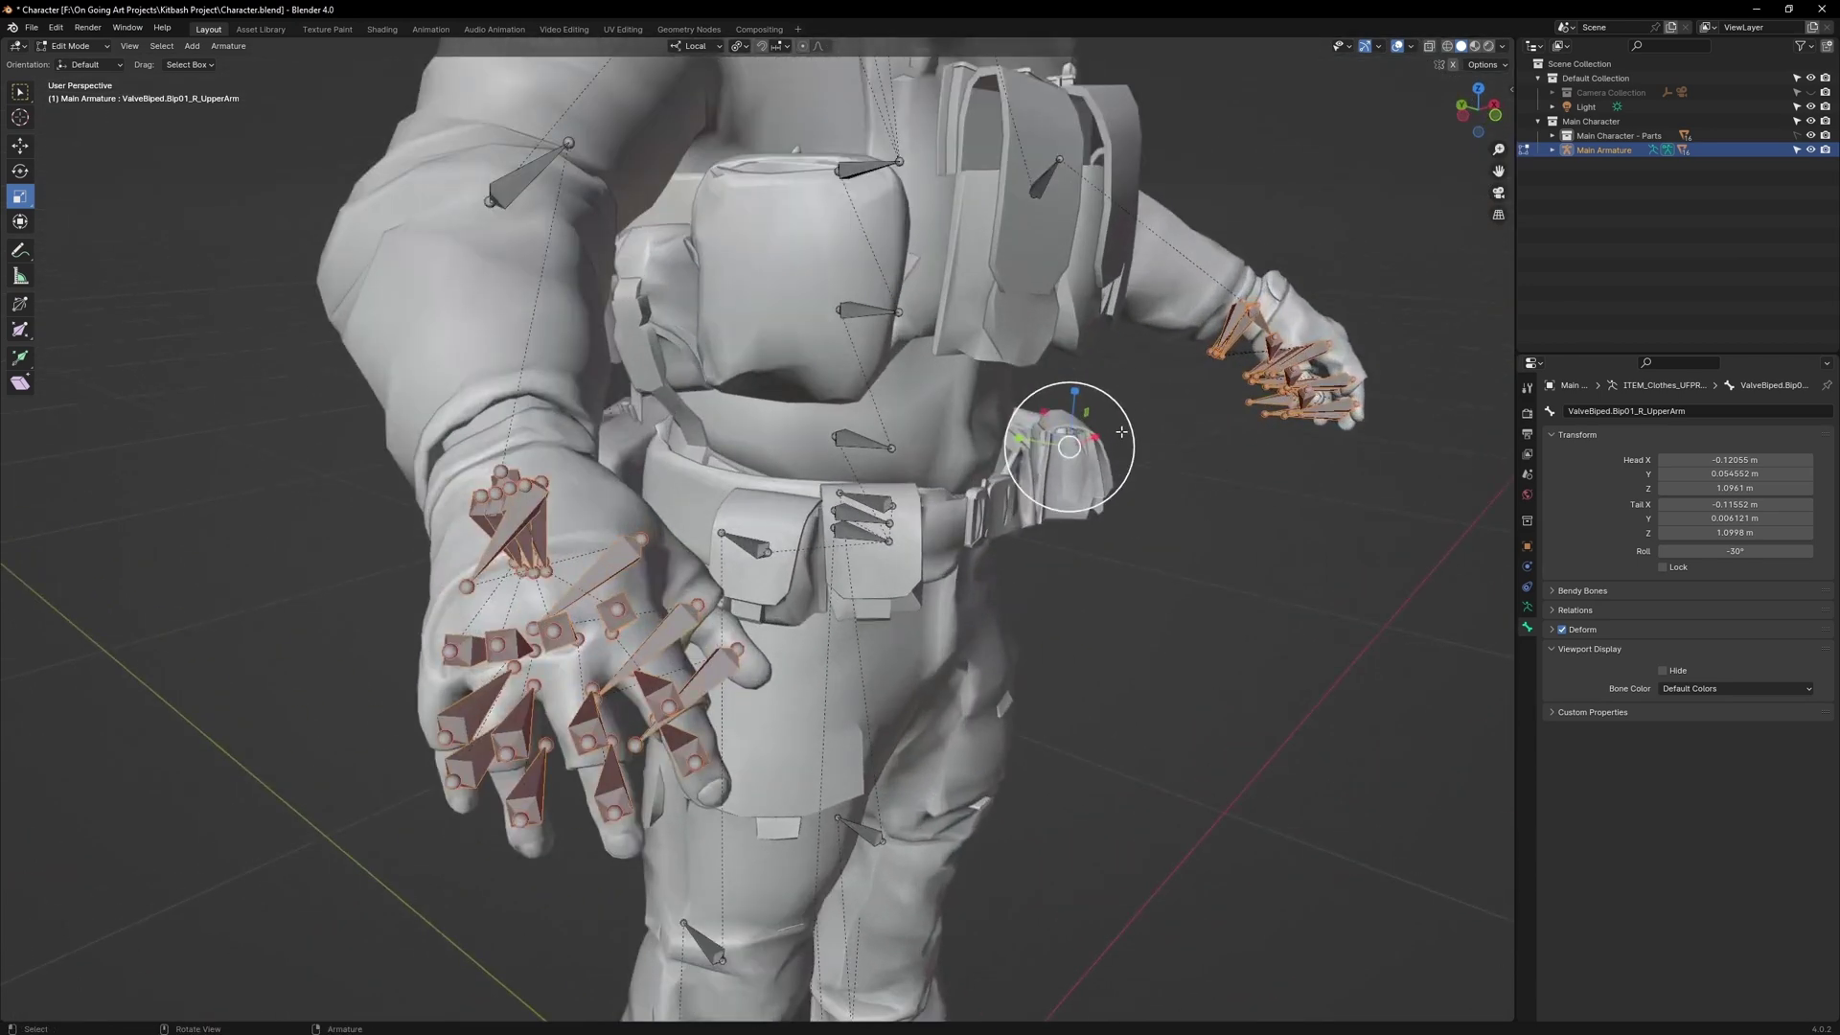
{"action": "left_click_drag", "start_coordinate": [1121, 434], "coordinate": [1116, 434]}
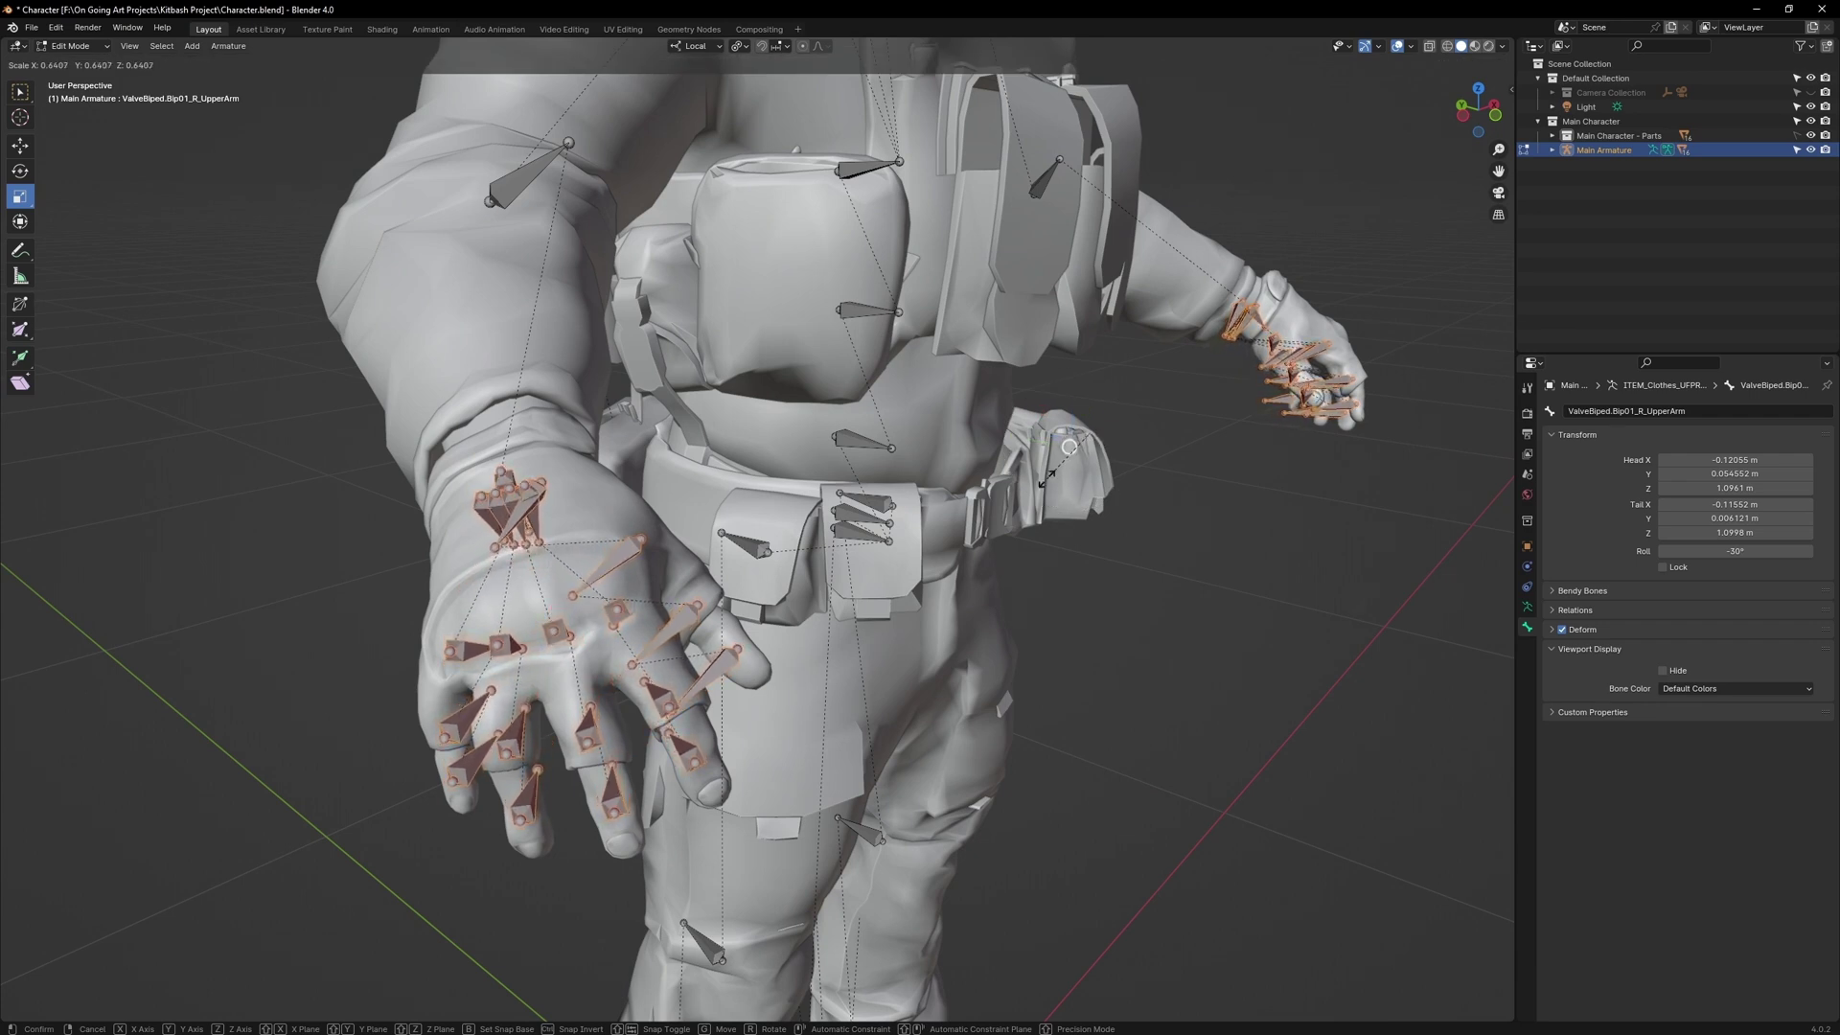
{"action": "left_click", "coordinate": [1028, 491]}
{"action": "left_click", "coordinate": [1077, 441]}
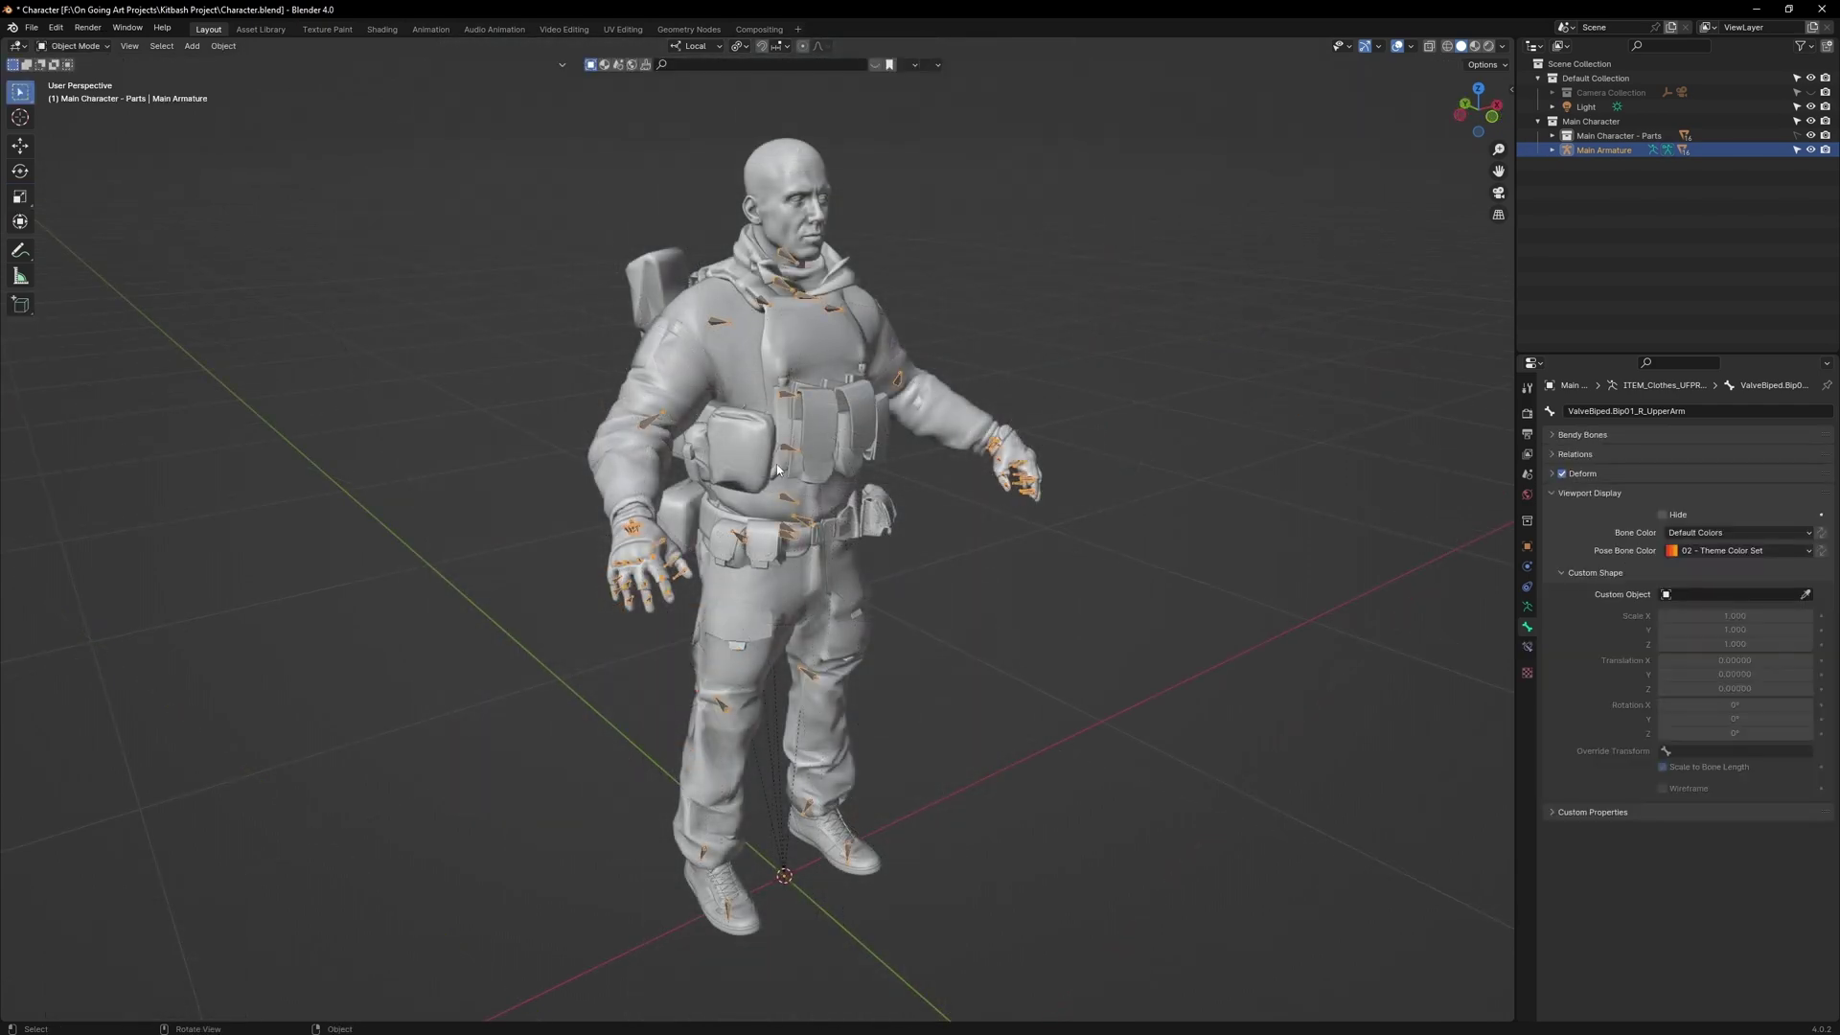
Return the armature to Pose Mode and check the resized, color-coded bones from different sides.
{"action": "key", "text": "ctrl+Tab"}
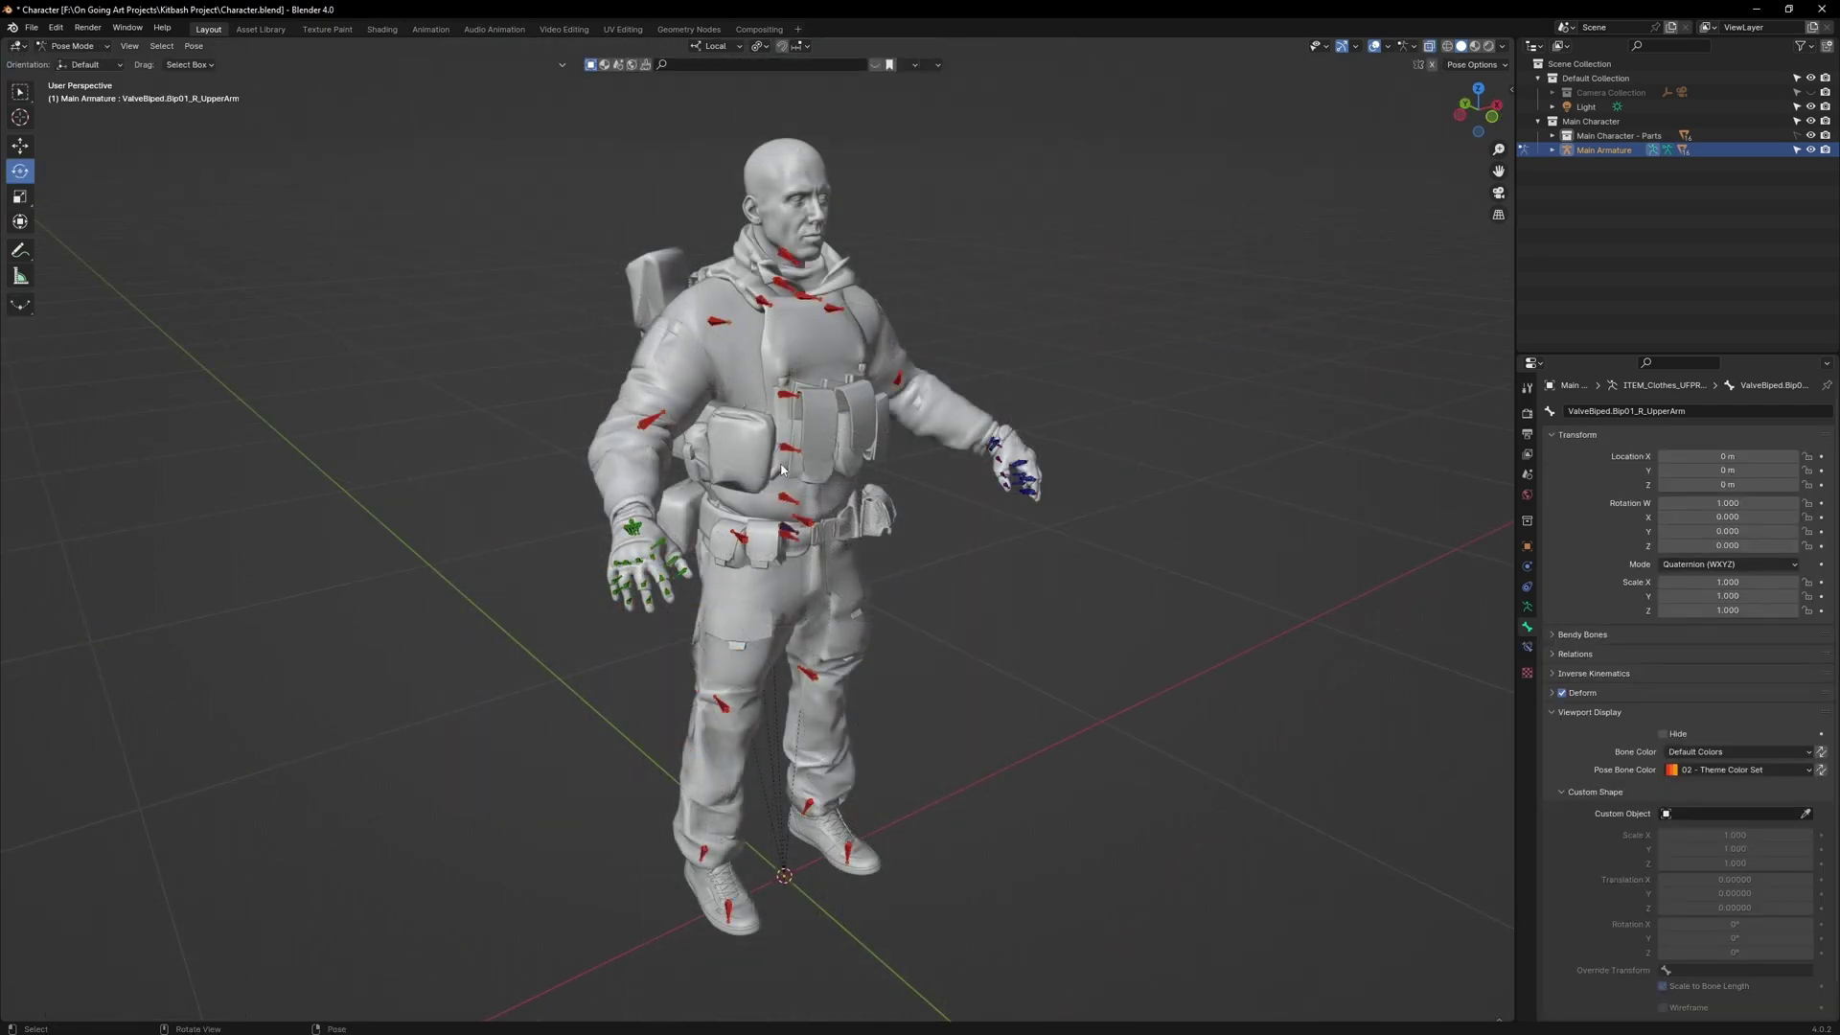
{"action": "middle_click_drag", "start_coordinate": [812, 488], "coordinate": [730, 416]}
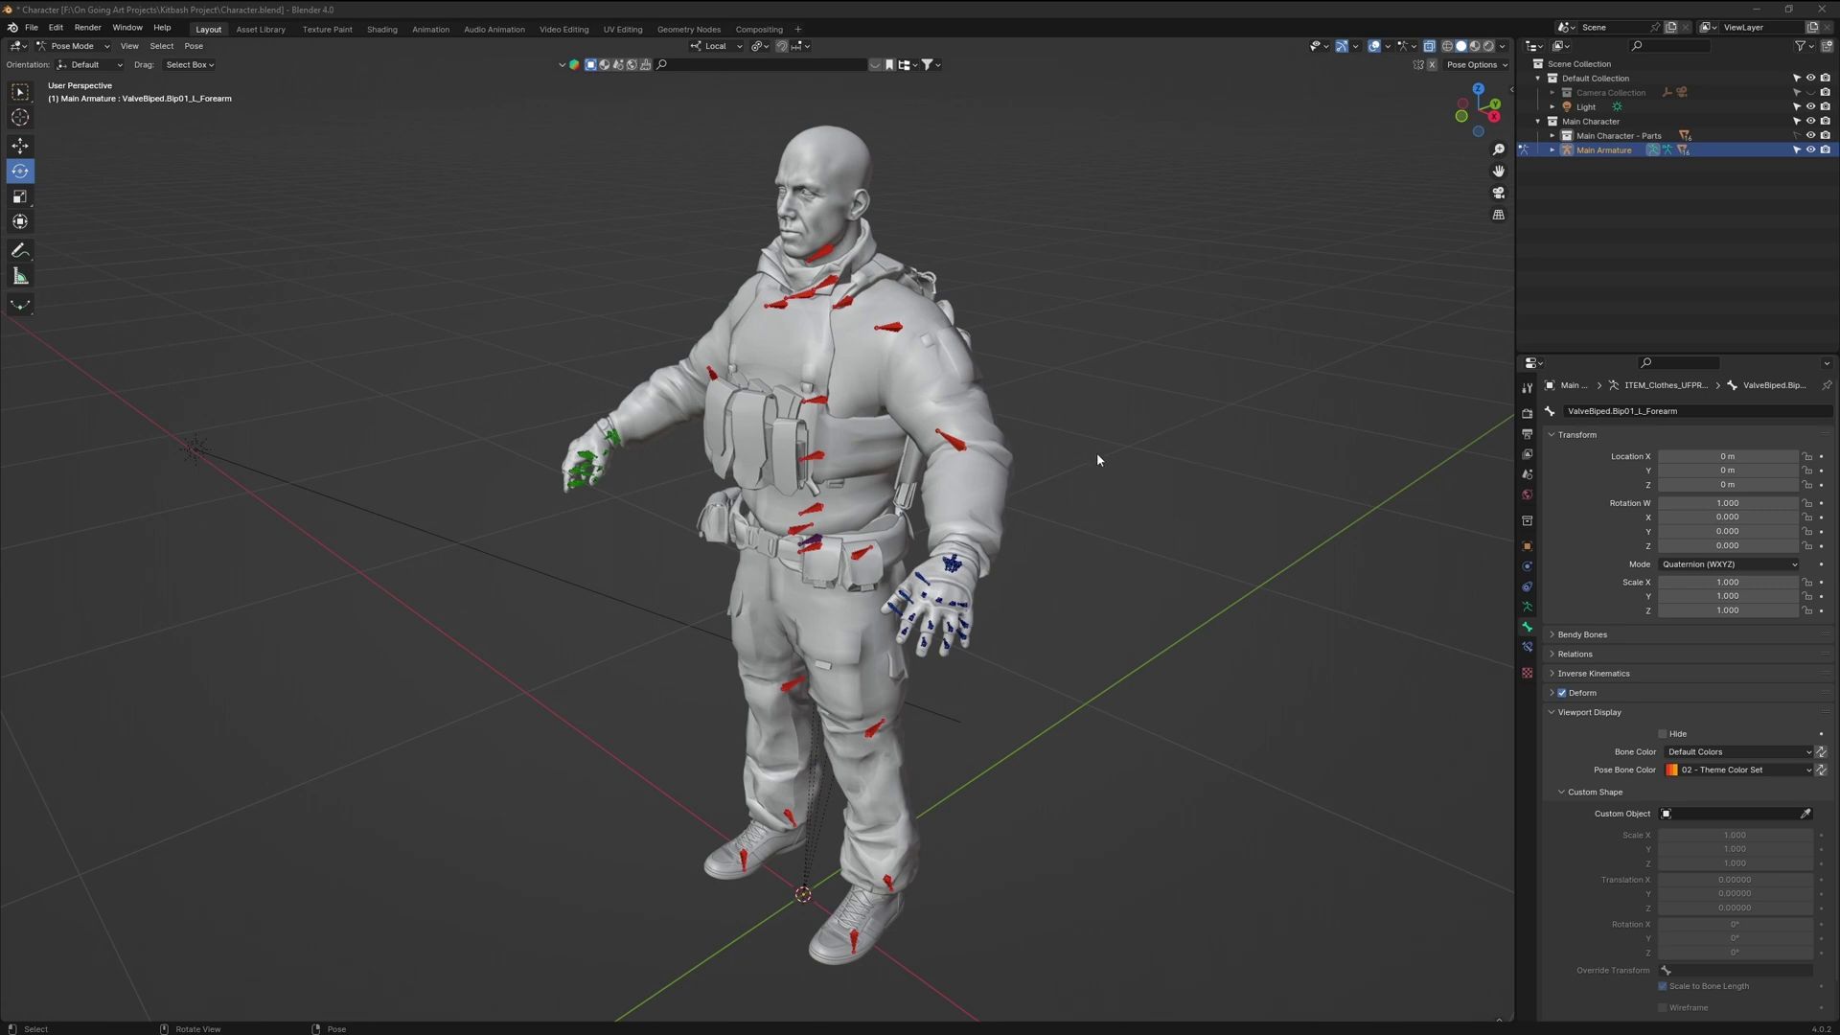
{"action": "middle_click_drag", "start_coordinate": [1061, 479], "coordinate": [1163, 431]}
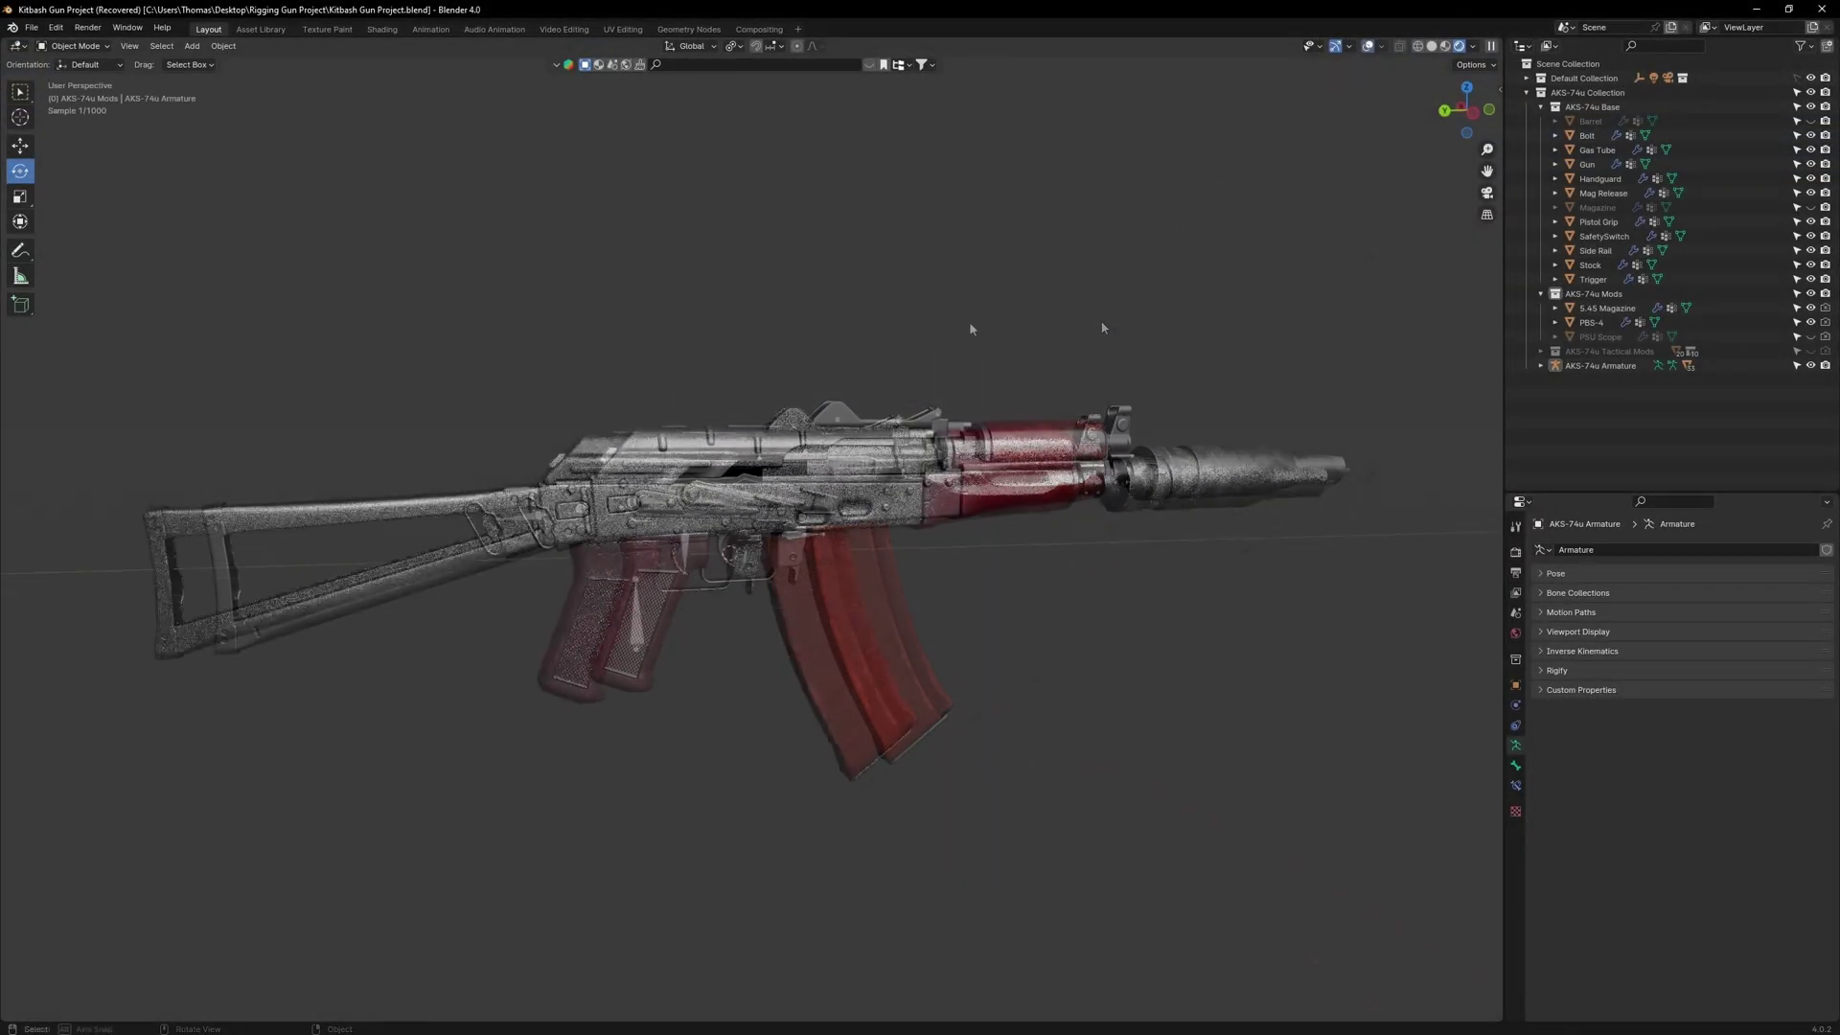
Switch to the Kitbash Gun Project file, select the complete AKS-74u with its mods and armature, and copy the objects.
{"action": "middle_click_drag", "start_coordinate": [969, 320], "coordinate": [884, 366]}
{"action": "left_click", "coordinate": [728, 577]}
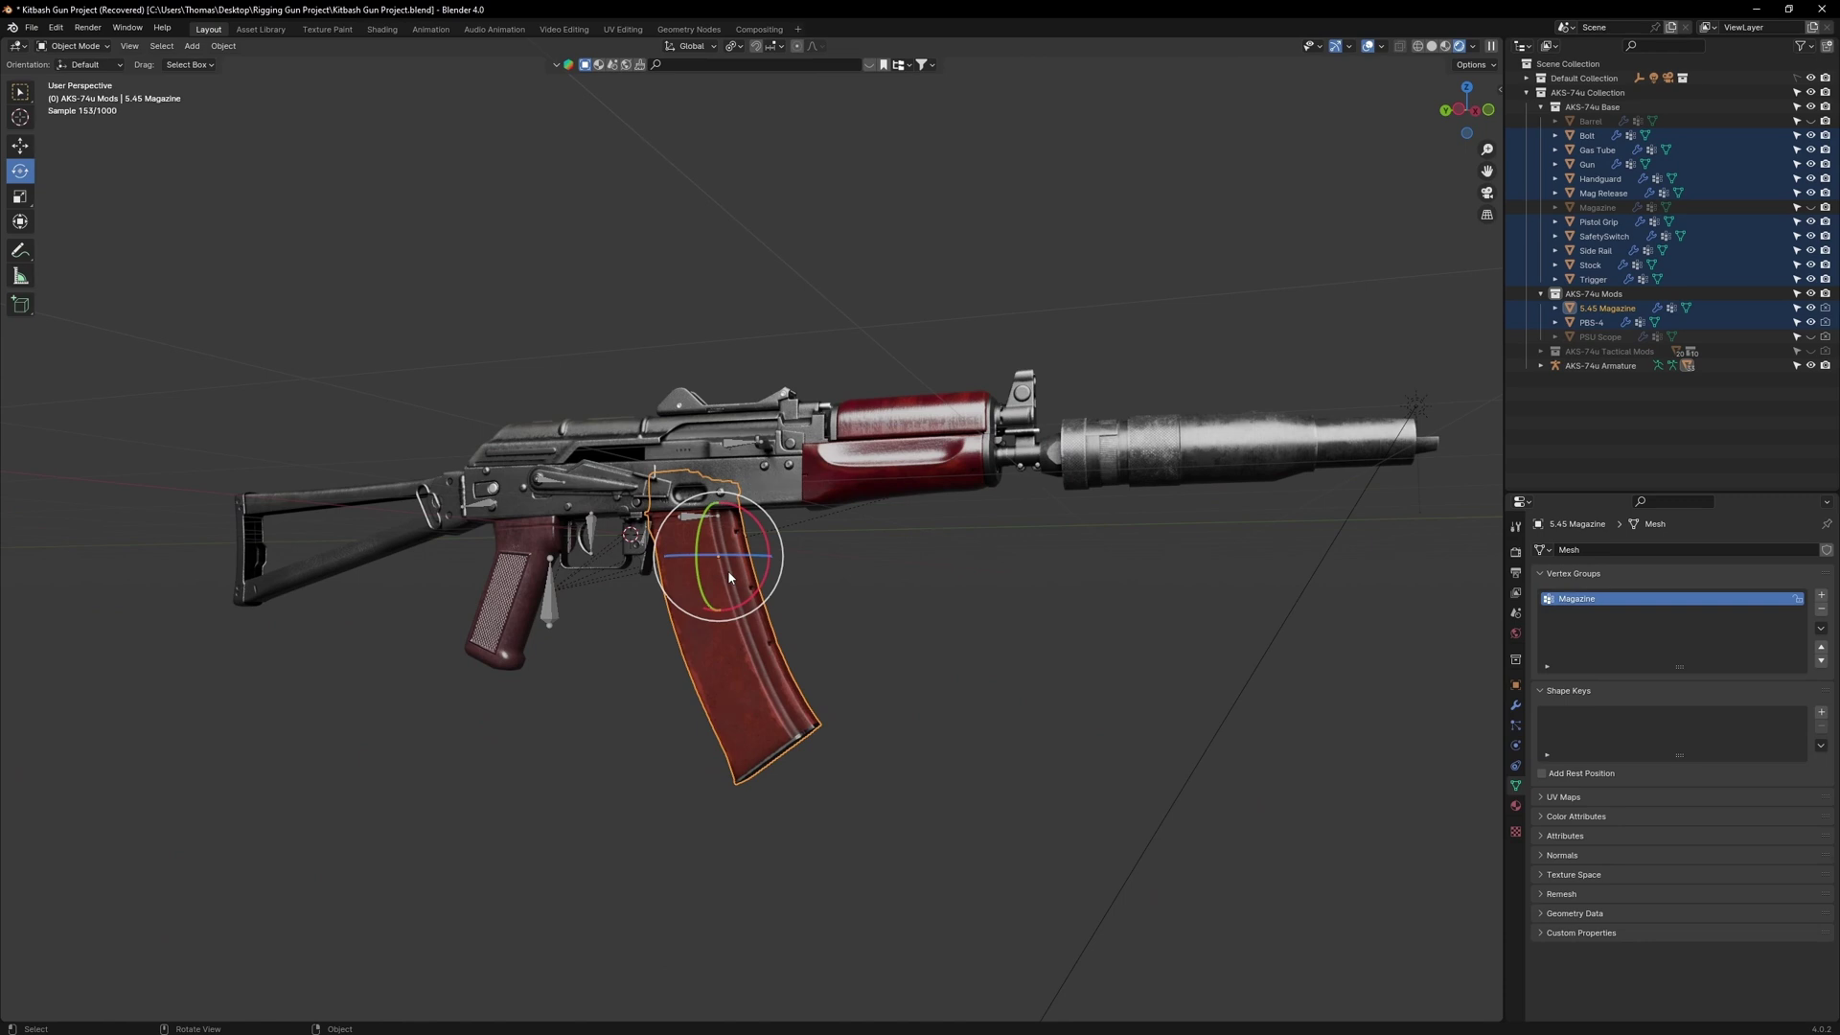
{"action": "left_click", "coordinate": [1165, 451]}
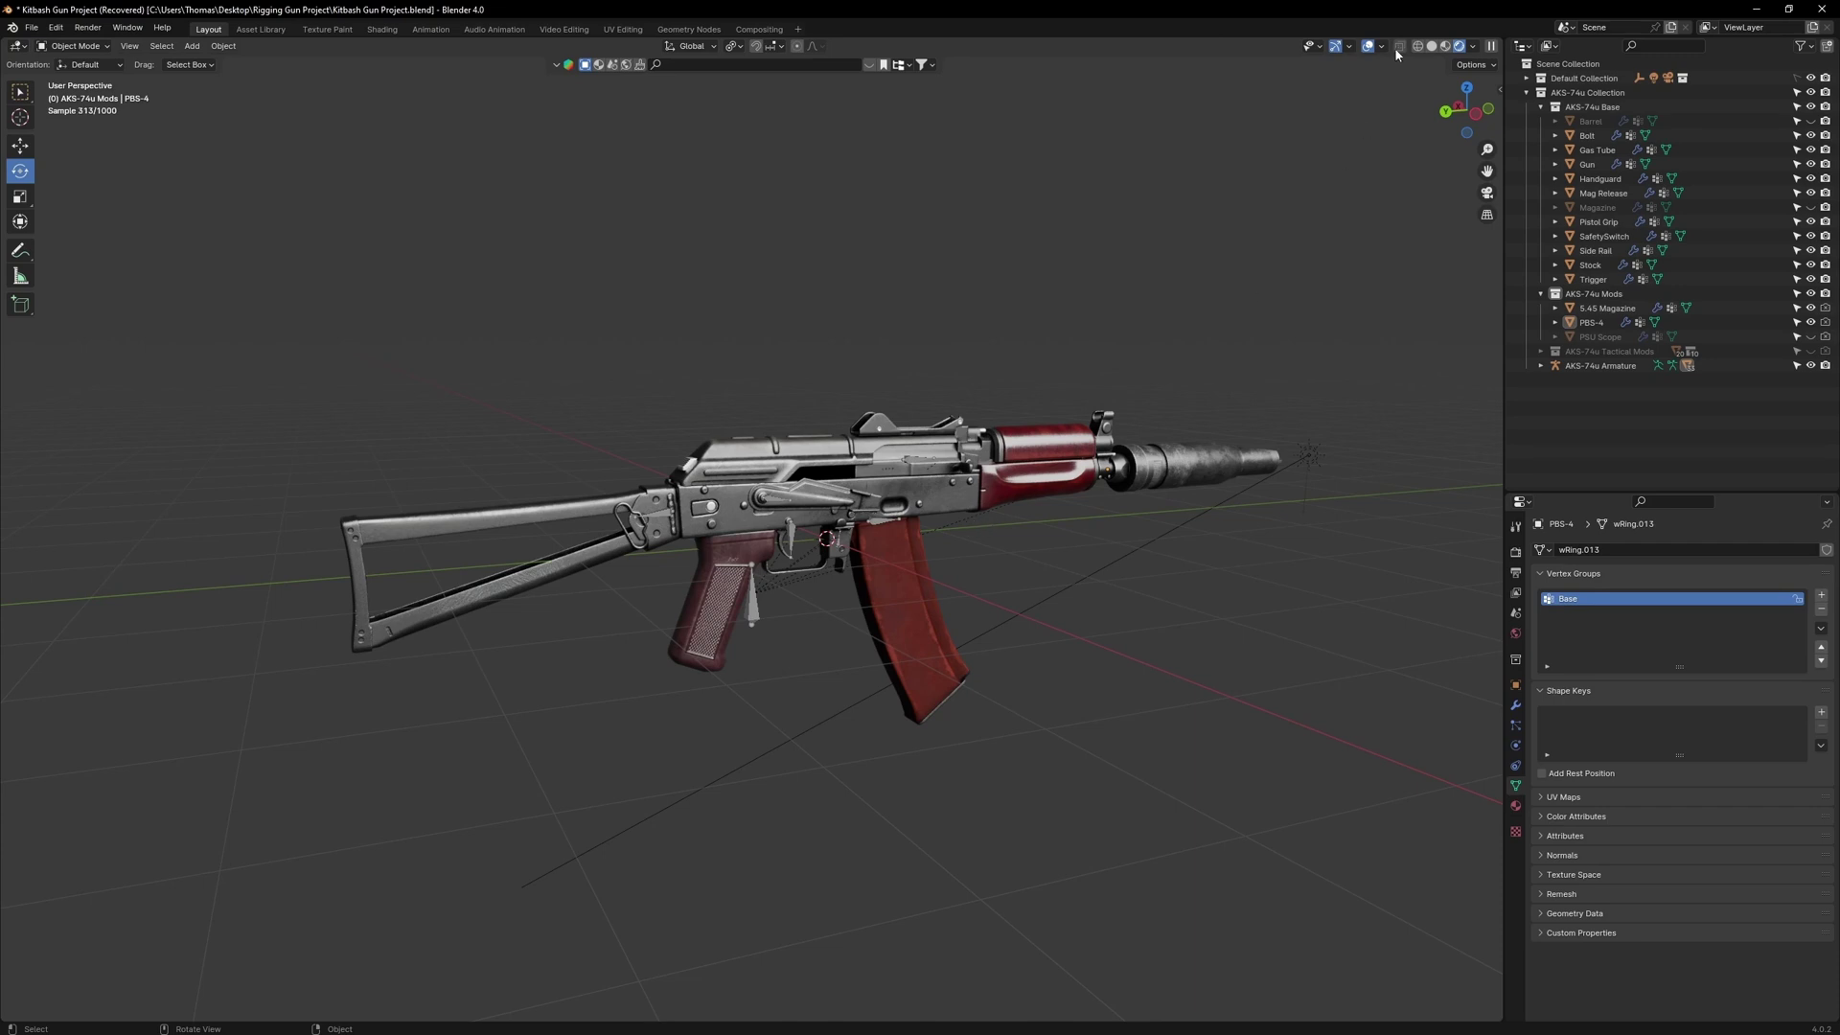
{"action": "left_click", "coordinate": [1398, 48]}
{"action": "left_click_drag", "start_coordinate": [233, 305], "coordinate": [1405, 778]}
{"action": "right_click", "coordinate": [950, 490]}
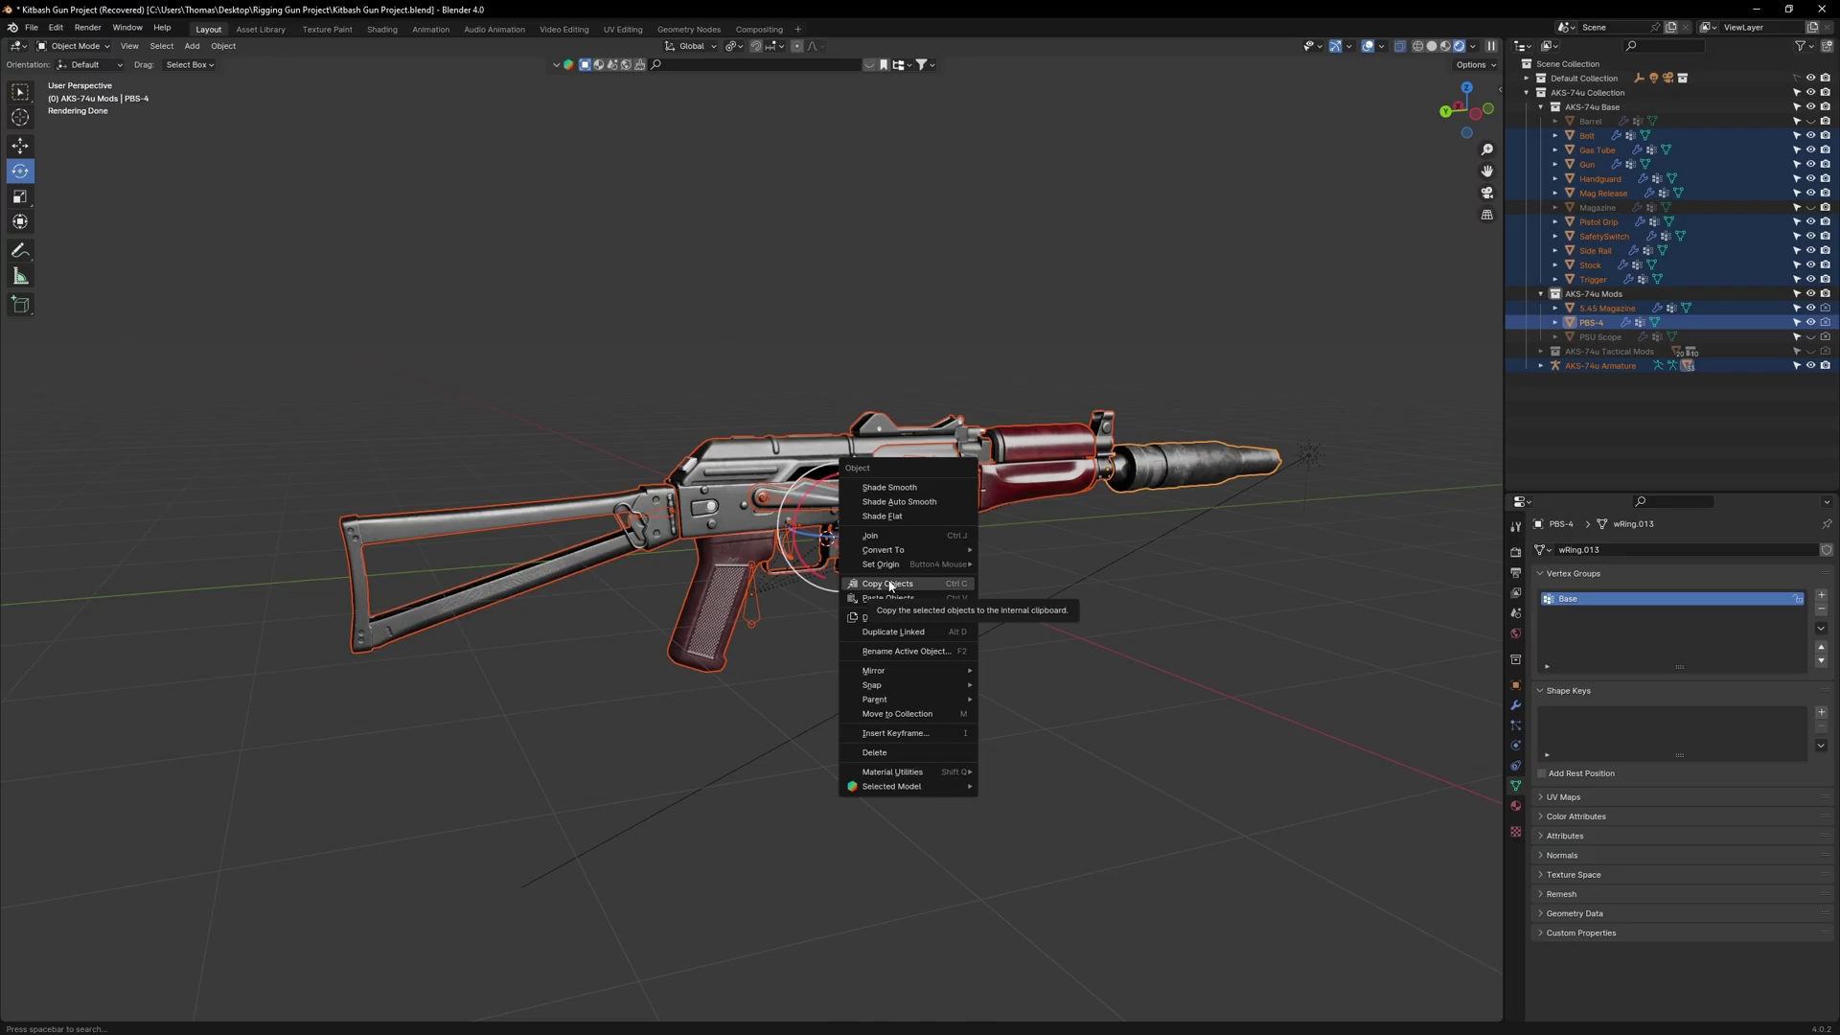
{"action": "left_click", "coordinate": [951, 486]}
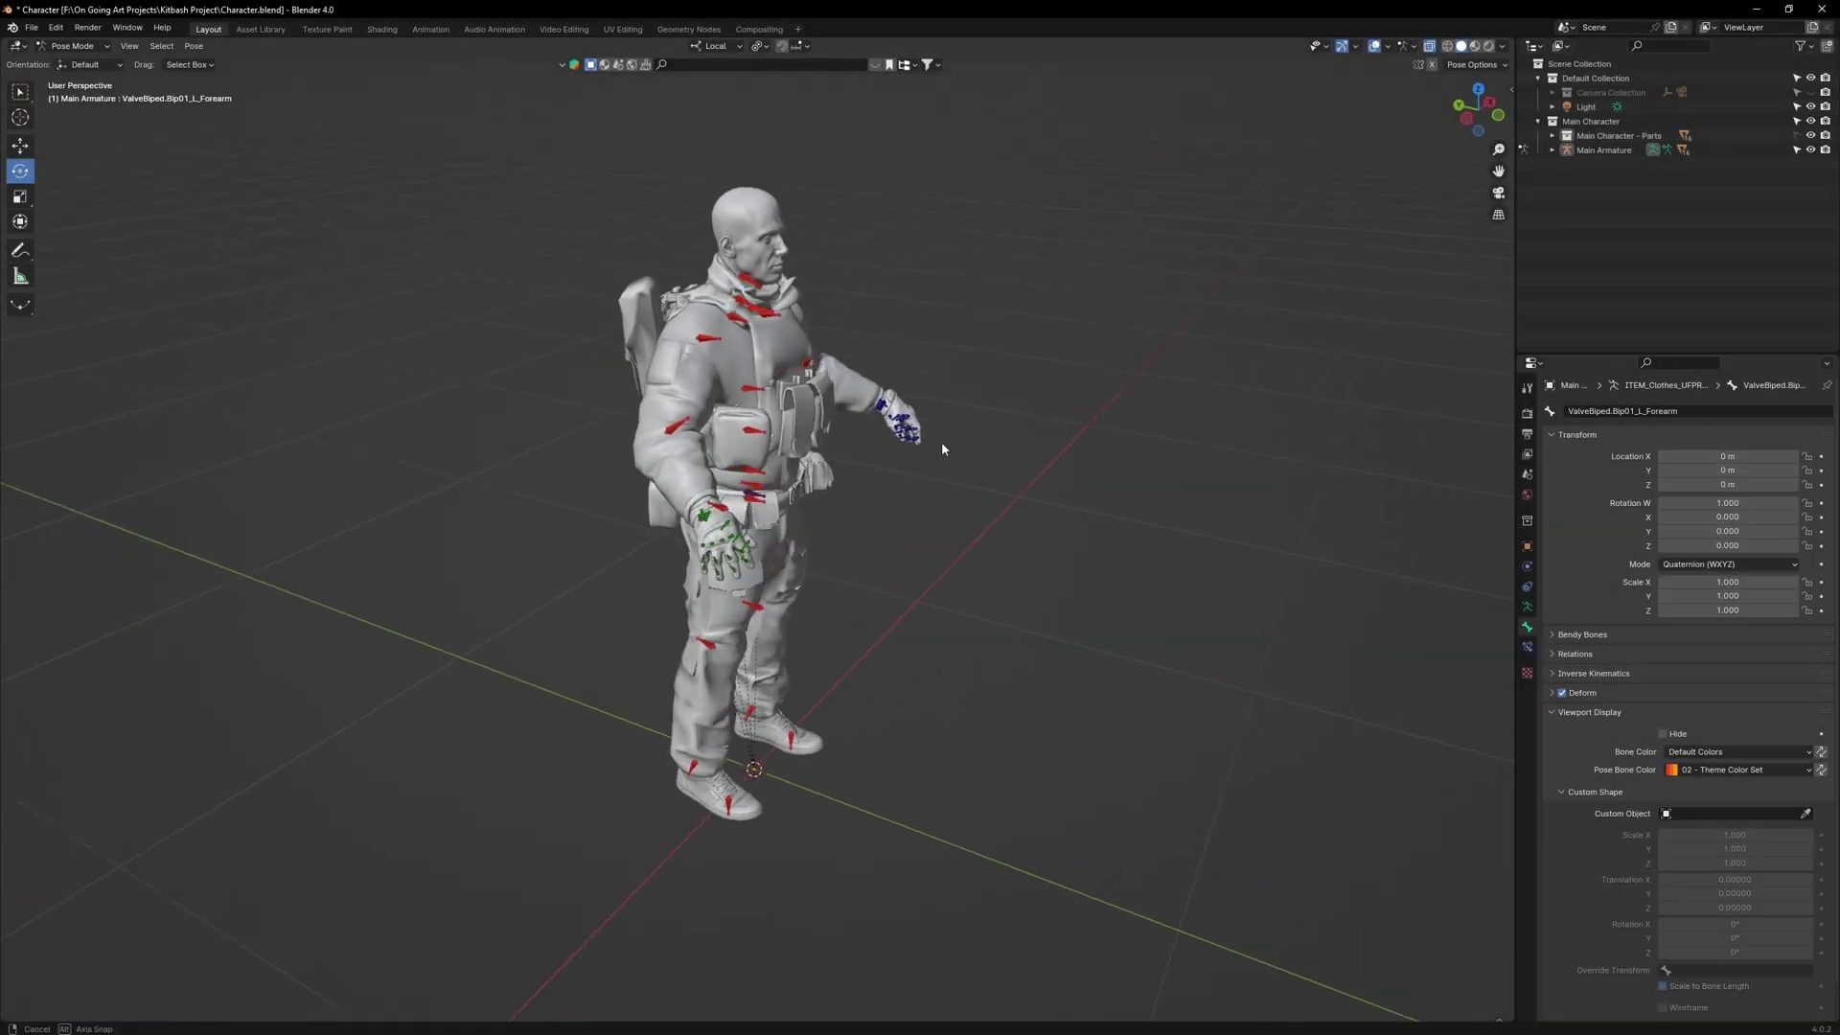
Add a new collection to the character file's scene and name it AKS-74U.
{"action": "middle_click_drag", "start_coordinate": [941, 441], "coordinate": [911, 445]}
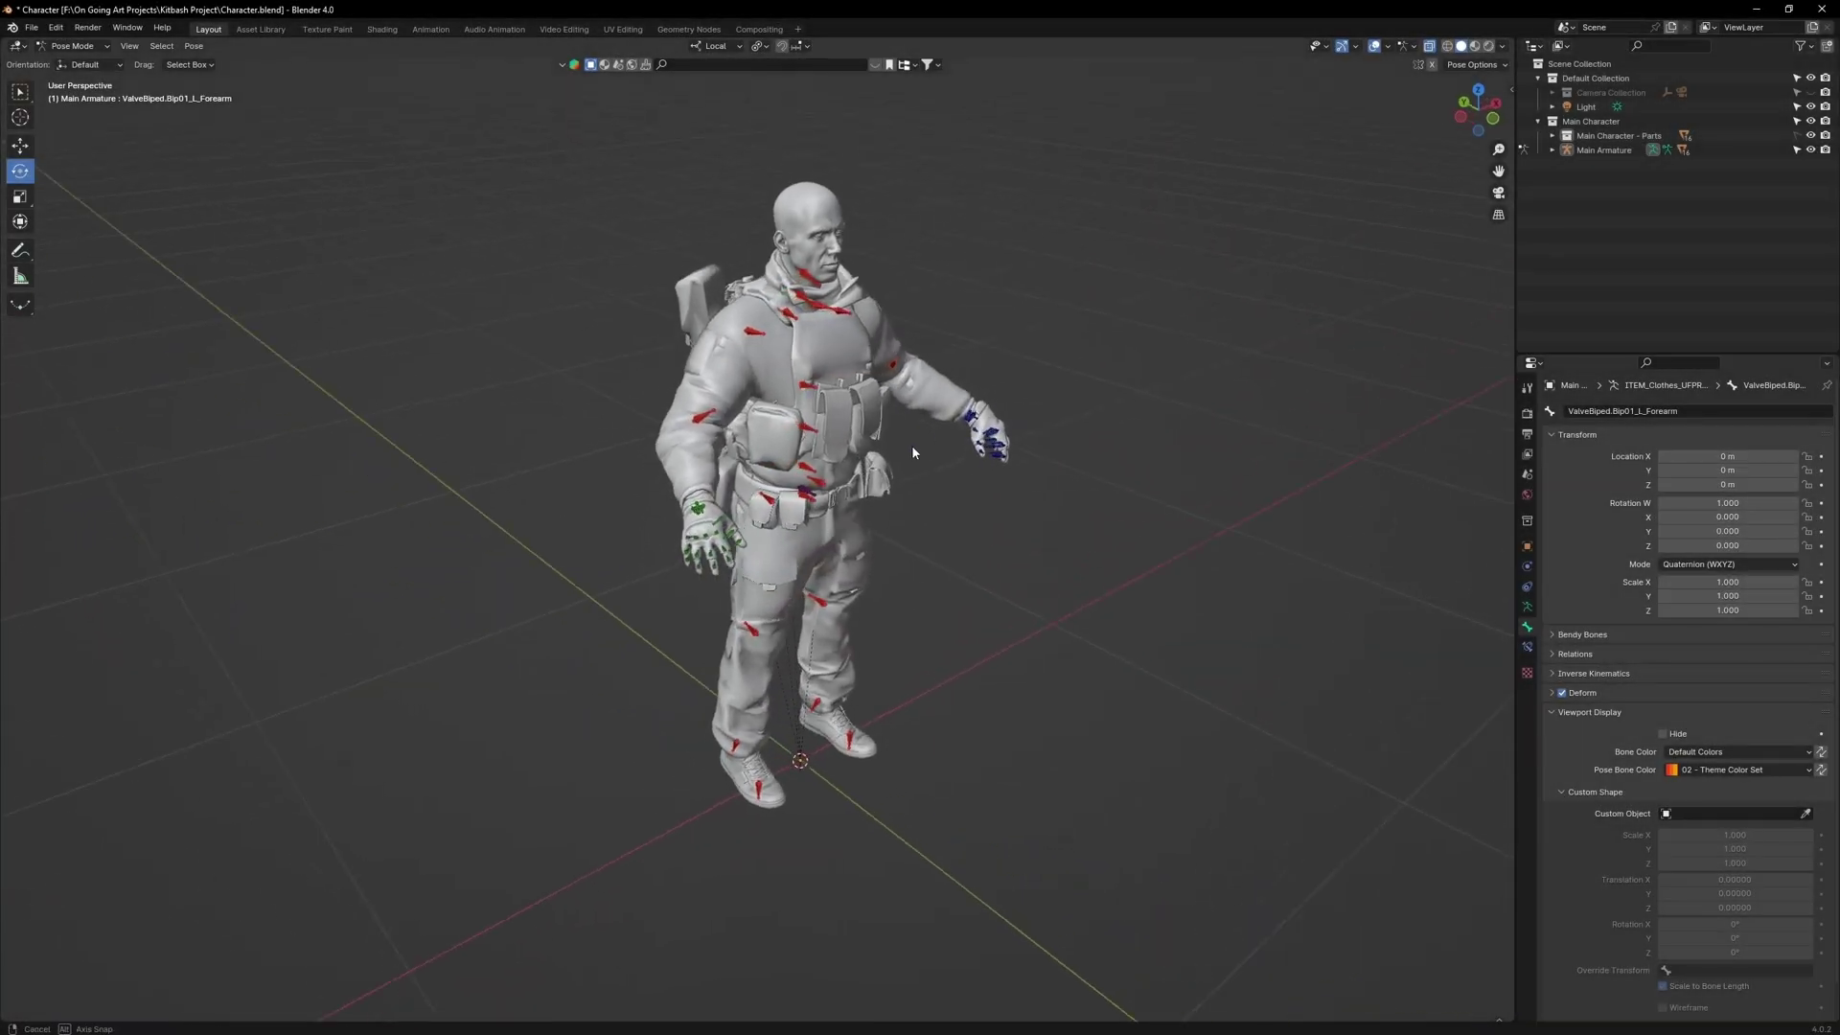
{"action": "left_click", "coordinate": [1826, 46]}
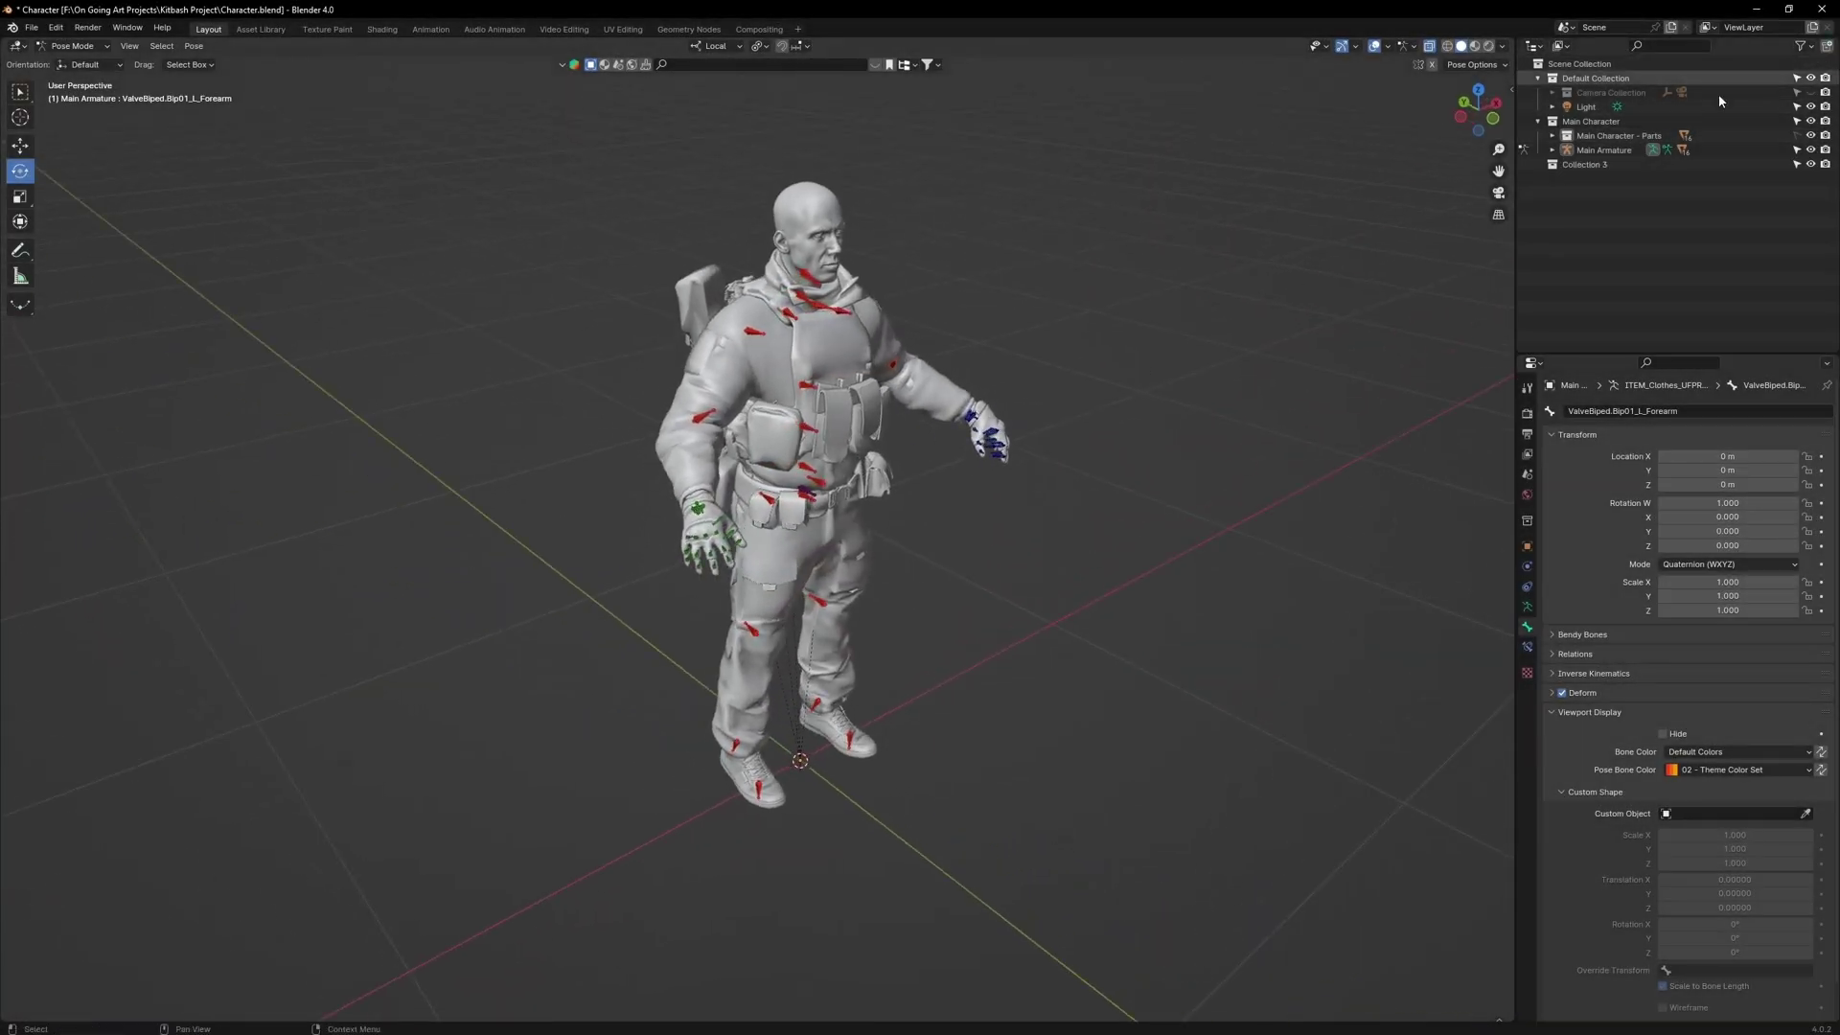
{"action": "double_click", "coordinate": [1586, 165]}
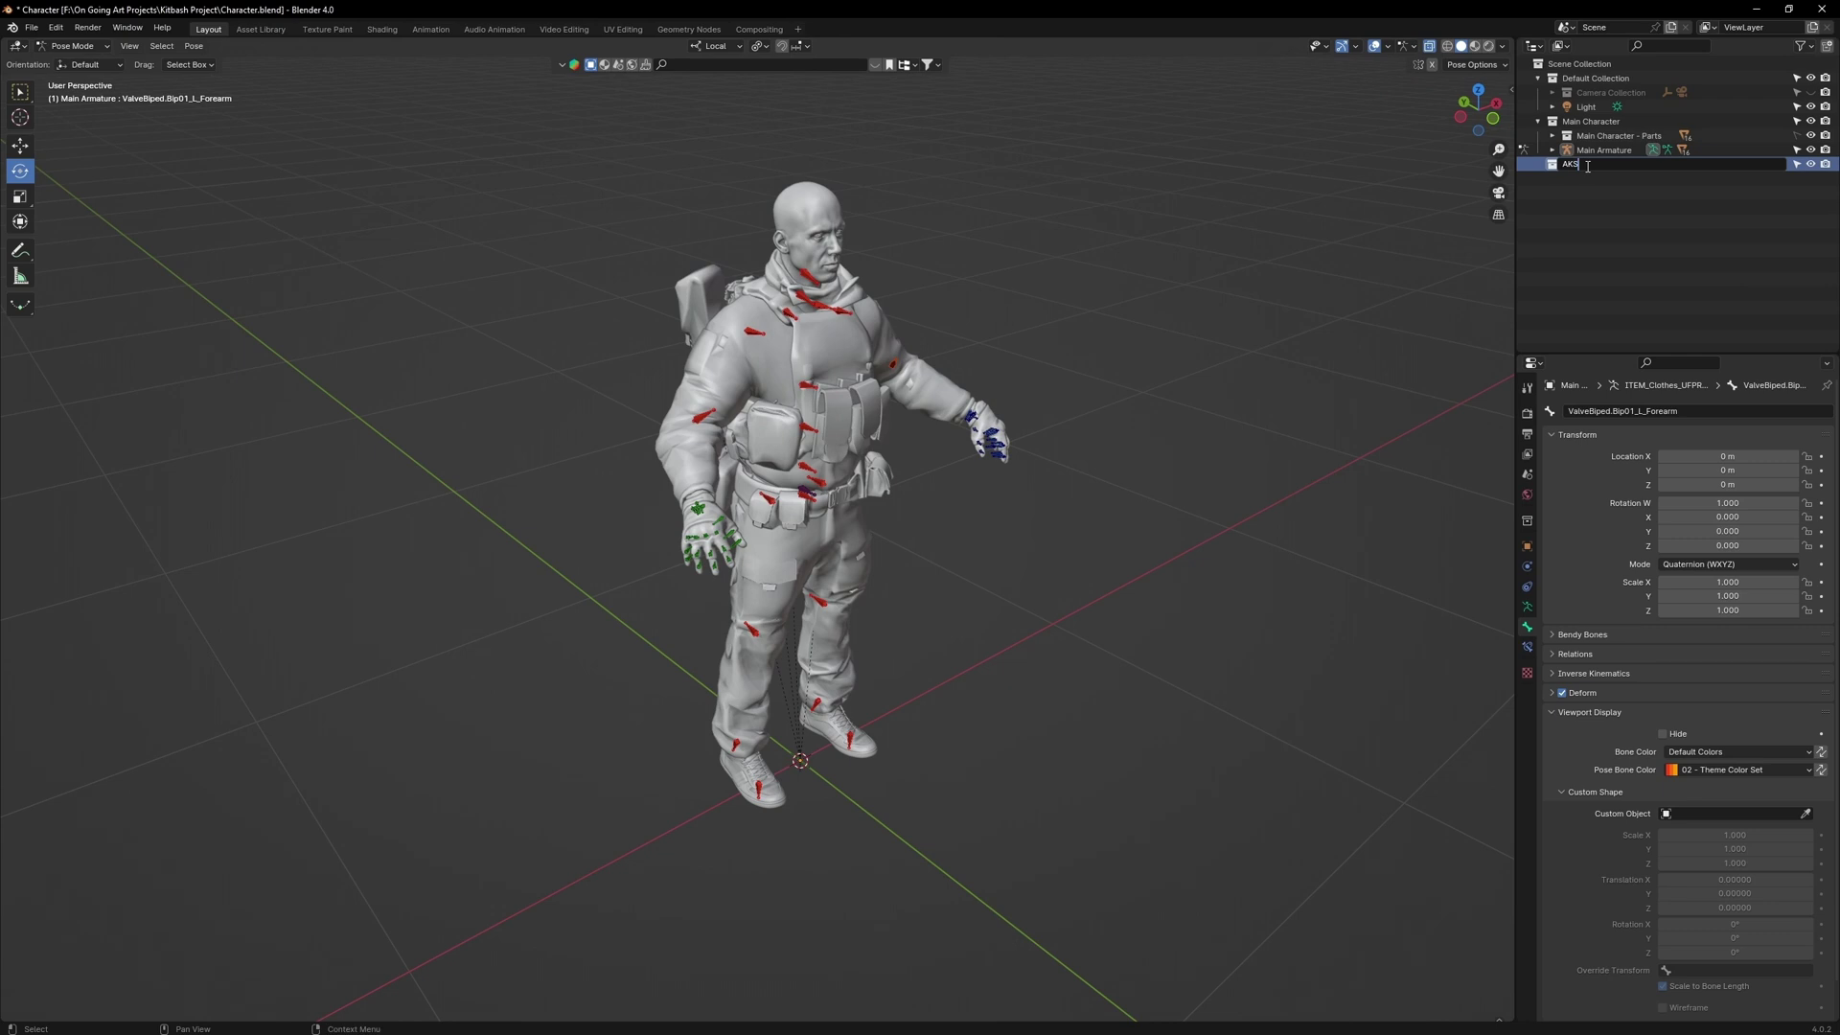
{"action": "type", "text": "AKS-7"}
{"action": "type", "text": "4U"}
{"action": "key", "text": "Return"}
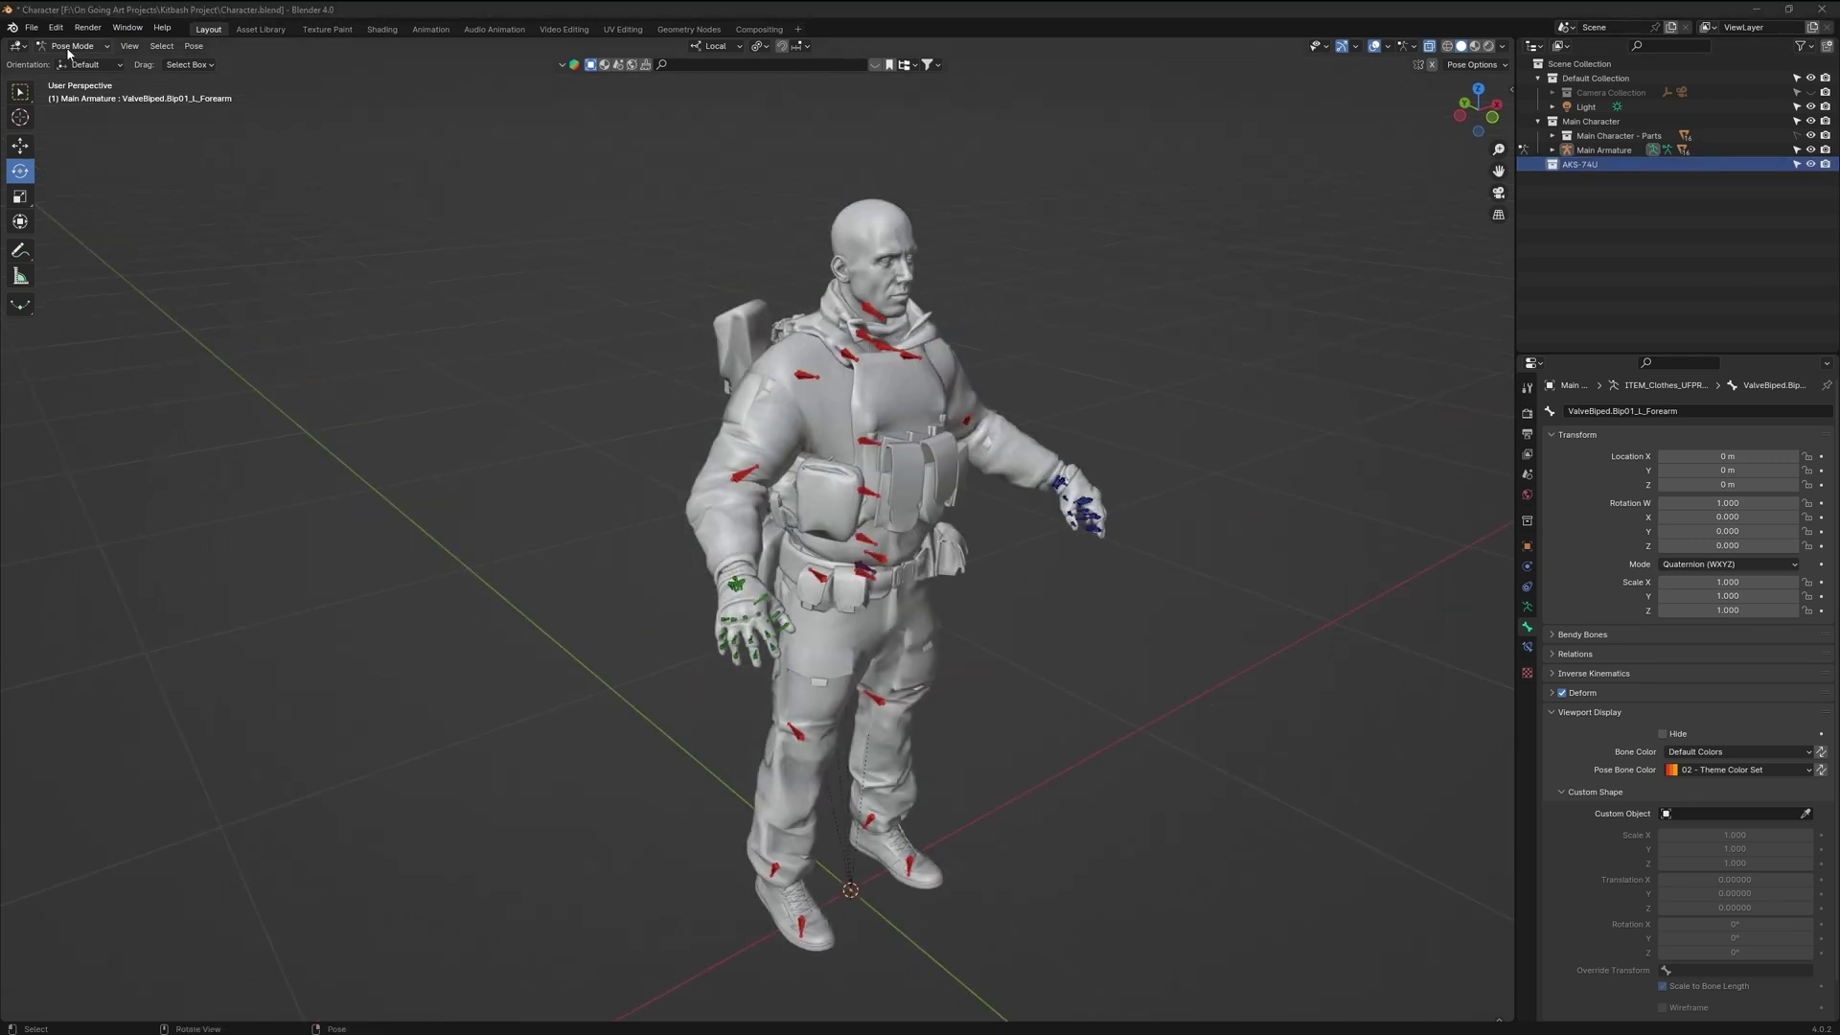
Return to Object Mode and paste the copied rifle objects into the AKS-74U collection.
{"action": "key", "text": "ctrl+Tab"}
{"action": "right_click", "coordinate": [1023, 300]}
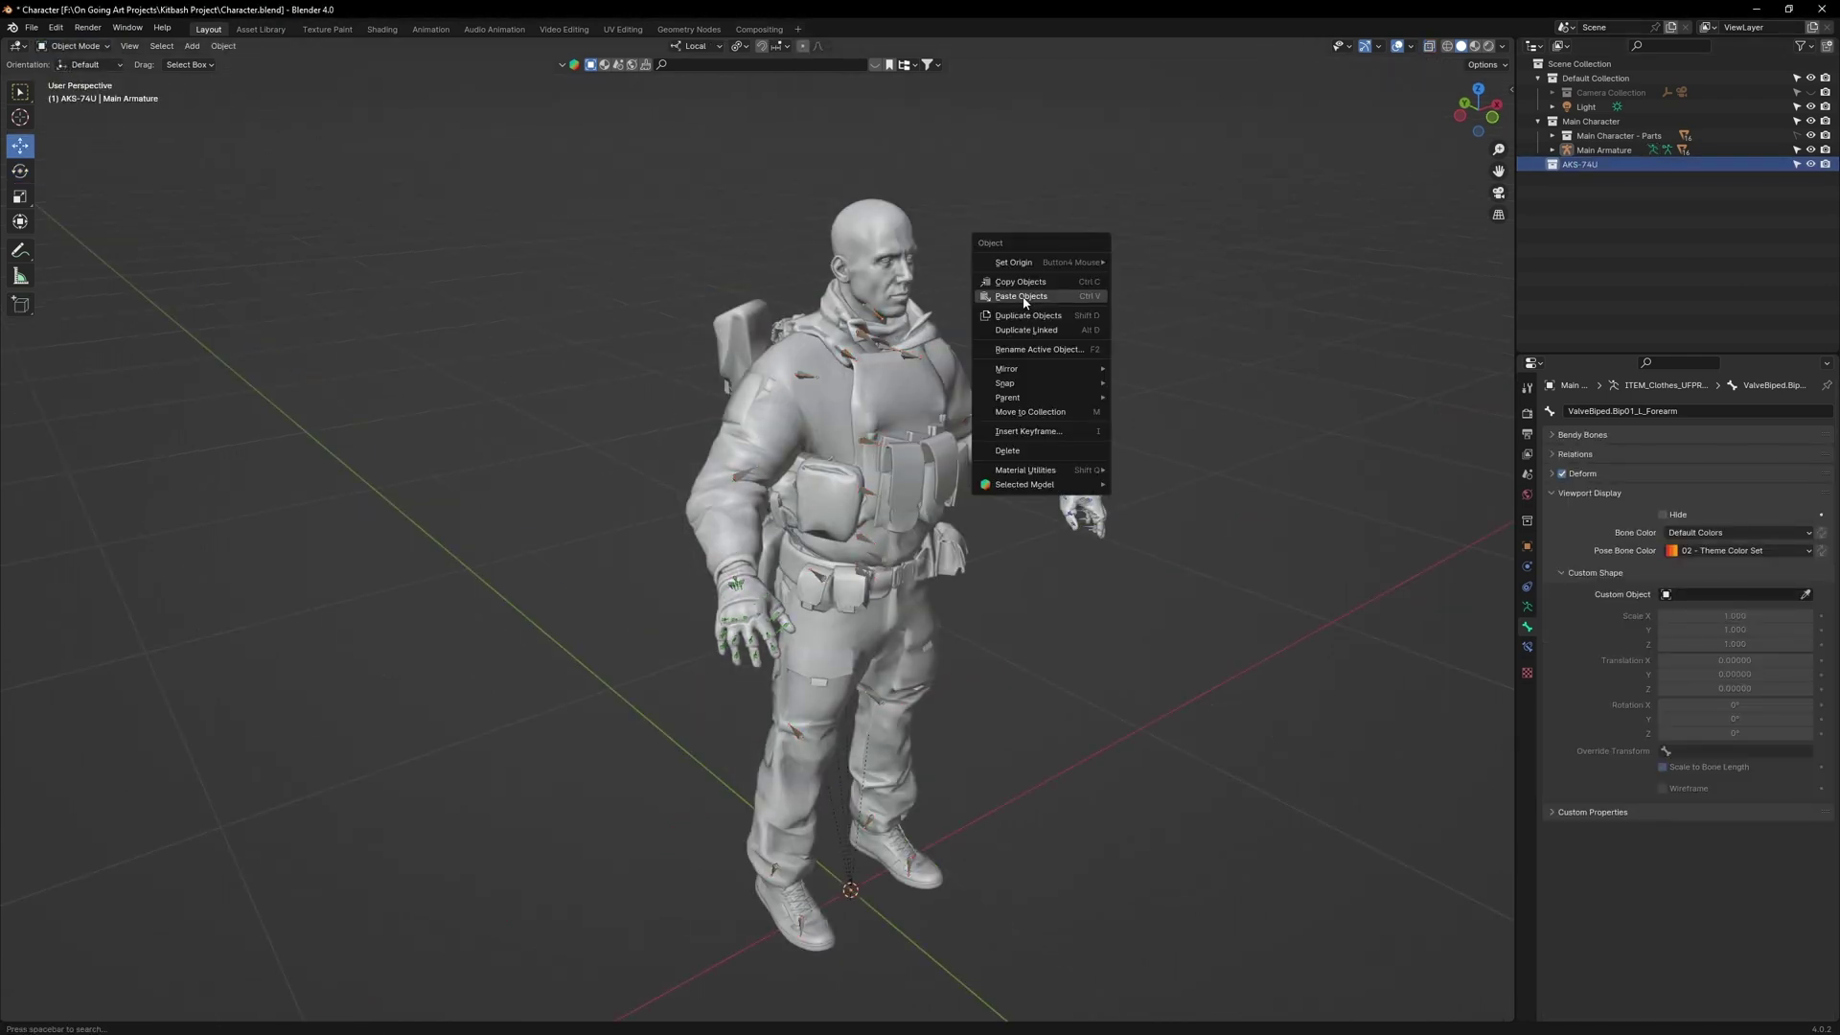
{"action": "left_click", "coordinate": [1023, 299]}
{"action": "scroll", "coordinate": [940, 391], "scroll_direction": "down", "scroll_amount": 4}
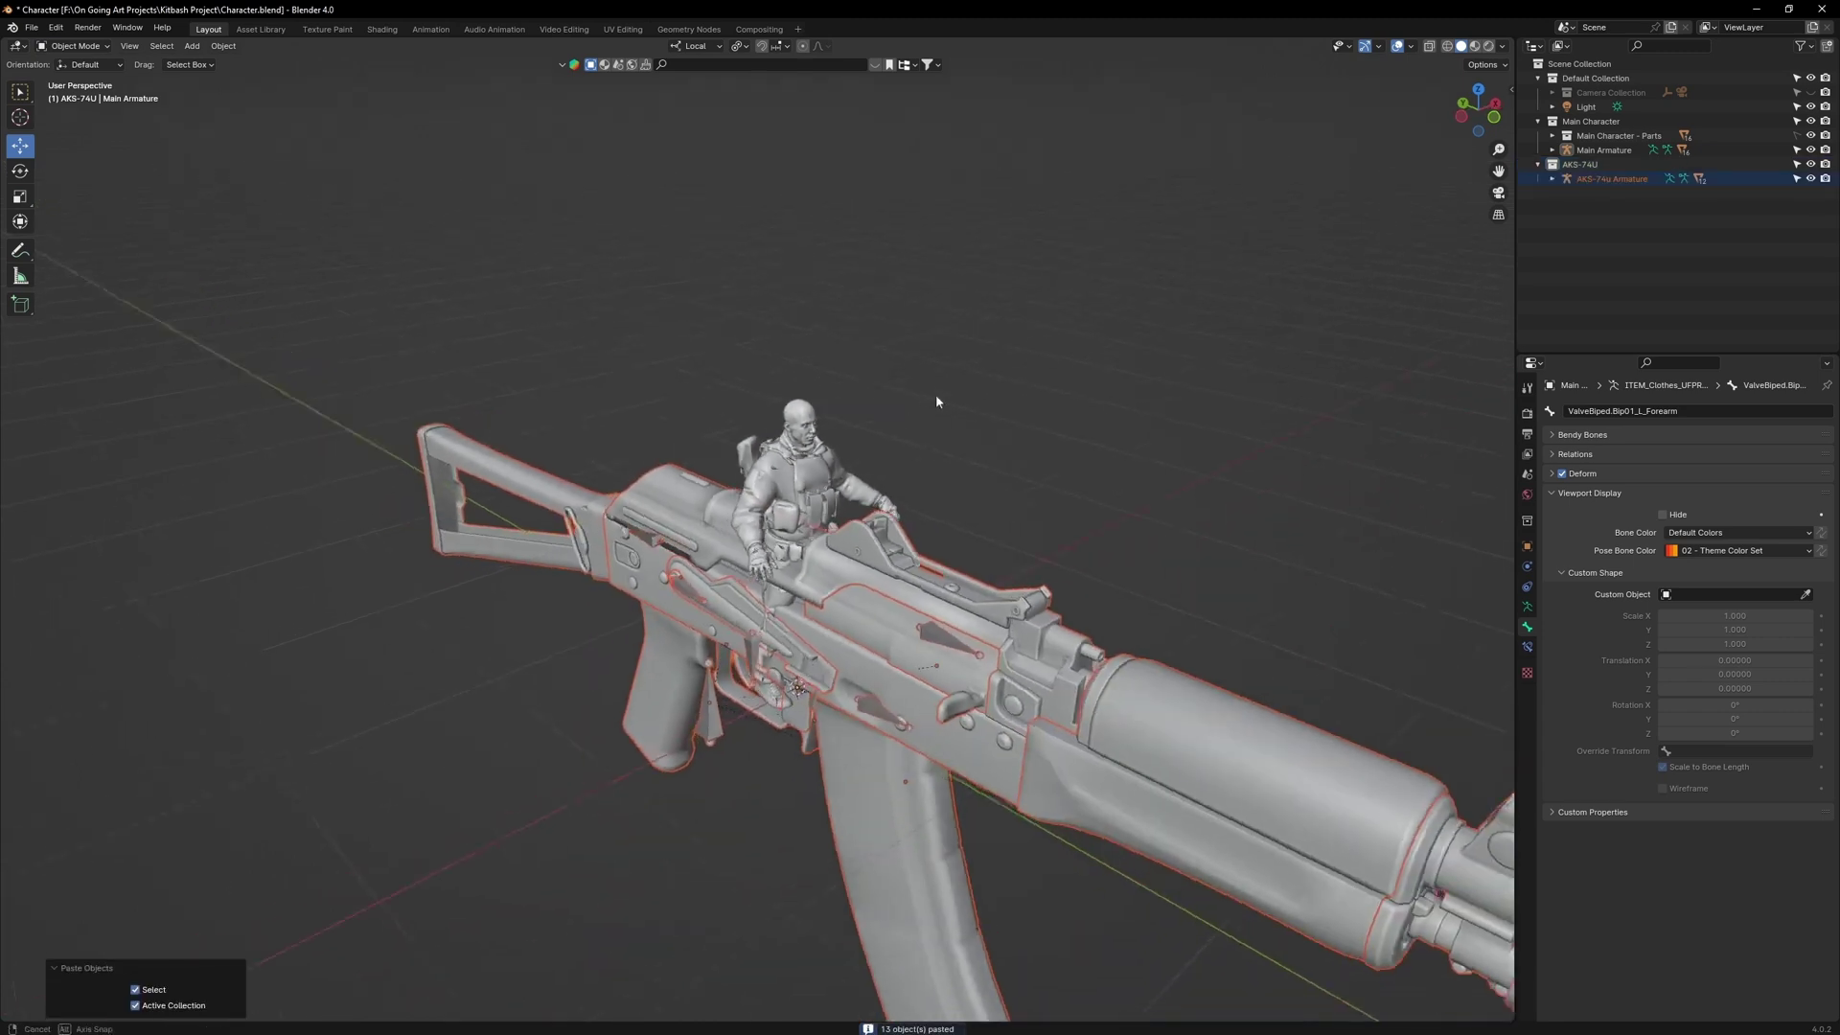
{"action": "scroll", "coordinate": [974, 398], "scroll_direction": "down", "scroll_amount": 2}
{"action": "mouse_move", "coordinate": [938, 397]}
{"action": "middle_mouse_down"}
{"action": "mouse_move", "coordinate": [983, 397]}
{"action": "mouse_move", "coordinate": [938, 404]}
{"action": "middle_mouse_up"}
{"action": "scroll", "coordinate": [976, 394], "scroll_direction": "down", "scroll_amount": 2}
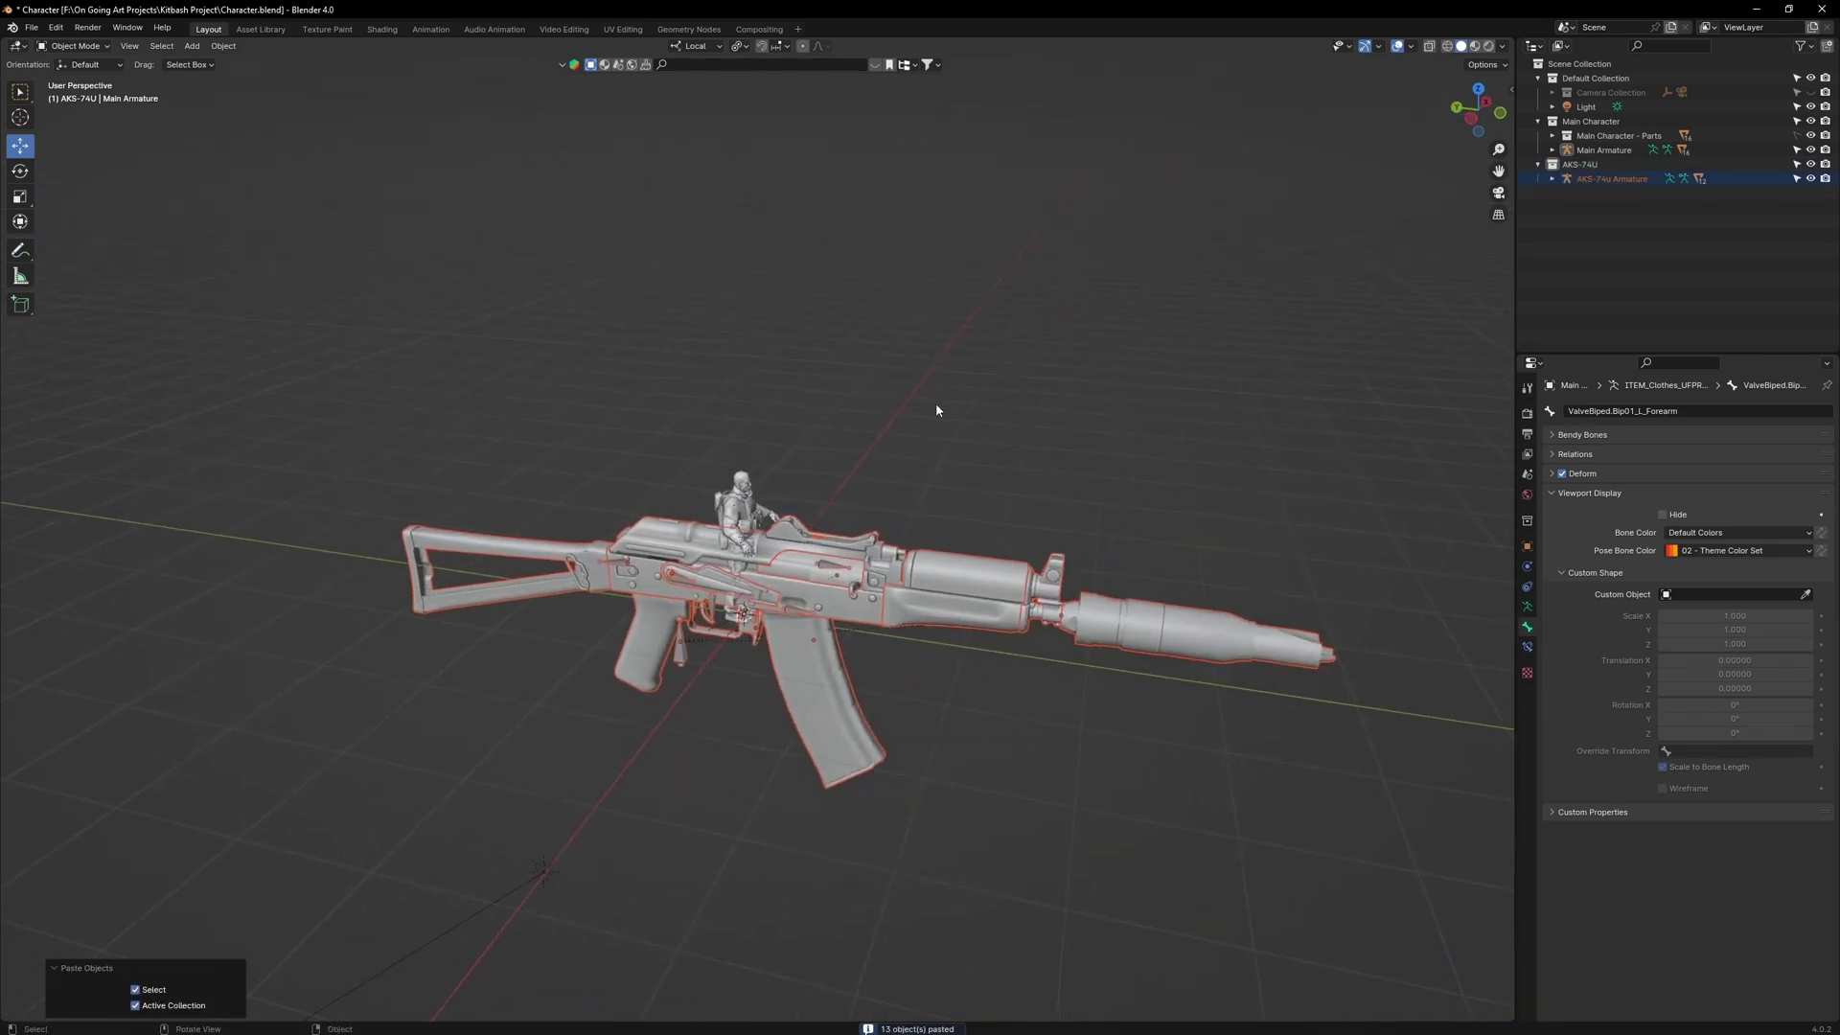
{"action": "scroll", "coordinate": [938, 404], "scroll_direction": "up", "scroll_amount": 1}
Create a nested collection named AKS-74U - Parts and move every rifle mesh from 5.45 Magazine to Trigger into it.
{"action": "left_click", "coordinate": [1591, 164]}
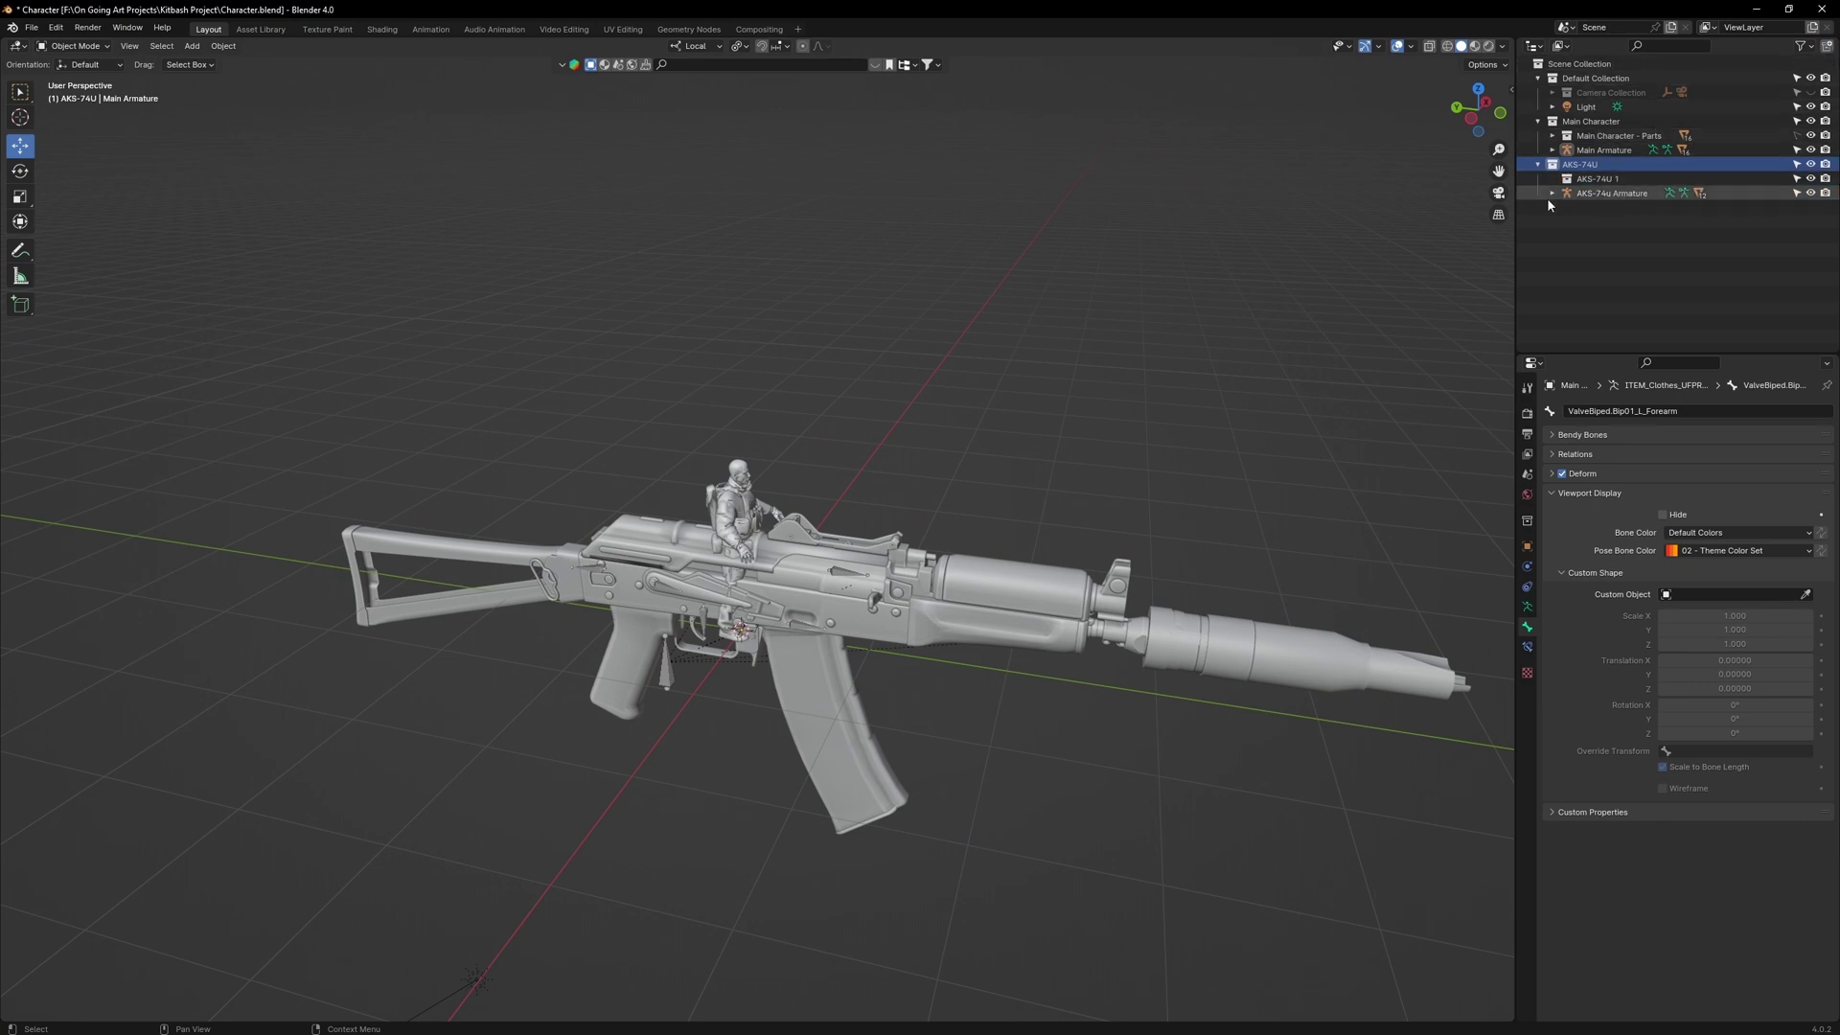
{"action": "left_click", "coordinate": [1552, 192]}
{"action": "left_click", "coordinate": [1600, 239]}
{"action": "scroll", "coordinate": [1599, 244], "scroll_direction": "down", "scroll_amount": 2}
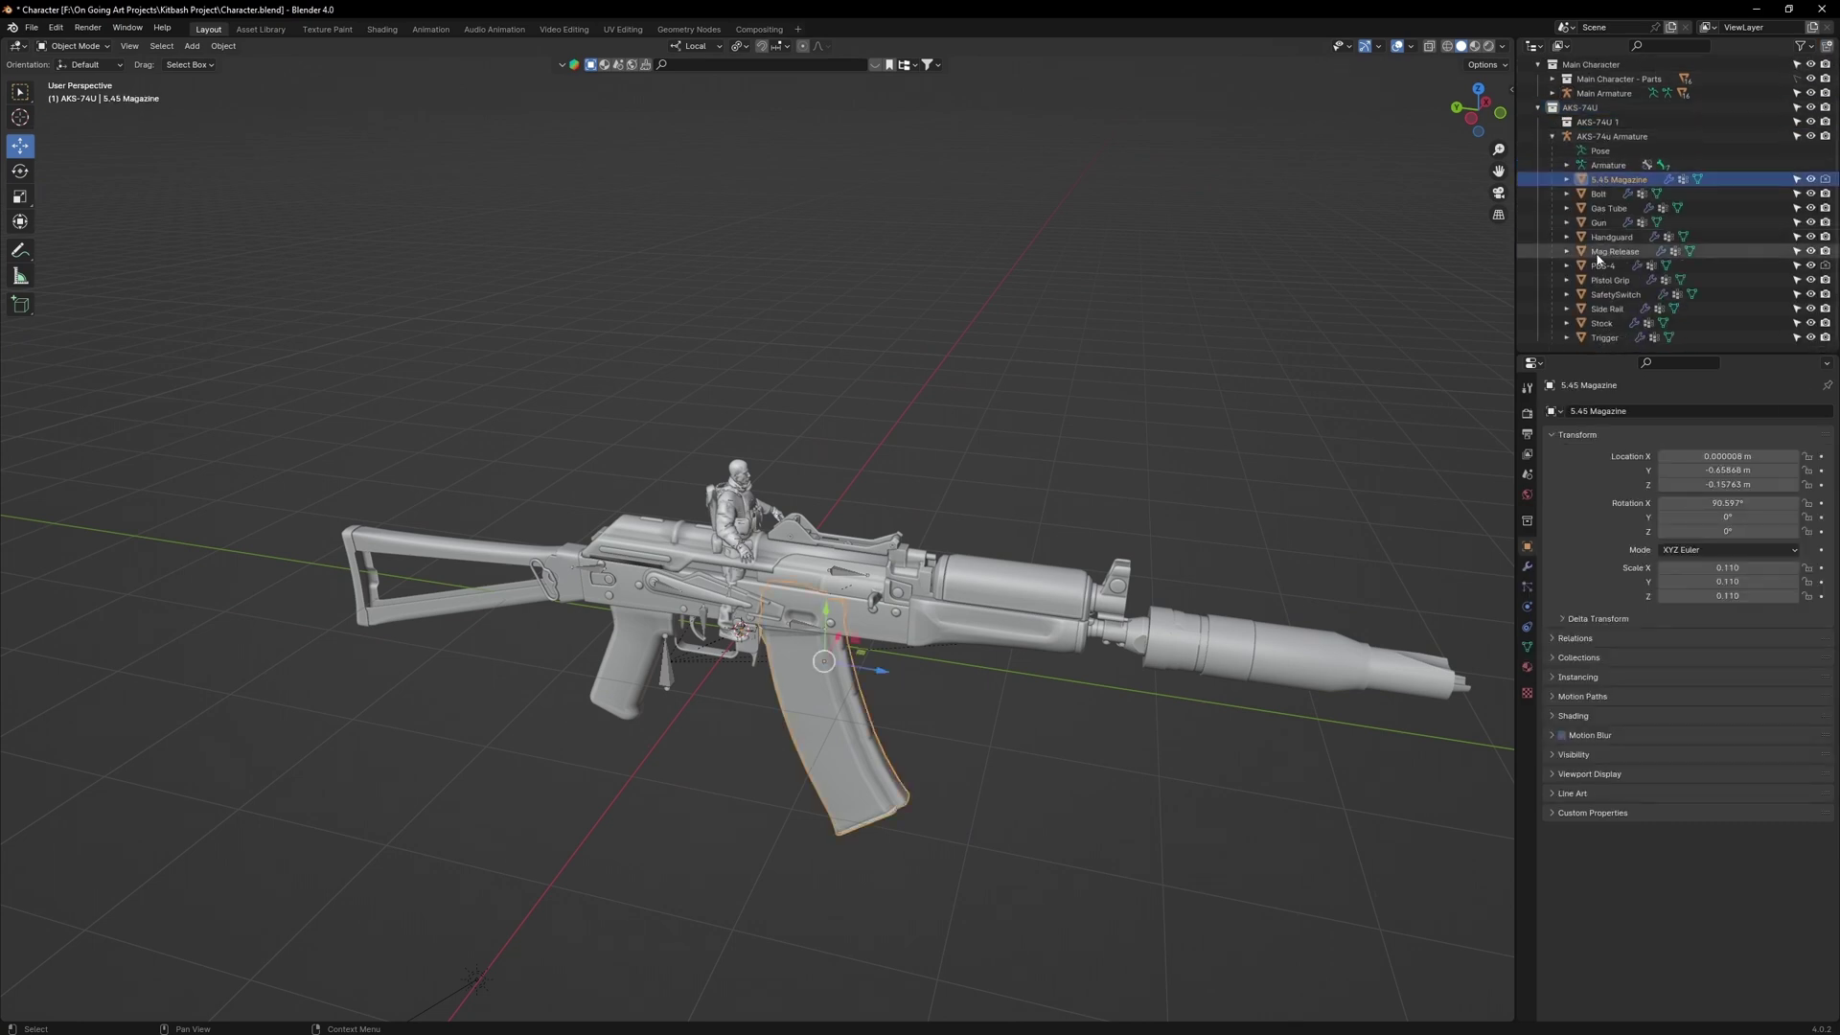
{"action": "left_click", "coordinate": [1600, 339], "text": "shift"}
{"action": "mouse_move", "coordinate": [1621, 183]}
{"action": "left_mouse_down"}
{"action": "mouse_move", "coordinate": [1619, 117]}
{"action": "mouse_move", "coordinate": [1631, 177]}
{"action": "left_mouse_up"}
{"action": "type", "text": "ts"}
{"action": "key", "text": "Return"}
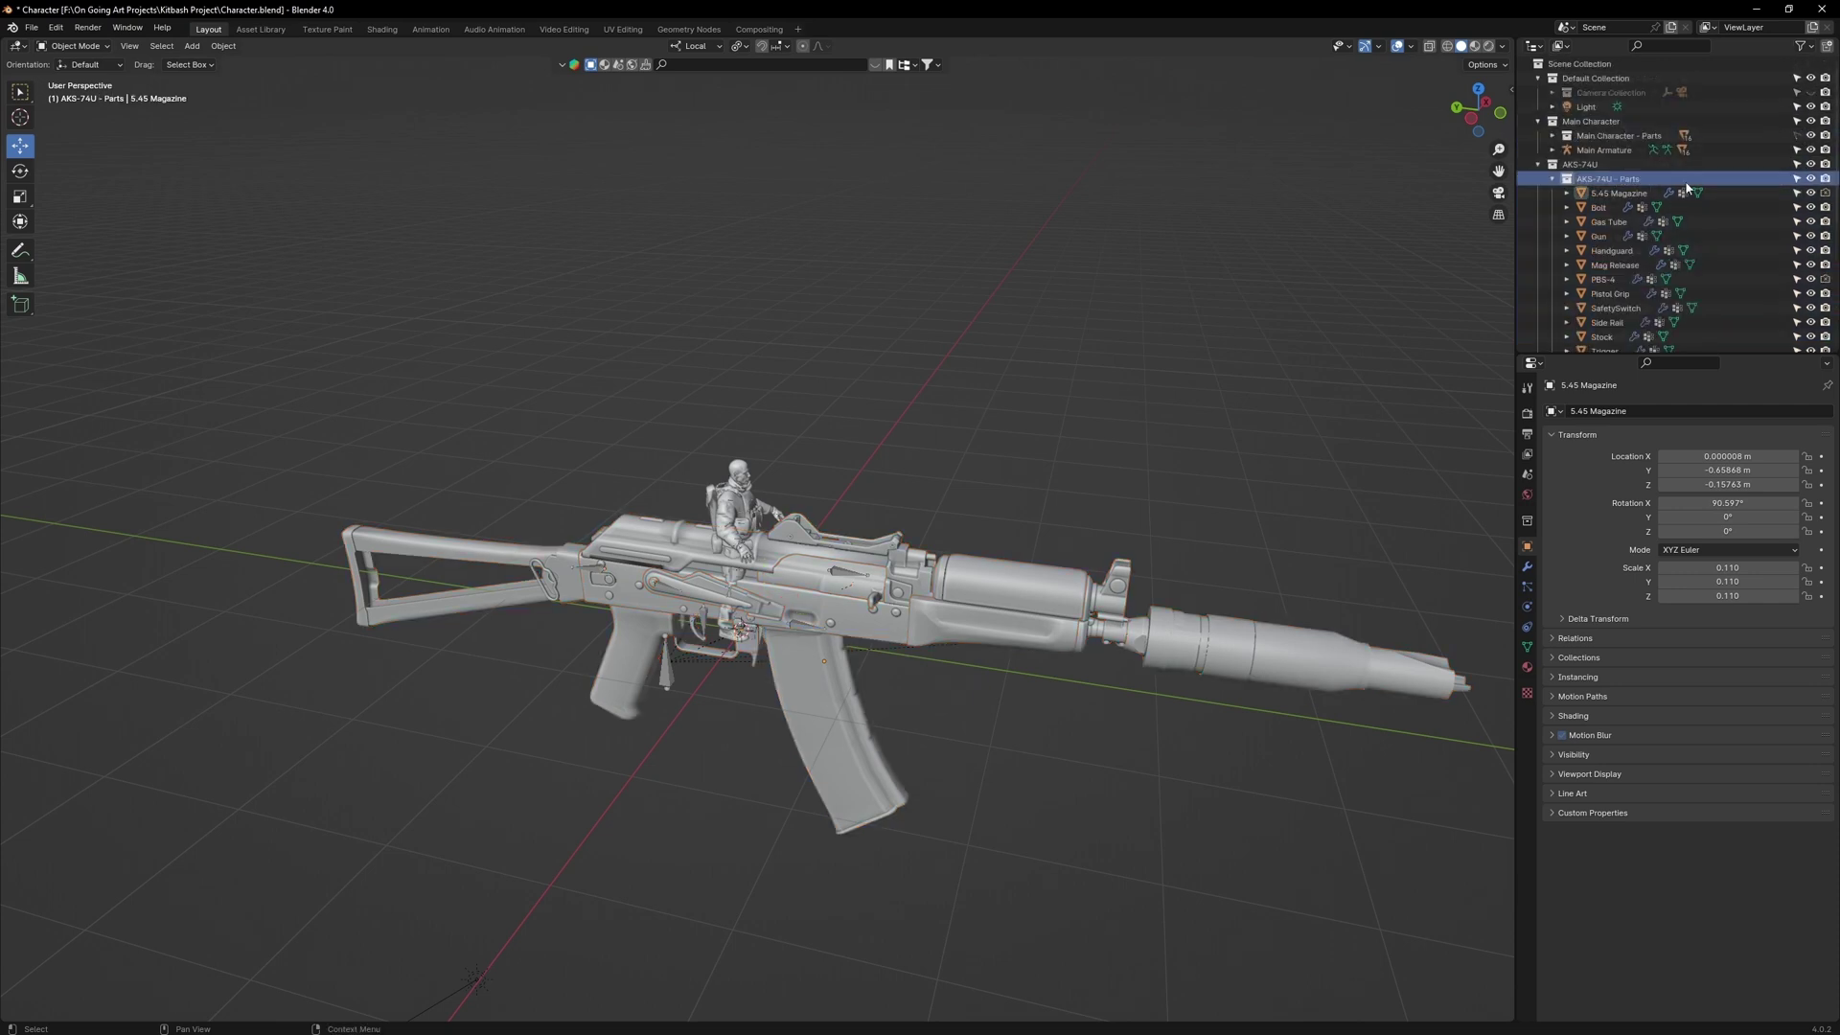
Make the AKS-74U - Parts collection unselectable and collapse it and the armature in the Outliner.
{"action": "left_click", "coordinate": [1798, 179]}
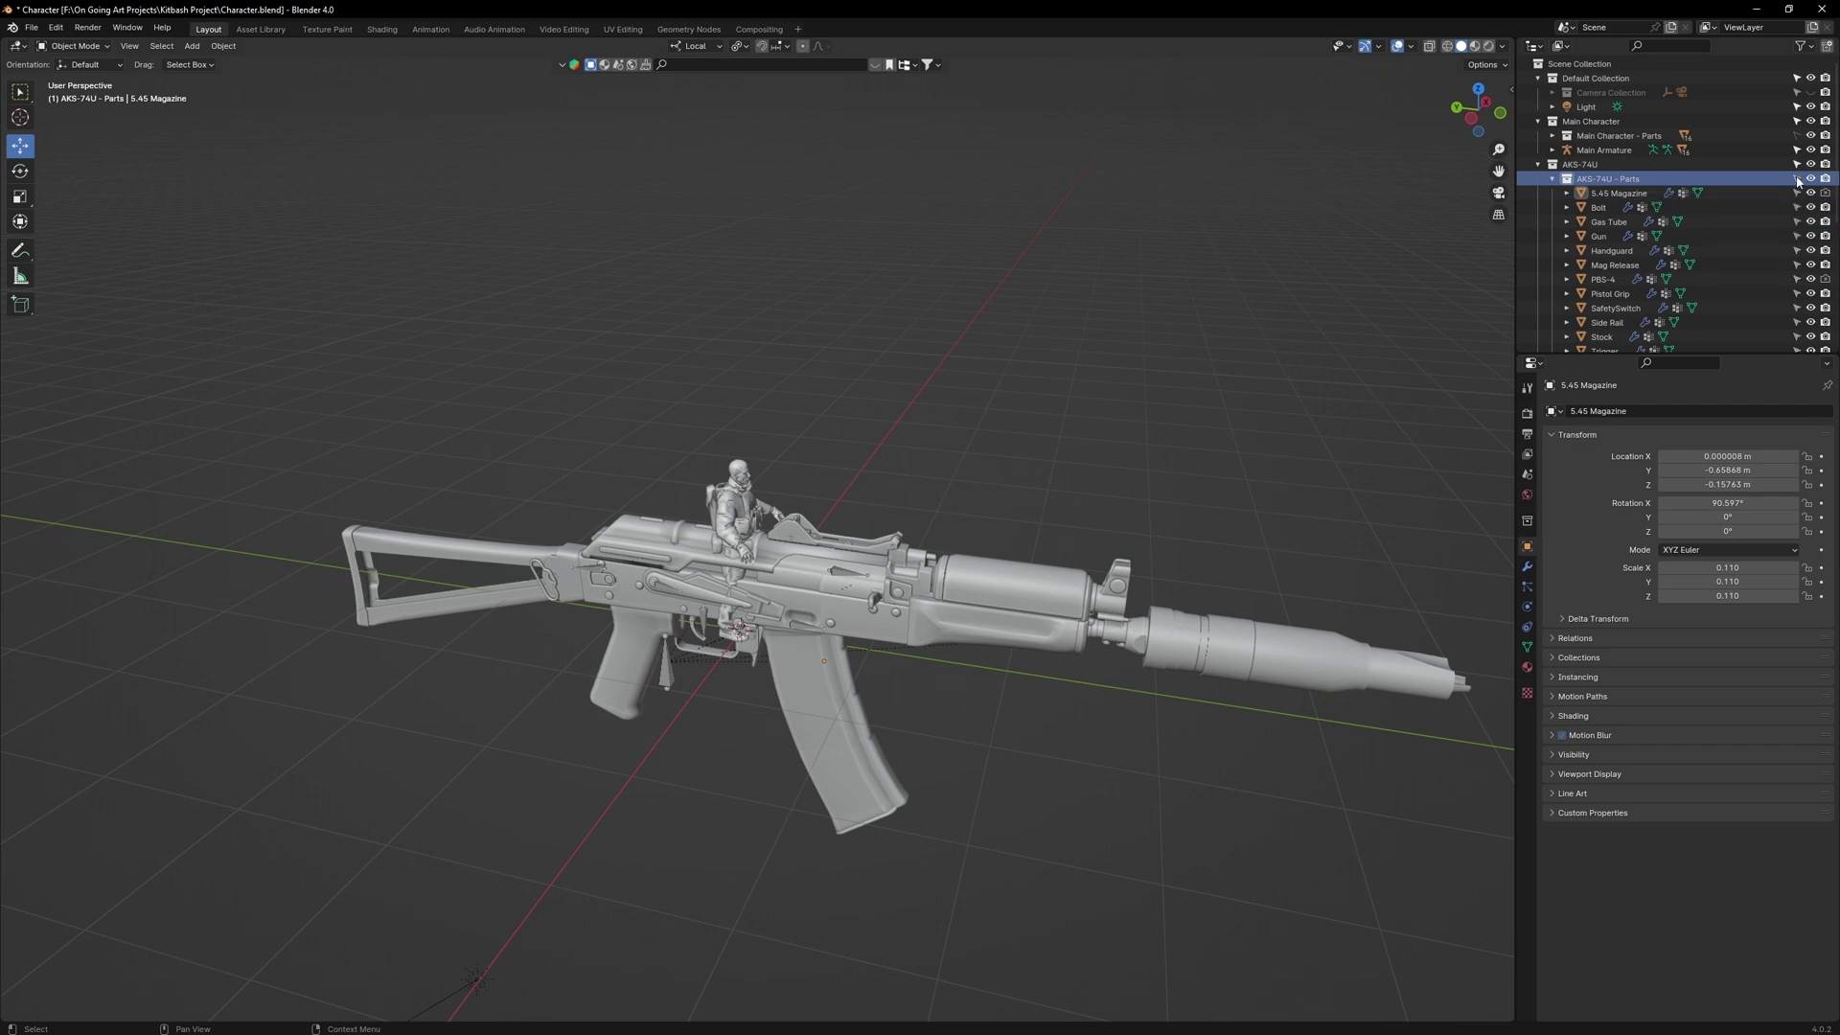
{"action": "left_click", "coordinate": [1552, 179]}
{"action": "left_click", "coordinate": [1553, 193]}
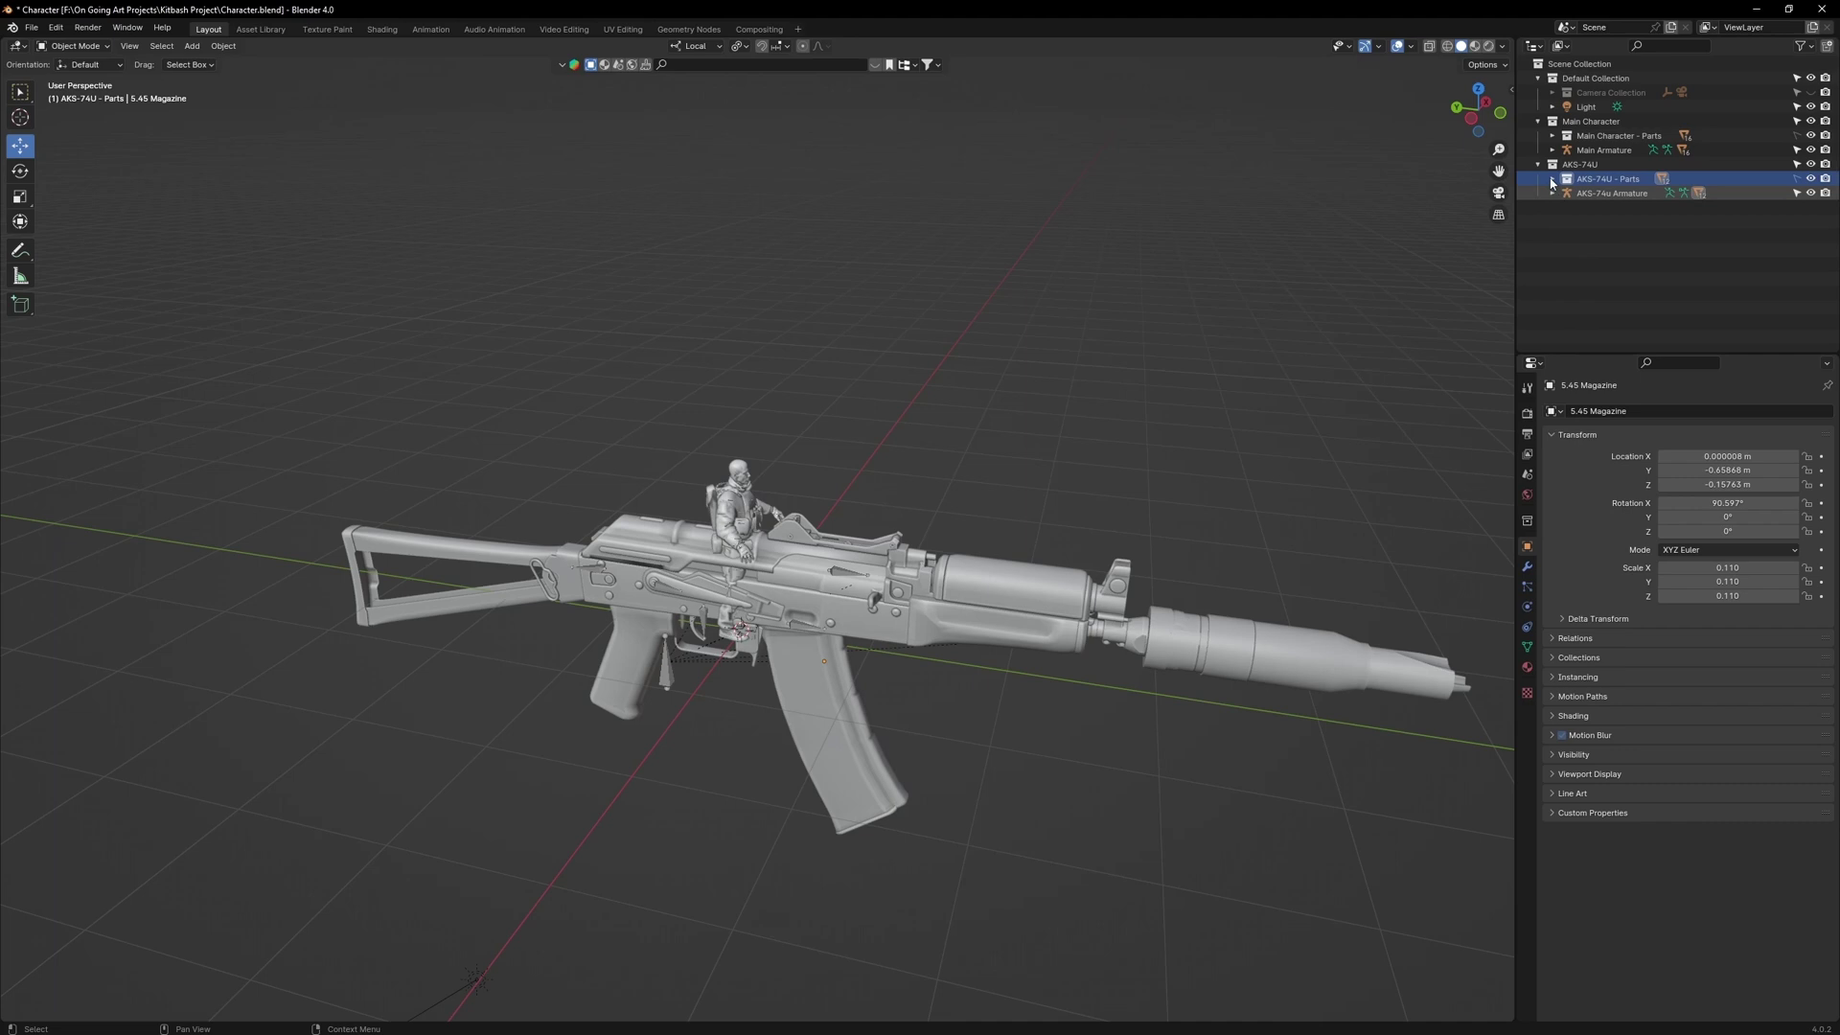
{"action": "left_click", "coordinate": [798, 604]}
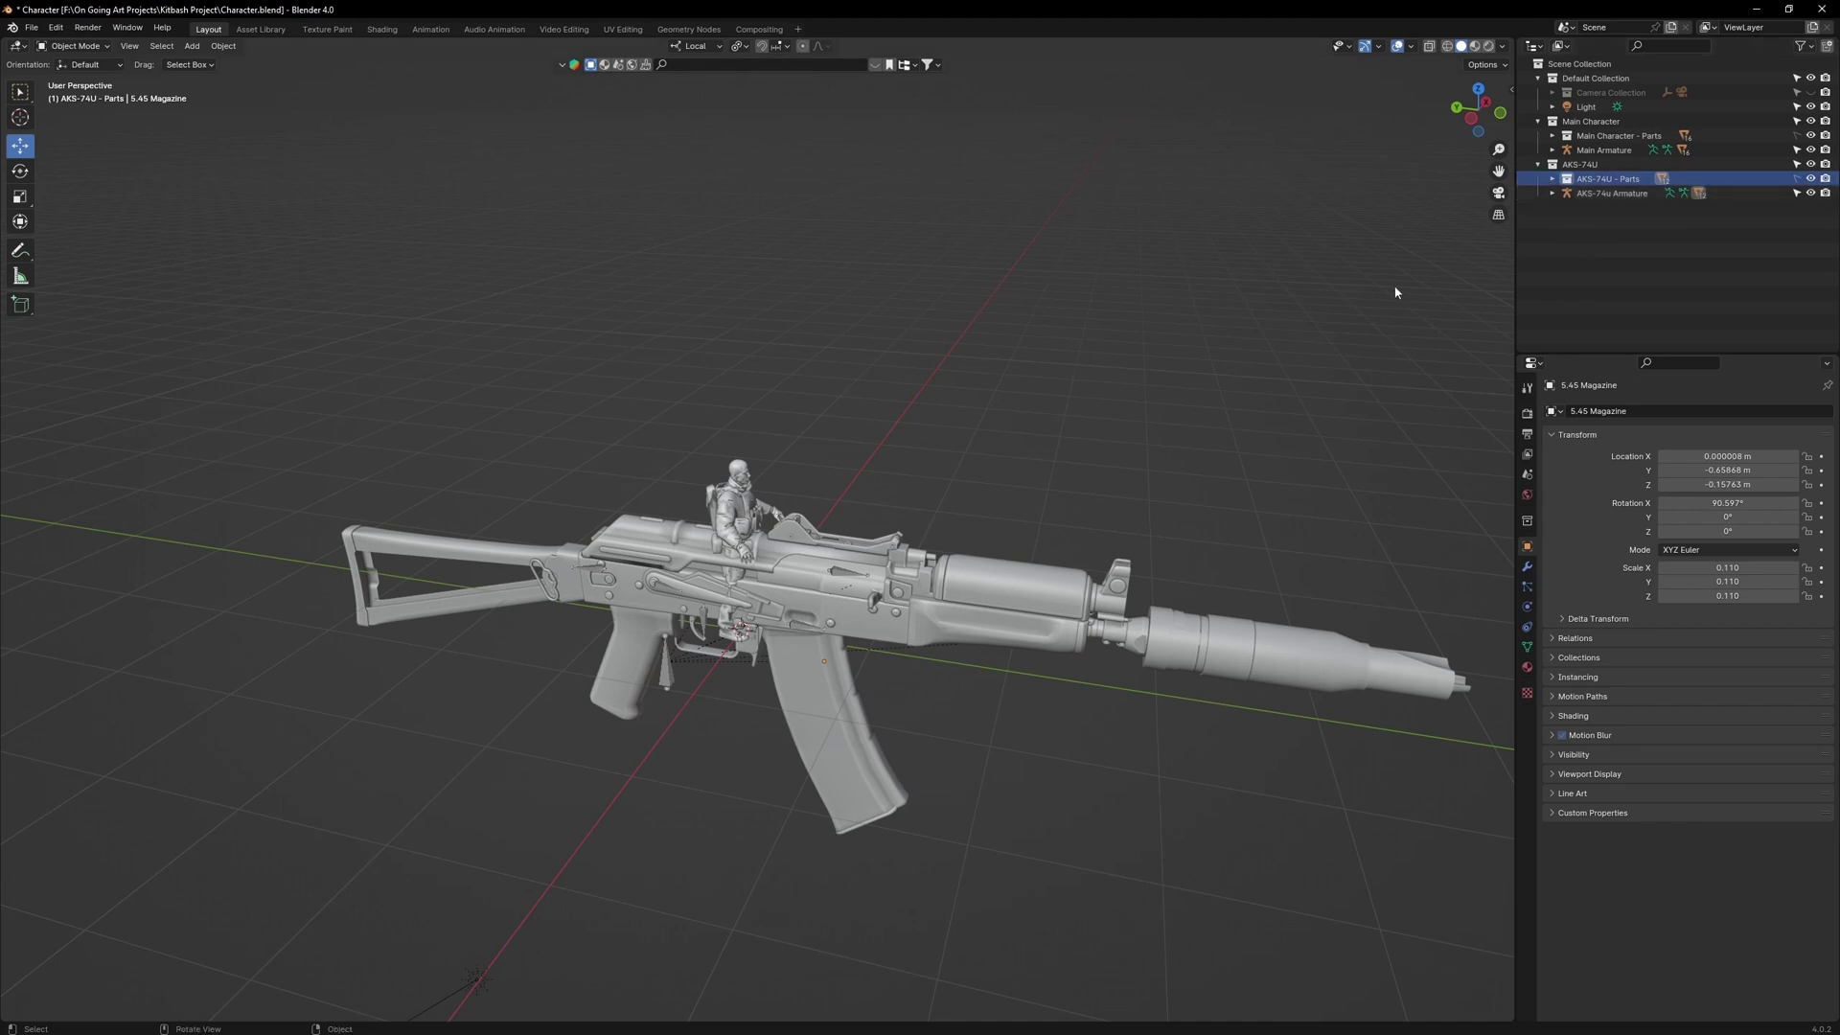
Select the AKS-74u Armature, scale the rifle down and move it up in front of the soldier.
{"action": "left_click", "coordinate": [844, 573]}
{"action": "scroll", "coordinate": [819, 595], "scroll_direction": "up", "scroll_amount": 3}
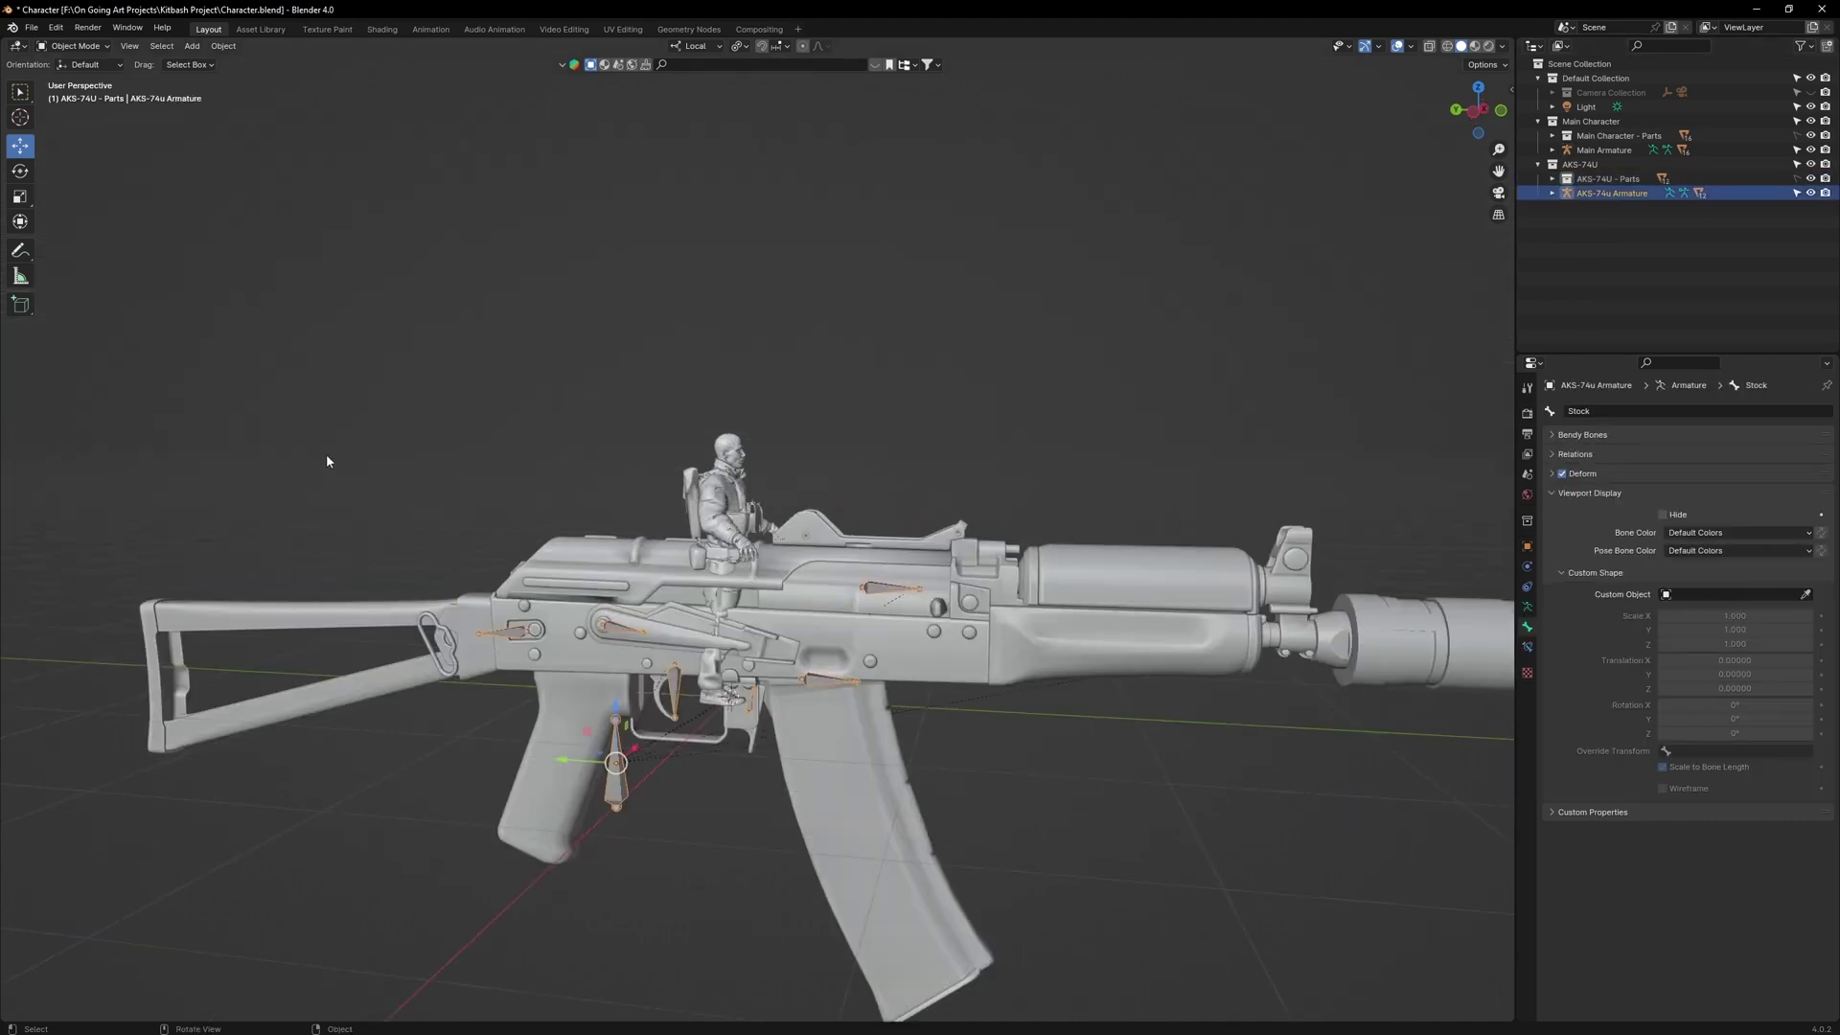
{"action": "left_click", "coordinate": [22, 199]}
{"action": "left_click_drag", "start_coordinate": [658, 726], "coordinate": [790, 556]}
{"action": "left_click", "coordinate": [21, 145]}
{"action": "scroll", "coordinate": [790, 556], "scroll_direction": "up", "scroll_amount": 6}
{"action": "middle_click_drag", "start_coordinate": [790, 556], "coordinate": [716, 564]}
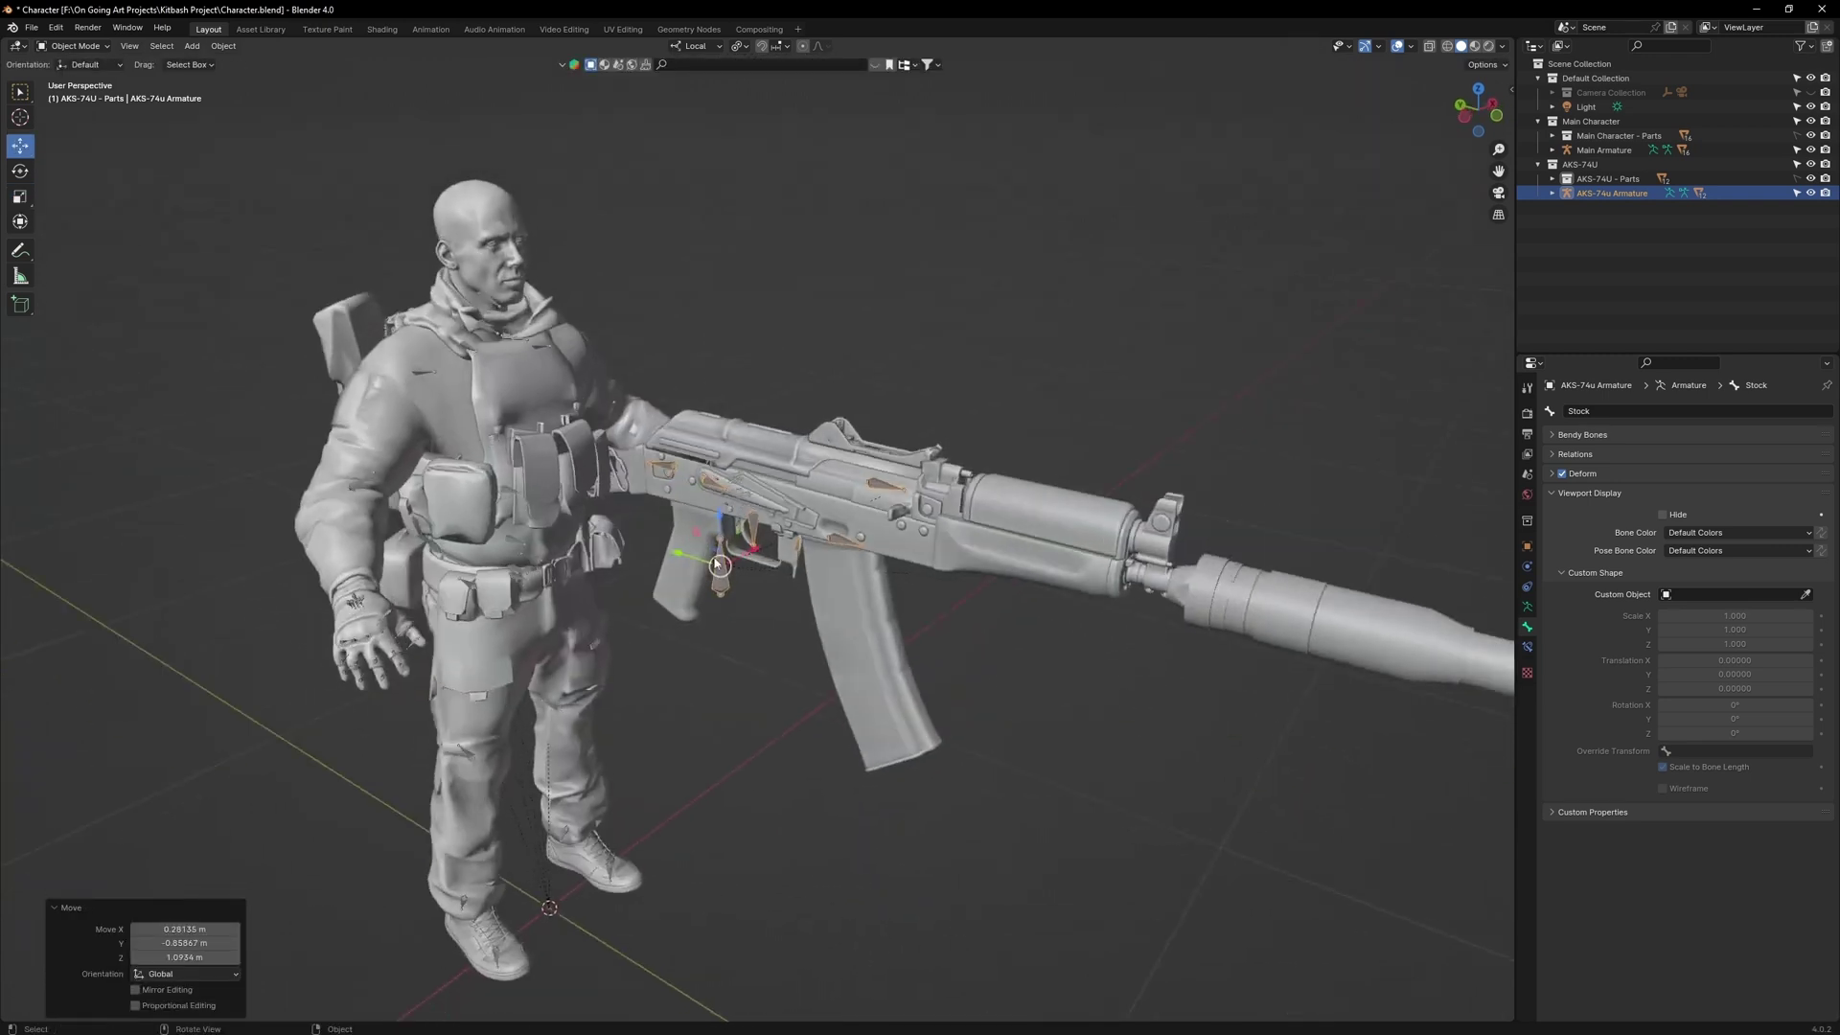
Shrink the rifle closer to the soldier's proportions and rotate it 90° about Z so it lies across his body.
{"action": "left_click_drag", "start_coordinate": [724, 564], "coordinate": [647, 603]}
{"action": "key", "text": "s"}
{"action": "left_click_drag", "start_coordinate": [677, 557], "coordinate": [671, 564]}
{"action": "key", "text": "KP_7"}
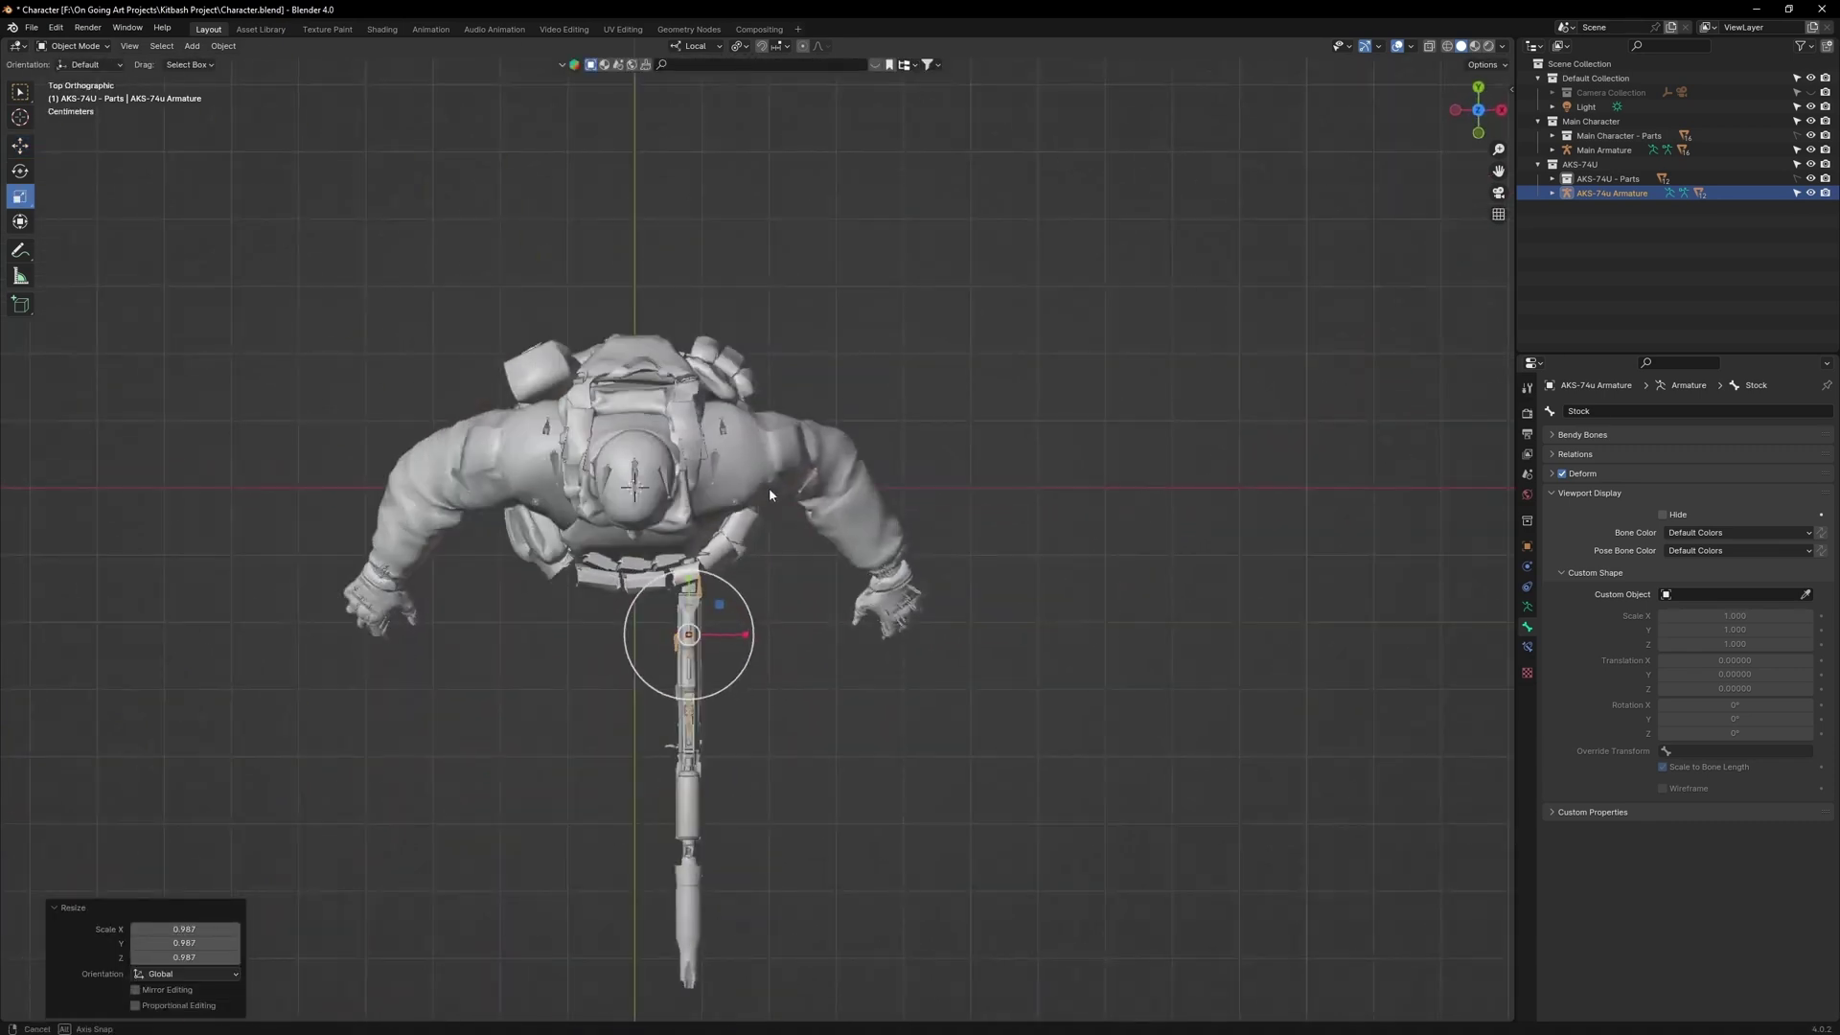
{"action": "key", "text": "r"}
{"action": "left_click_drag", "start_coordinate": [827, 539], "coordinate": [743, 537], "text": "ctrl"}
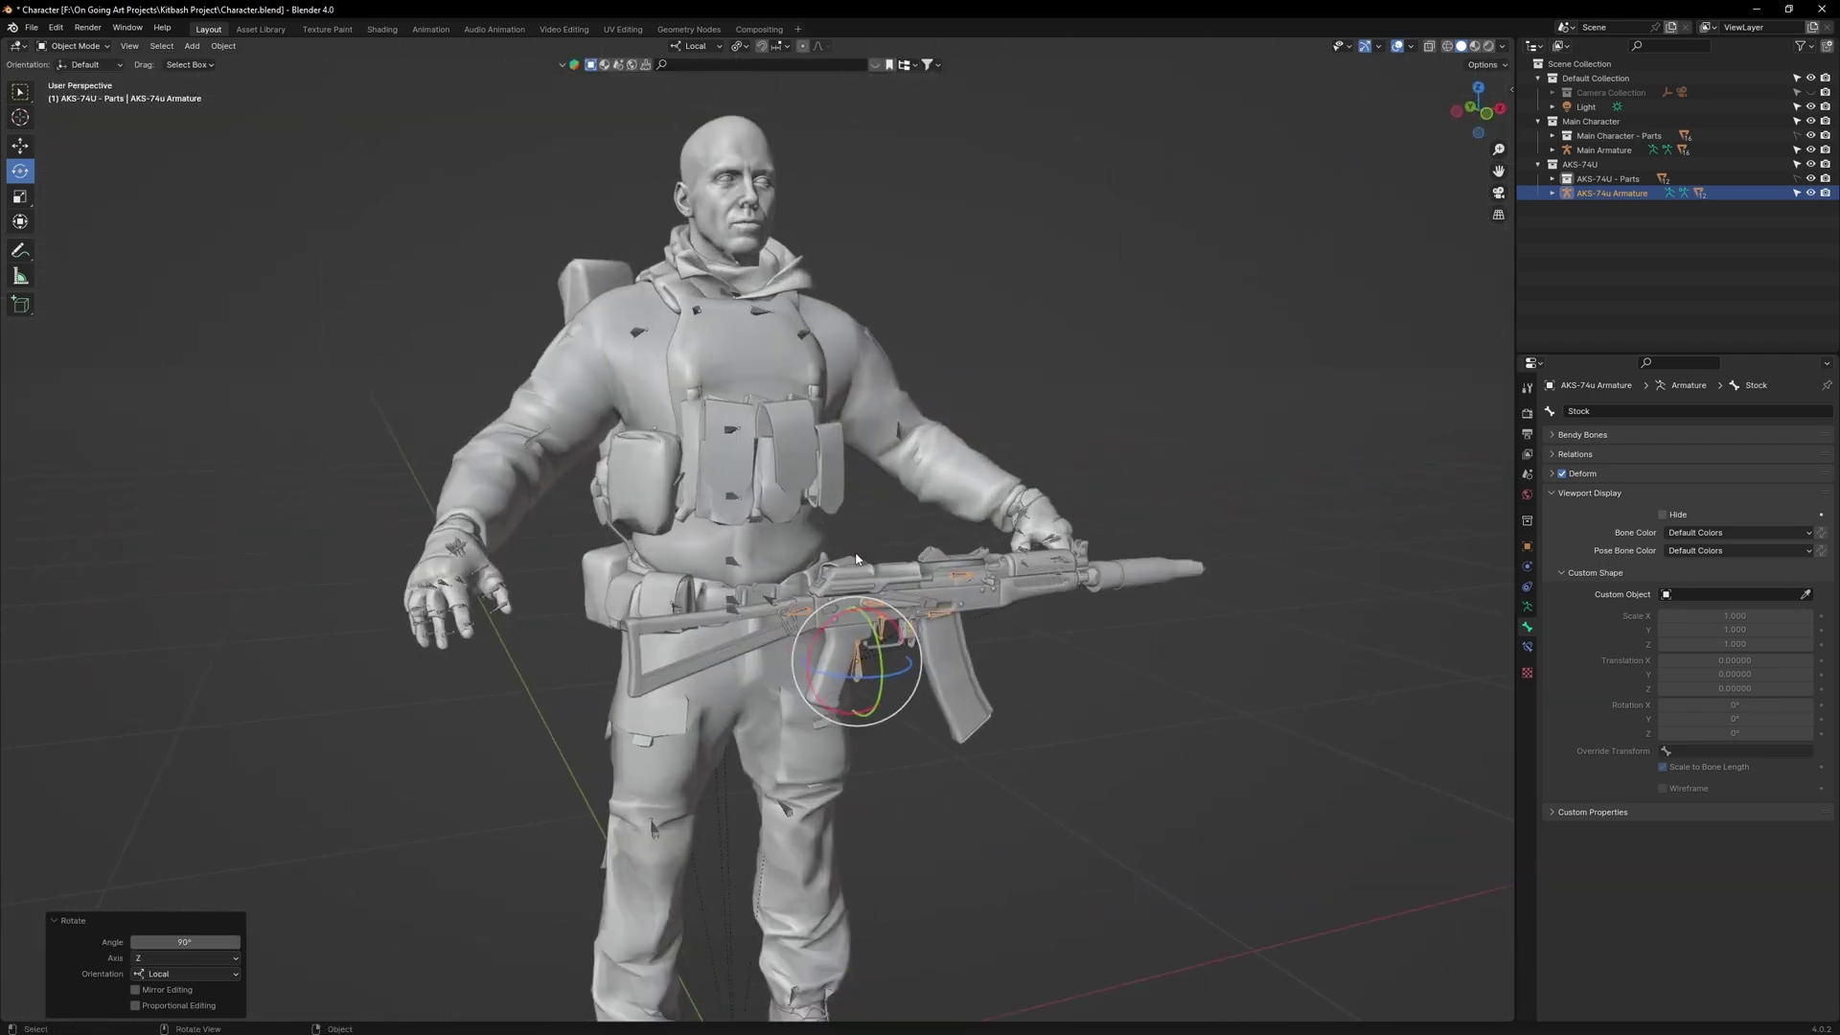
Move the rifle up in front of the soldier's chest and adjust its orientation.
{"action": "middle_click_drag", "start_coordinate": [844, 616], "coordinate": [828, 623]}
{"action": "left_click_drag", "start_coordinate": [828, 627], "coordinate": [698, 496]}
{"action": "scroll", "coordinate": [699, 490], "scroll_direction": "up", "scroll_amount": 1}
{"action": "middle_click_drag", "start_coordinate": [699, 460], "coordinate": [686, 515]}
{"action": "key", "text": "r"}
Fine-tune the rifle's uniform scale to match the soldier's body and hands, then deselect it.
{"action": "key", "text": "s"}
{"action": "scroll", "coordinate": [755, 522], "scroll_direction": "down", "scroll_amount": 2}
{"action": "scroll", "coordinate": [769, 517], "scroll_direction": "up", "scroll_amount": 1}
{"action": "scroll", "coordinate": [773, 517], "scroll_direction": "up", "scroll_amount": 1}
{"action": "key", "text": "s"}
{"action": "left_click", "coordinate": [767, 523]}
{"action": "key", "text": "s"}
{"action": "left_click", "coordinate": [757, 512]}
{"action": "left_click", "coordinate": [498, 420]}
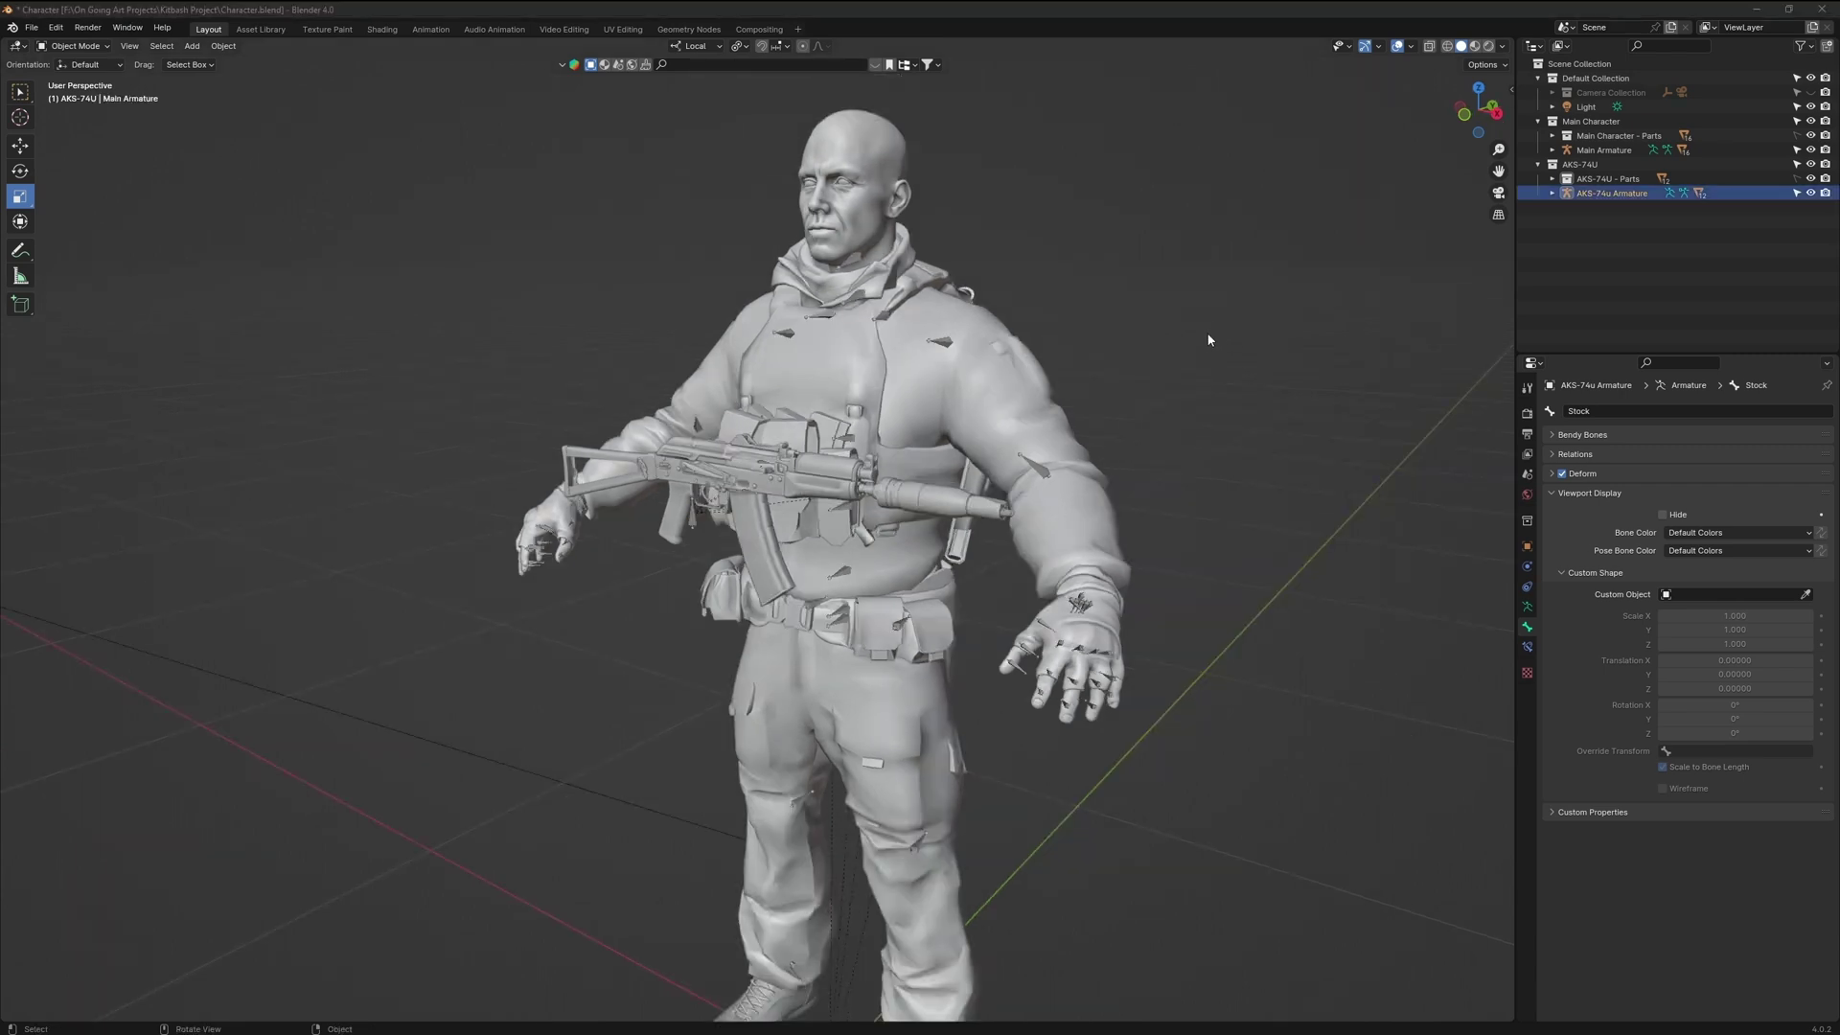
Make the AKS-74U - Parts collection selectable again and select all objects in the AKS-74U collection.
{"action": "middle_click_drag", "start_coordinate": [1239, 362], "coordinate": [1350, 357]}
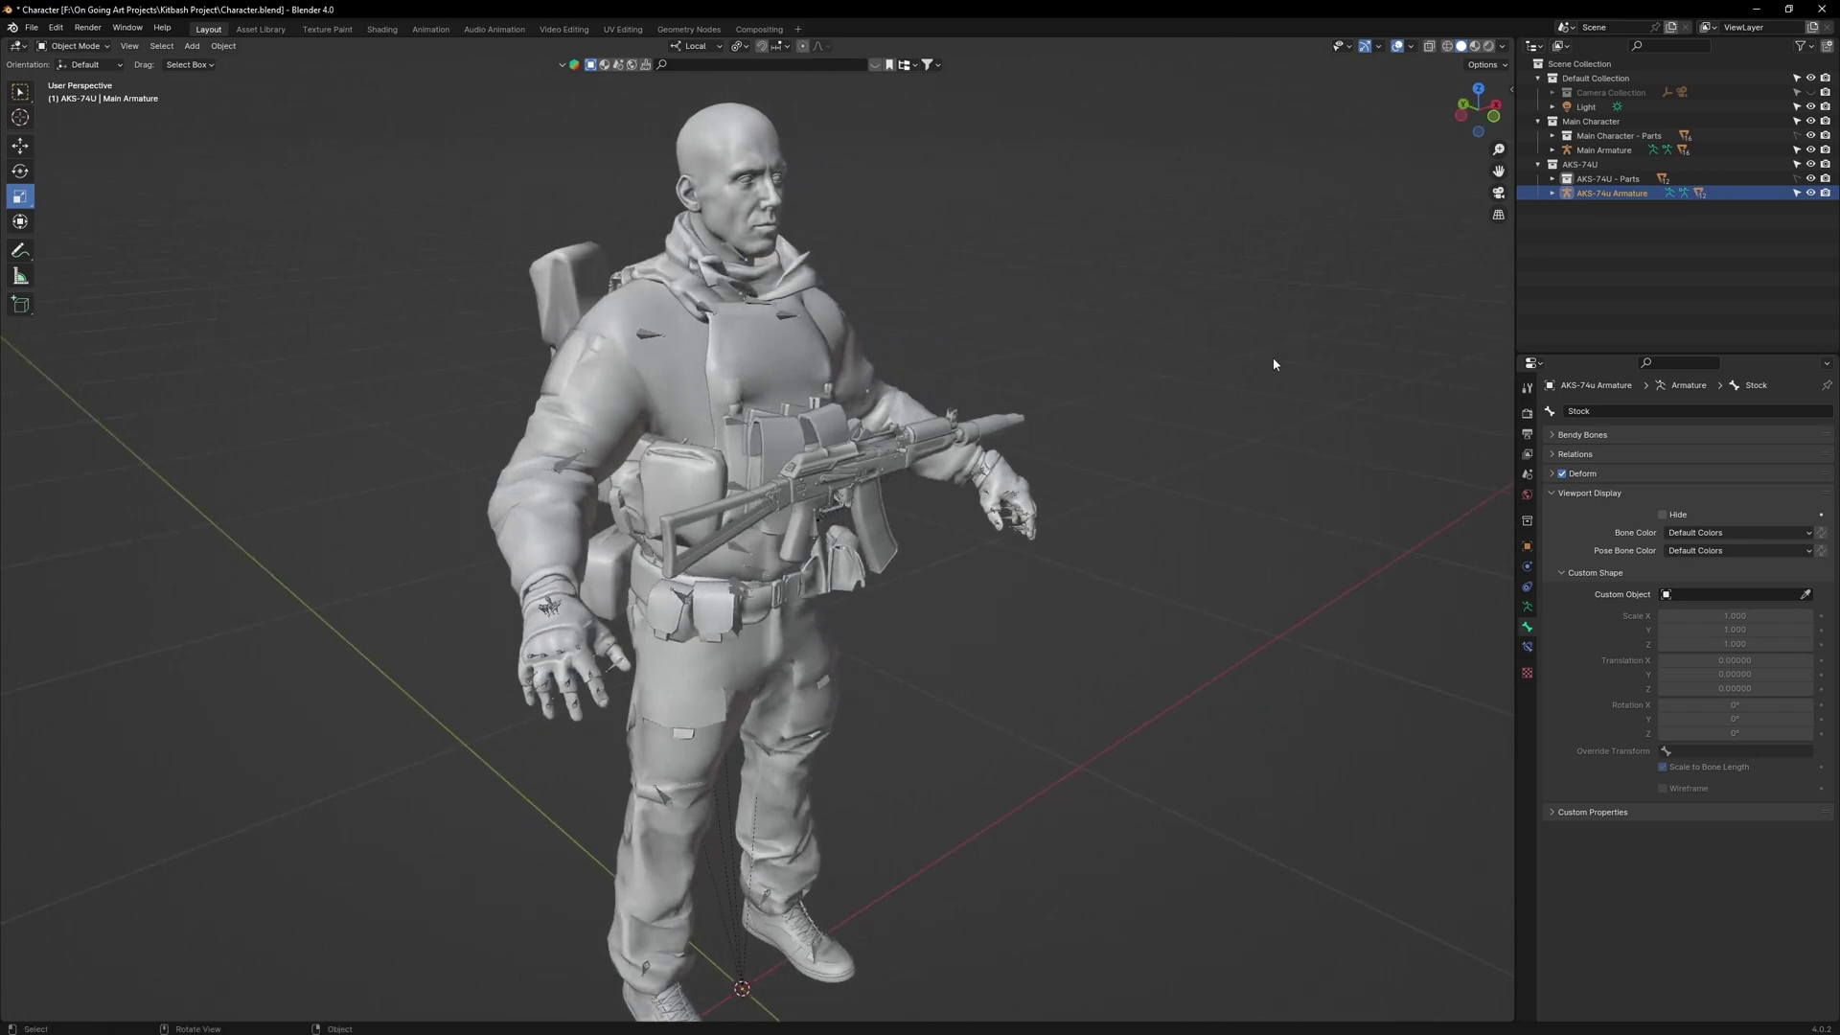
{"action": "middle_click_drag", "start_coordinate": [1180, 379], "coordinate": [1117, 355]}
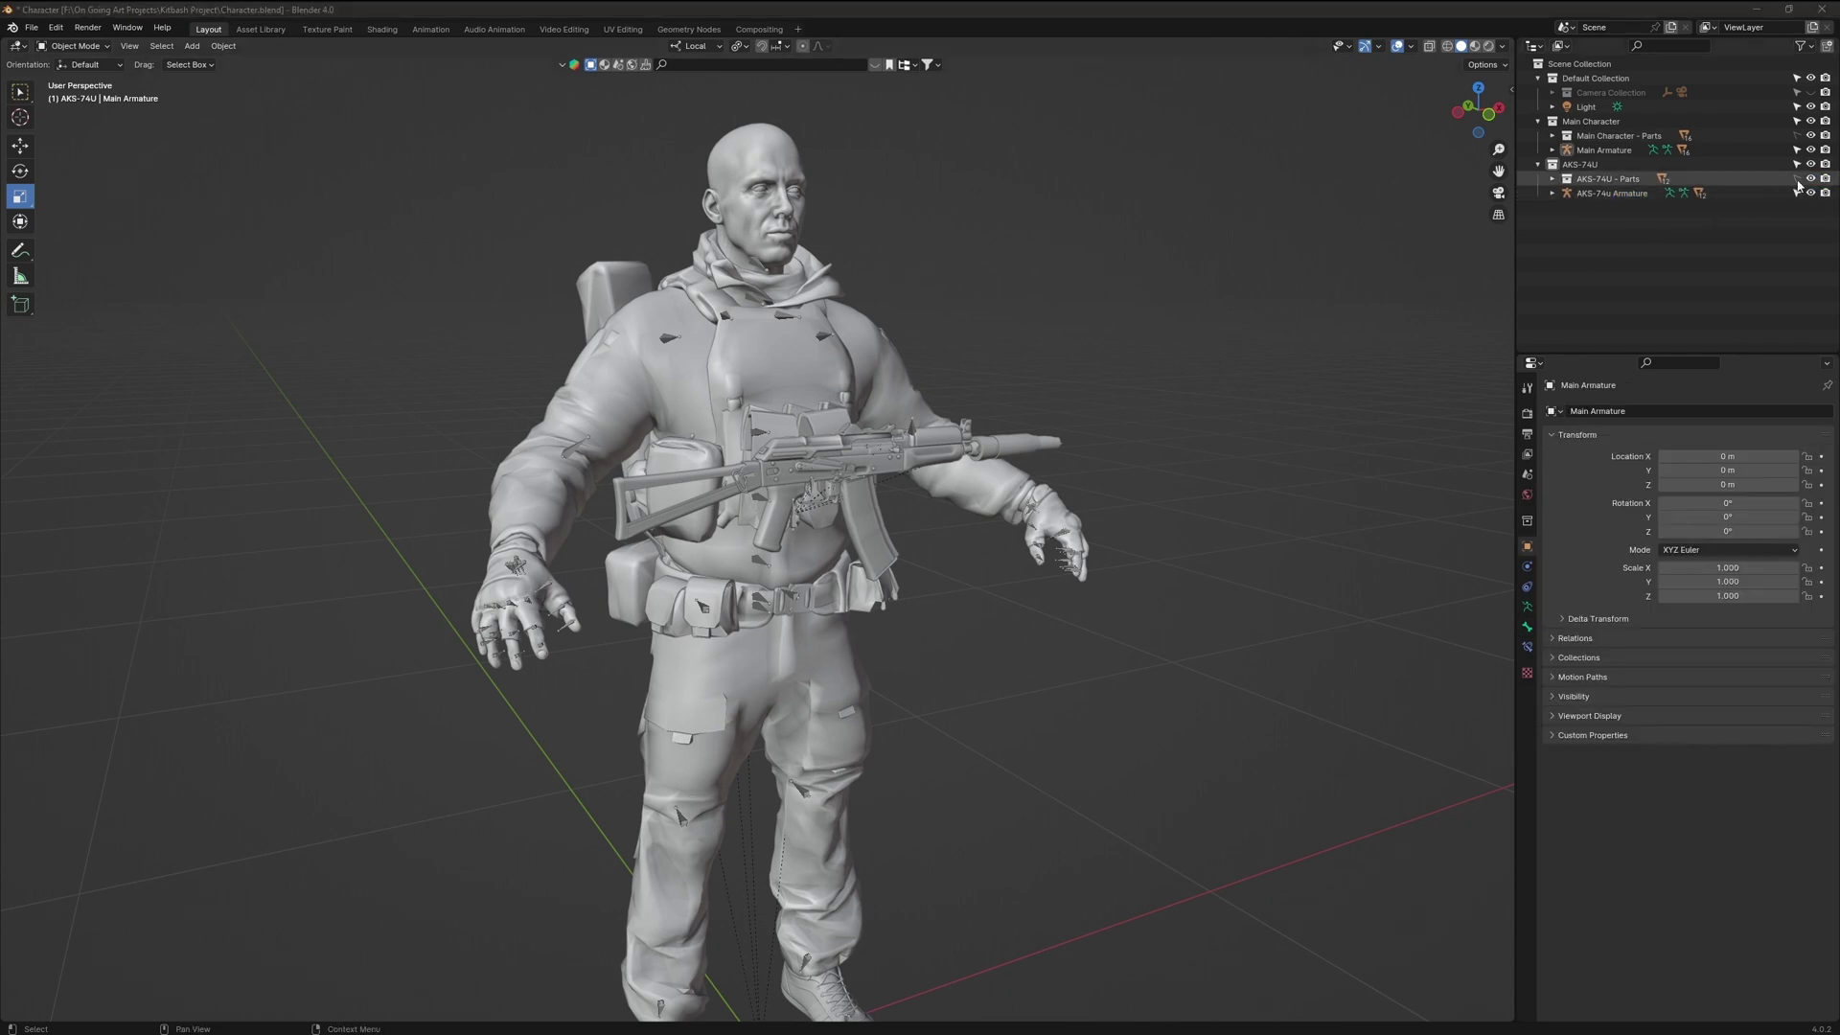
{"action": "left_click", "coordinate": [1798, 182]}
{"action": "left_click", "coordinate": [1732, 164]}
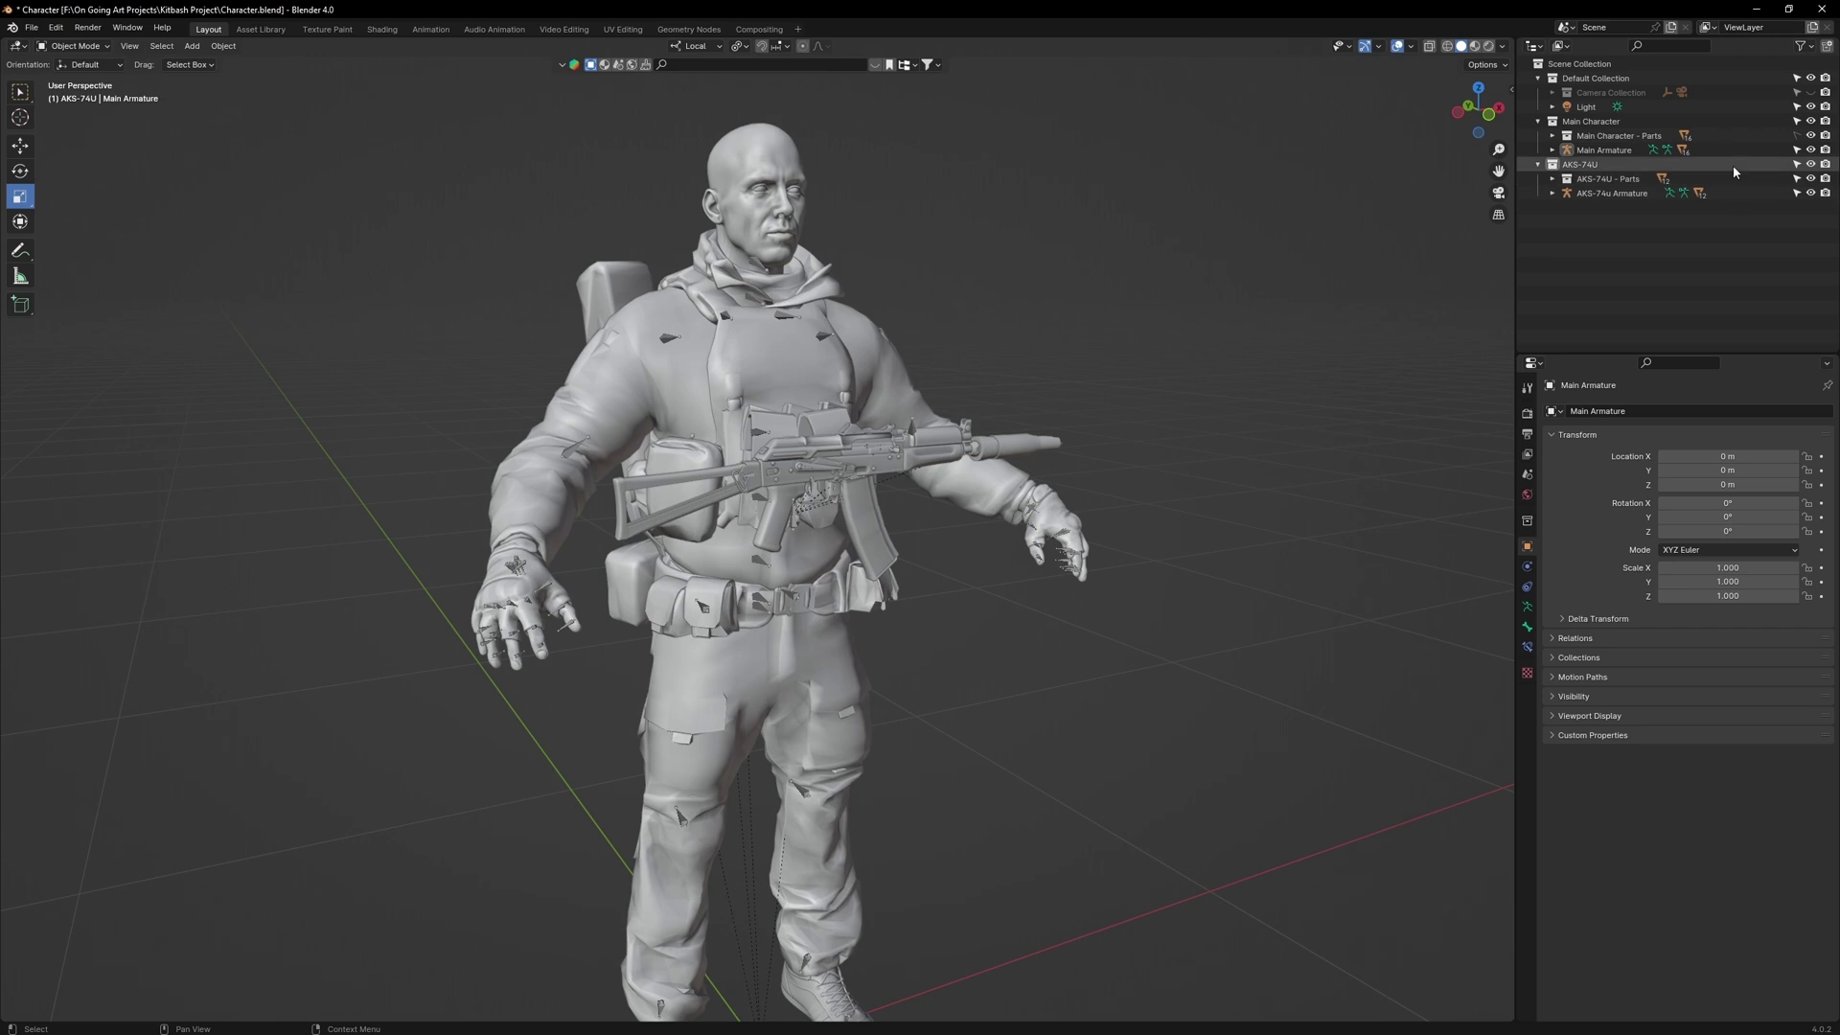
{"action": "right_click", "coordinate": [1733, 165]}
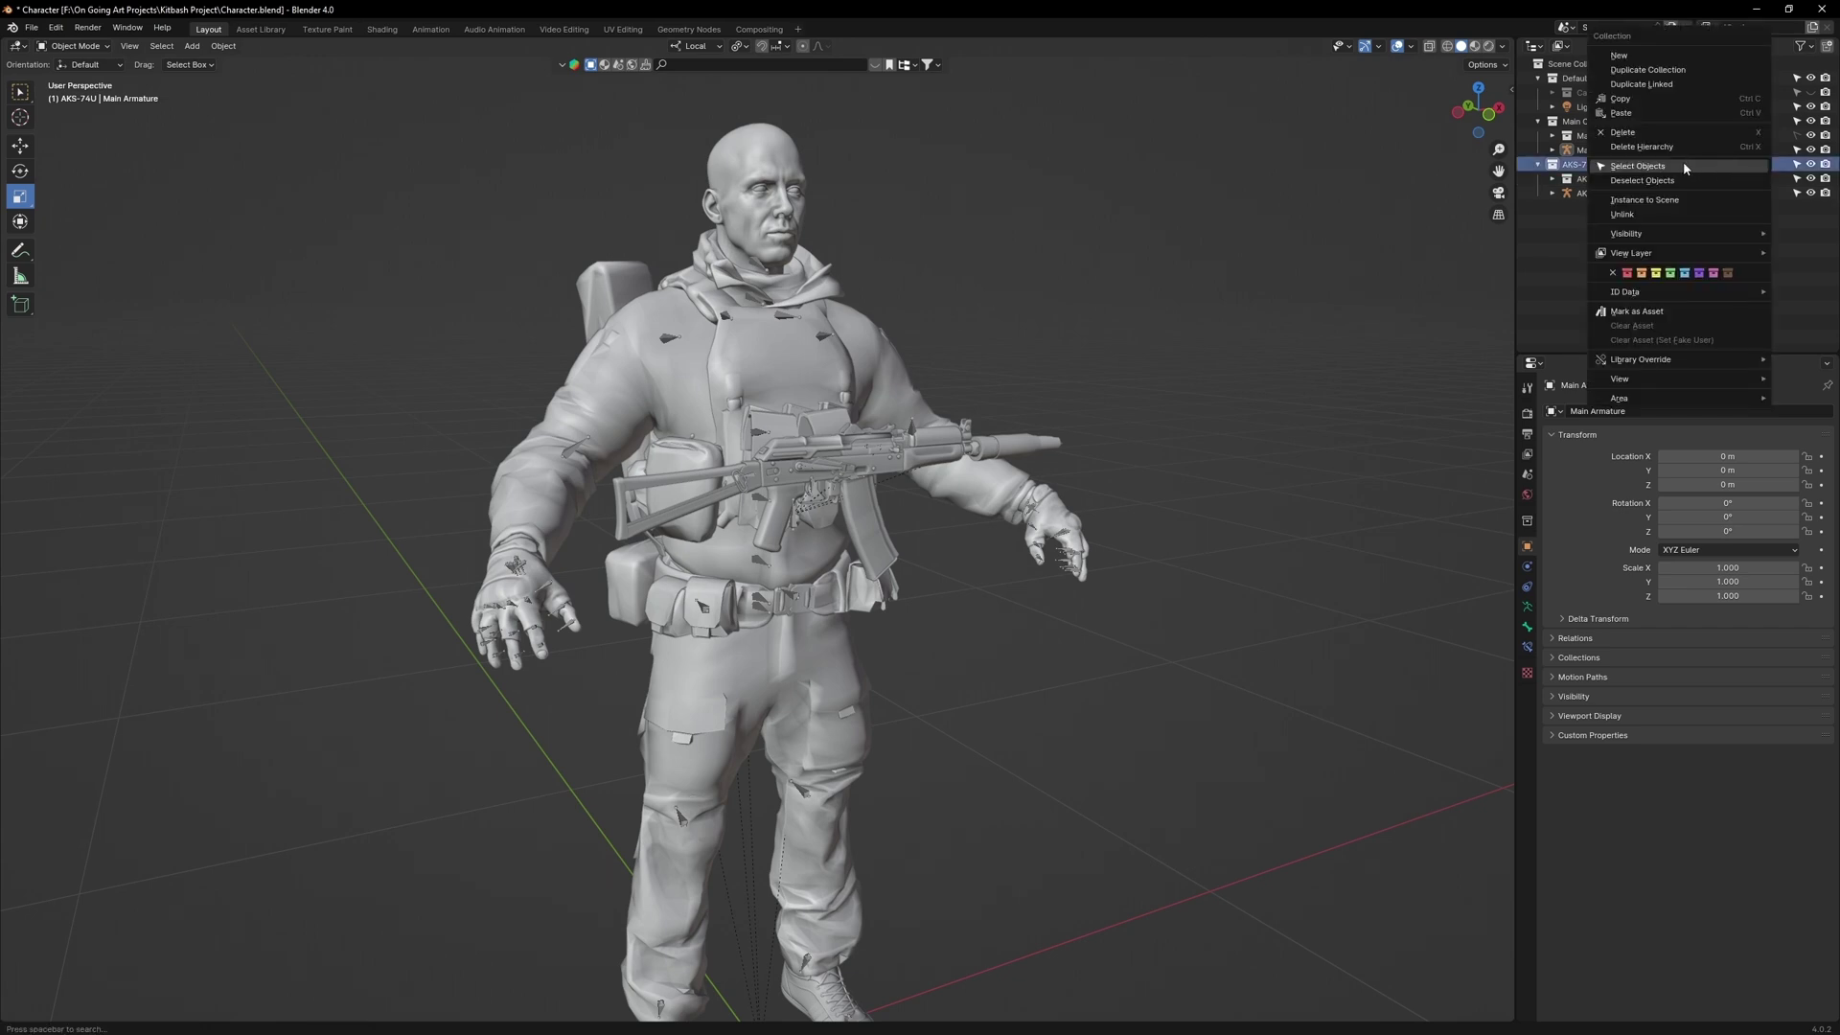
{"action": "left_click", "coordinate": [1683, 165]}
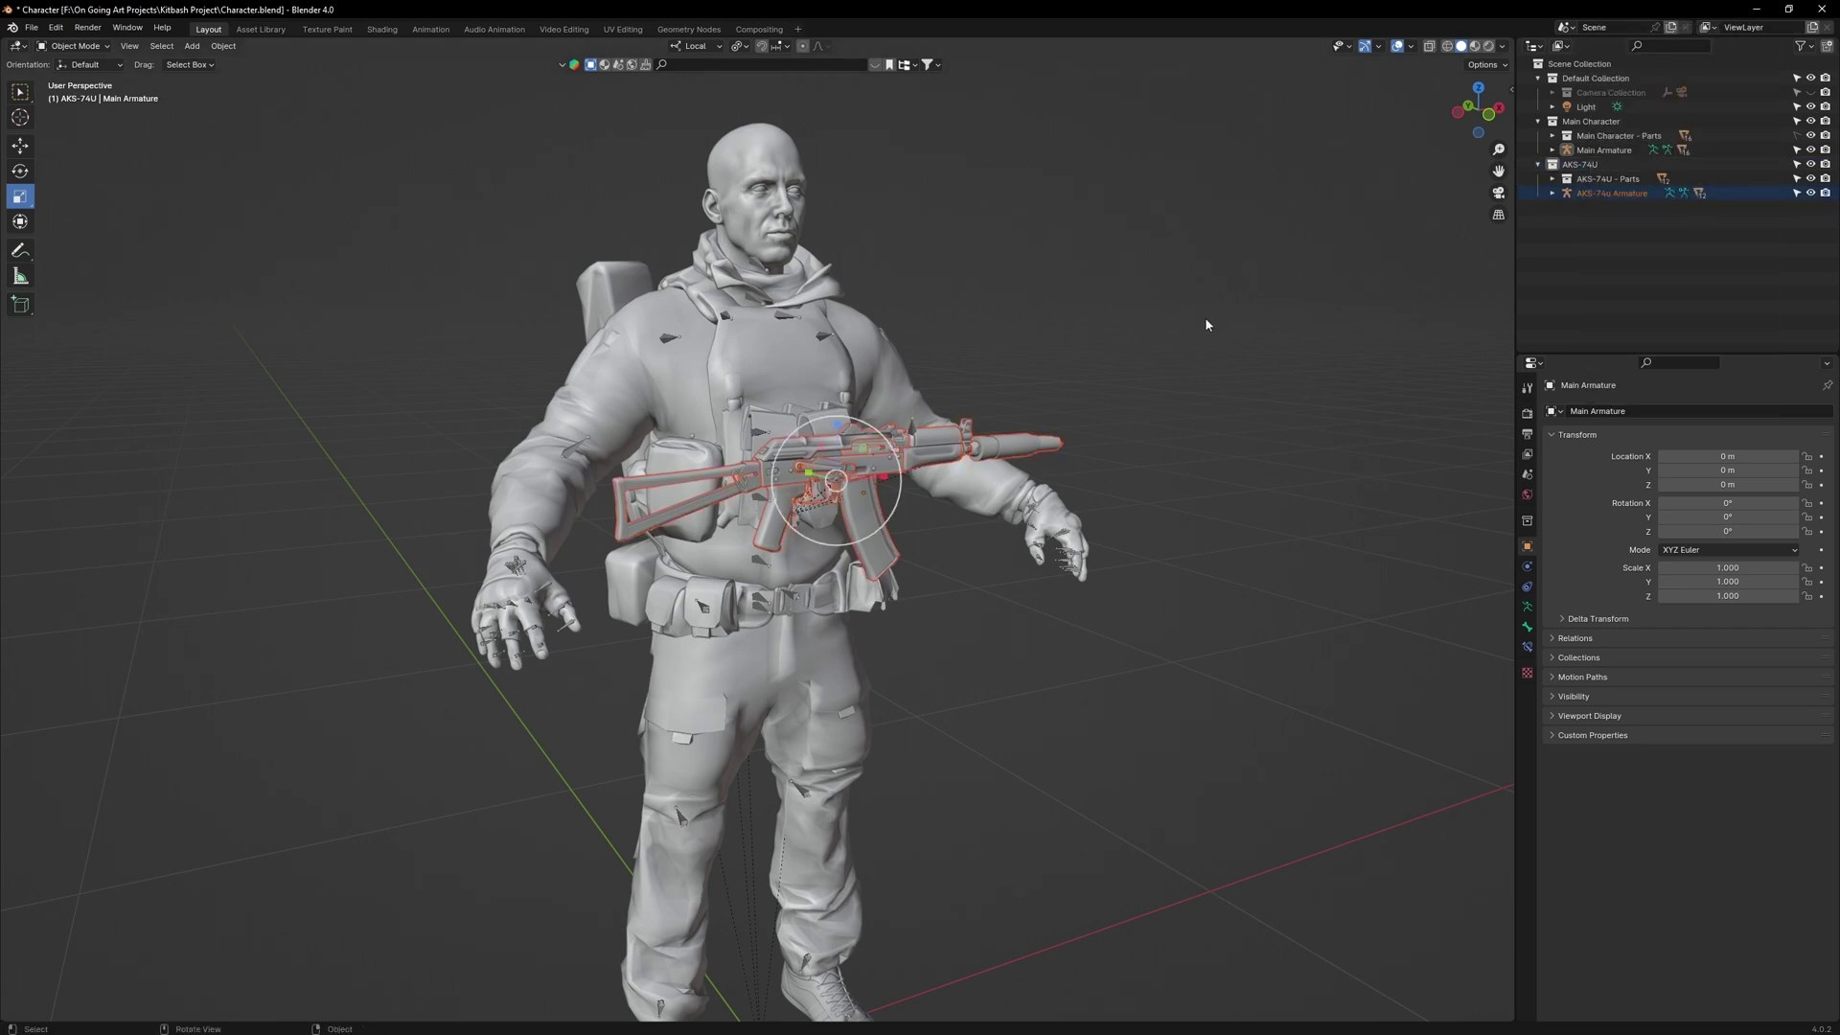
Export only the selected rifle as a Wavefront OBJ named DAZ AKS.obj in the Kitbash Project folder.
{"action": "left_click", "coordinate": [33, 27]}
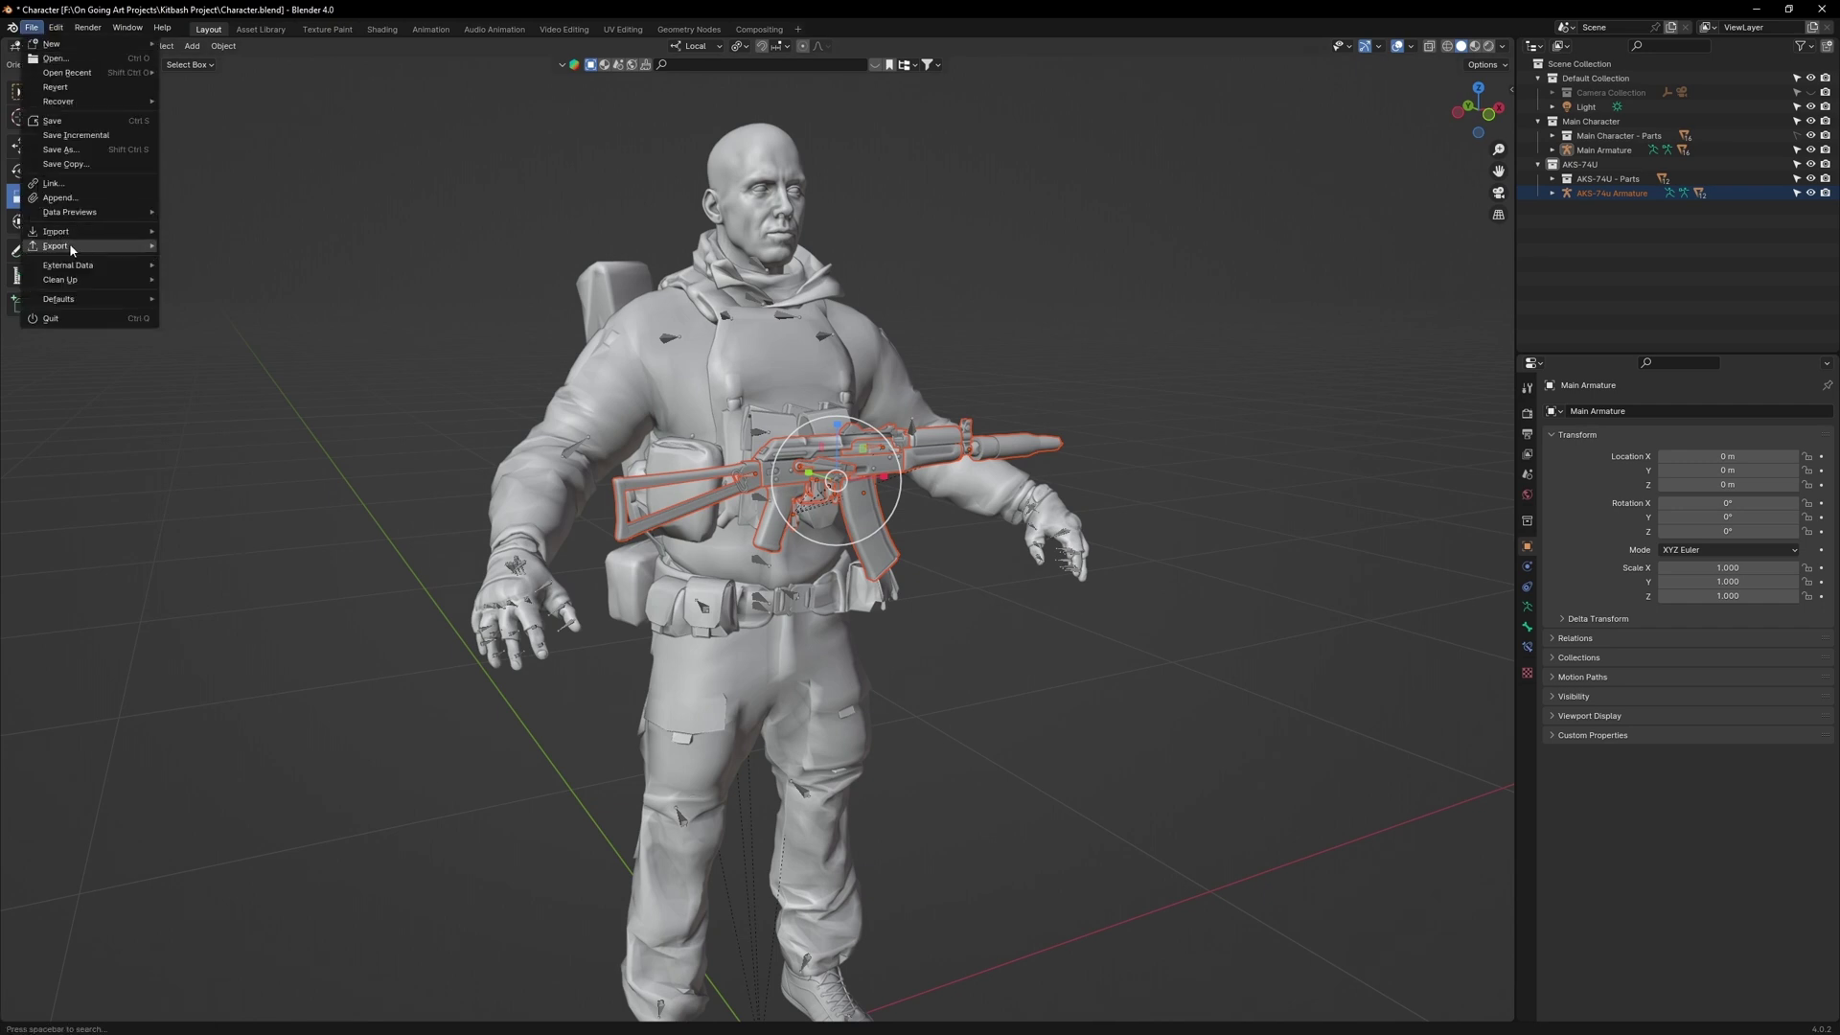
{"action": "mouse_move", "coordinate": [99, 245]}
{"action": "left_click", "coordinate": [215, 316]}
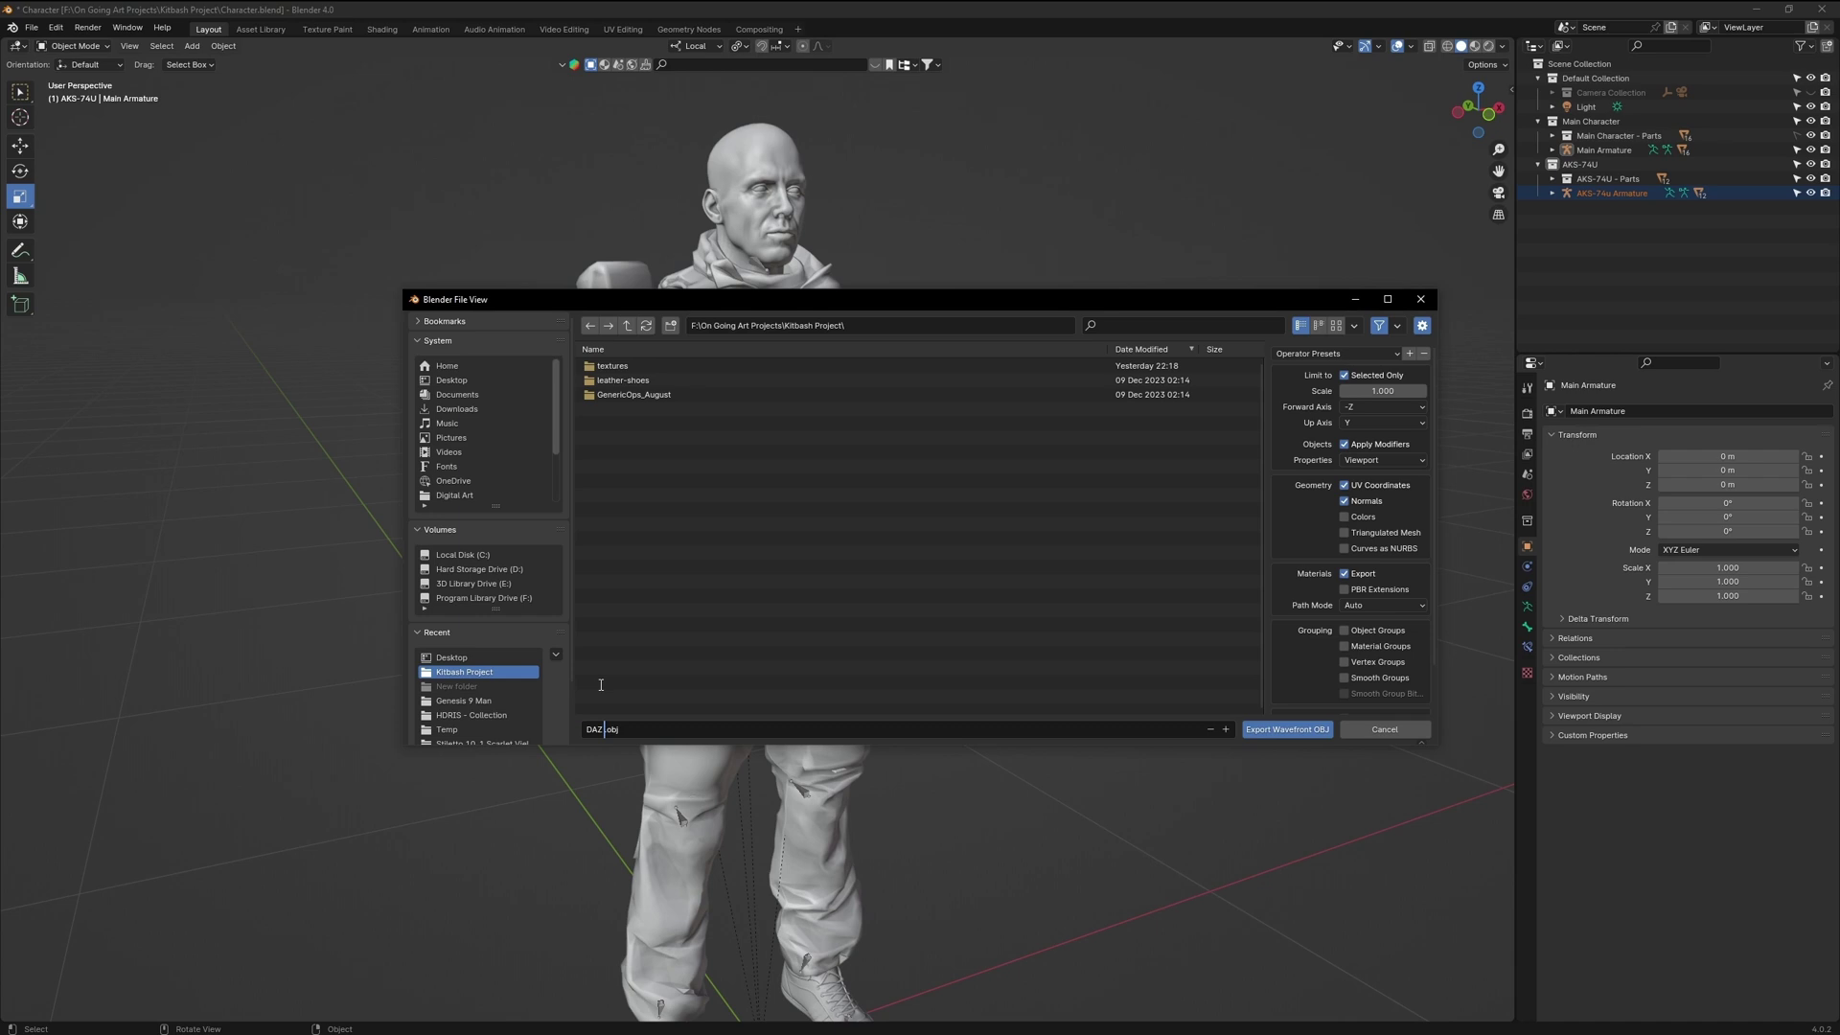
{"action": "type", "text": "DAZ AKS"}
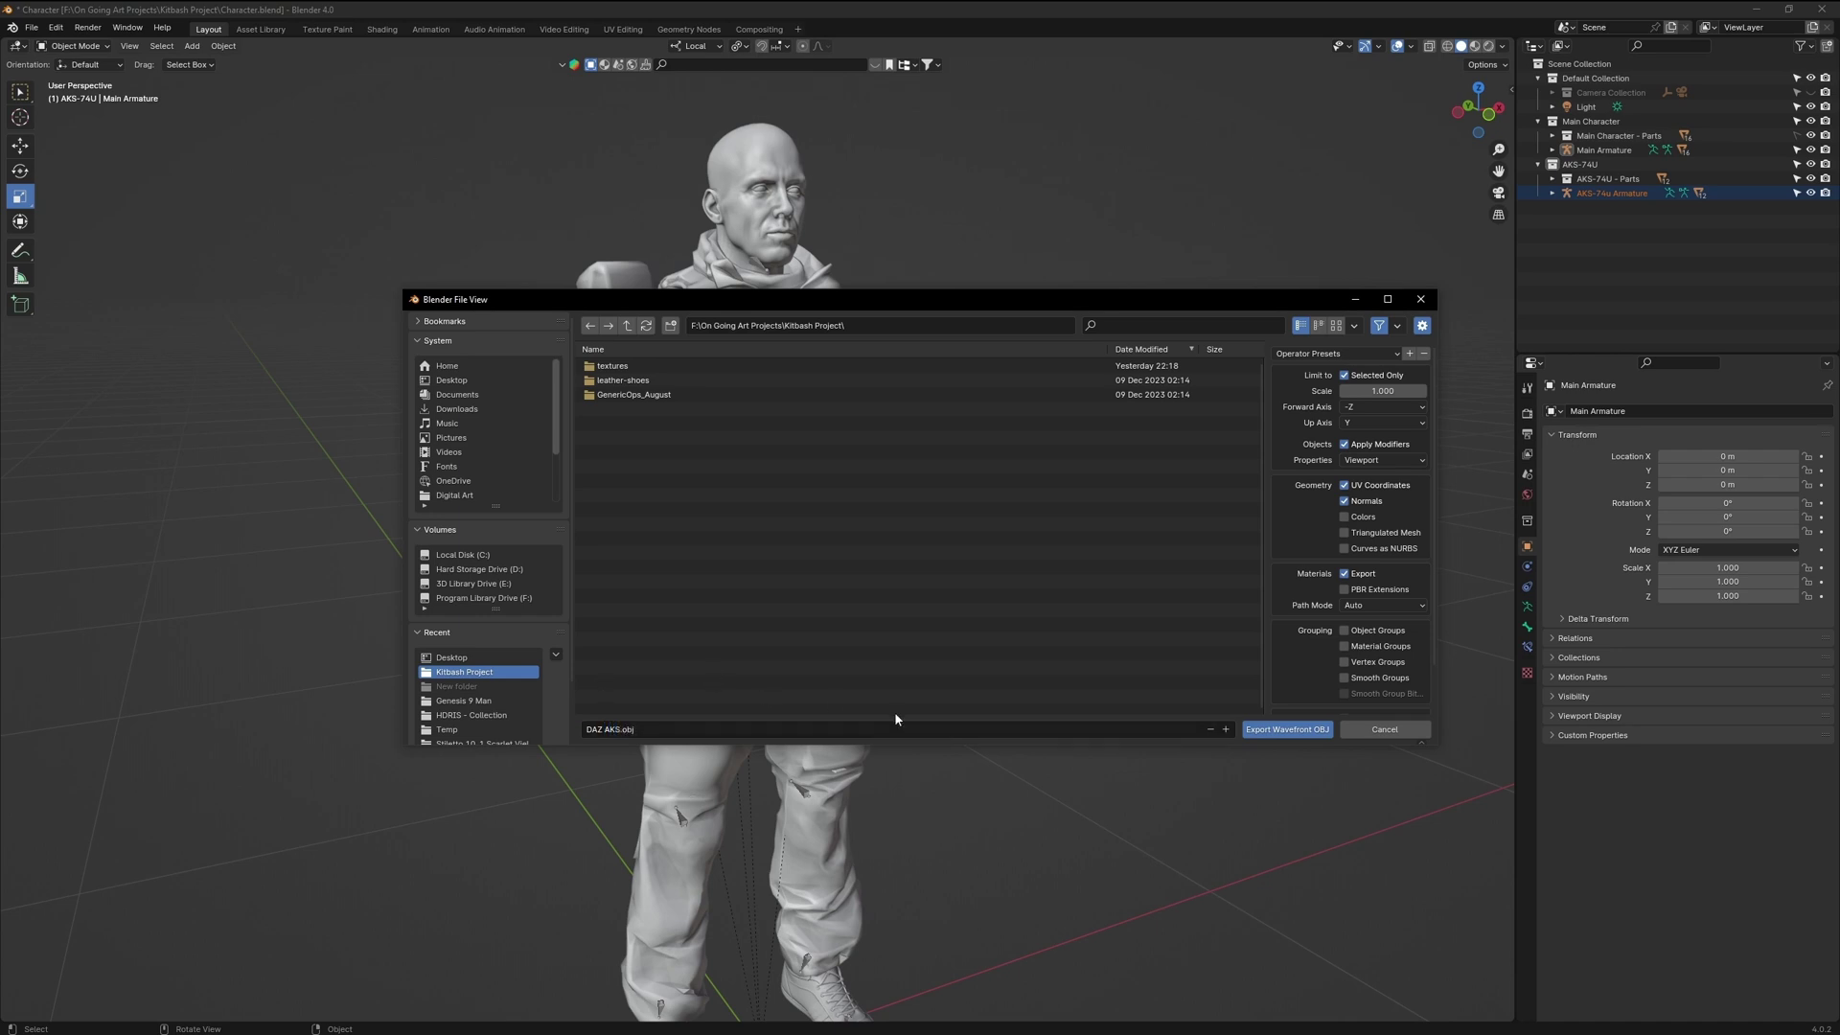
{"action": "left_click", "coordinate": [1287, 729]}
Look over the Daz 3D website, the downloadable content in DAZ Install Manager and the rifle-holding figure in DAZ Studio.
{"action": "left_click", "coordinate": [1189, 598]}
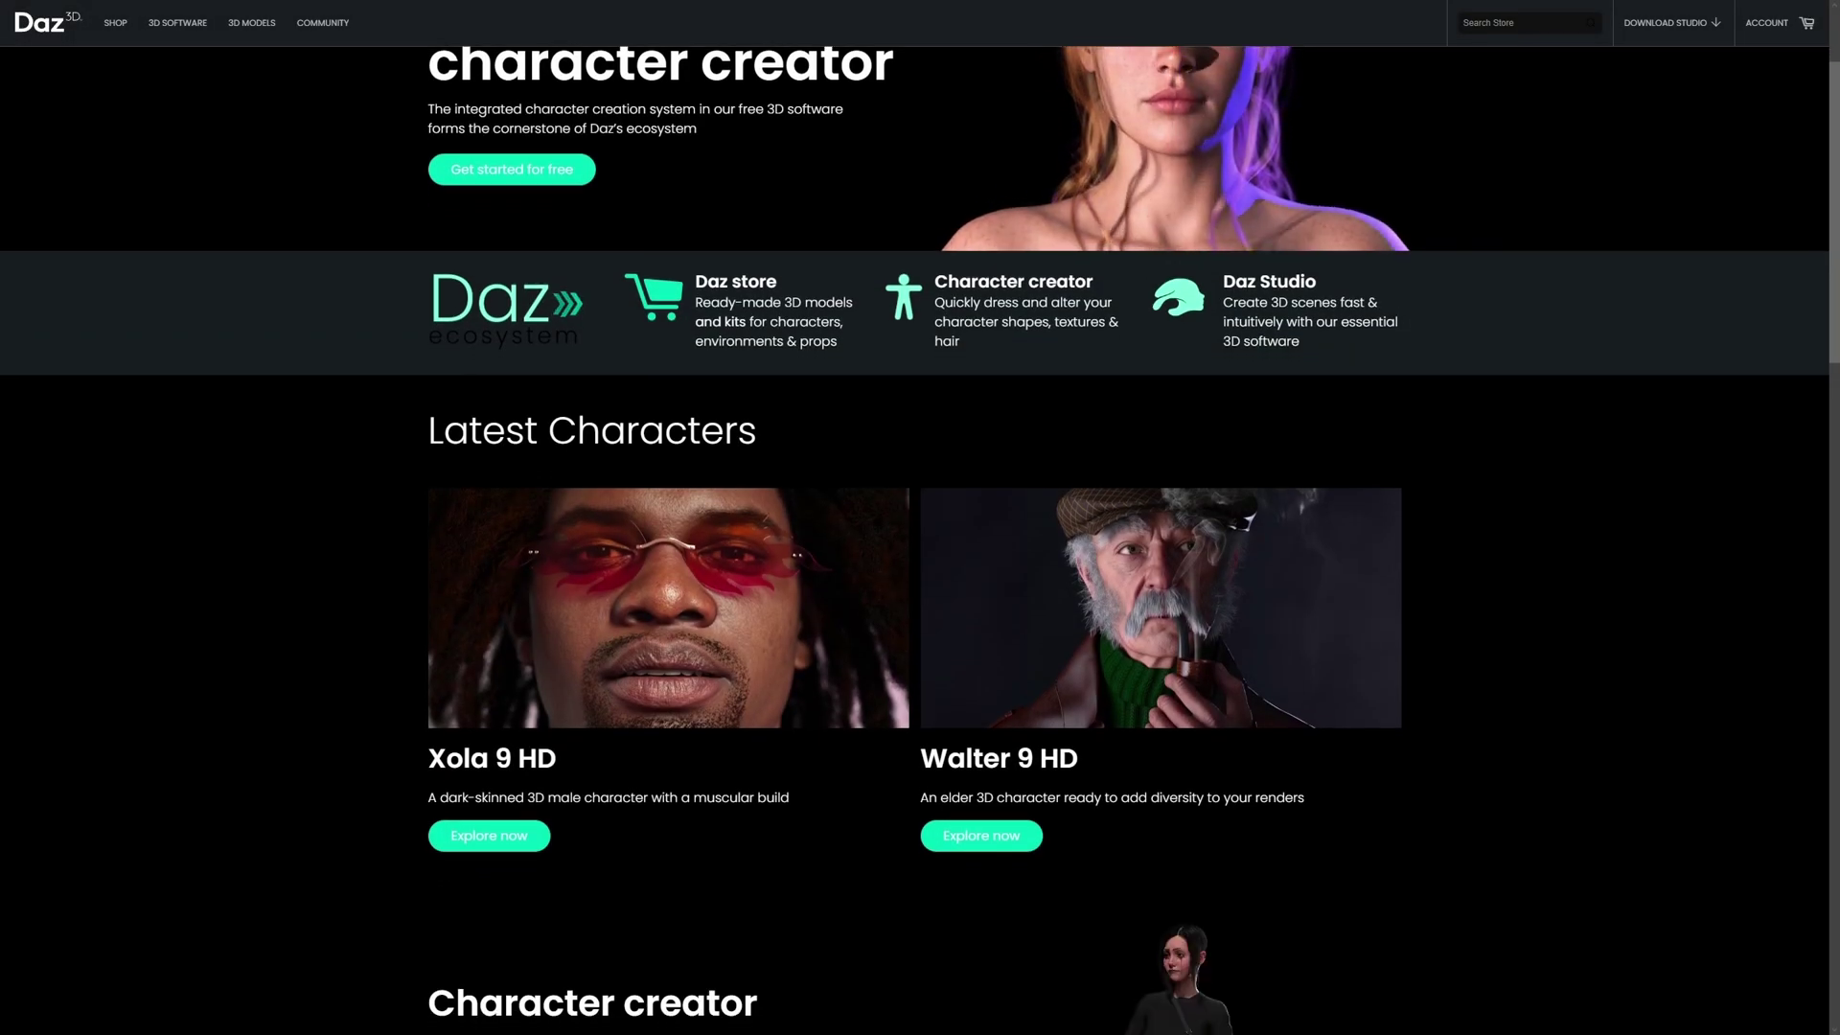
{"action": "scroll", "coordinate": [914, 541], "scroll_direction": "down", "scroll_amount": 1}
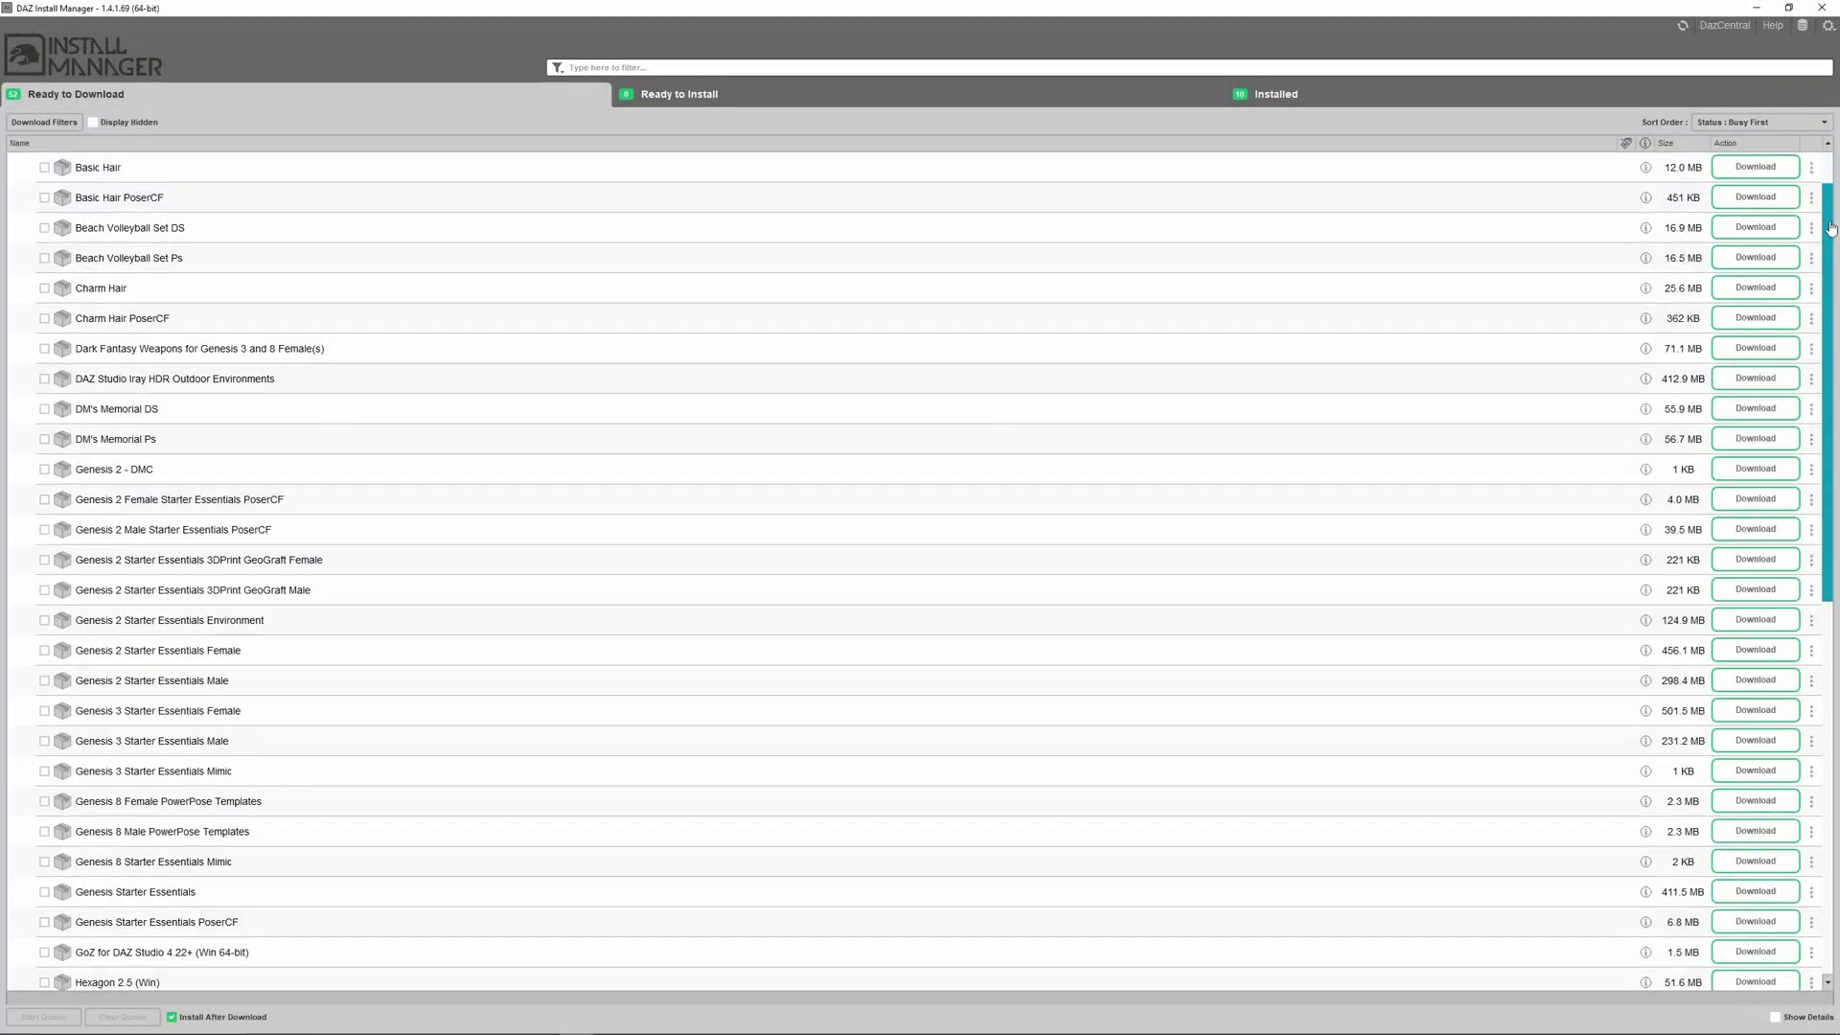
{"action": "scroll", "coordinate": [596, 267], "scroll_direction": "down", "scroll_amount": 10}
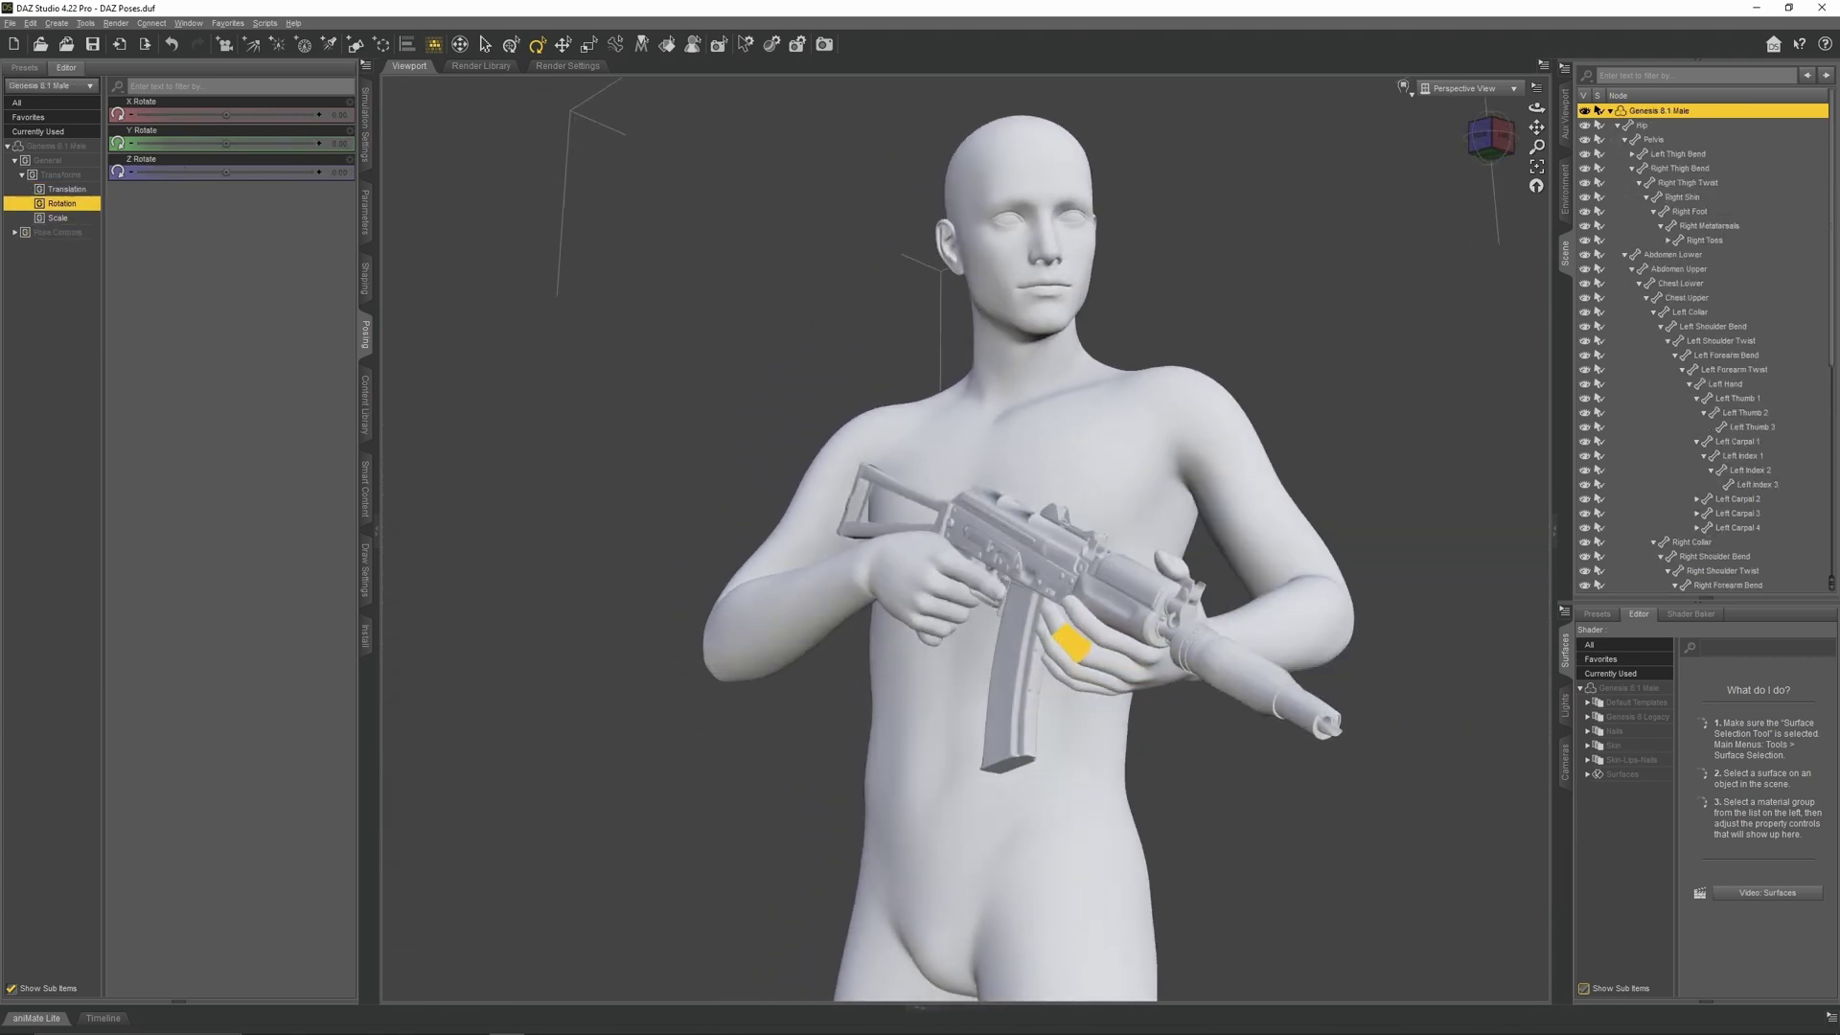
{"action": "middle_click_drag", "start_coordinate": [1071, 643], "coordinate": [911, 589]}
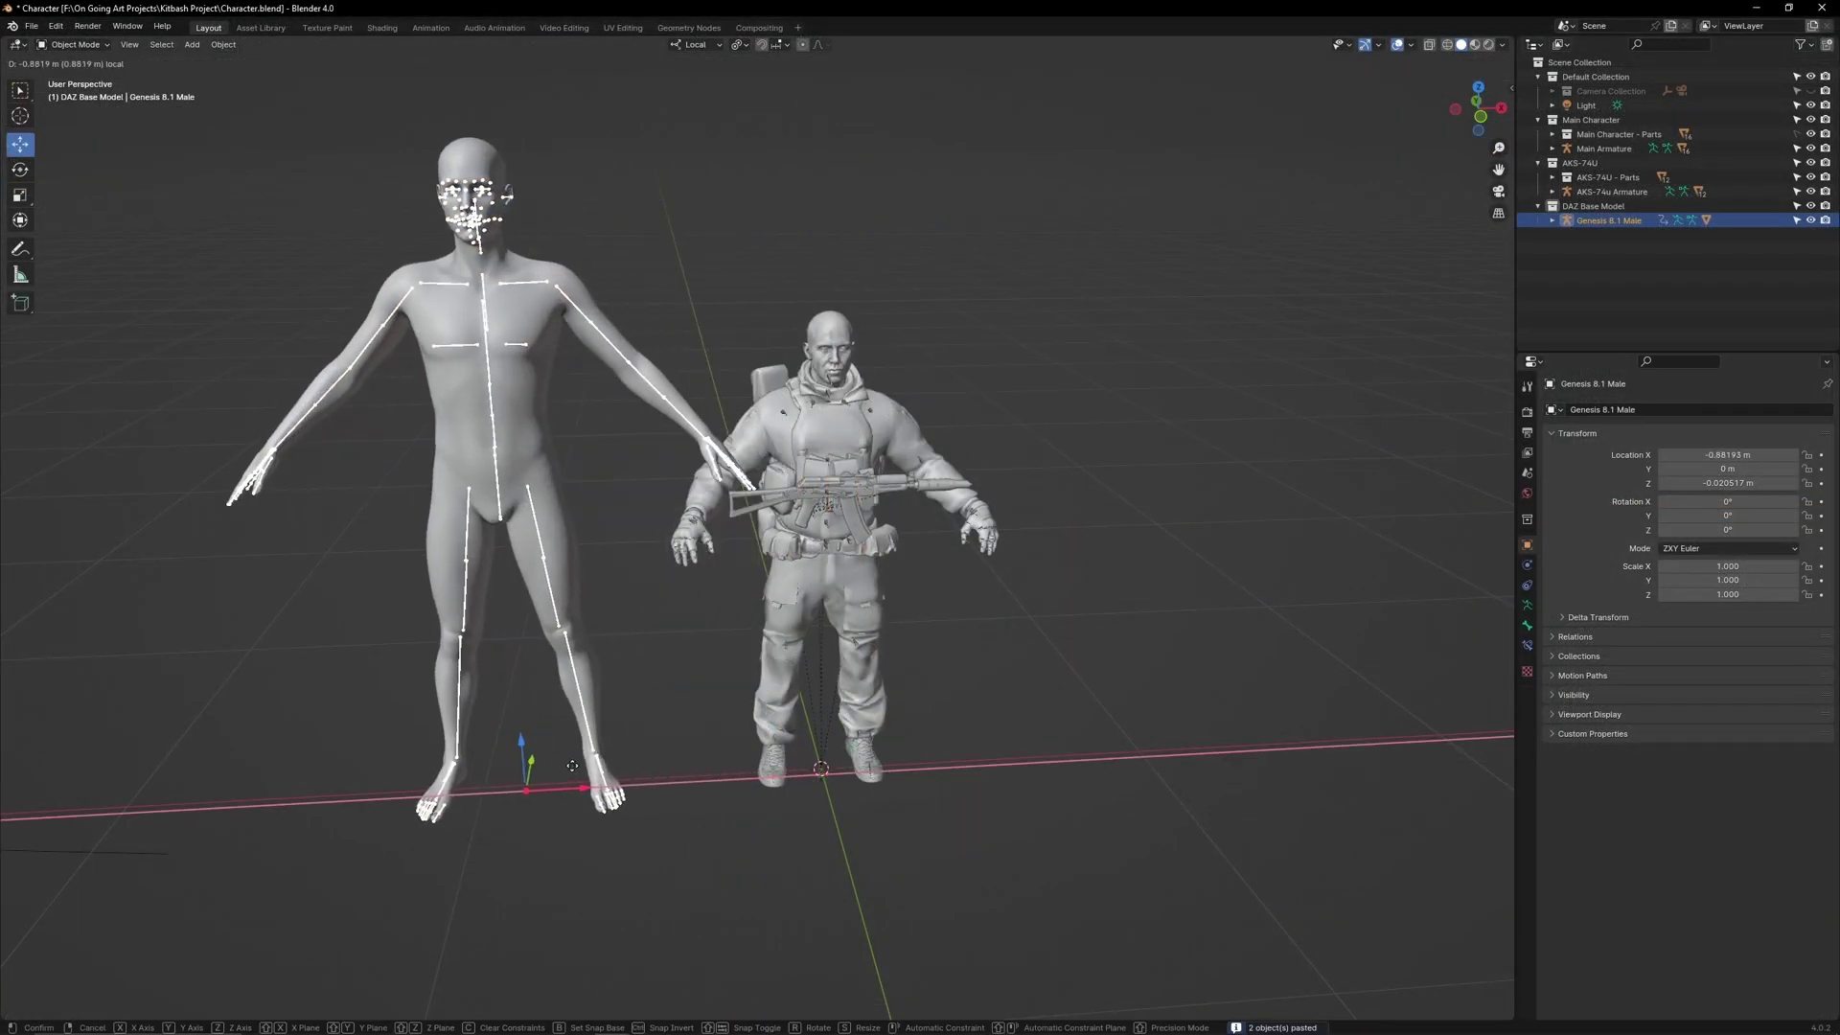
Switch to the character file in Blender and place the Genesis 8.1 Male model beside the soldier along the X axis.
{"action": "left_click", "coordinate": [652, 731]}
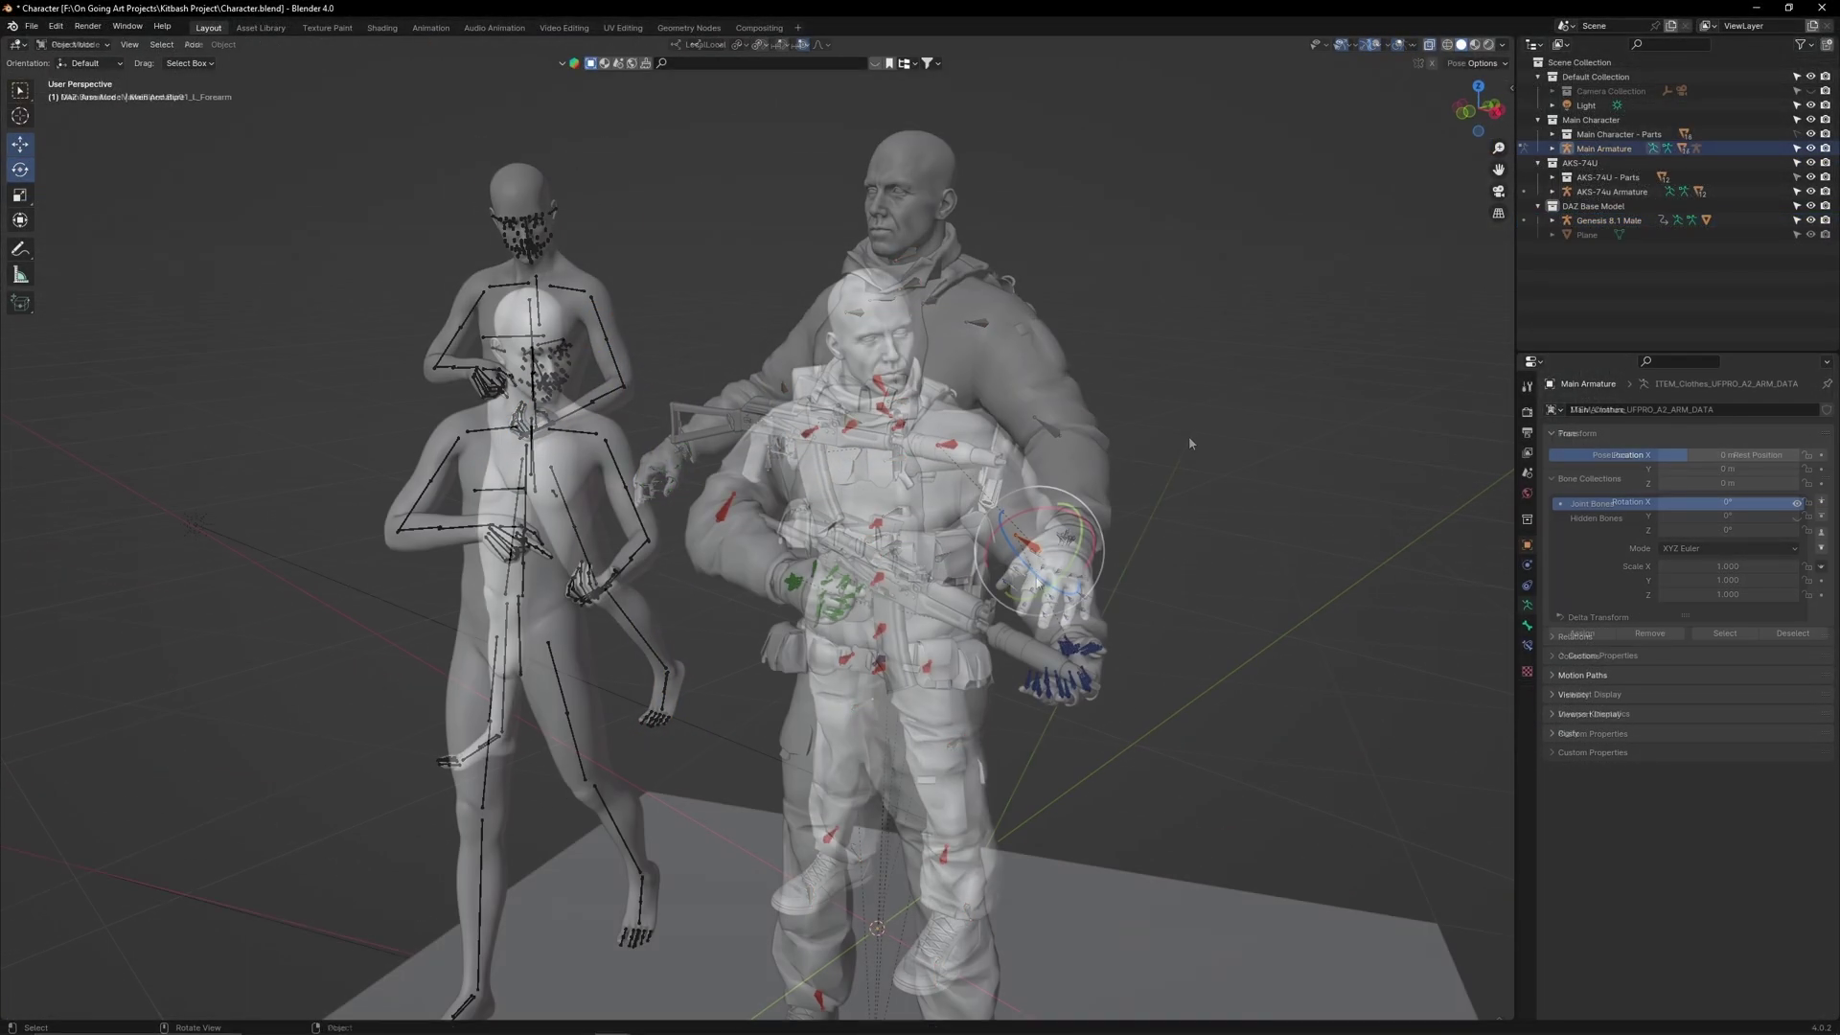